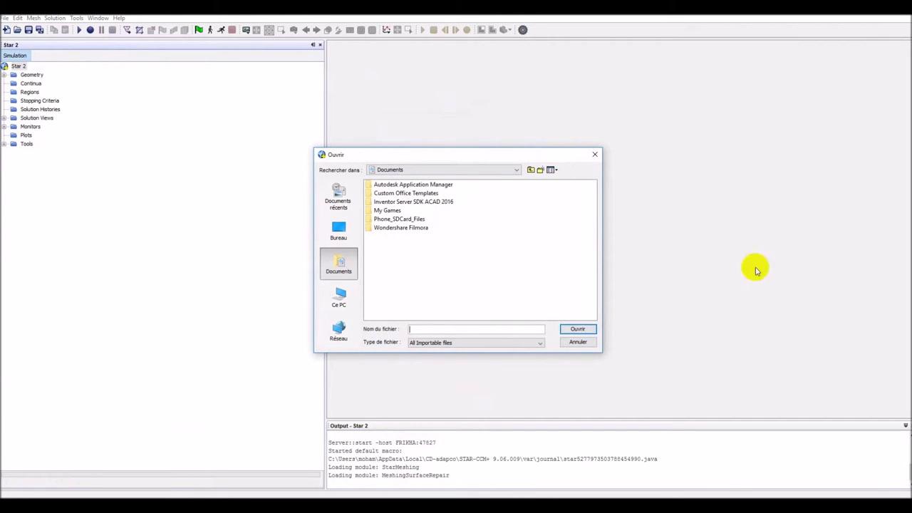
Browse to the local C: drive for the surface import and write the note "lets import the surface mesh" in Notepad.
{"action": "left_click", "coordinate": [340, 296]}
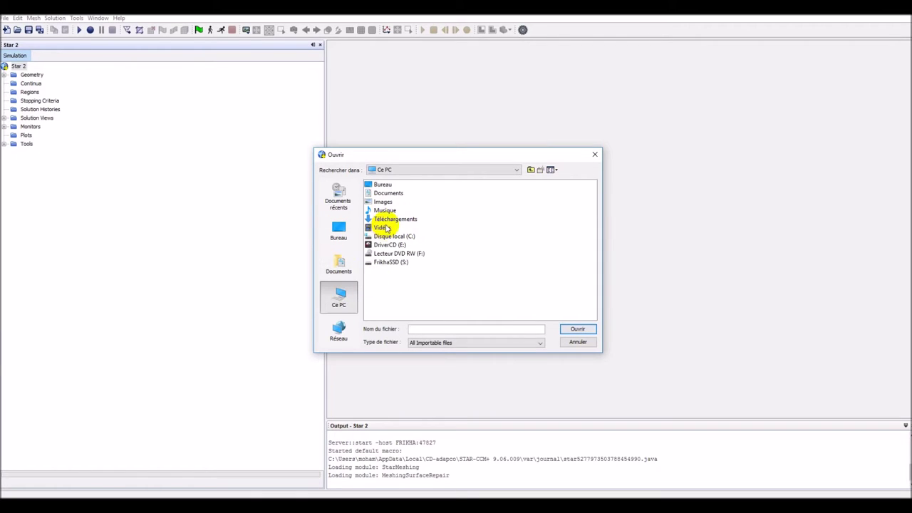
{"action": "left_click", "coordinate": [388, 238]}
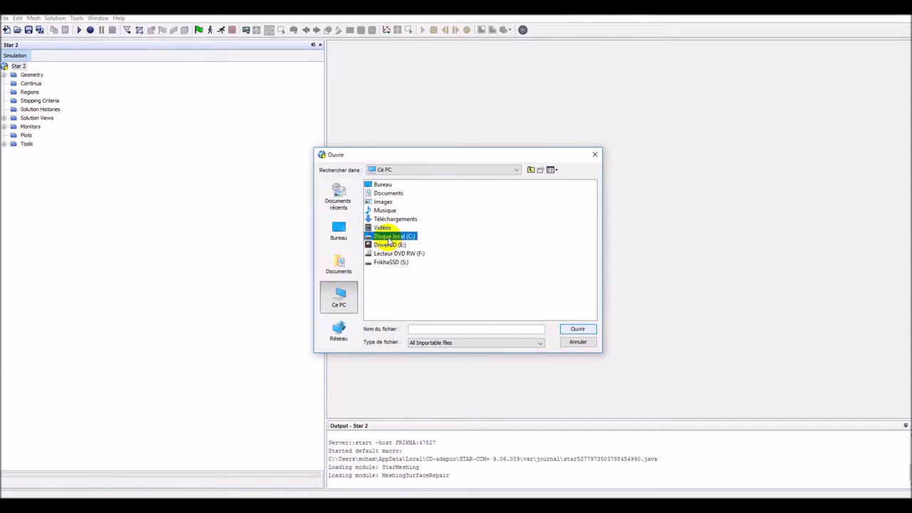
{"action": "double_click", "coordinate": [388, 238]}
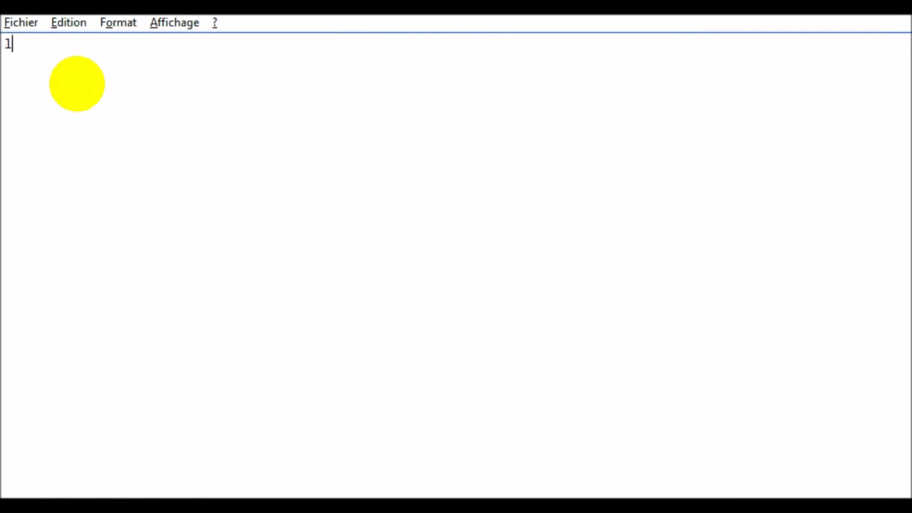
{"action": "type", "text": "the"}
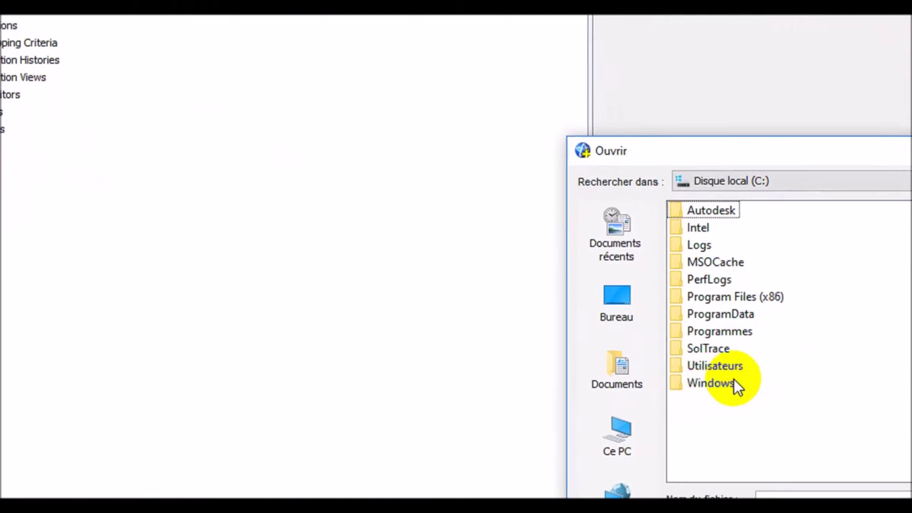
Browse from Programmes through CD-adapco, STAR-CCM+9.06.009-R8, doc and startutorialsdata into the heatTransferAndRadiation folder.
{"action": "double_click", "coordinate": [698, 330]}
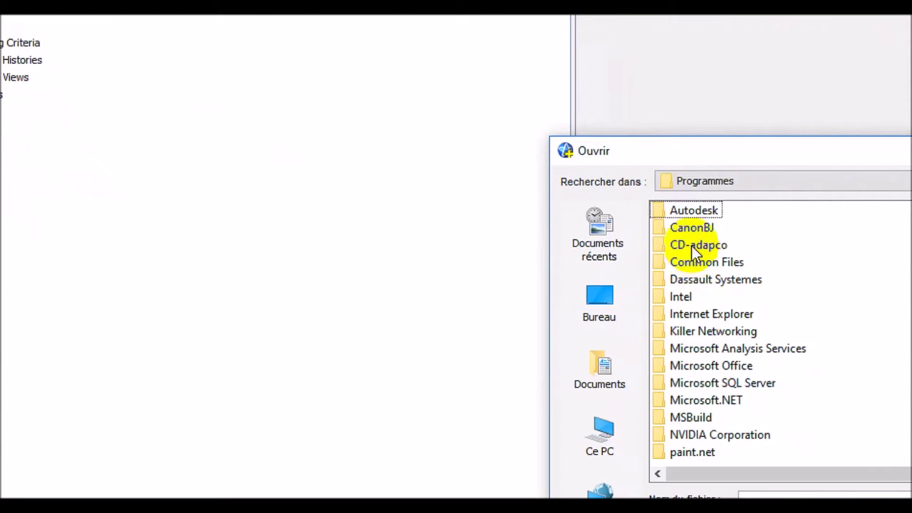
{"action": "double_click", "coordinate": [692, 245]}
{"action": "double_click", "coordinate": [695, 245]}
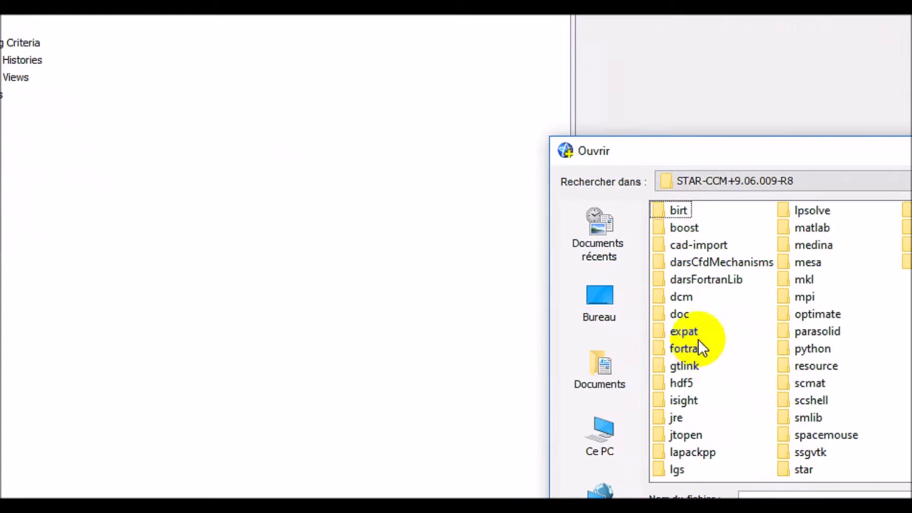
{"action": "double_click", "coordinate": [677, 313]}
{"action": "double_click", "coordinate": [685, 264]}
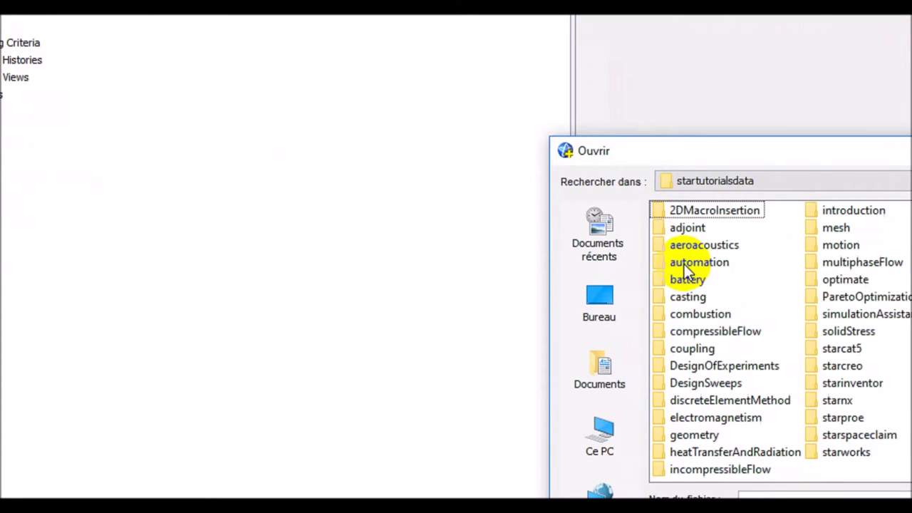
{"action": "double_click", "coordinate": [703, 453]}
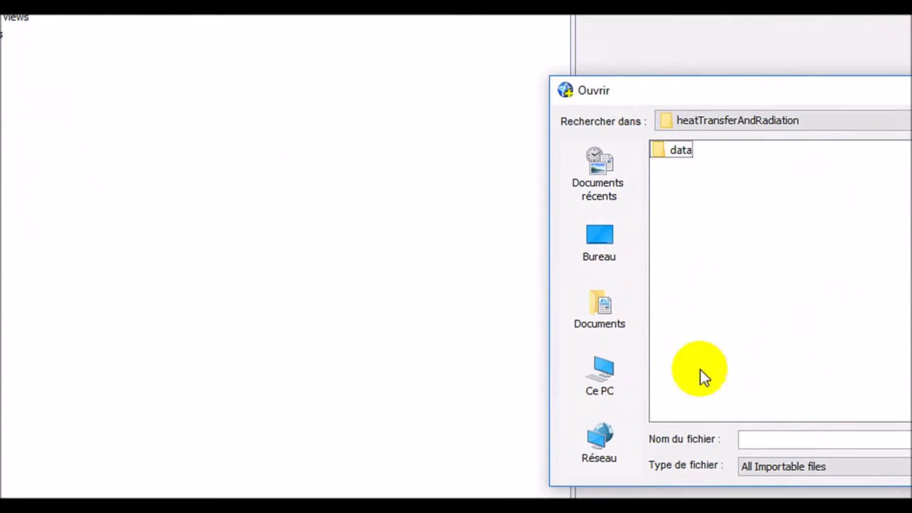
Import radiator_parts.x_b from the data folder with medium tessellation density and a geometry scene opened after import.
{"action": "double_click", "coordinate": [678, 213]}
{"action": "double_click", "coordinate": [677, 152]}
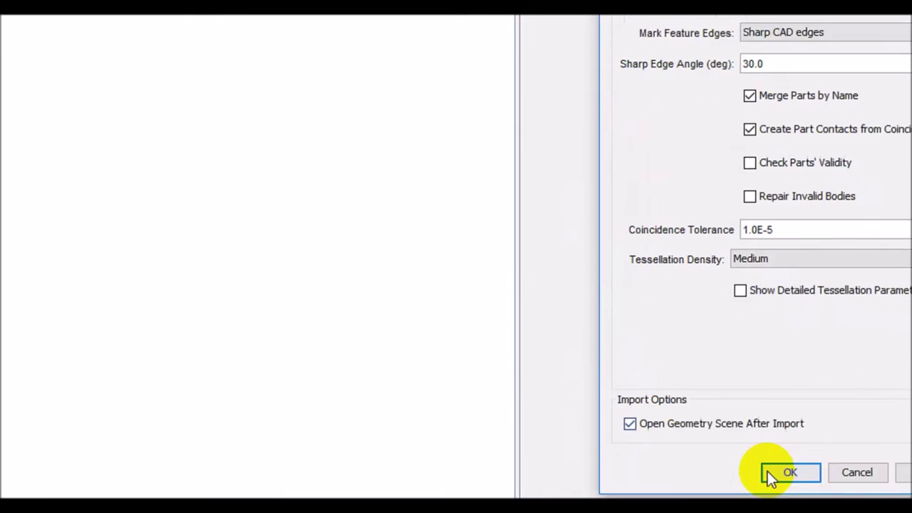
{"action": "left_click", "coordinate": [741, 401]}
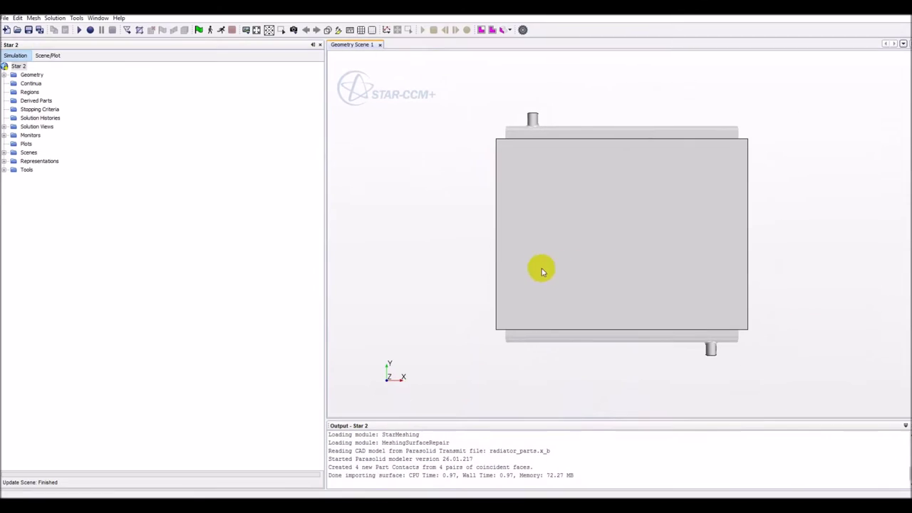
{"action": "left_click_drag", "start_coordinate": [542, 270], "coordinate": [297, 220]}
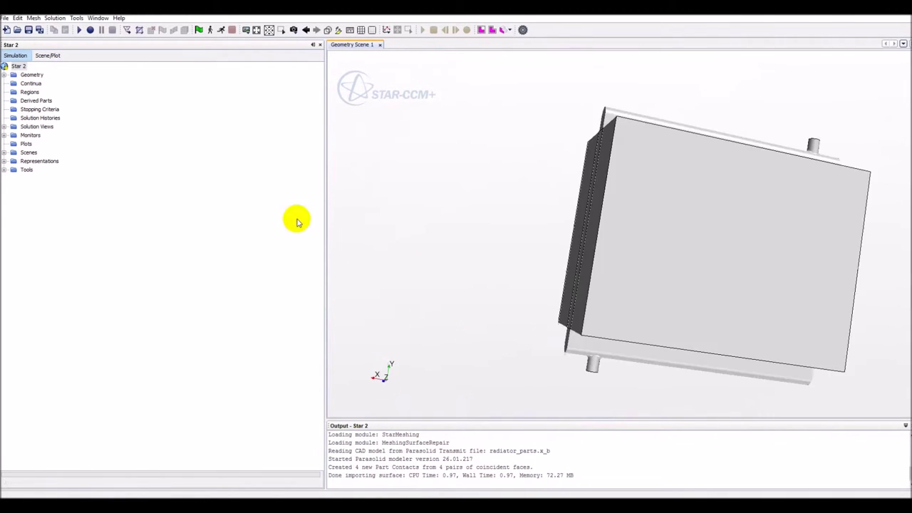
{"action": "left_click", "coordinate": [255, 32]}
{"action": "left_click_drag", "start_coordinate": [470, 193], "coordinate": [14, 135]}
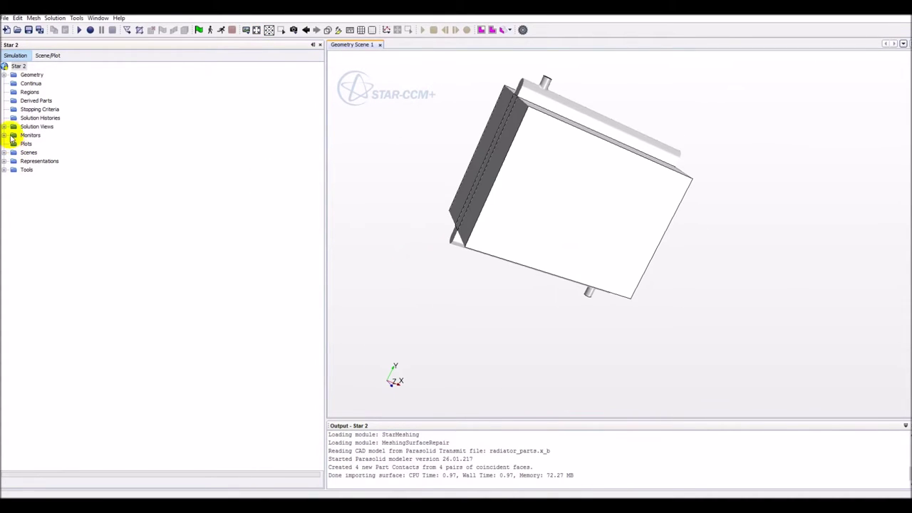
Start assigning the imported geometry parts to regions and select all five parts.
{"action": "left_click", "coordinate": [4, 74]}
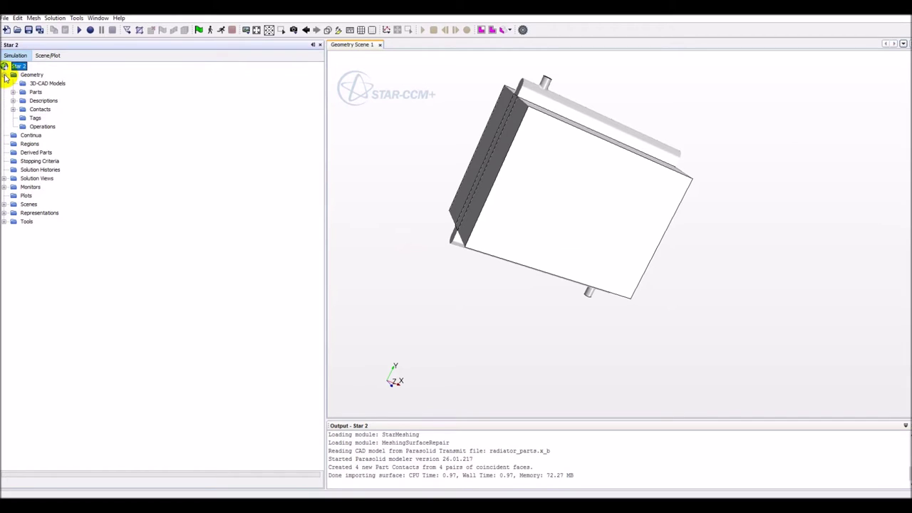
{"action": "right_click", "coordinate": [17, 91]}
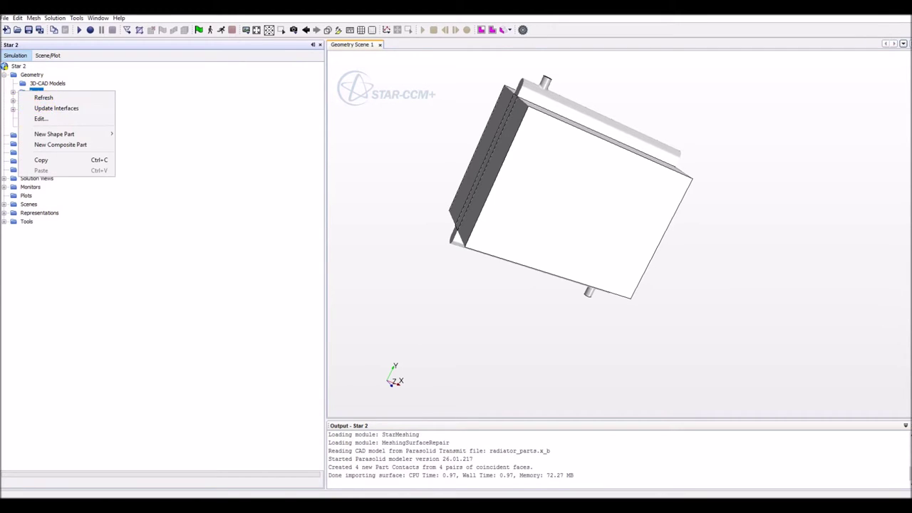
{"action": "key", "text": "Escape"}
{"action": "left_click", "coordinate": [14, 93]}
{"action": "right_click", "coordinate": [32, 92]}
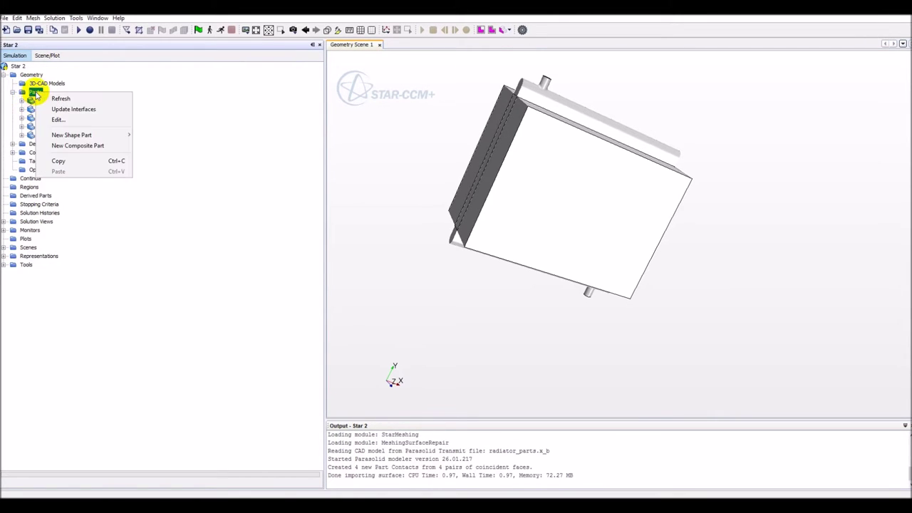
{"action": "key", "text": "Escape"}
{"action": "right_click", "coordinate": [39, 101]}
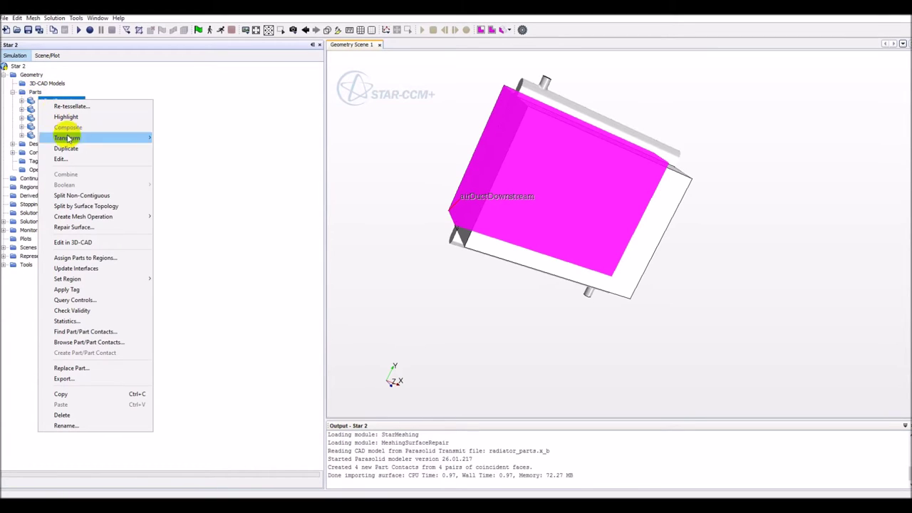
{"action": "left_click", "coordinate": [82, 257]}
{"action": "left_click", "coordinate": [330, 147]}
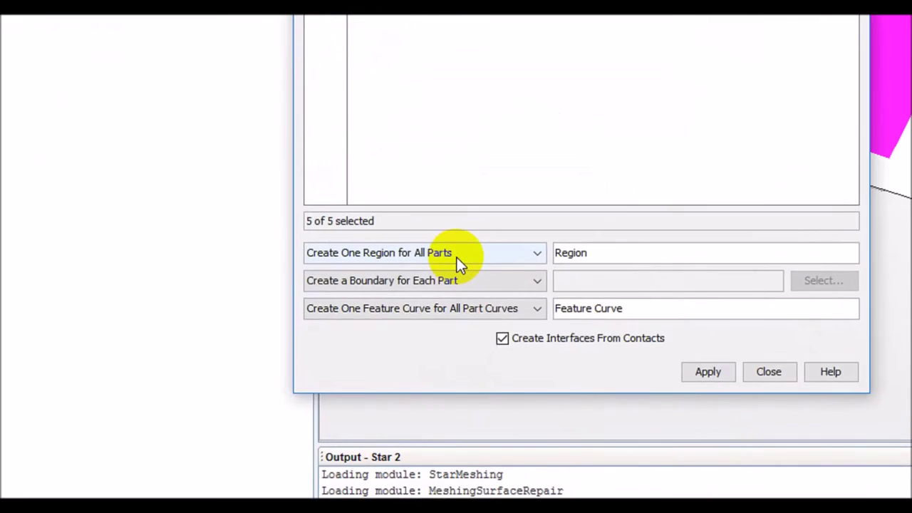
Assign the parts using a region for each part and a boundary for each part surface, creating interfaces from contacts.
{"action": "left_click", "coordinate": [395, 326]}
{"action": "left_click", "coordinate": [395, 333]}
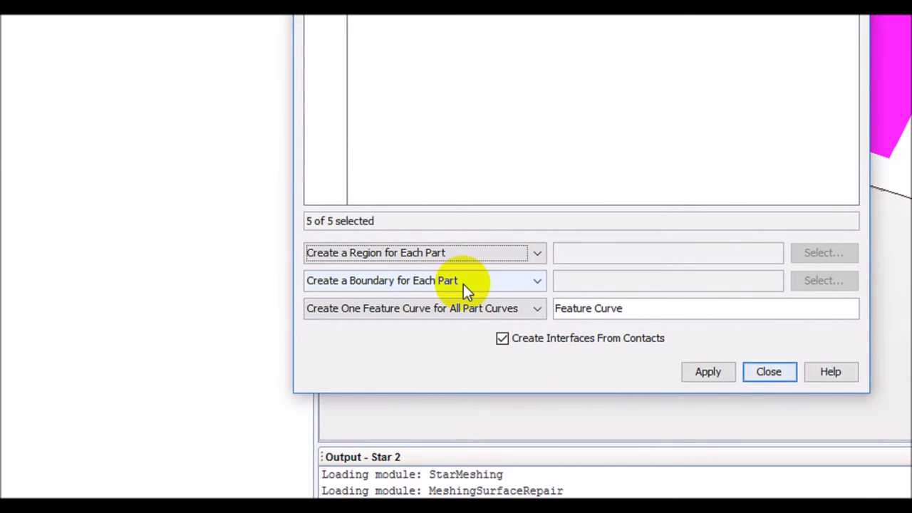
{"action": "left_click", "coordinate": [463, 284]}
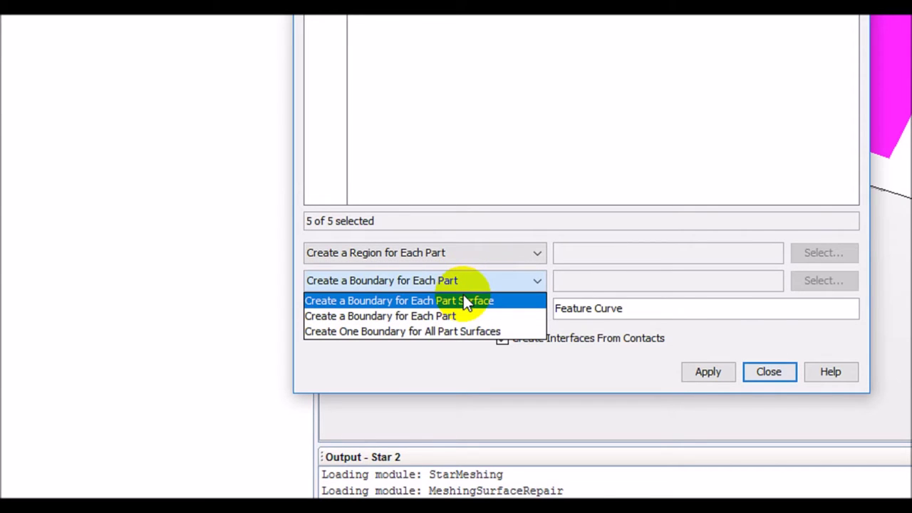
{"action": "left_click", "coordinate": [464, 301]}
{"action": "left_click", "coordinate": [714, 375]}
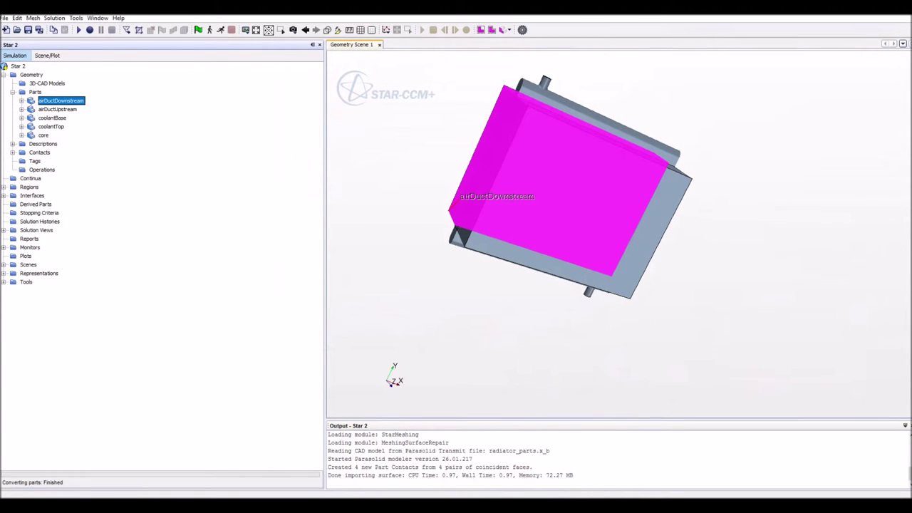
Examine the new regions and the interfaces of the air ducts and coolant parts with the core in the geometry scene.
{"action": "left_click", "coordinate": [4, 74]}
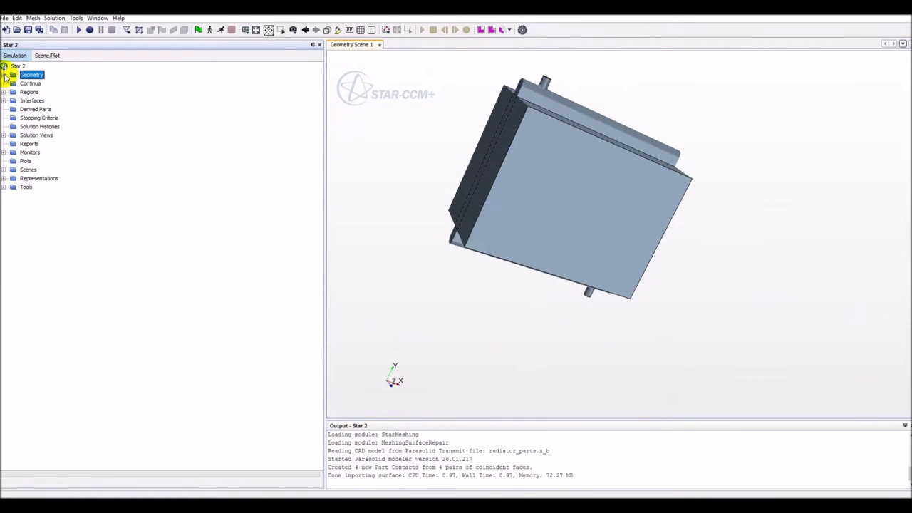
{"action": "left_click", "coordinate": [3, 92]}
{"action": "left_click", "coordinate": [3, 143]}
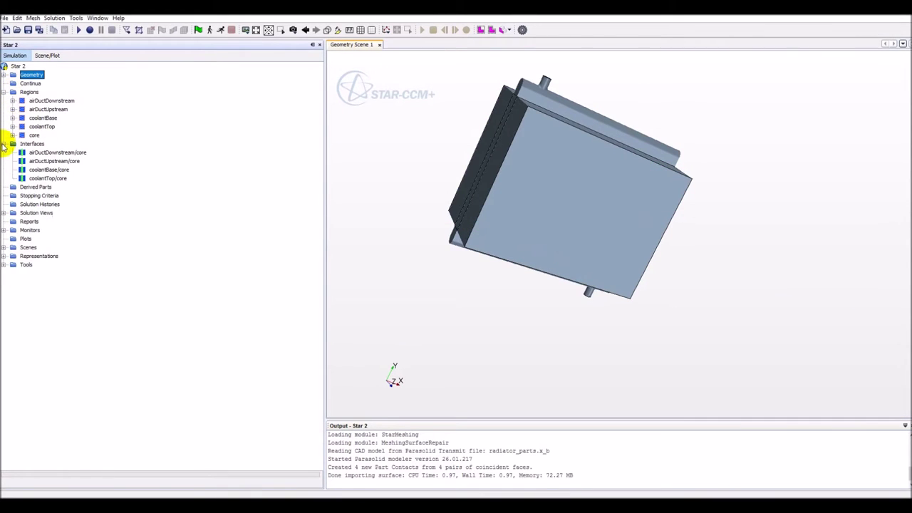
{"action": "left_click", "coordinate": [50, 153]}
{"action": "left_click_drag", "start_coordinate": [473, 212], "coordinate": [476, 282]}
{"action": "left_click", "coordinate": [46, 163]}
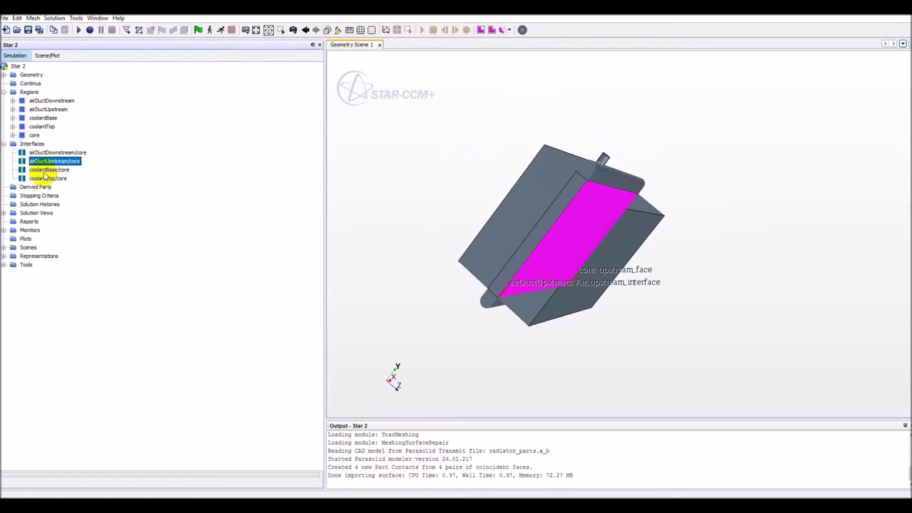
{"action": "left_click", "coordinate": [47, 171]}
{"action": "left_click", "coordinate": [46, 179]}
{"action": "left_click_drag", "start_coordinate": [411, 219], "coordinate": [656, 269]}
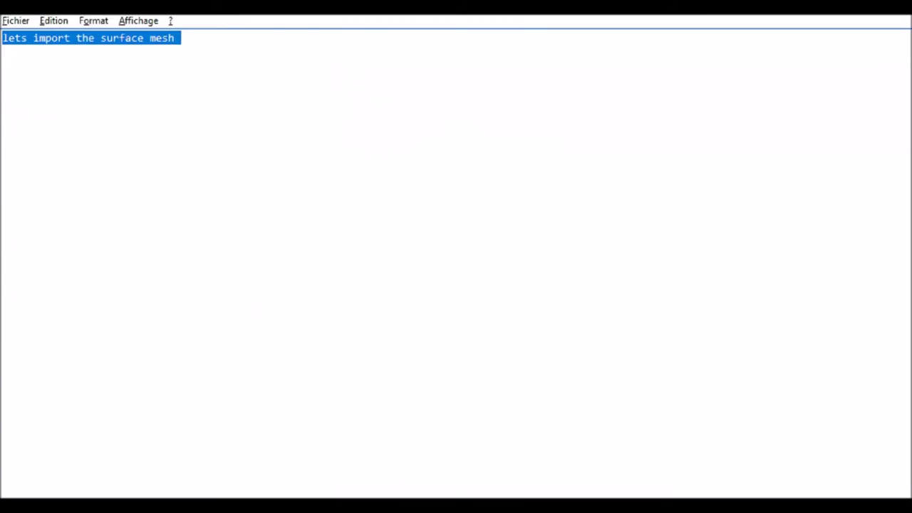
Replace the Notepad note with "let's Creat mosh Volume" and switch back to STAR-CCM+.
{"action": "key", "text": "BackSpace"}
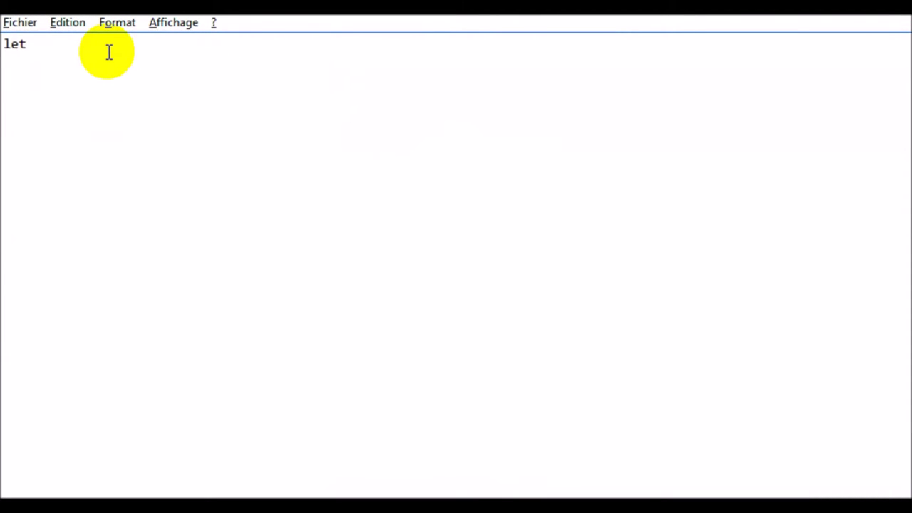
{"action": "key", "text": "ctrl+a"}
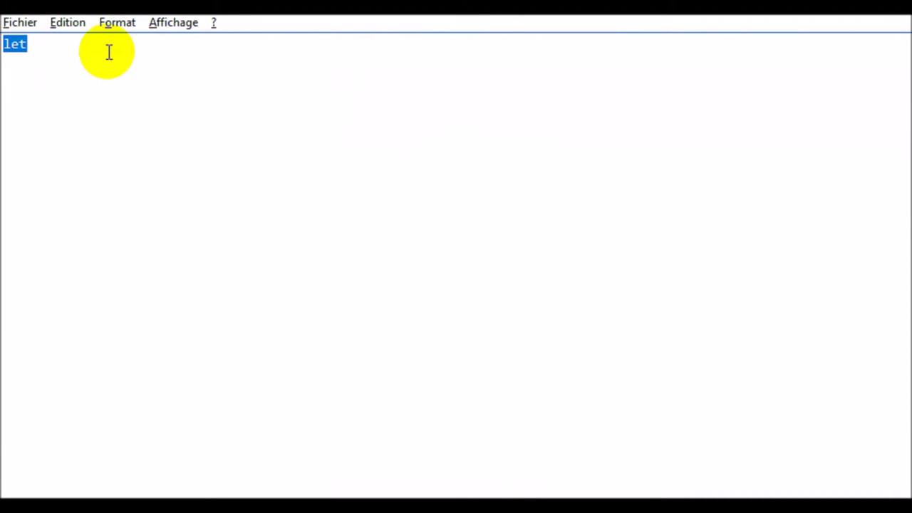
{"action": "type", "text": "le"}
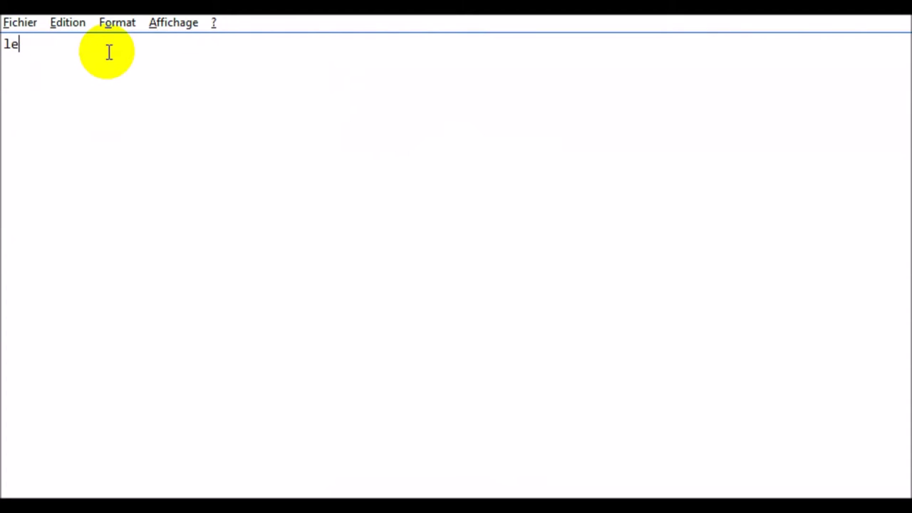
{"action": "type", "text": "t's Creat mosh Volume"}
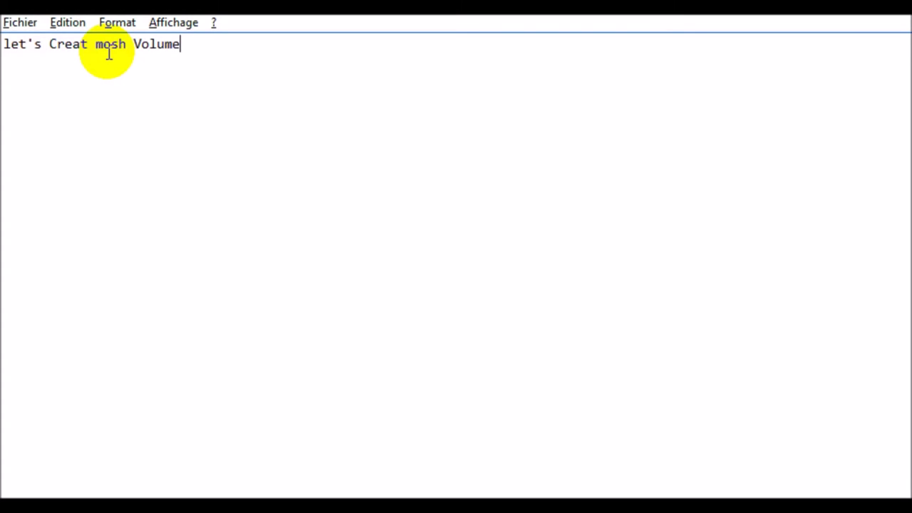
{"action": "key", "text": "alt+Tab"}
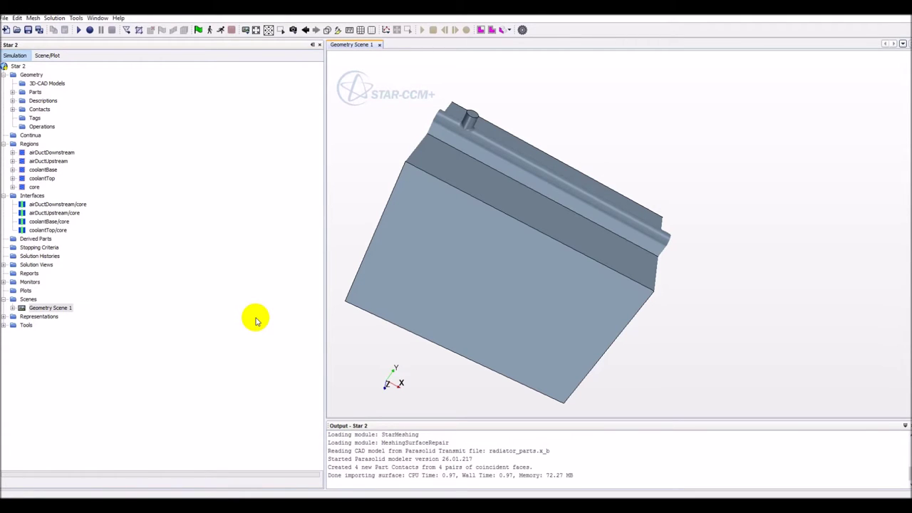
Create a new mesh continuum in the simulation.
{"action": "left_click", "coordinate": [29, 135]}
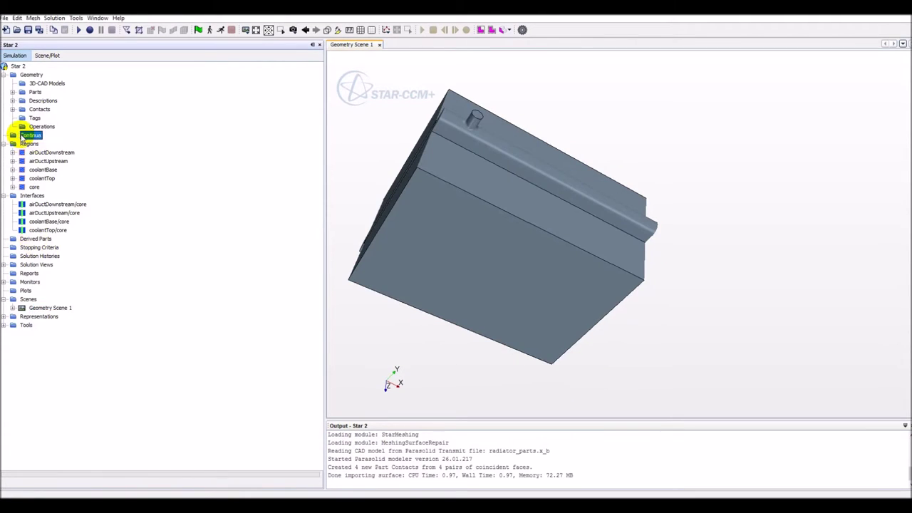
{"action": "right_click", "coordinate": [29, 135]}
{"action": "mouse_move", "coordinate": [43, 141]}
{"action": "left_click", "coordinate": [103, 140]}
{"action": "left_click", "coordinate": [39, 144]}
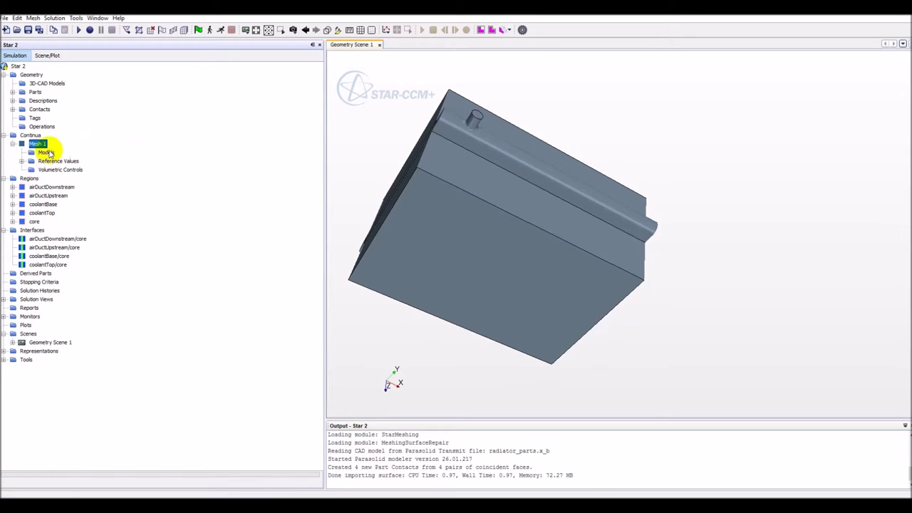
Enable the Surface Remesher and Surface Wrapper models for the Mesh 1 continuum.
{"action": "right_click", "coordinate": [39, 147]}
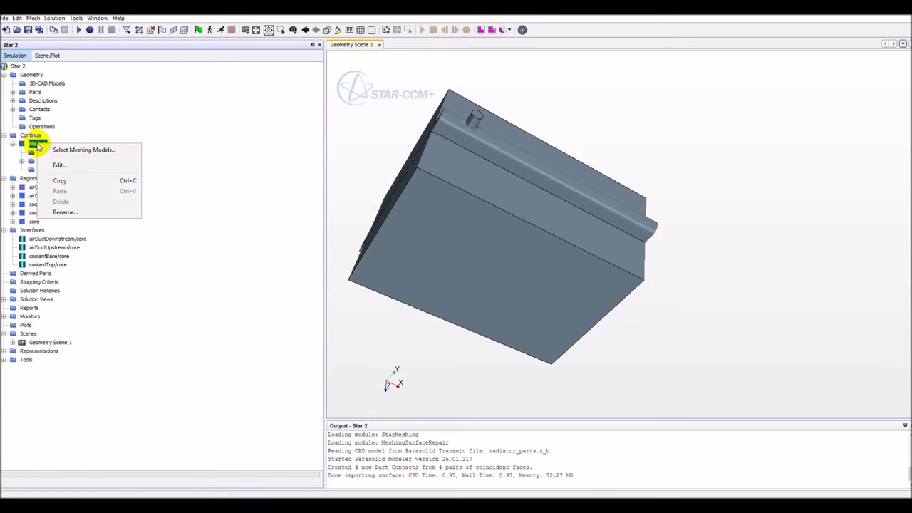
{"action": "left_click", "coordinate": [21, 152]}
{"action": "left_click", "coordinate": [22, 161]}
{"action": "left_click", "coordinate": [22, 161]}
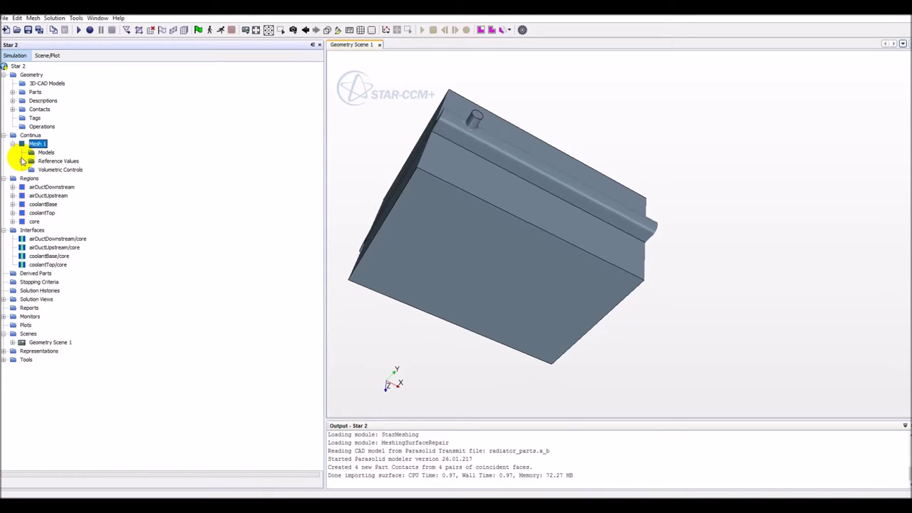
{"action": "right_click", "coordinate": [43, 145]}
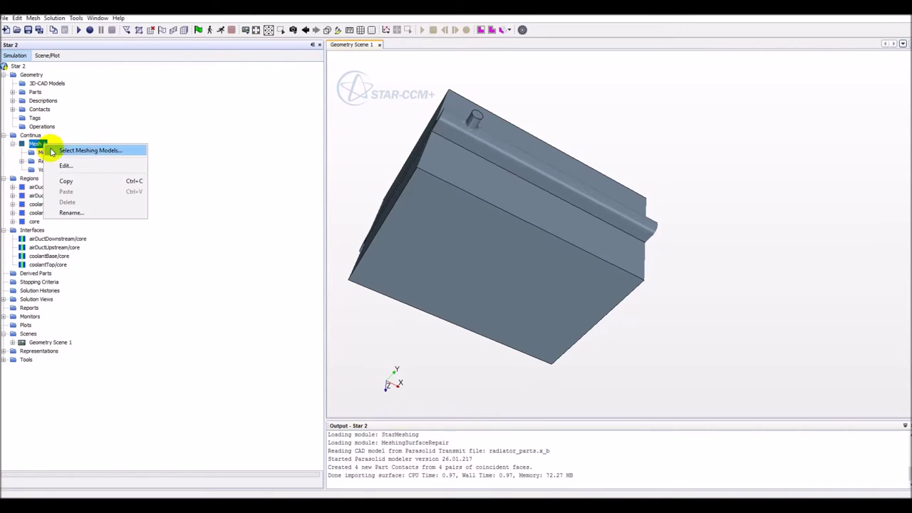
{"action": "left_click", "coordinate": [52, 151]}
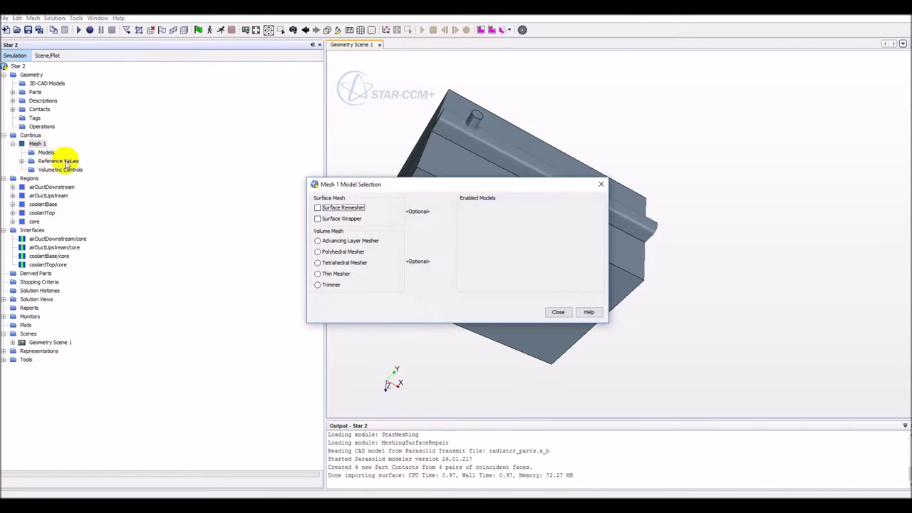
{"action": "left_click", "coordinate": [317, 207]}
{"action": "left_click", "coordinate": [317, 208]}
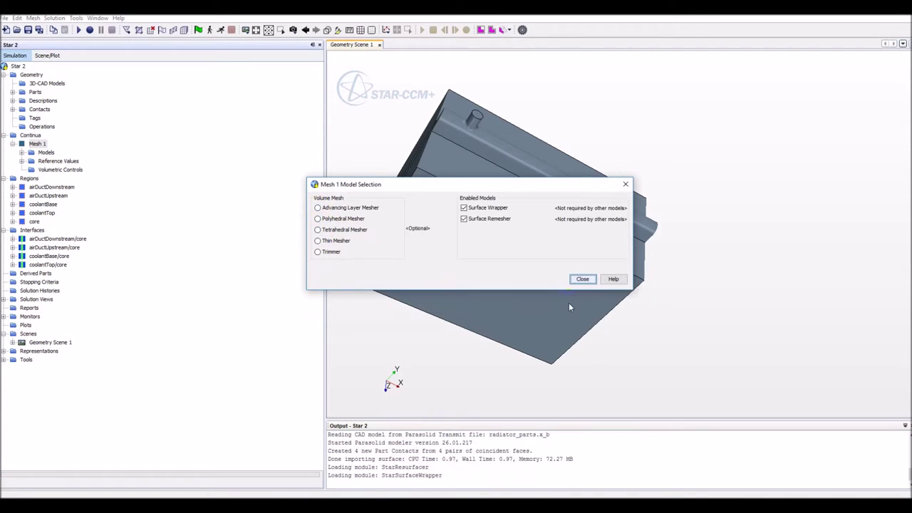
{"action": "left_click", "coordinate": [582, 279]}
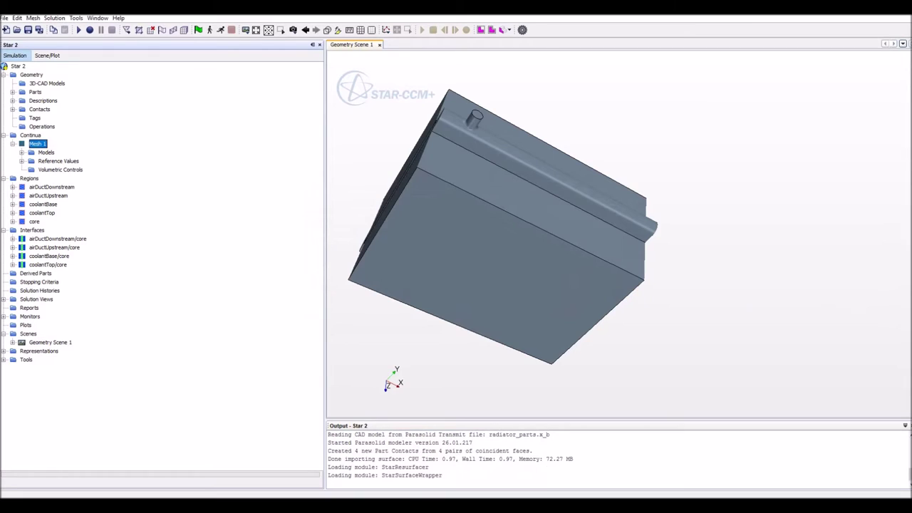
Turn on Per-Region Meshing in the properties of the Mesh 1 continuum.
{"action": "right_click", "coordinate": [32, 144]}
{"action": "left_click", "coordinate": [46, 150]}
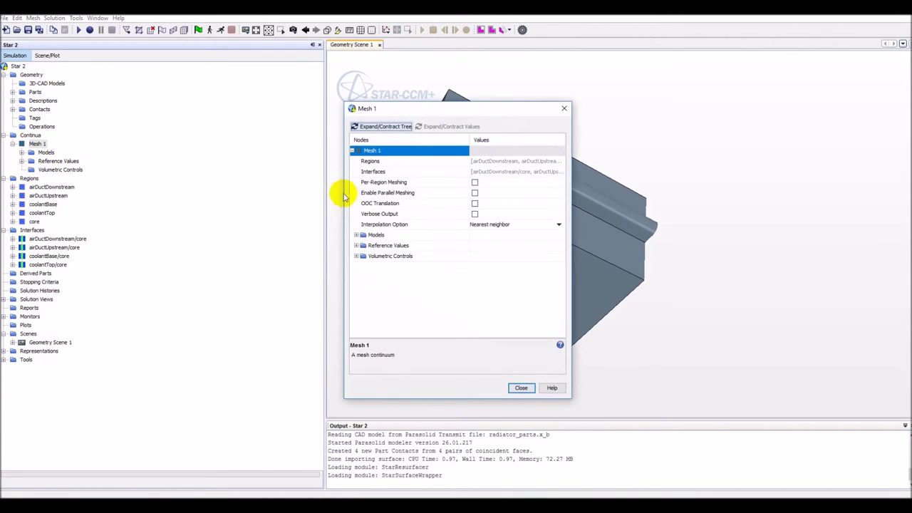
{"action": "left_click", "coordinate": [474, 182]}
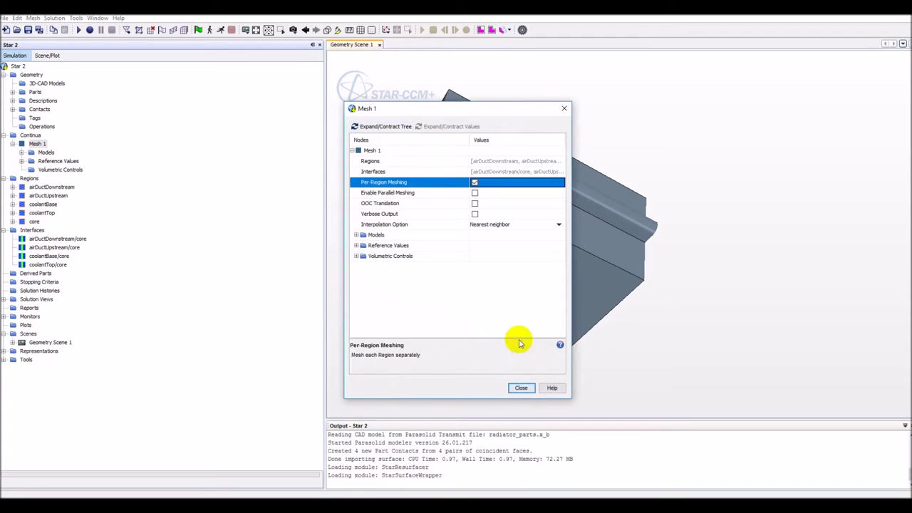
{"action": "left_click", "coordinate": [521, 387]}
{"action": "left_click_drag", "start_coordinate": [581, 341], "coordinate": [584, 366]}
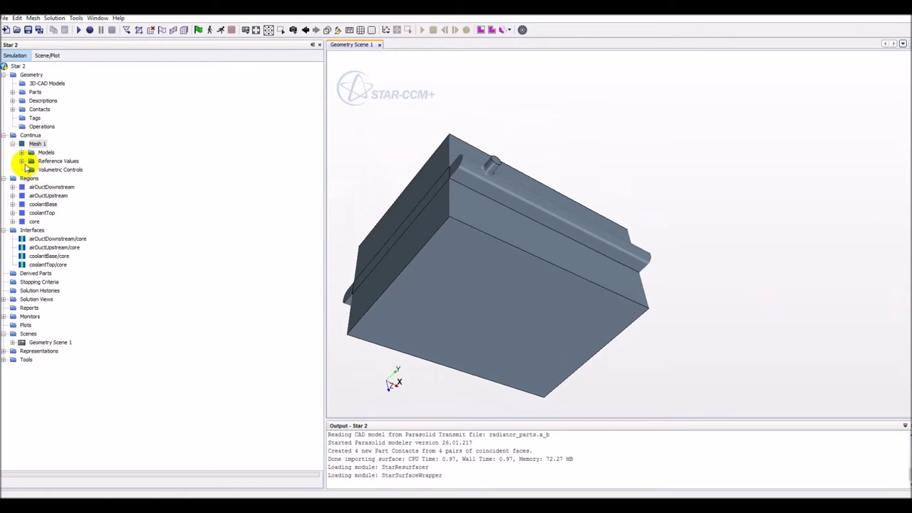
Check the Mesh 1 continuum's models, disable the Surface Wrapper and enable the Trimmer volume mesher.
{"action": "right_click", "coordinate": [40, 145]}
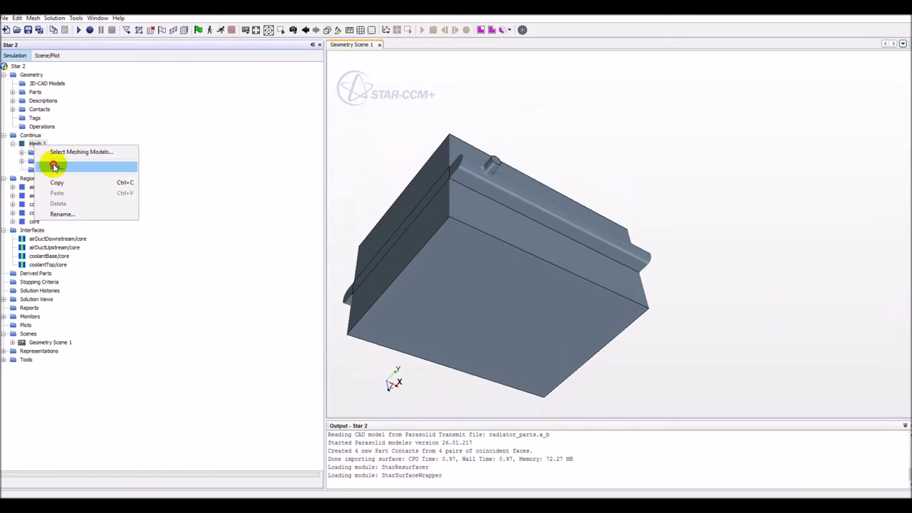
{"action": "left_click", "coordinate": [61, 163]}
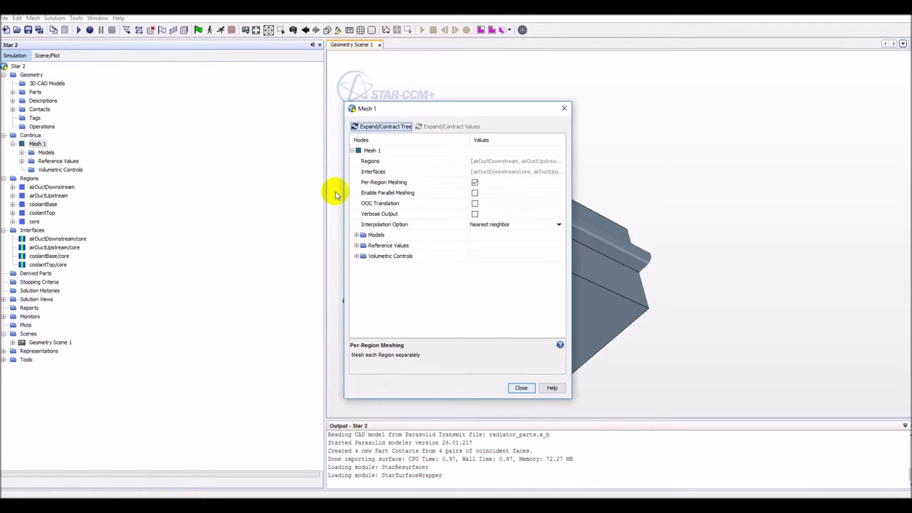
{"action": "left_click", "coordinate": [360, 236]}
{"action": "left_click", "coordinate": [356, 235]}
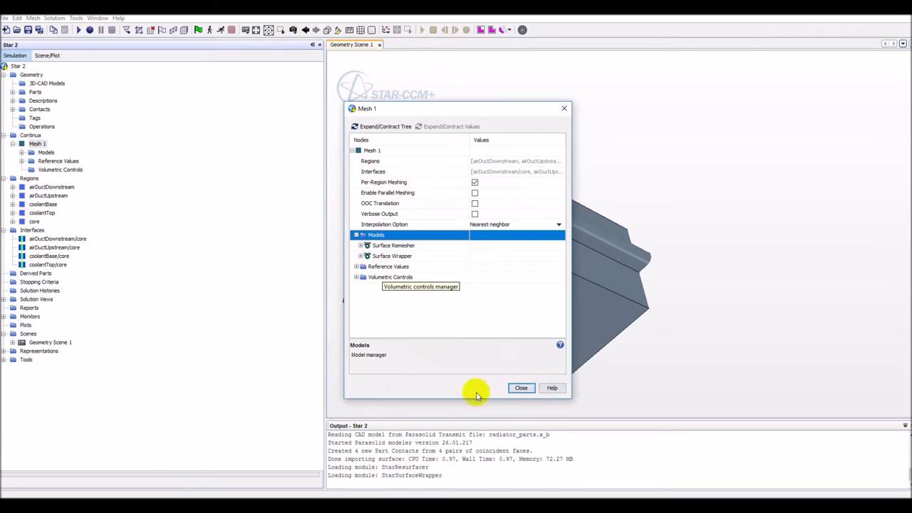
{"action": "left_click", "coordinate": [521, 387]}
{"action": "right_click", "coordinate": [26, 144]}
{"action": "right_click", "coordinate": [30, 136]}
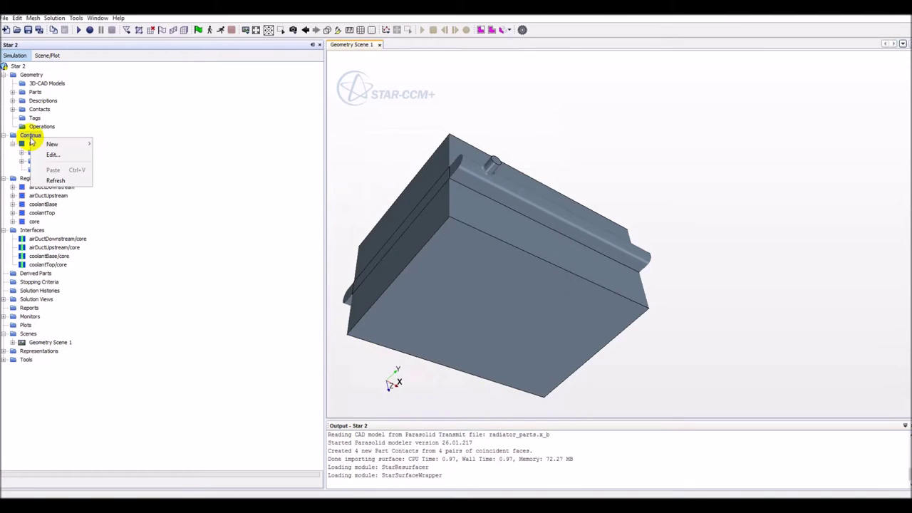
{"action": "left_click", "coordinate": [34, 143]}
{"action": "right_click", "coordinate": [40, 143]}
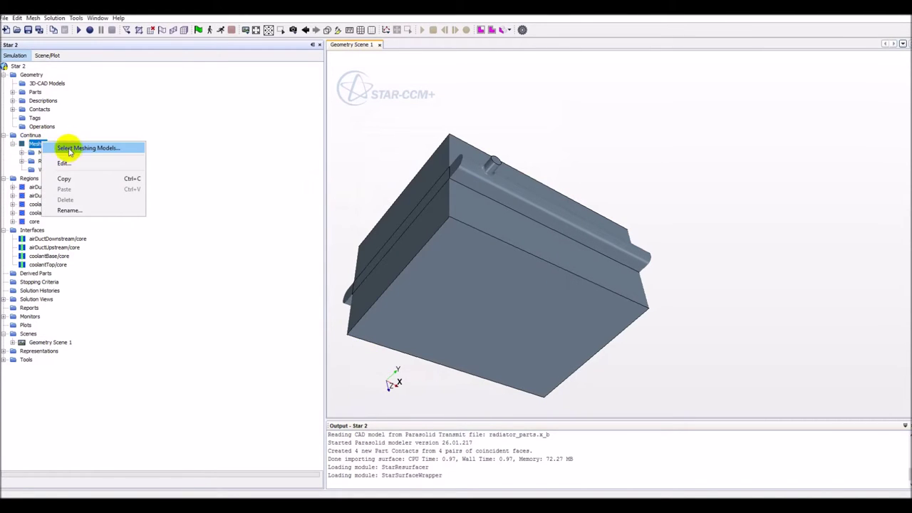
{"action": "left_click", "coordinate": [79, 149]}
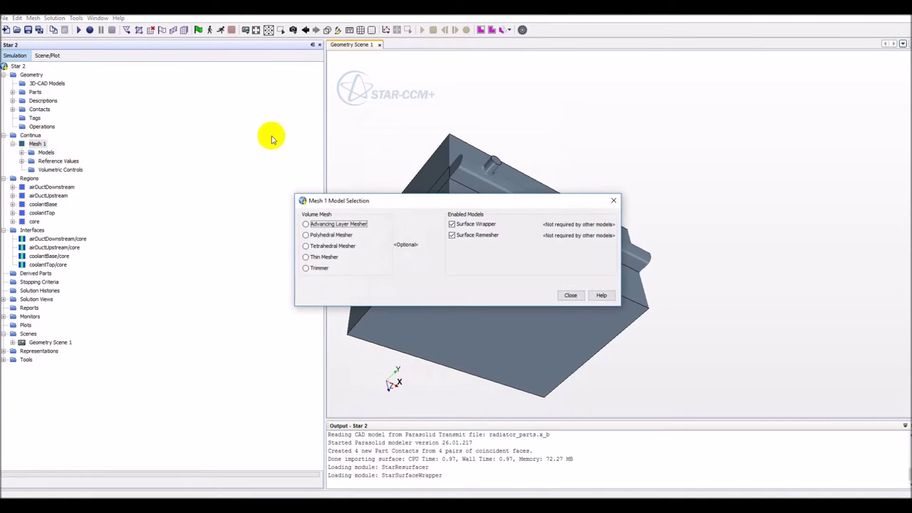
{"action": "left_click", "coordinate": [453, 228]}
{"action": "left_click", "coordinate": [308, 291]}
{"action": "left_click", "coordinate": [570, 285]}
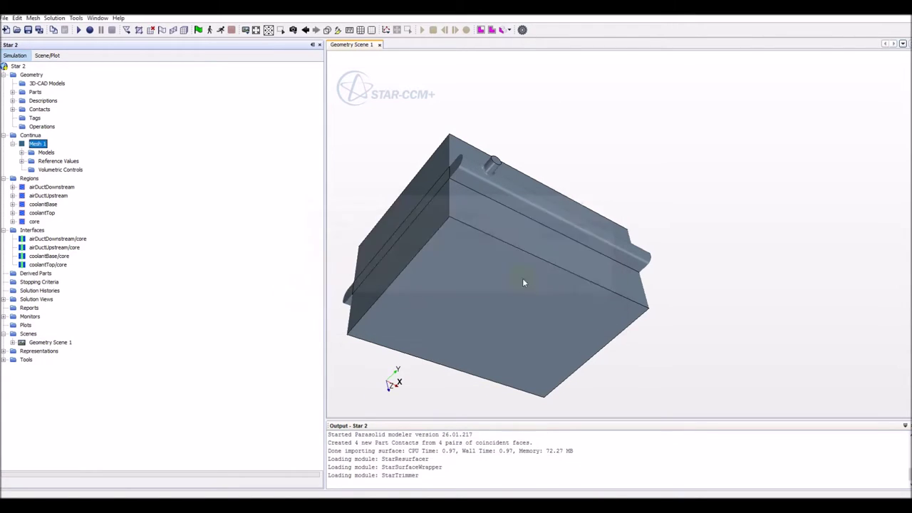
Enable Do Mesh Alignment in the settings of Mesh 1's Trimmer model.
{"action": "left_click", "coordinate": [21, 153]}
{"action": "right_click", "coordinate": [63, 172]}
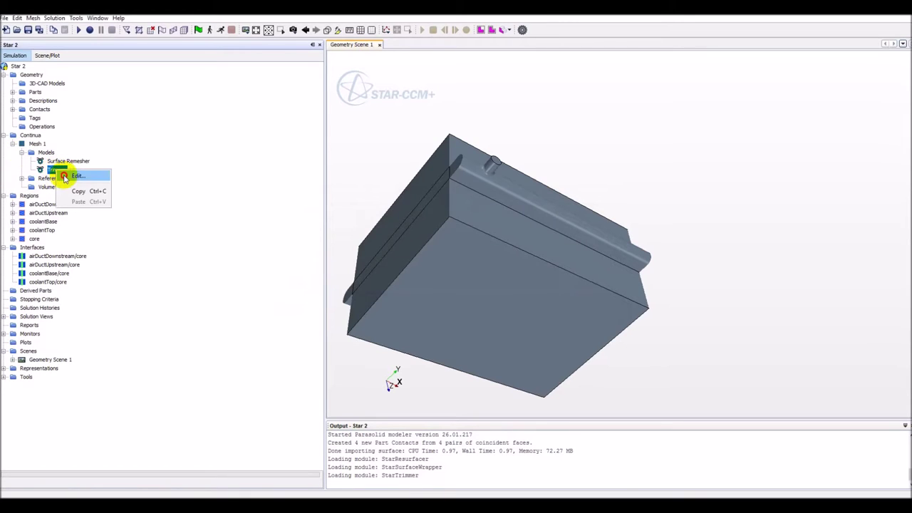
{"action": "left_click", "coordinate": [66, 176]}
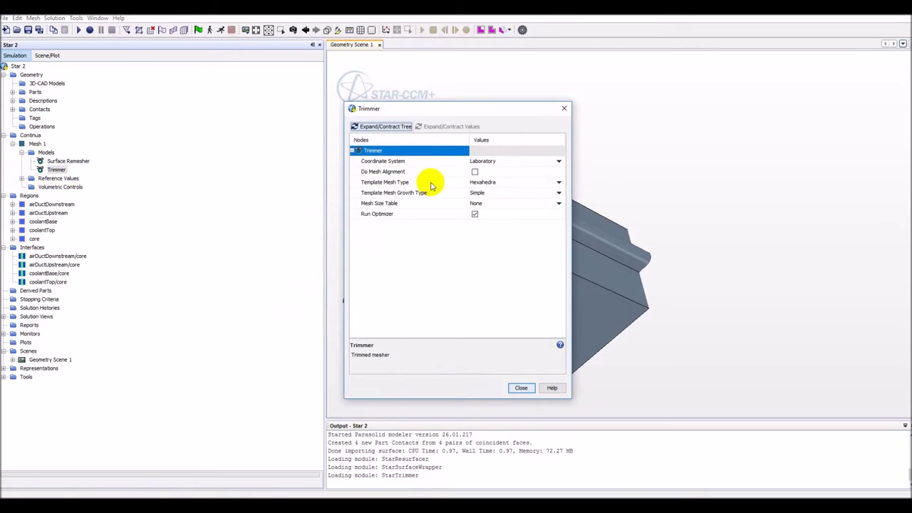
{"action": "left_click", "coordinate": [553, 173]}
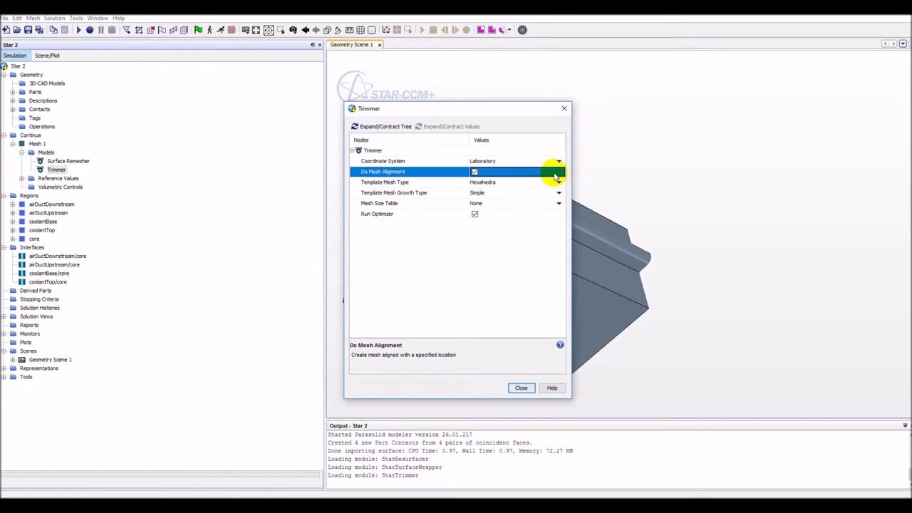
{"action": "left_click", "coordinate": [521, 387]}
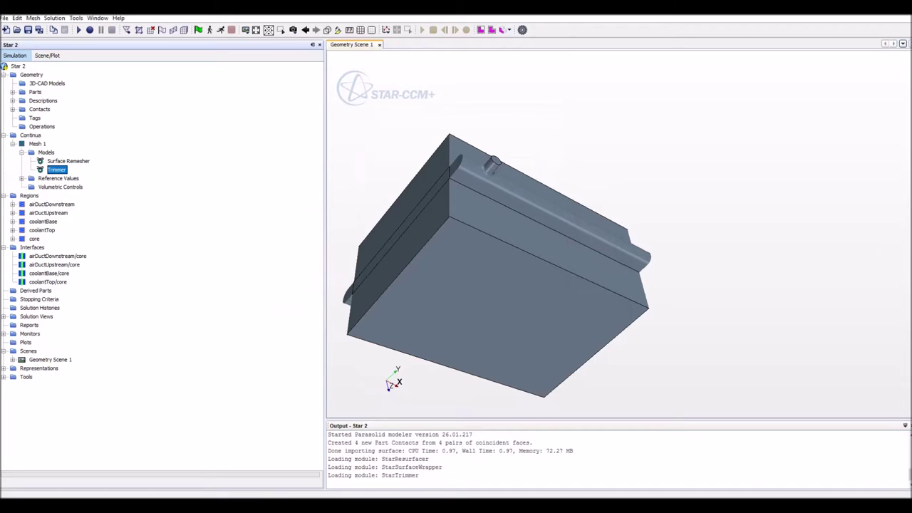
Set the mesh continuum's Base Size reference value to 2.56 cm.
{"action": "left_click", "coordinate": [22, 178]}
{"action": "double_click", "coordinate": [54, 186]}
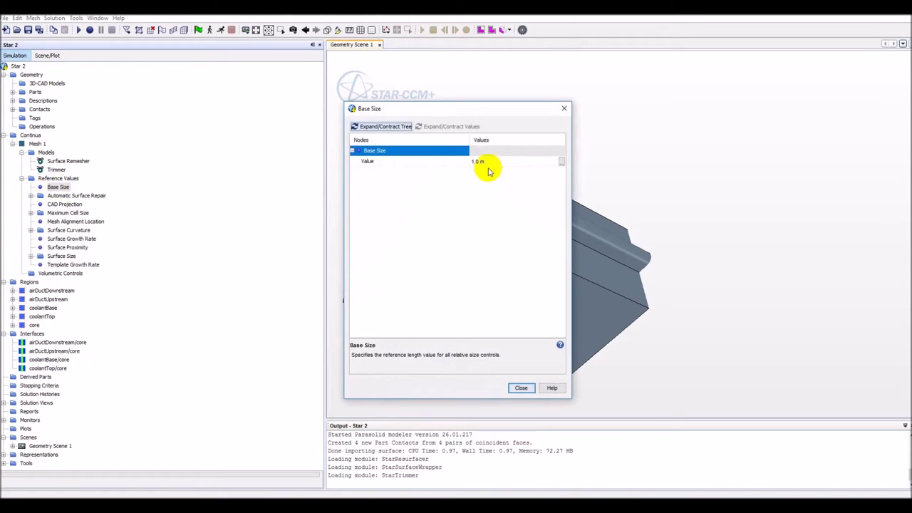
{"action": "left_click", "coordinate": [489, 162]}
{"action": "type", "text": "2.56 cm"}
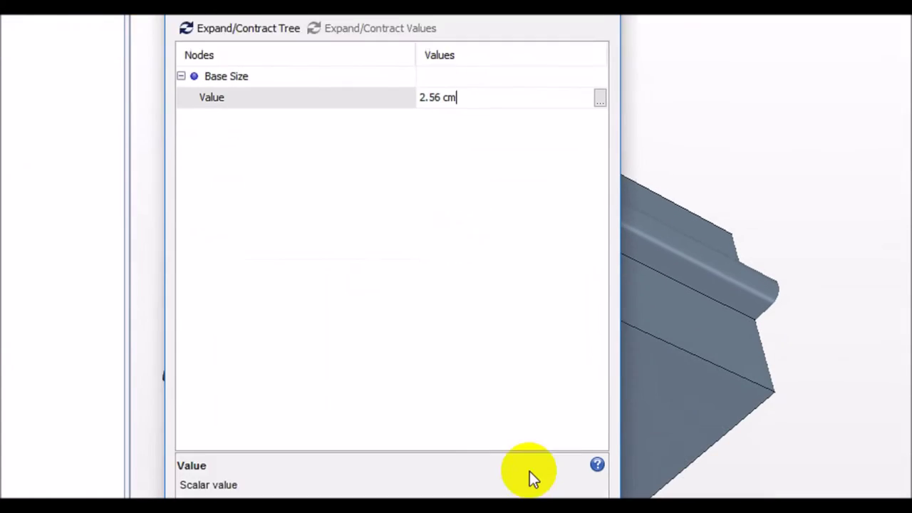
{"action": "left_click", "coordinate": [520, 481]}
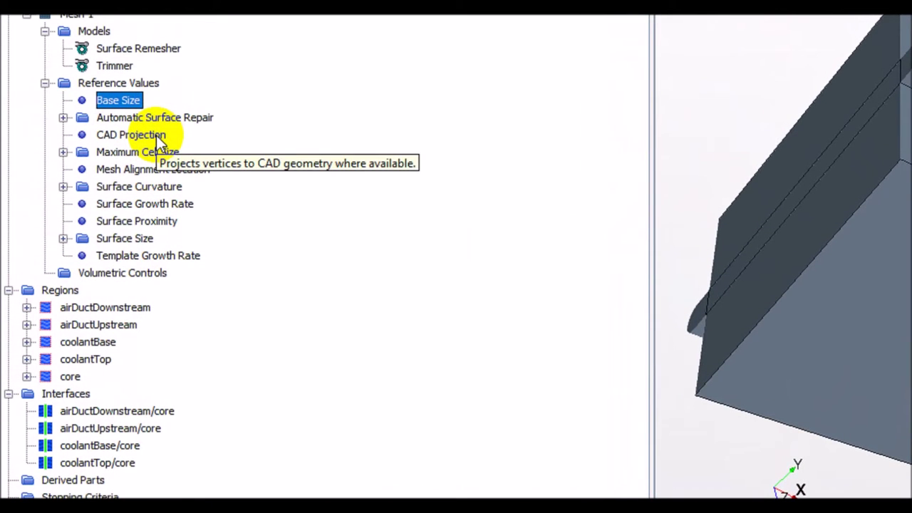
Open the Mesh Alignment Location's coordinate definition and set its X component to -0.1663 m.
{"action": "left_click", "coordinate": [142, 171]}
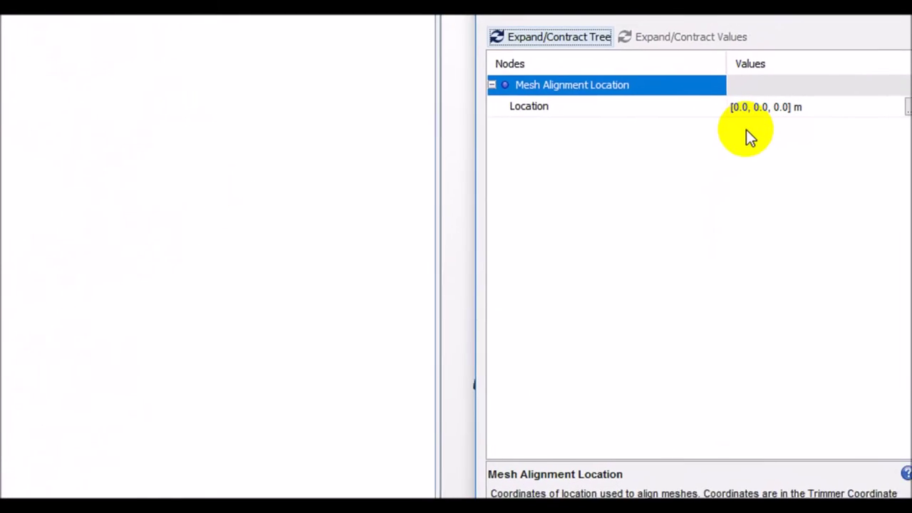
{"action": "left_click", "coordinate": [728, 118]}
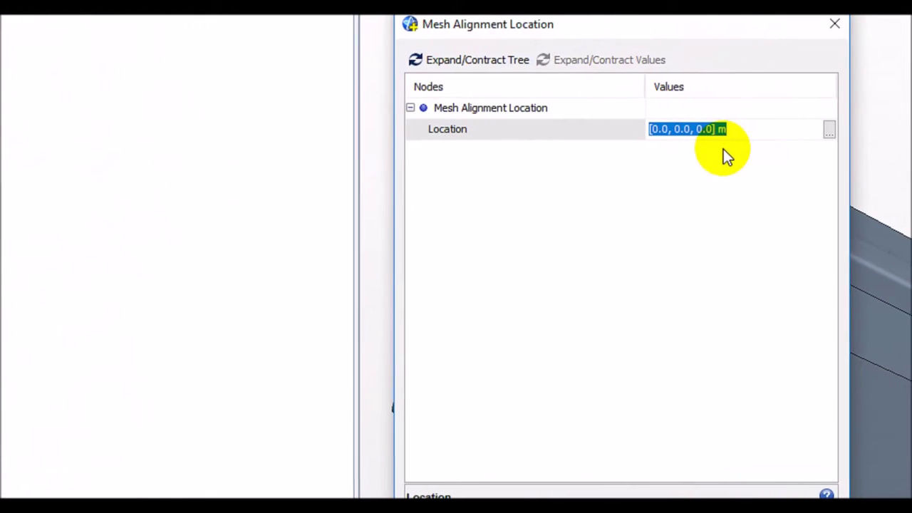
{"action": "left_click", "coordinate": [828, 129]}
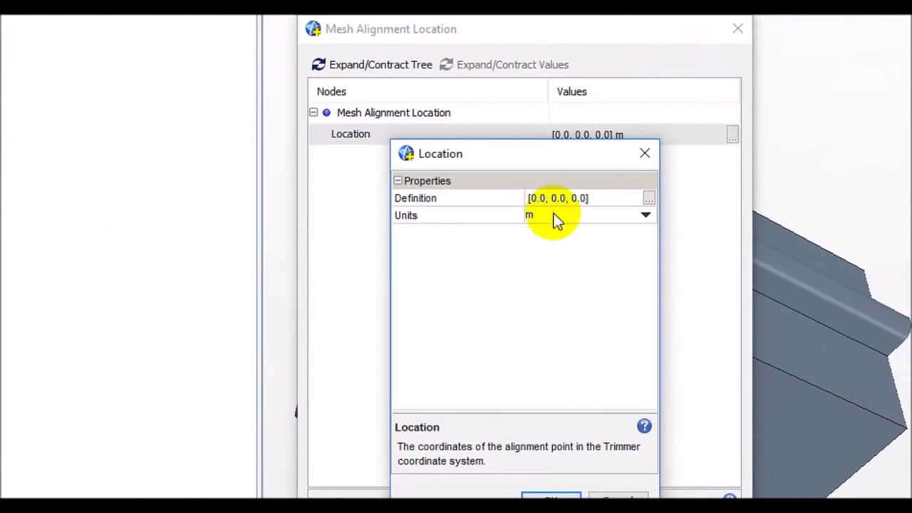
{"action": "left_click", "coordinate": [548, 200]}
{"action": "left_click_drag", "start_coordinate": [542, 198], "coordinate": [530, 198]}
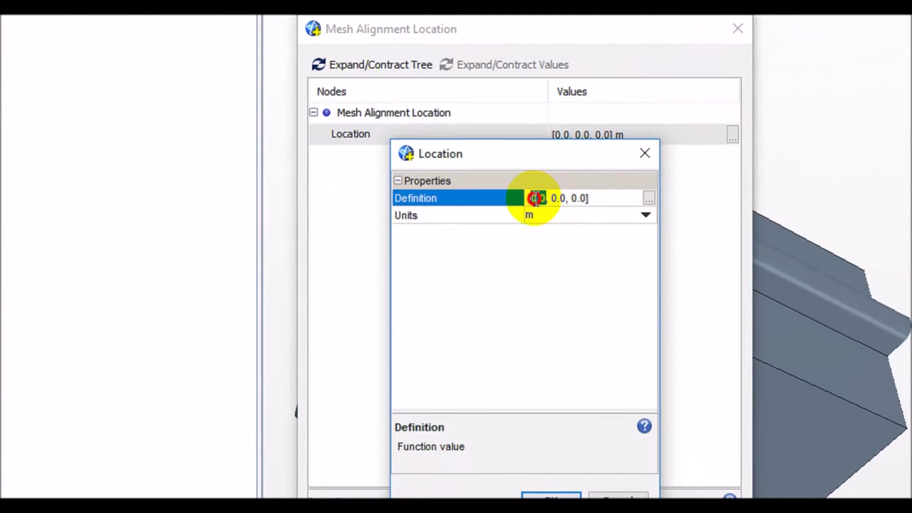
{"action": "type", "text": "-0"}
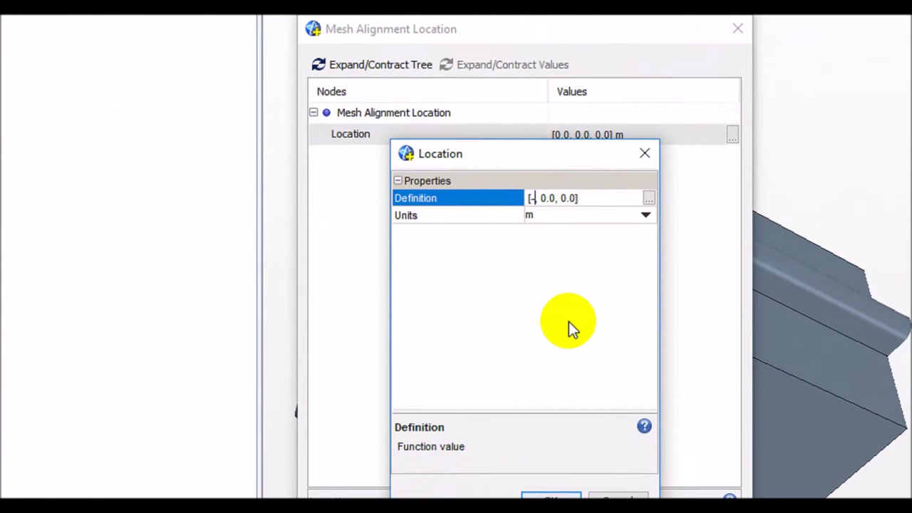
{"action": "type", "text": ".166"}
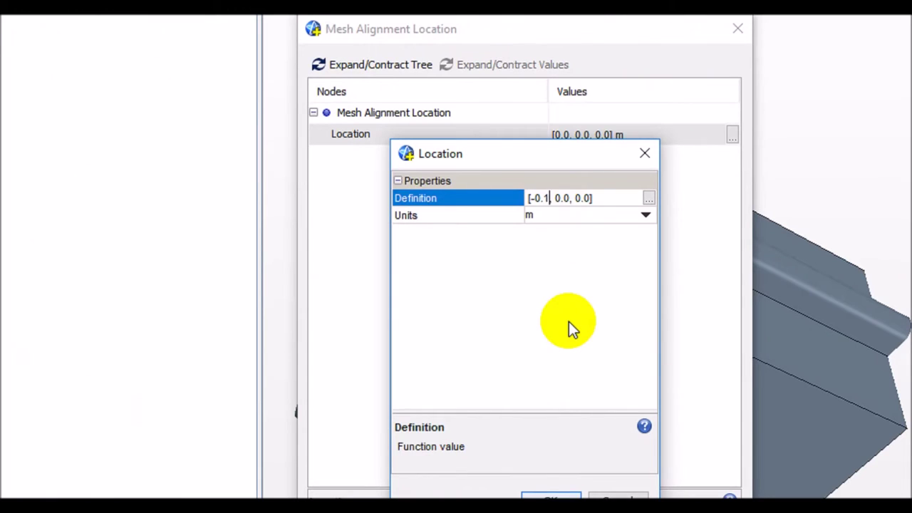
{"action": "type", "text": "3"}
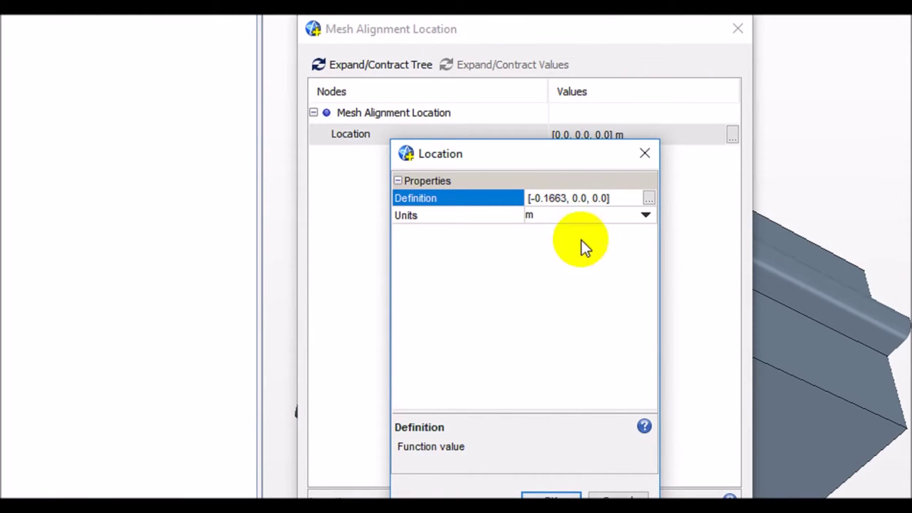
Set the Mesh Alignment Location's Y component to 0.293814 m and Z component to 0.126133 m, and accept the definition.
{"action": "left_click", "coordinate": [582, 200]}
{"action": "left_click", "coordinate": [583, 199]}
{"action": "left_click", "coordinate": [584, 200]}
{"action": "double_click", "coordinate": [584, 199]}
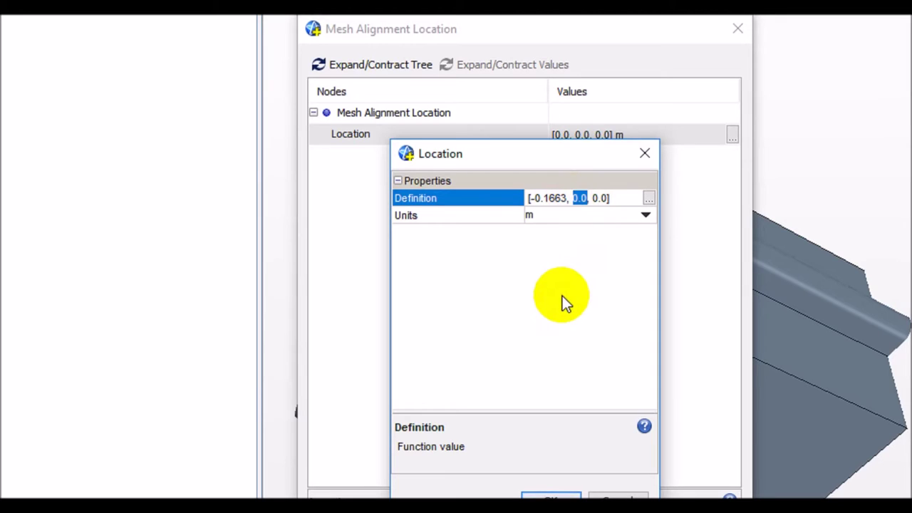
{"action": "type", "text": "0.293814"}
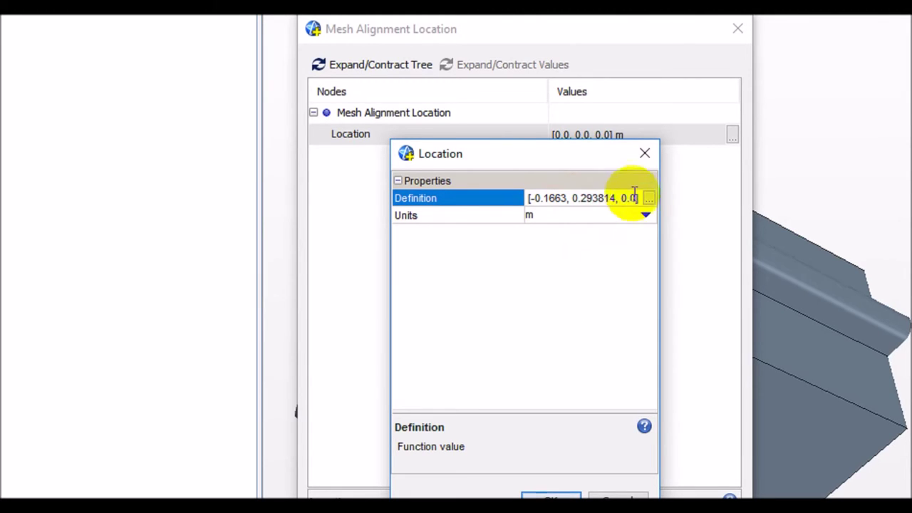
{"action": "double_click", "coordinate": [628, 198]}
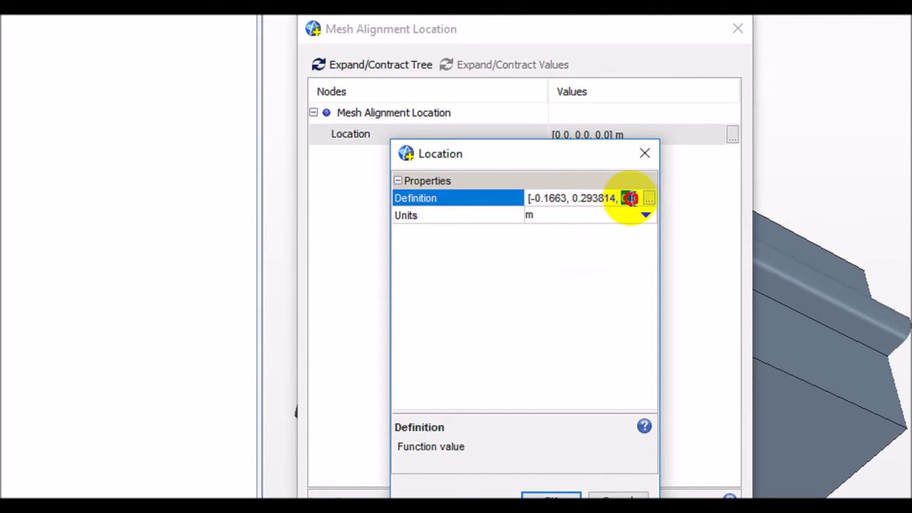
{"action": "type", "text": "0.1"}
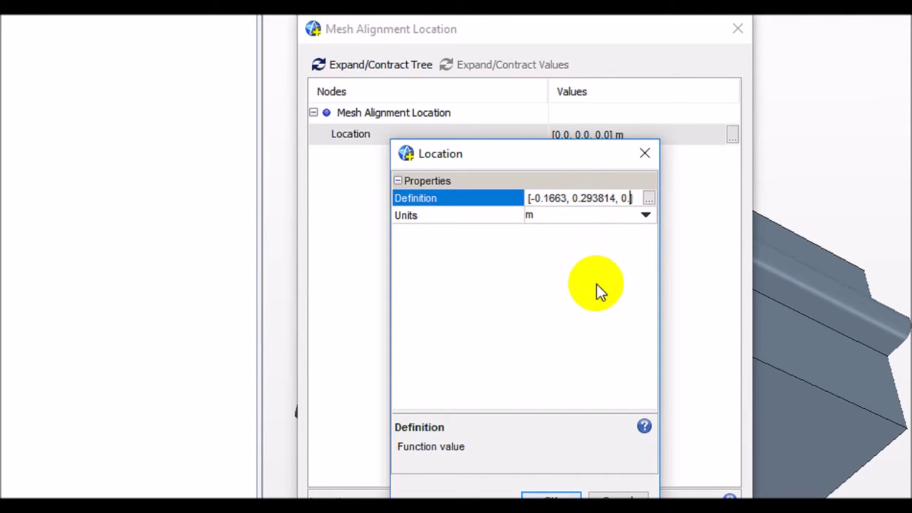
{"action": "type", "text": "26133"}
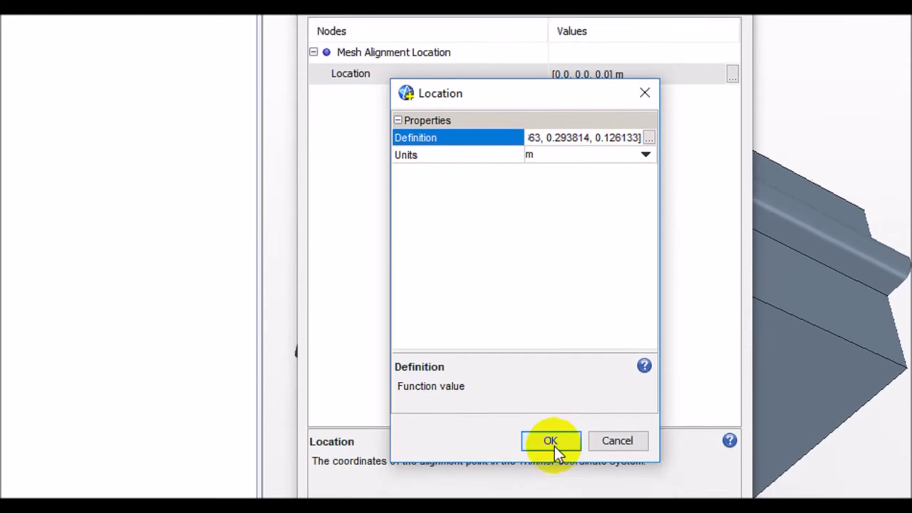
{"action": "left_click", "coordinate": [552, 498]}
{"action": "left_click", "coordinate": [550, 393]}
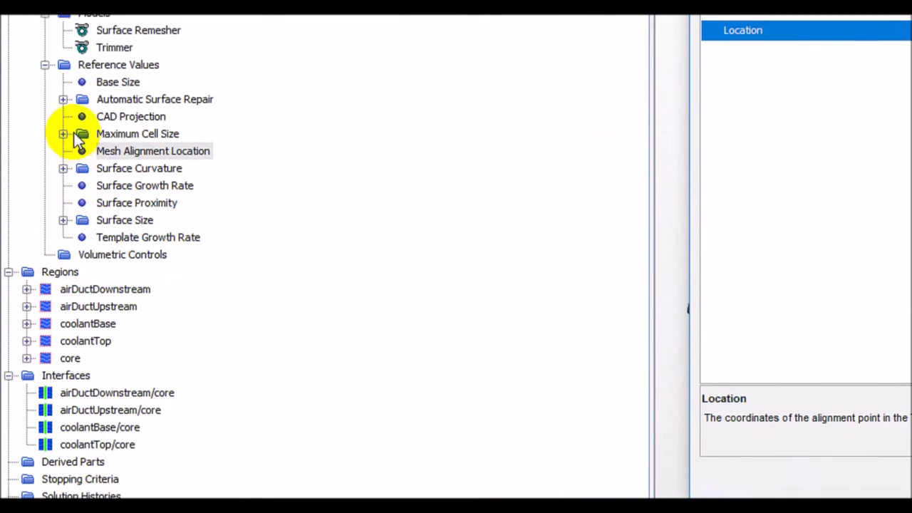
{"action": "left_click", "coordinate": [727, 388]}
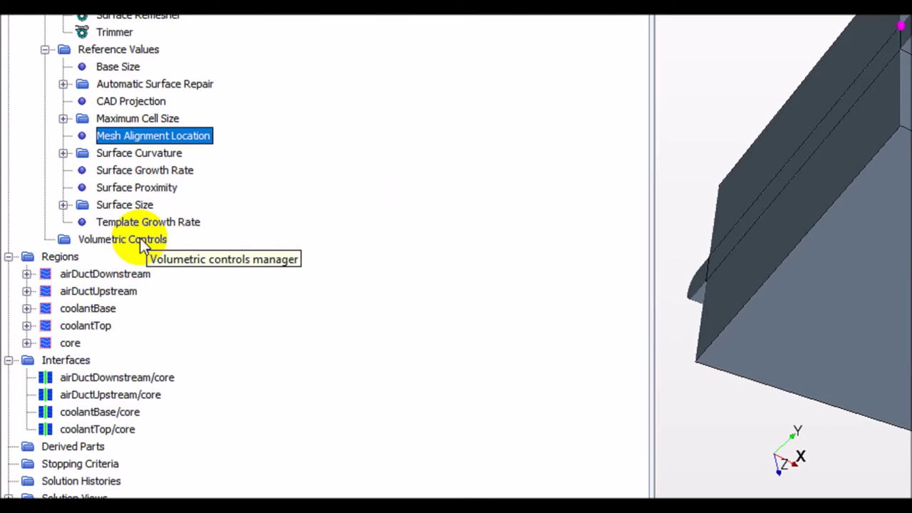
Set the Percentage of Base for Surface Size's Relative Minimum Size to 1.
{"action": "left_click", "coordinate": [63, 204]}
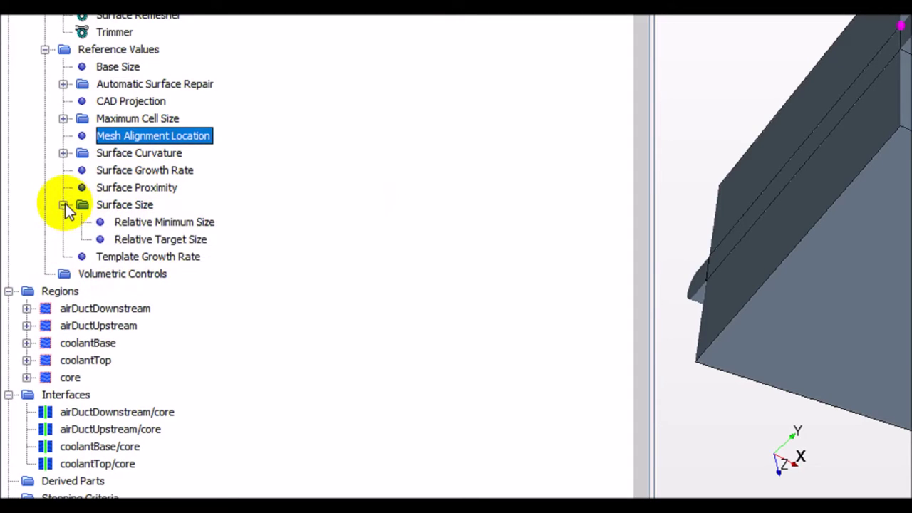
{"action": "left_click", "coordinate": [160, 222]}
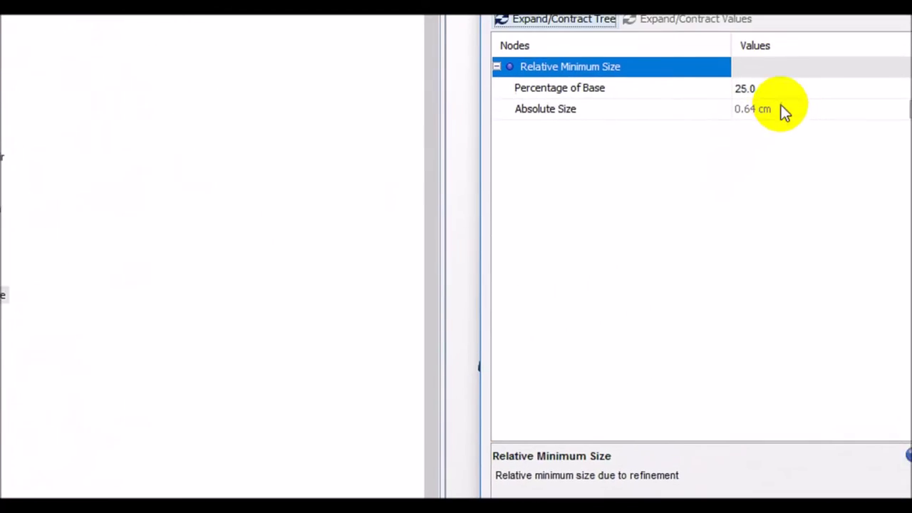
{"action": "left_click", "coordinate": [751, 91]}
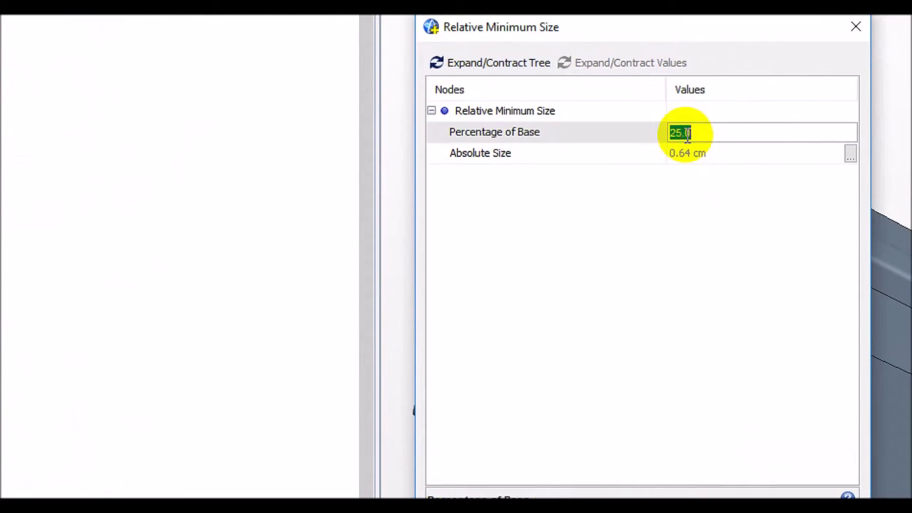
{"action": "type", "text": "1"}
{"action": "left_click", "coordinate": [734, 428]}
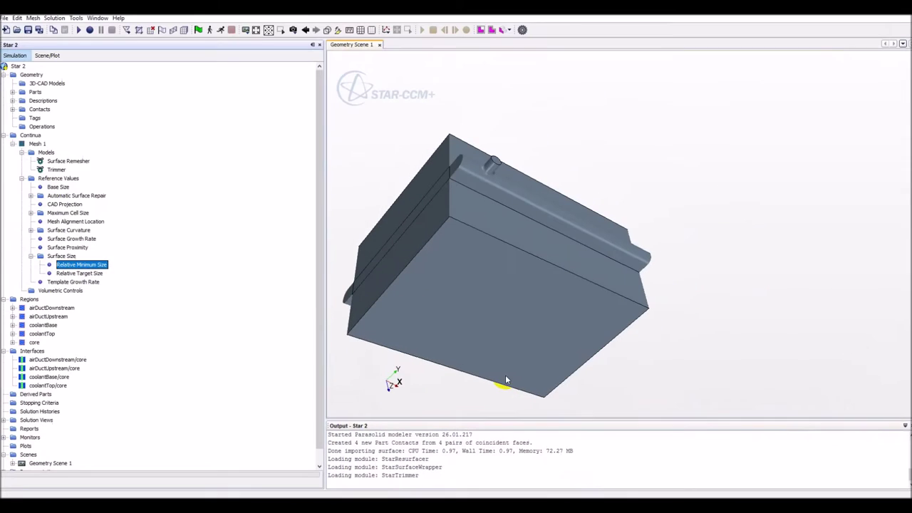
Collapse the expanded simulation tree sections and start a new block shape under the Volume Shapes of Tools.
{"action": "scroll", "coordinate": [292, 306], "scroll_direction": "down", "scroll_amount": 1}
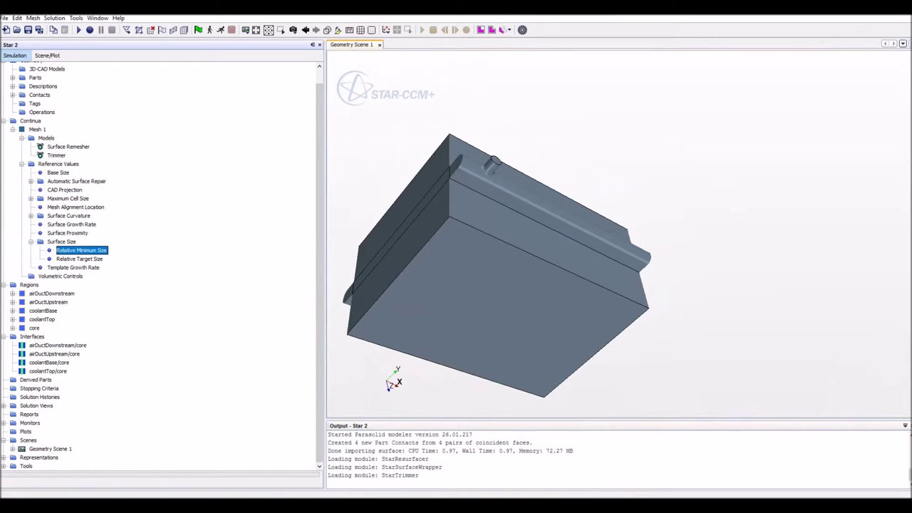
{"action": "left_click", "coordinate": [4, 121]}
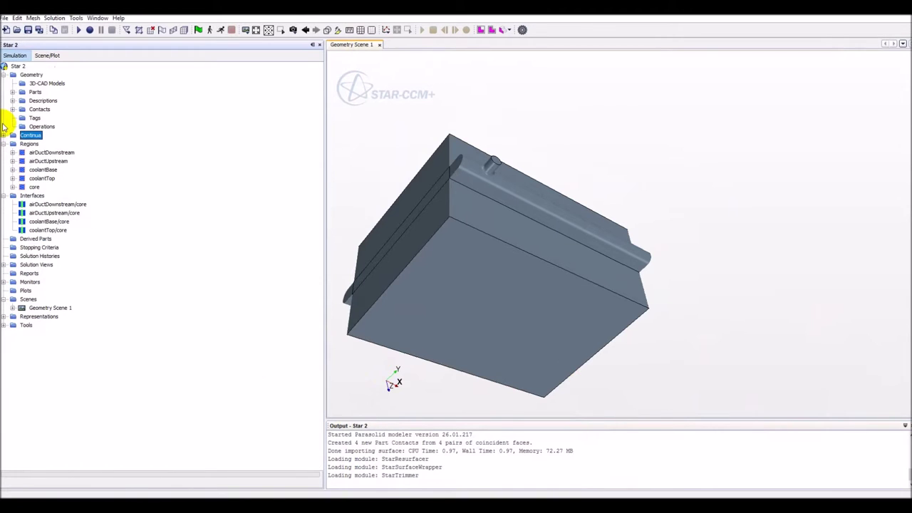
{"action": "left_click", "coordinate": [3, 143]}
{"action": "left_click", "coordinate": [4, 152]}
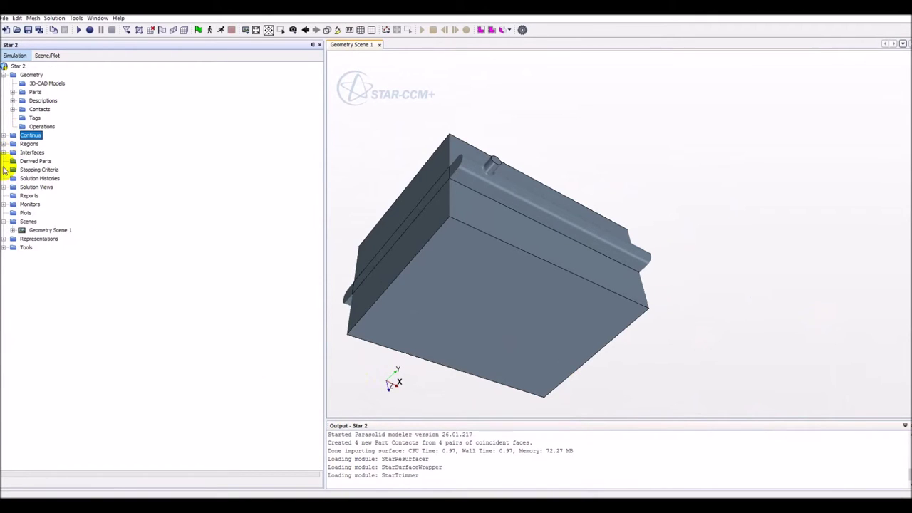
{"action": "left_click", "coordinate": [3, 221]}
{"action": "left_click", "coordinate": [4, 239]}
{"action": "left_click", "coordinate": [4, 239]}
{"action": "right_click", "coordinate": [29, 239]}
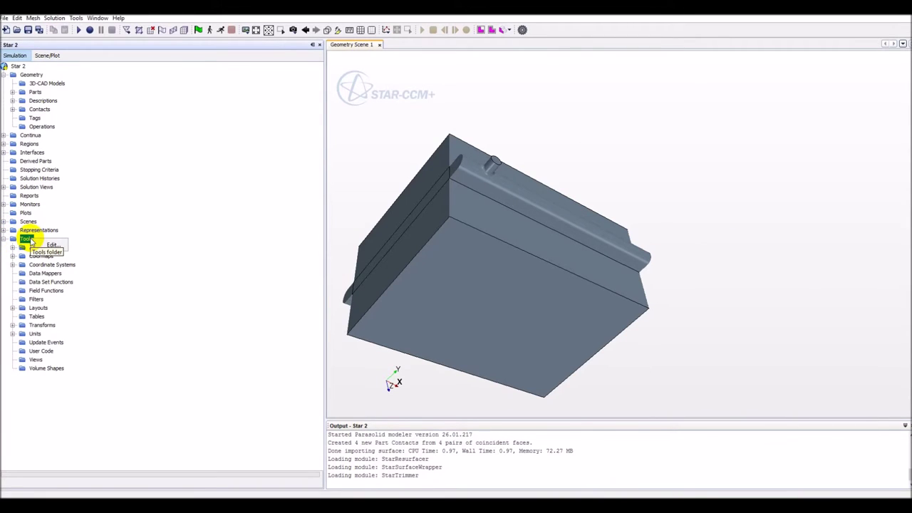
{"action": "left_click", "coordinate": [30, 240]}
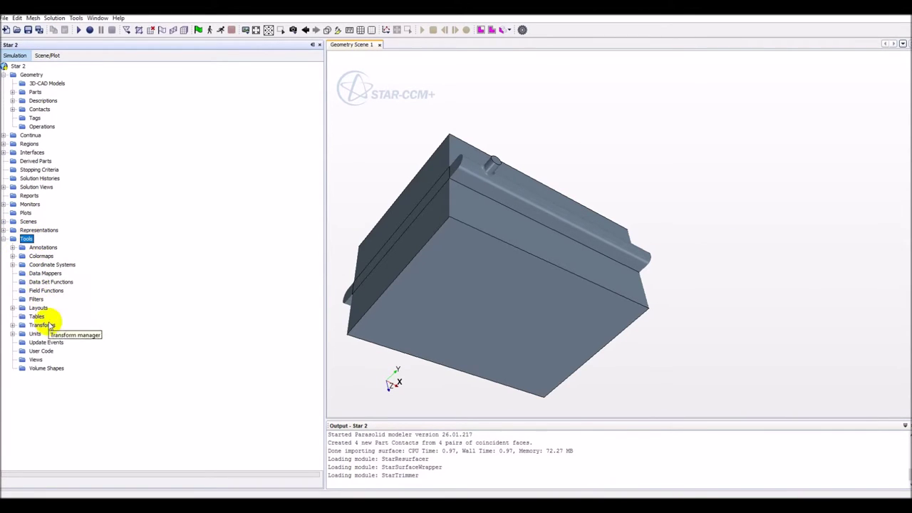
{"action": "right_click", "coordinate": [43, 369]}
{"action": "mouse_move", "coordinate": [74, 376]}
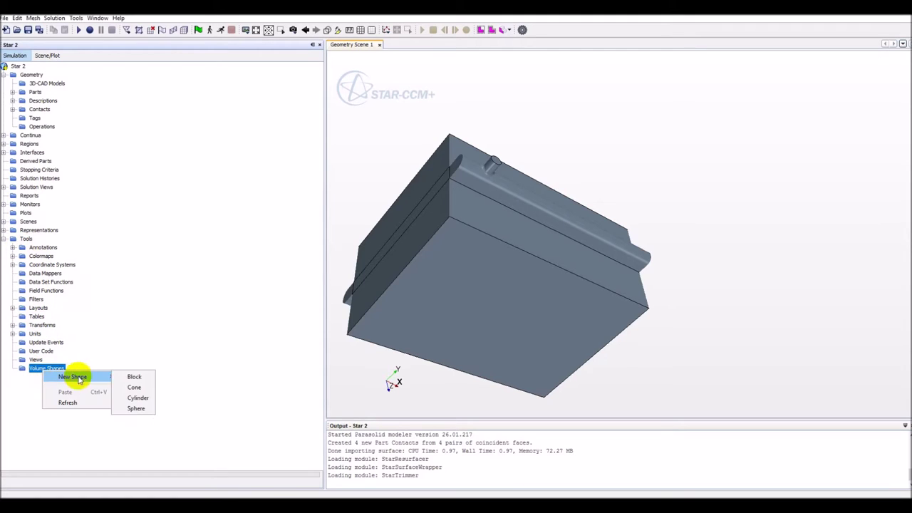
{"action": "left_click", "coordinate": [133, 377]}
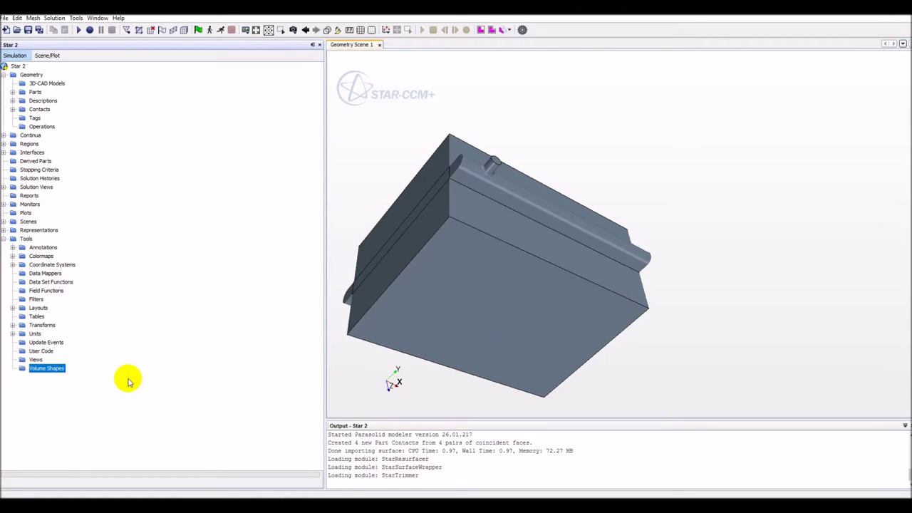
Set Corner1 of the block to X -0.18477 m, Y -0.15894 m and Z 0.100453 m.
{"action": "left_click_drag", "start_coordinate": [454, 224], "coordinate": [860, 248]}
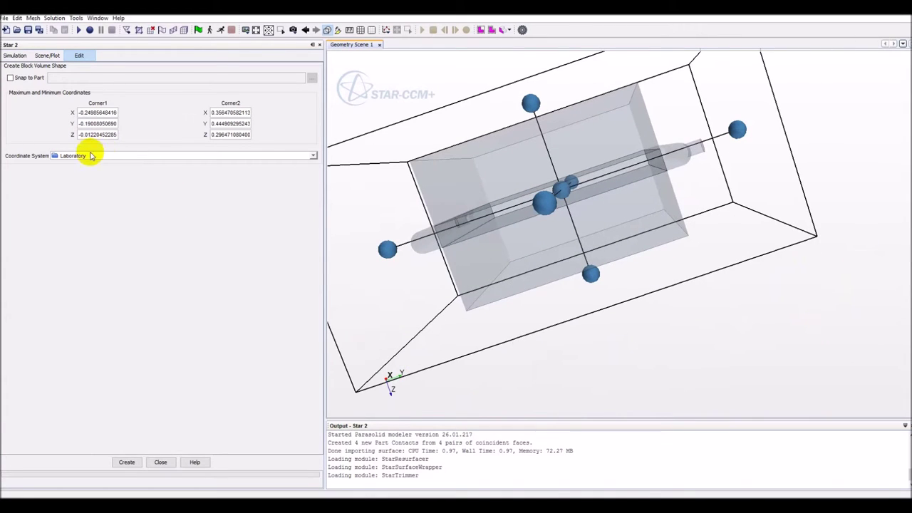
{"action": "left_click", "coordinate": [85, 113]}
{"action": "key", "text": "BackSpace"}
{"action": "left_click", "coordinate": [107, 112]}
{"action": "type", "text": "-"}
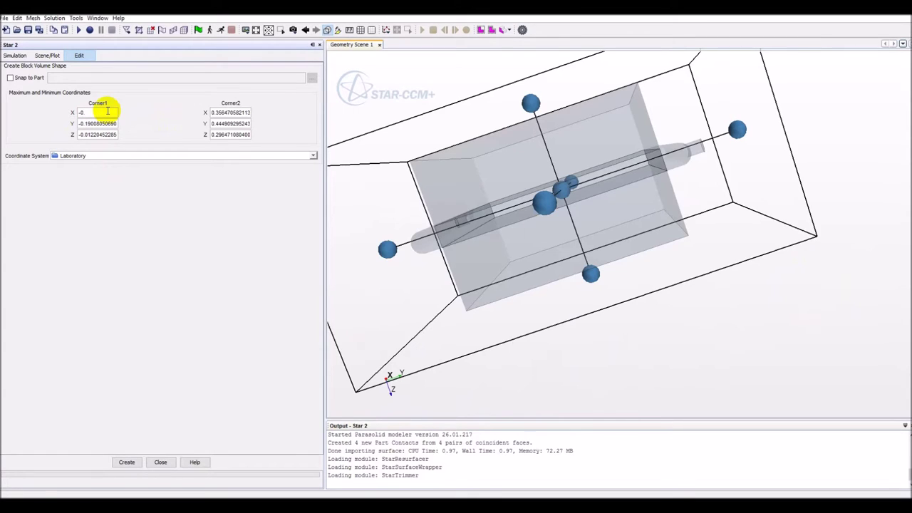
{"action": "type", "text": "0.18477"}
{"action": "key", "text": "Tab"}
{"action": "type", "text": "-0"}
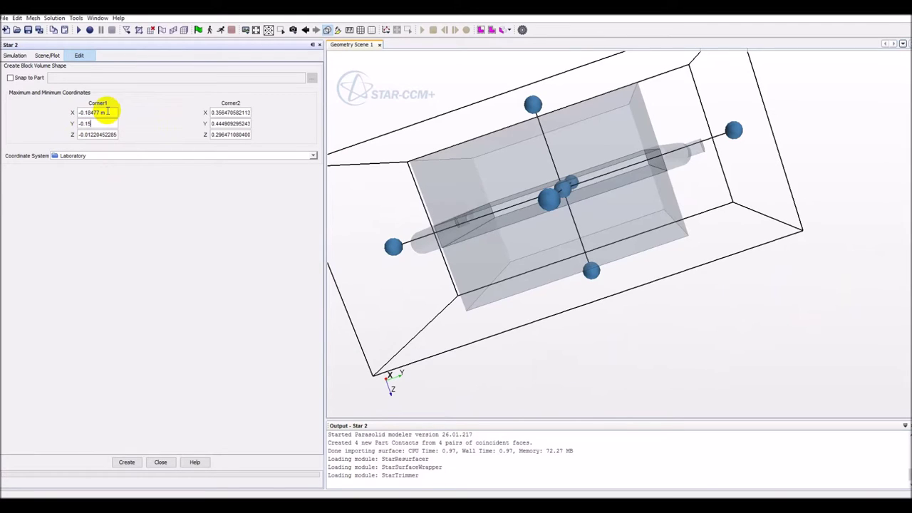
{"action": "key", "text": "Tab"}
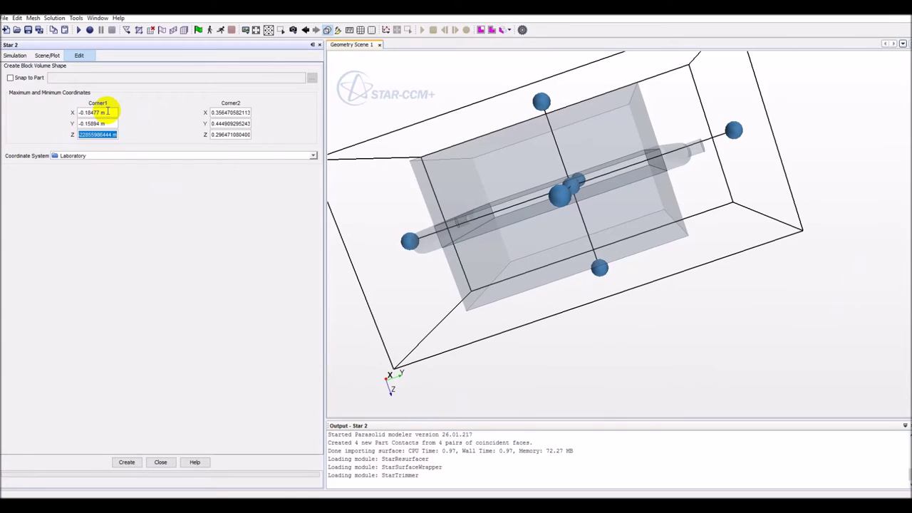
{"action": "type", "text": "0.100453"}
{"action": "key", "text": "Tab"}
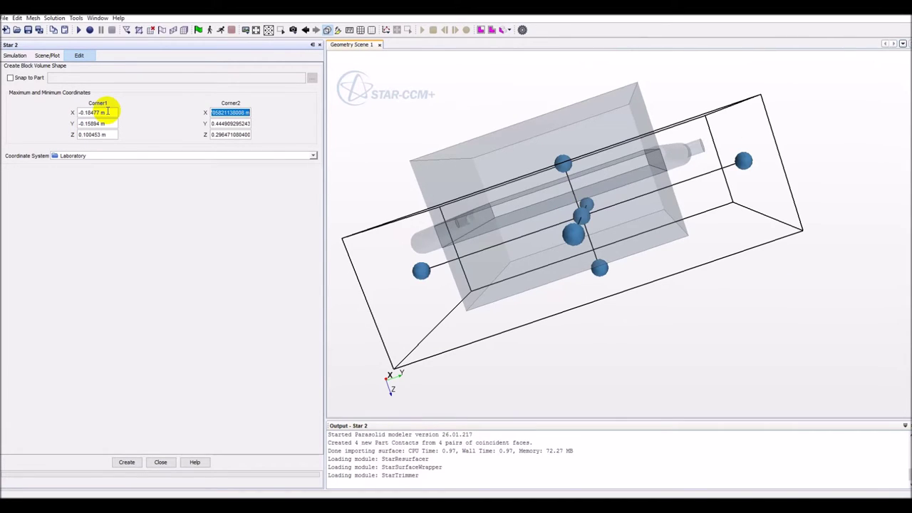
Set Corner2 of the block to X 0.29612 m, Y 0.38635 m and Z 0.179 m, and inspect the block around the core.
{"action": "type", "text": "0.29612"}
{"action": "key", "text": "Tab"}
{"action": "type", "text": "0"}
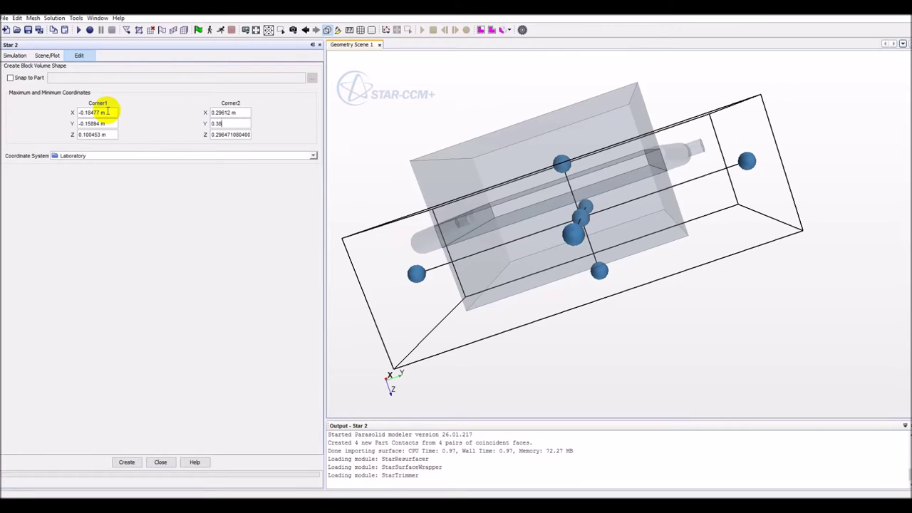
{"action": "type", "text": ".38835"}
{"action": "key", "text": "Tab"}
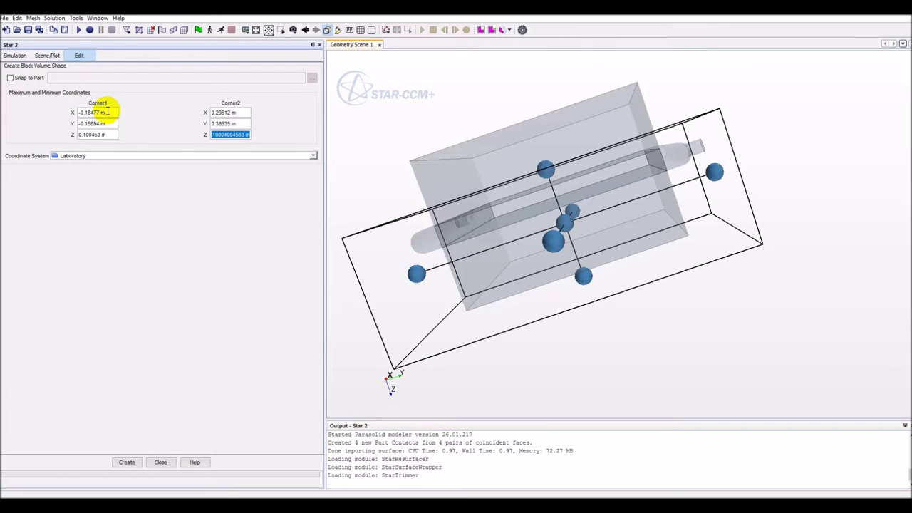
{"action": "type", "text": "0.179"}
{"action": "key", "text": "Return"}
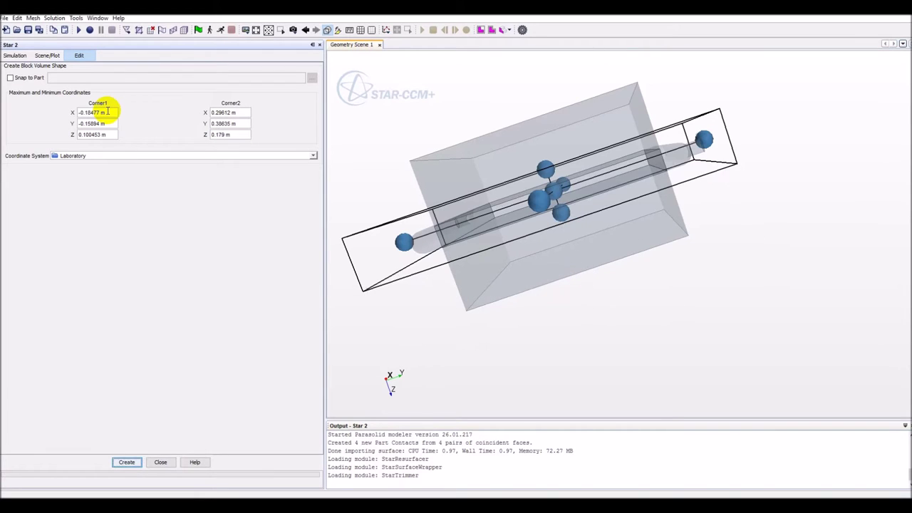
{"action": "left_click_drag", "start_coordinate": [407, 309], "coordinate": [667, 295]}
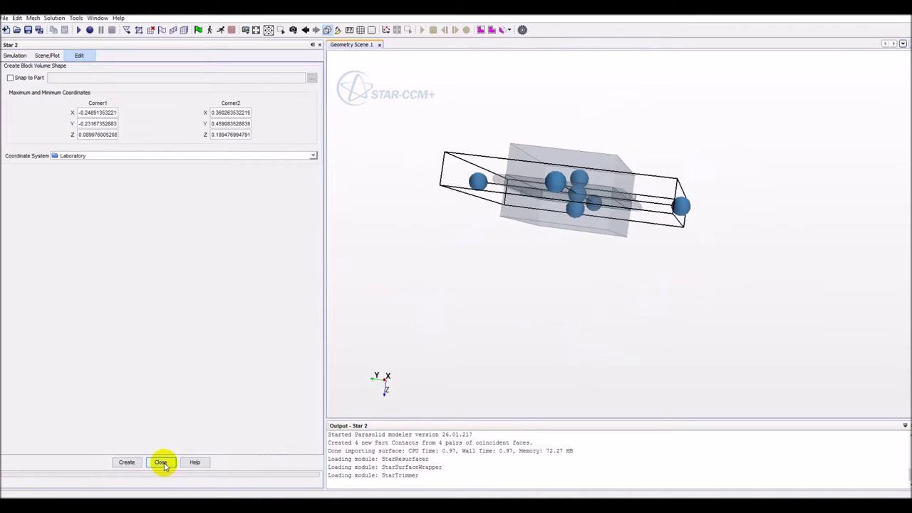
{"action": "left_click_drag", "start_coordinate": [517, 279], "coordinate": [551, 221]}
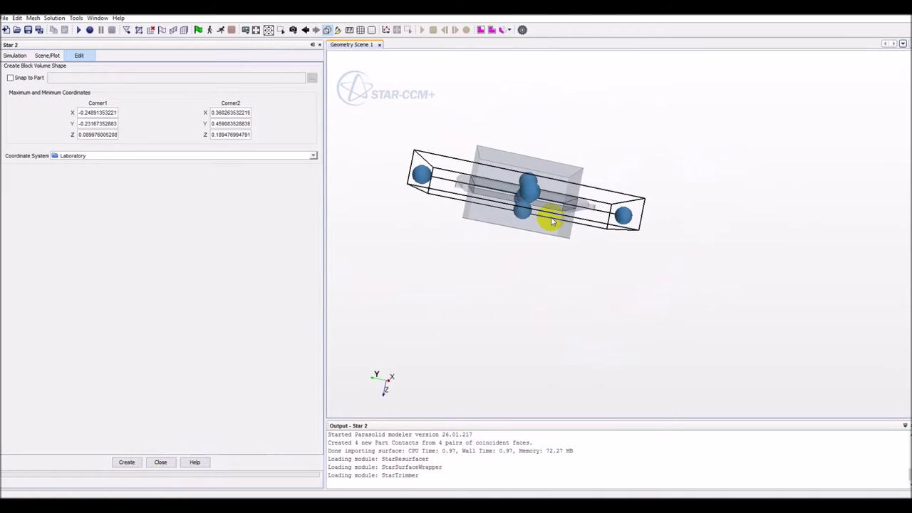
Re-enter the block's Corner2 coordinates as Z 0.179 m, Y 0.38635 m and X 0.29612 m.
{"action": "double_click", "coordinate": [230, 133]}
{"action": "type", "text": "0"}
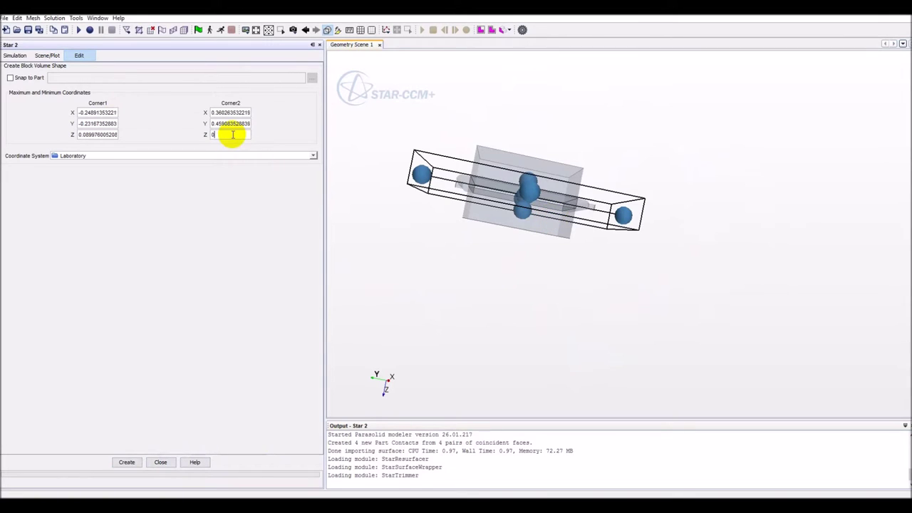
{"action": "type", "text": ".179"}
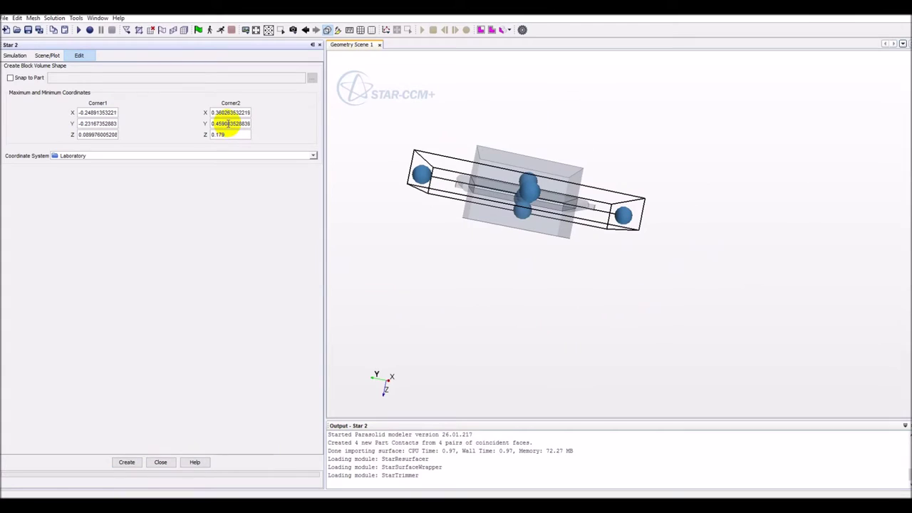
{"action": "double_click", "coordinate": [228, 123]}
{"action": "type", "text": "0.3692676"}
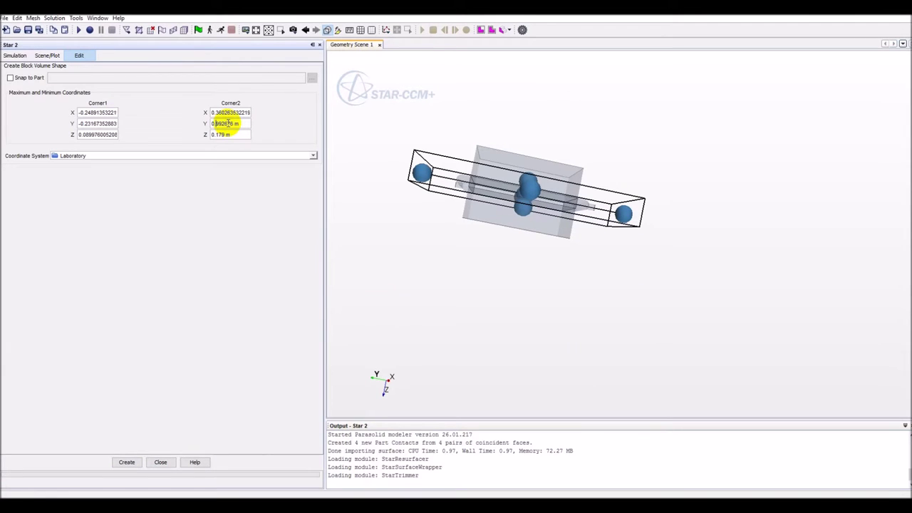
{"action": "left_click_drag", "start_coordinate": [241, 124], "coordinate": [205, 126]}
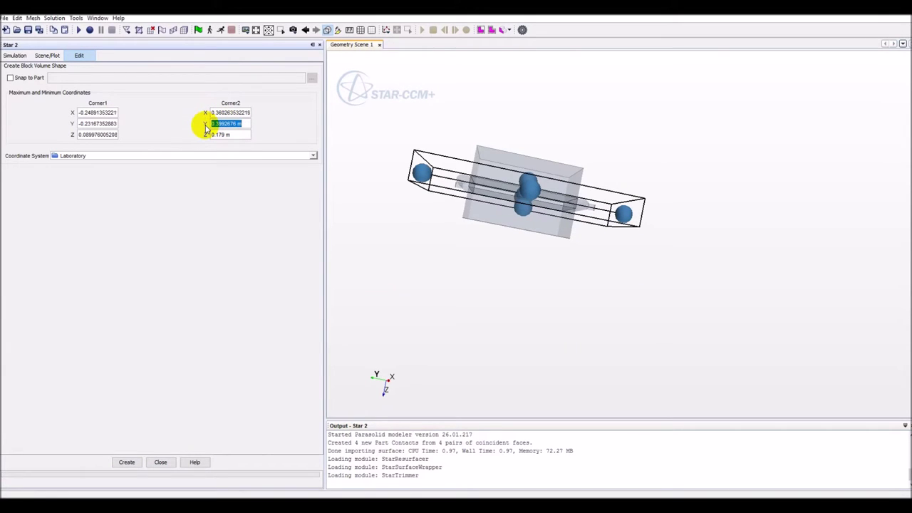
{"action": "type", "text": "0.9"}
{"action": "key", "text": "BackSpace"}
{"action": "type", "text": "38635"}
{"action": "left_click", "coordinate": [223, 112]}
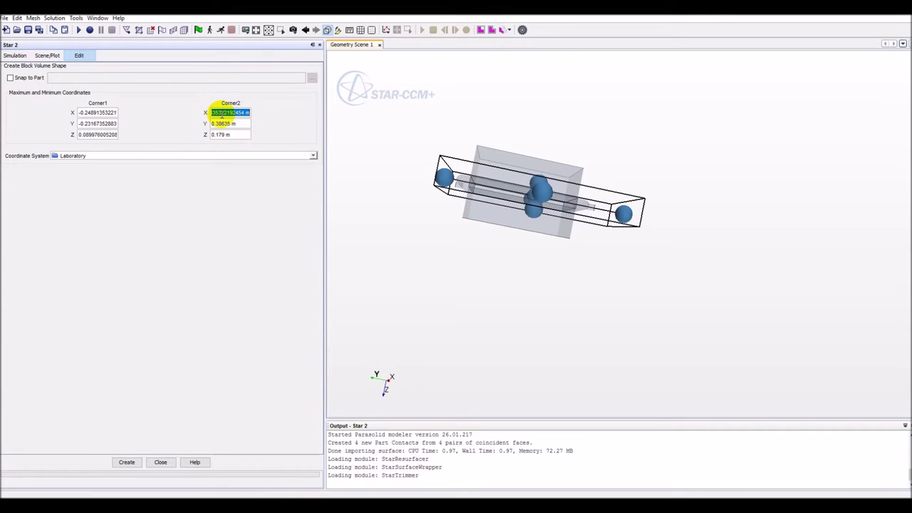
{"action": "type", "text": "0.29612"}
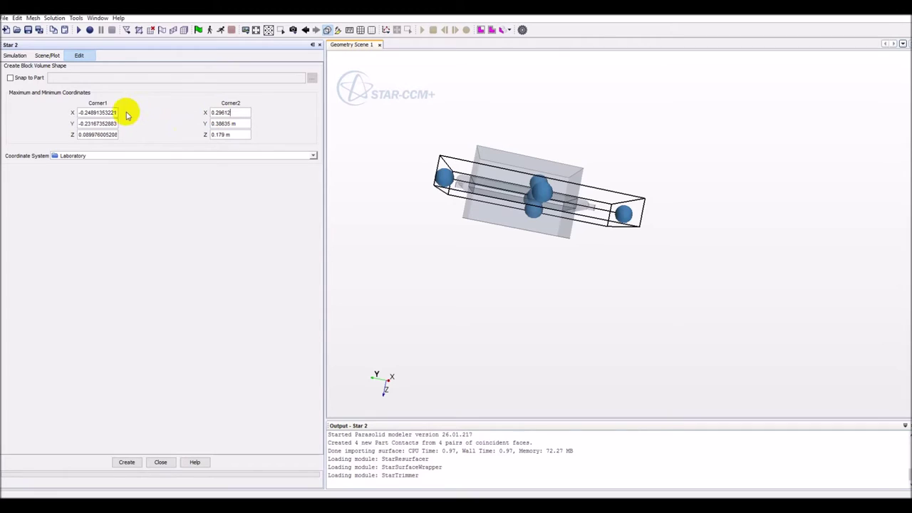
{"action": "left_click", "coordinate": [100, 113]}
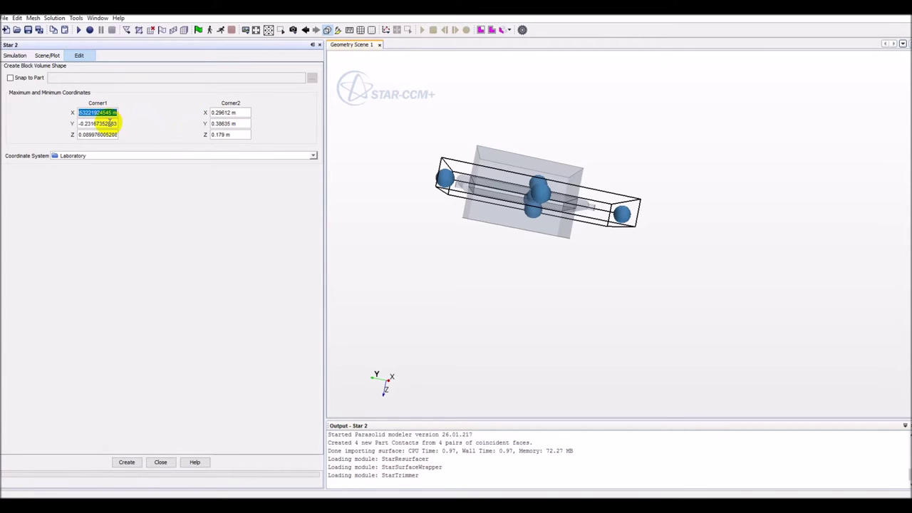
Set Corner1 of the block to X -0.18477 m, Y -0.15894 m and Z 0.100453 m, and create the volume shape.
{"action": "type", "text": "-0.18477"}
{"action": "key", "text": "Tab"}
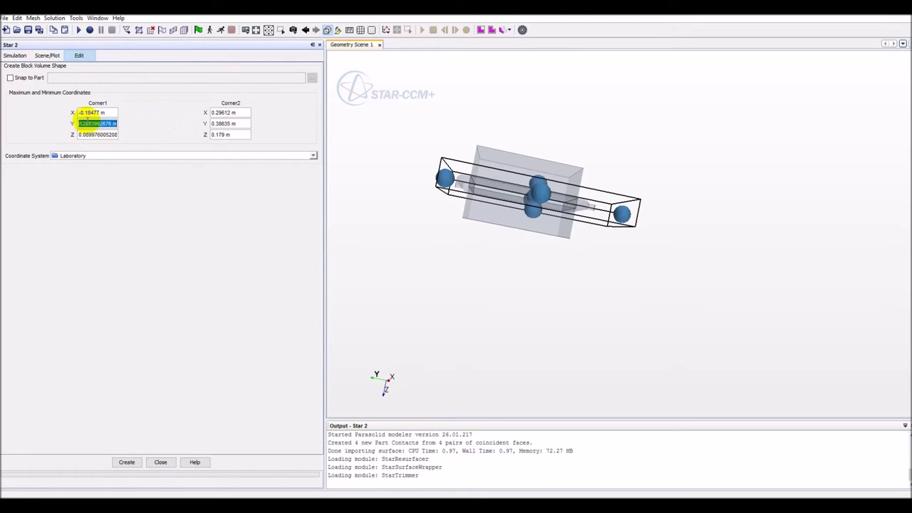
{"action": "type", "text": "-"}
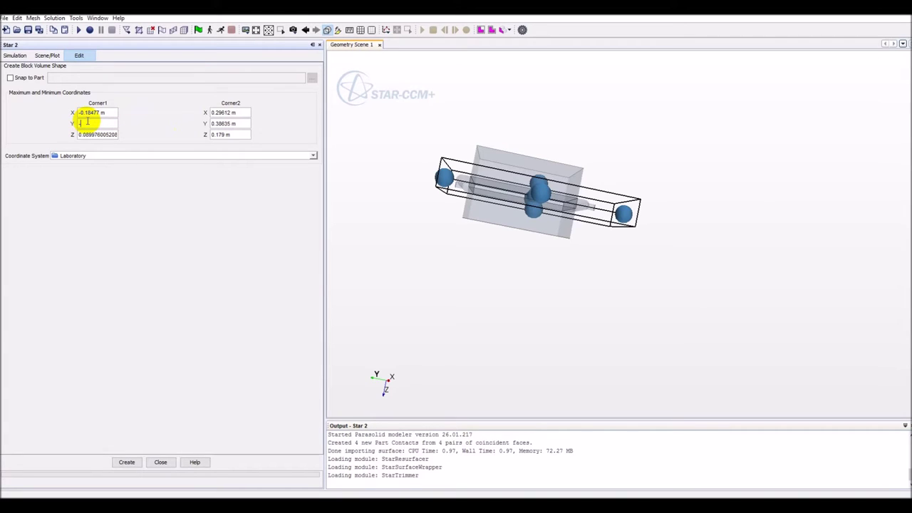
{"action": "type", "text": "0.16894"}
{"action": "key", "text": "Tab"}
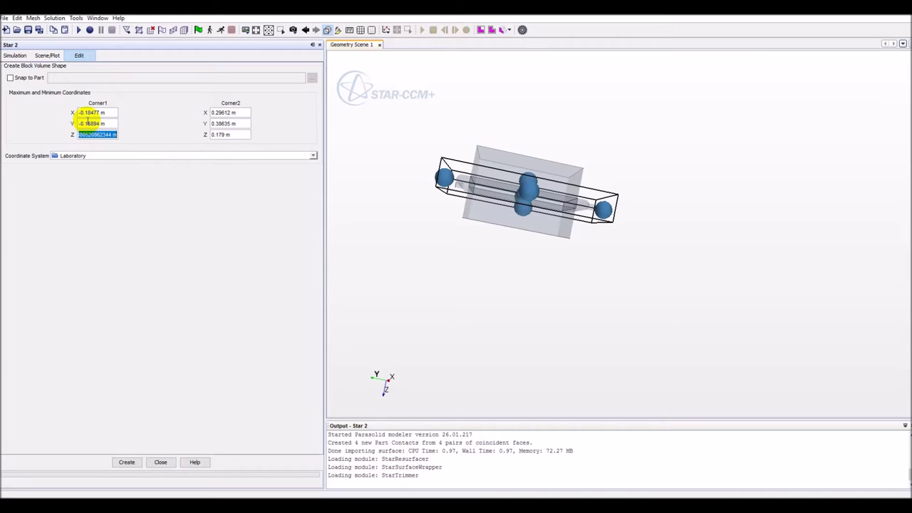
{"action": "type", "text": "0.100453"}
{"action": "left_click", "coordinate": [127, 461]}
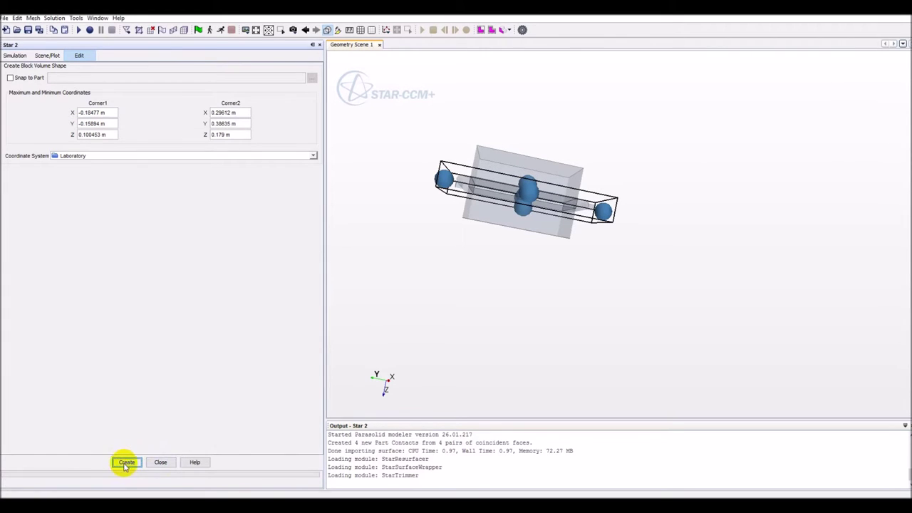
{"action": "left_click", "coordinate": [163, 462]}
Delete the duplicate Block 2 from the Volume Shapes.
{"action": "left_click_drag", "start_coordinate": [504, 318], "coordinate": [461, 325]}
{"action": "left_click", "coordinate": [12, 367]}
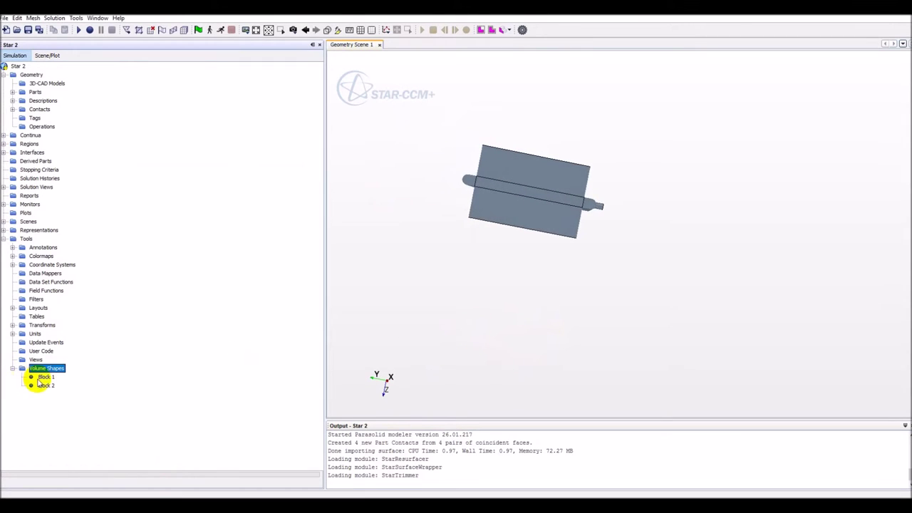
{"action": "left_click", "coordinate": [40, 384]}
{"action": "right_click", "coordinate": [42, 386]}
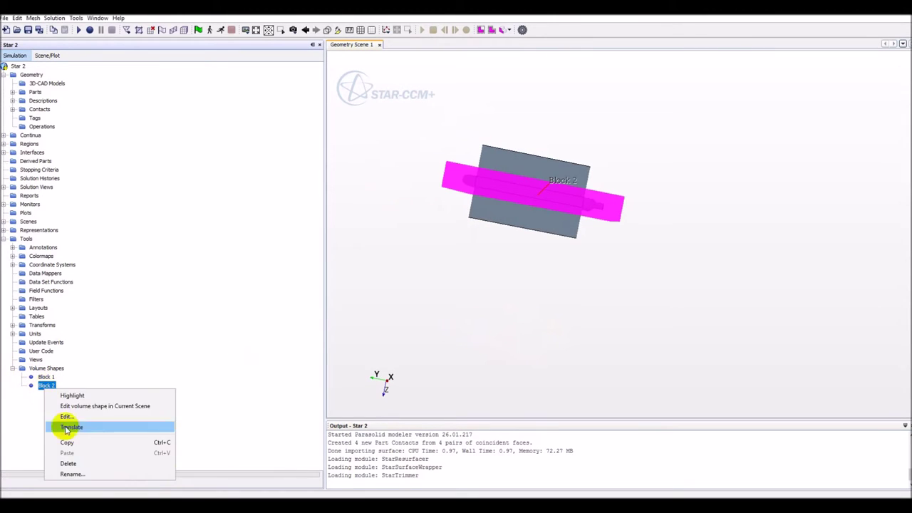
{"action": "left_click", "coordinate": [72, 464]}
{"action": "left_click", "coordinate": [444, 288]}
{"action": "left_click_drag", "start_coordinate": [637, 277], "coordinate": [499, 271]}
Add a new volumetric control to the Mesh 1 continuum.
{"action": "left_click", "coordinate": [30, 134]}
{"action": "left_click", "coordinate": [3, 135]}
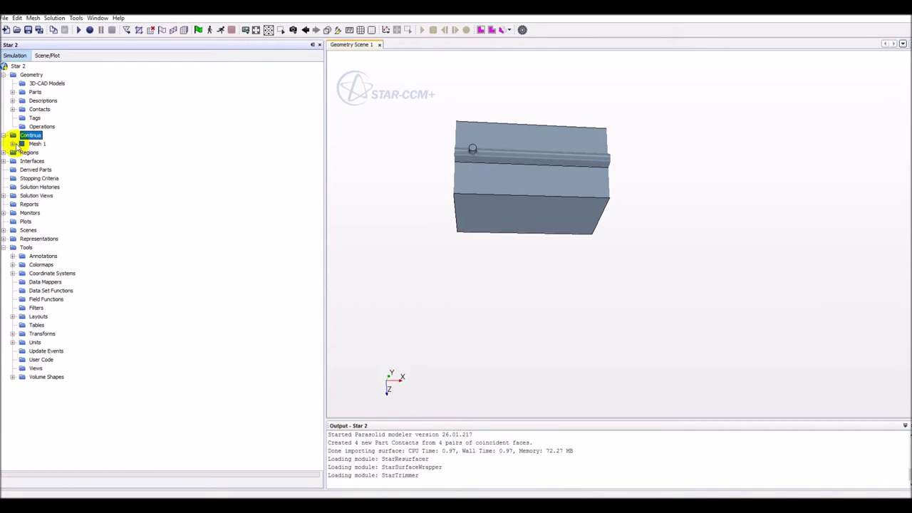
{"action": "left_click", "coordinate": [13, 144]}
{"action": "right_click", "coordinate": [43, 136]}
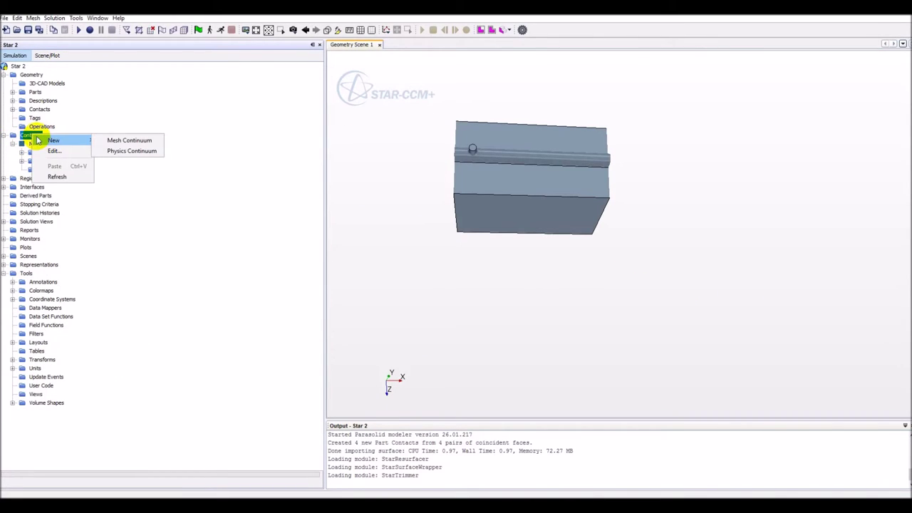
{"action": "left_click", "coordinate": [29, 139]}
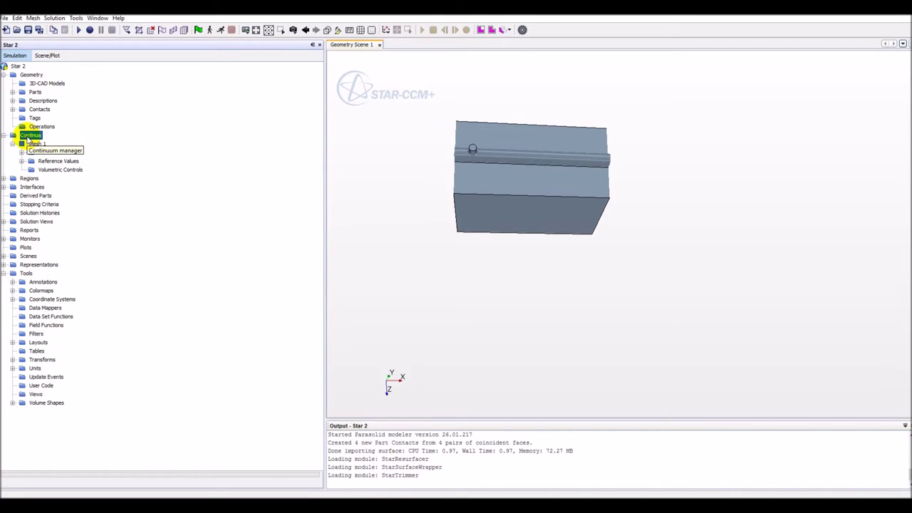
{"action": "right_click", "coordinate": [32, 144]}
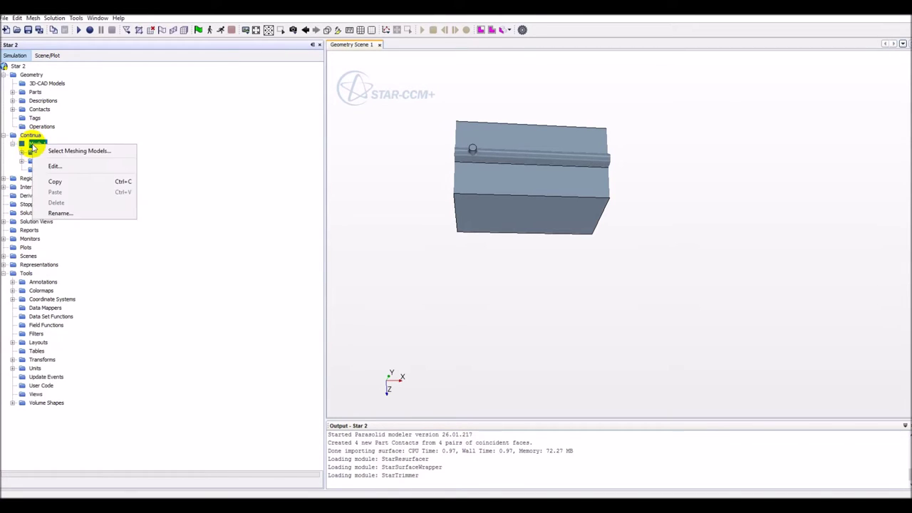
{"action": "left_click", "coordinate": [32, 146]}
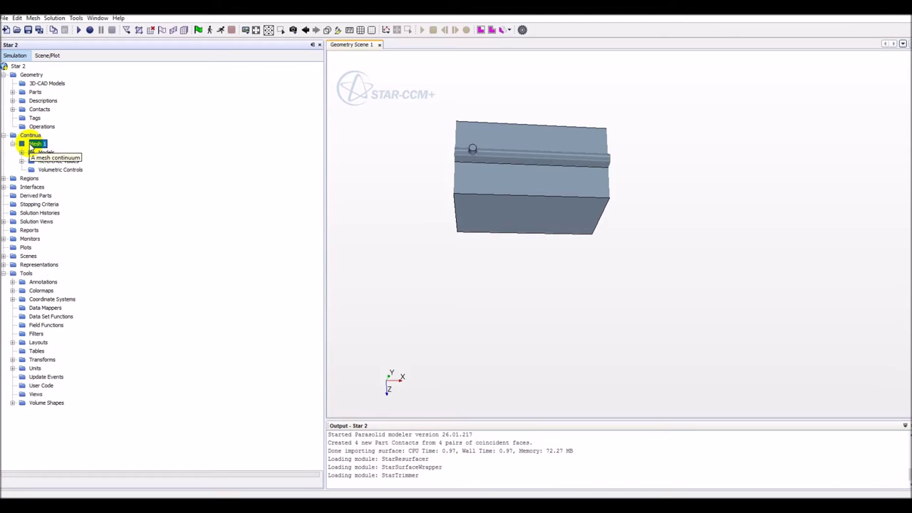
{"action": "left_click", "coordinate": [50, 170]}
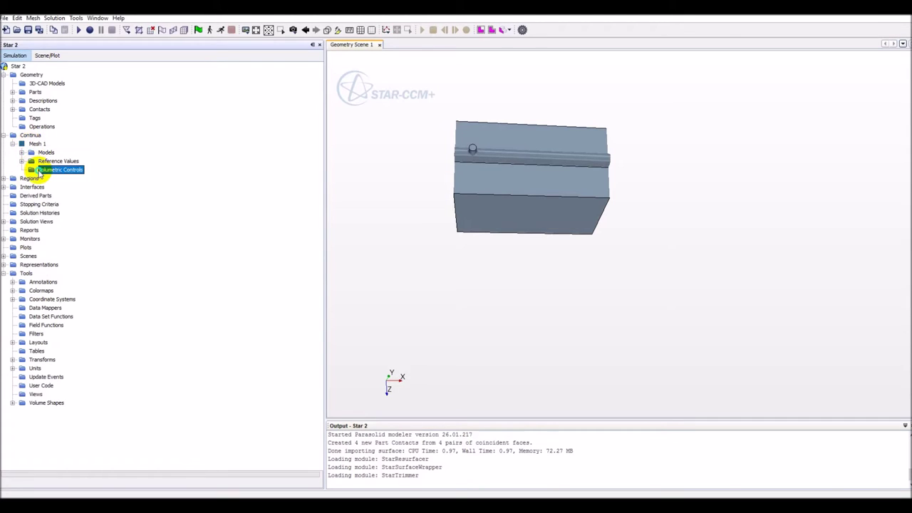
{"action": "right_click", "coordinate": [47, 171]}
{"action": "left_click", "coordinate": [57, 177]}
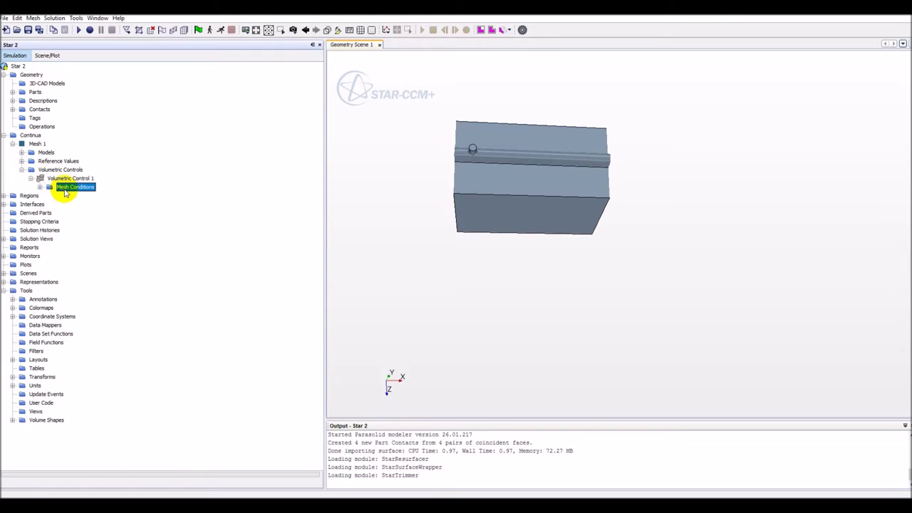
{"action": "right_click", "coordinate": [63, 179]}
{"action": "left_click", "coordinate": [83, 187]}
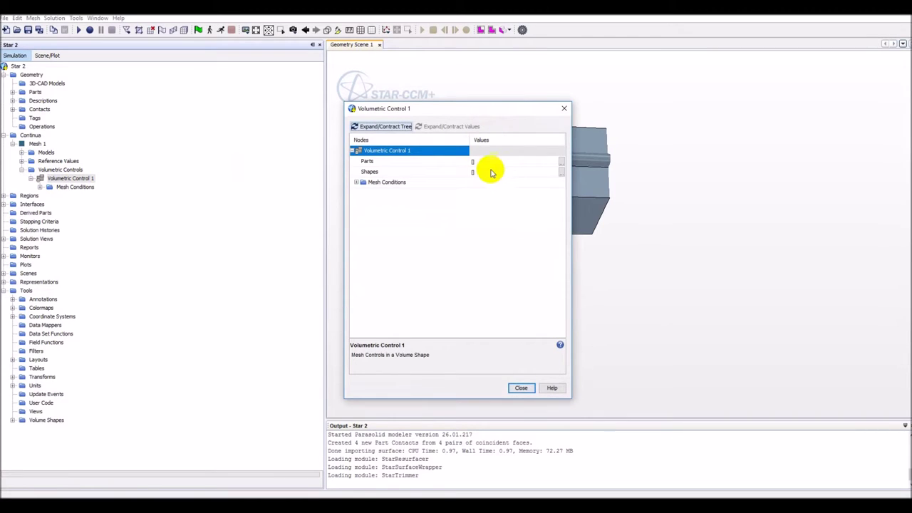
{"action": "left_click", "coordinate": [565, 108]}
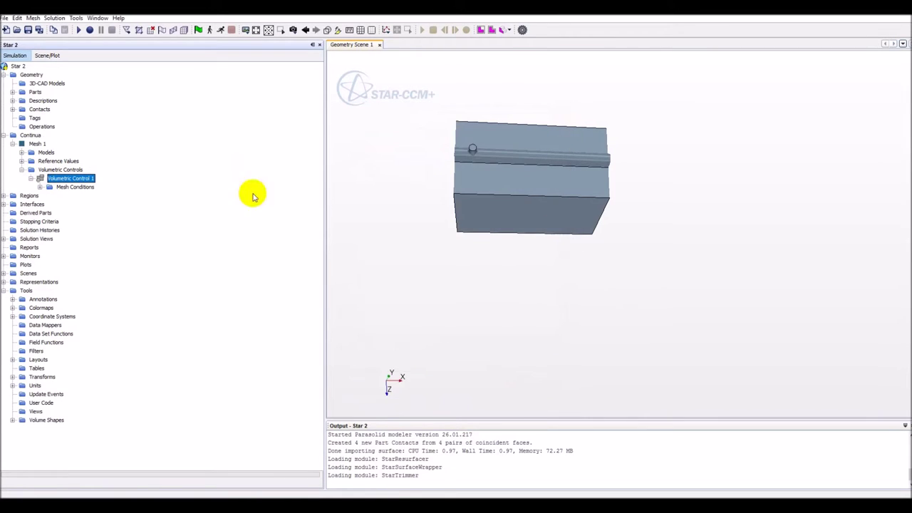
Assign Block 1 as the shape of Volumetric Control 1.
{"action": "left_click", "coordinate": [40, 186]}
{"action": "right_click", "coordinate": [73, 178]}
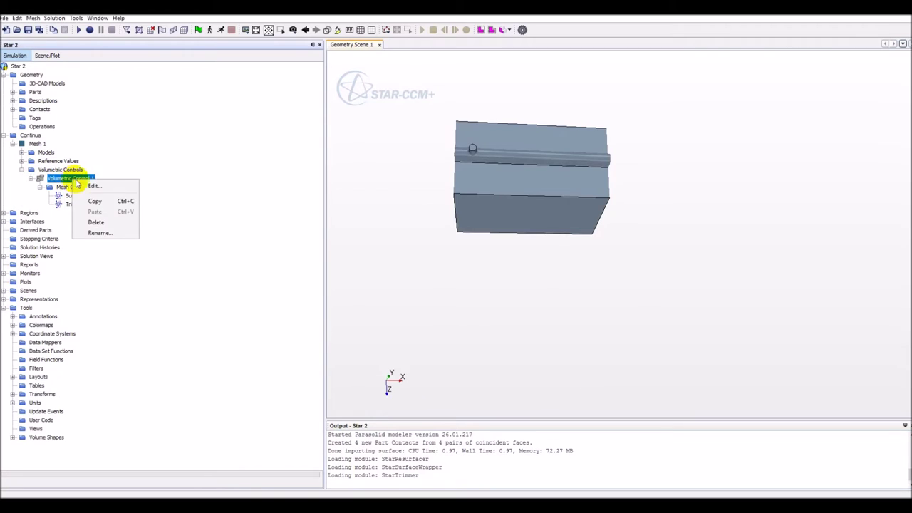
{"action": "left_click", "coordinate": [85, 186]}
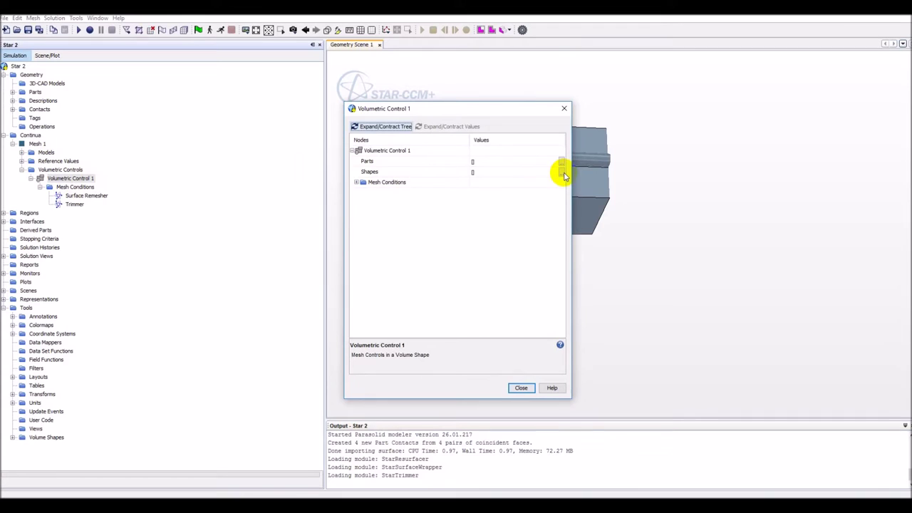
{"action": "left_click", "coordinate": [568, 173]}
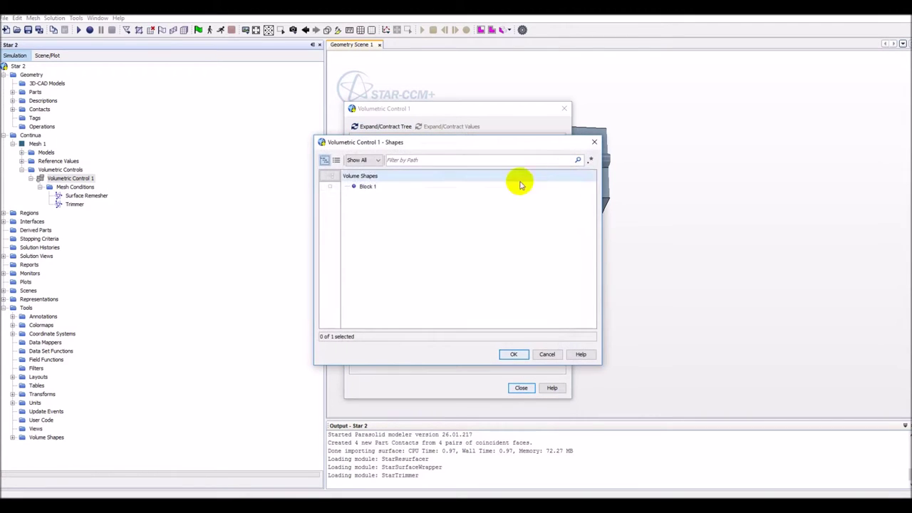
{"action": "left_click", "coordinate": [329, 186]}
{"action": "left_click", "coordinate": [513, 354]}
{"action": "left_click", "coordinate": [521, 388]}
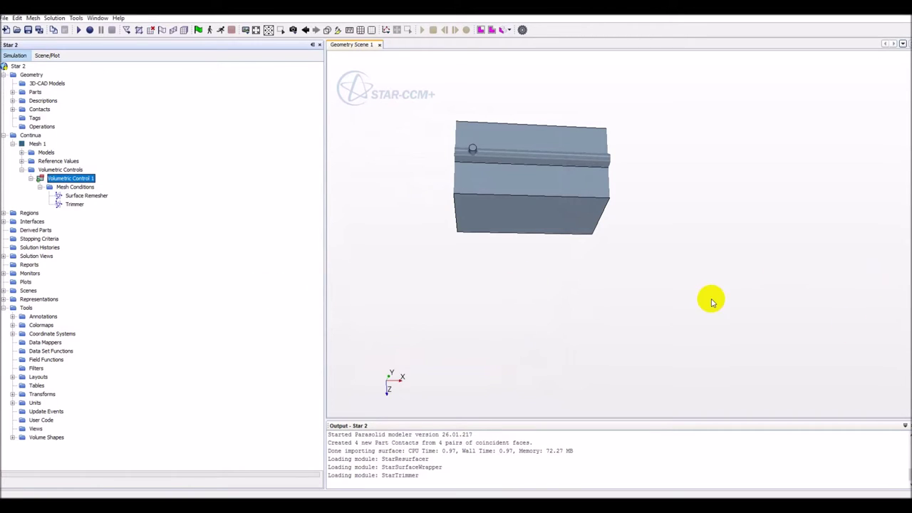
Enable Customize Surface Remesher in the mesh conditions of Volumetric Control 1.
{"action": "double_click", "coordinate": [82, 195]}
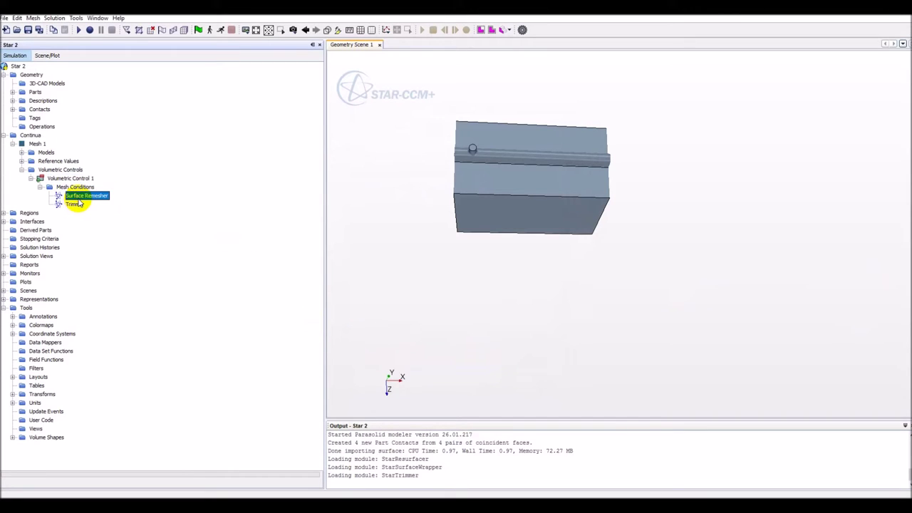
{"action": "left_click", "coordinate": [474, 162]}
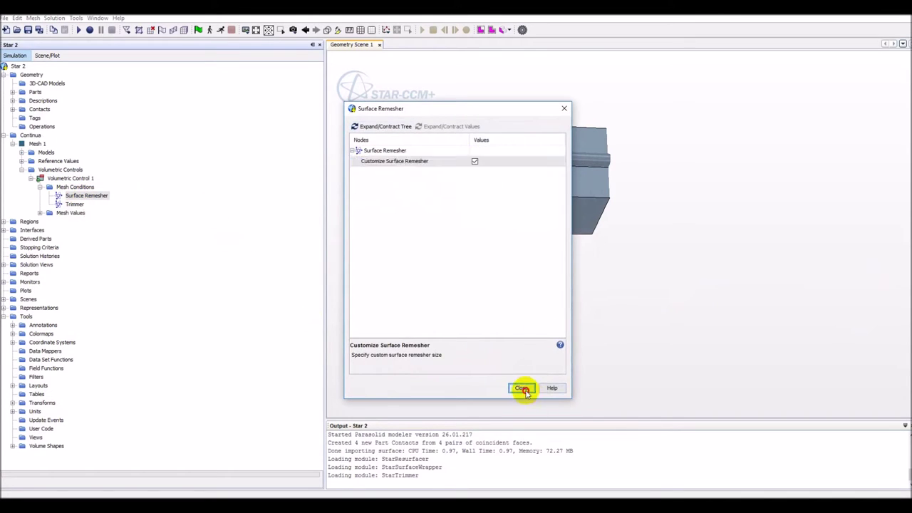
{"action": "left_click", "coordinate": [521, 388]}
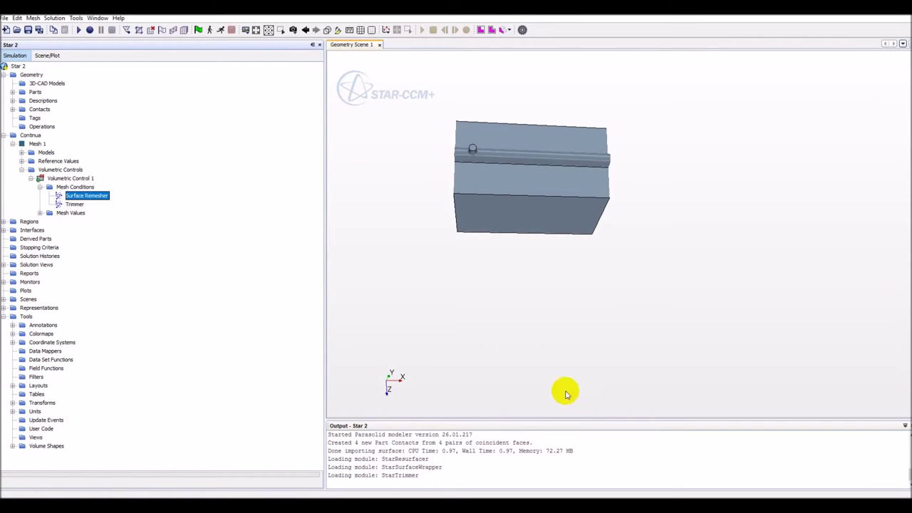
Switch the volumetric control's custom size type to Absolute and set the absolute size to 0.6 cm.
{"action": "left_click", "coordinate": [40, 213]}
{"action": "double_click", "coordinate": [74, 222]}
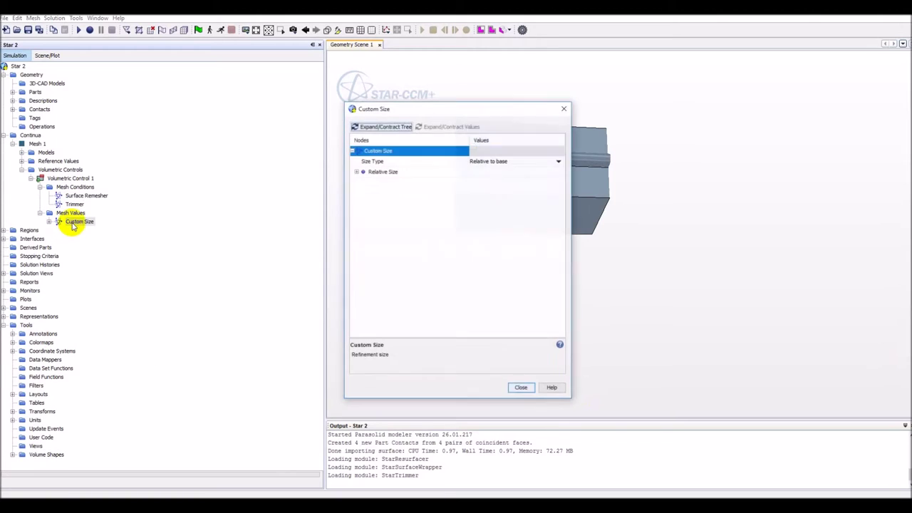
{"action": "left_click", "coordinate": [514, 162]}
{"action": "left_click", "coordinate": [503, 176]}
{"action": "left_click", "coordinate": [356, 172]}
{"action": "left_click", "coordinate": [479, 184]}
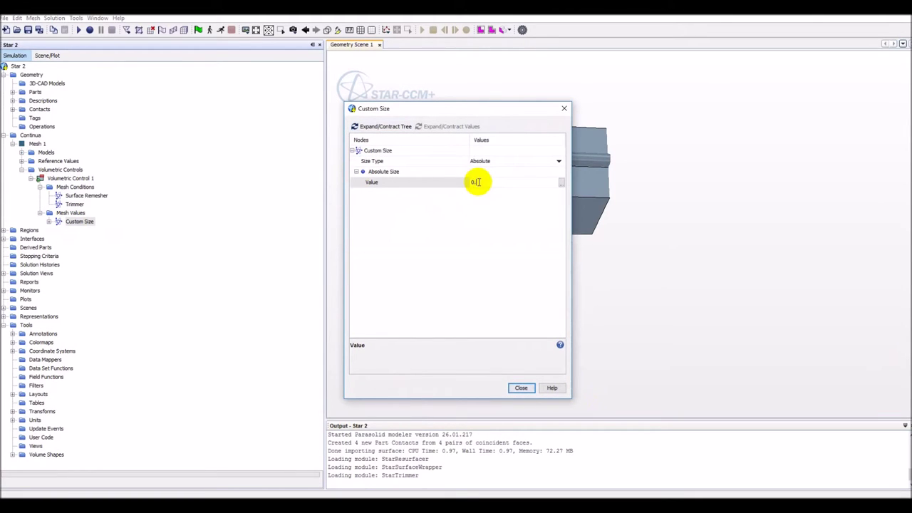
{"action": "type", "text": "0.6 cm"}
{"action": "key", "text": "Return"}
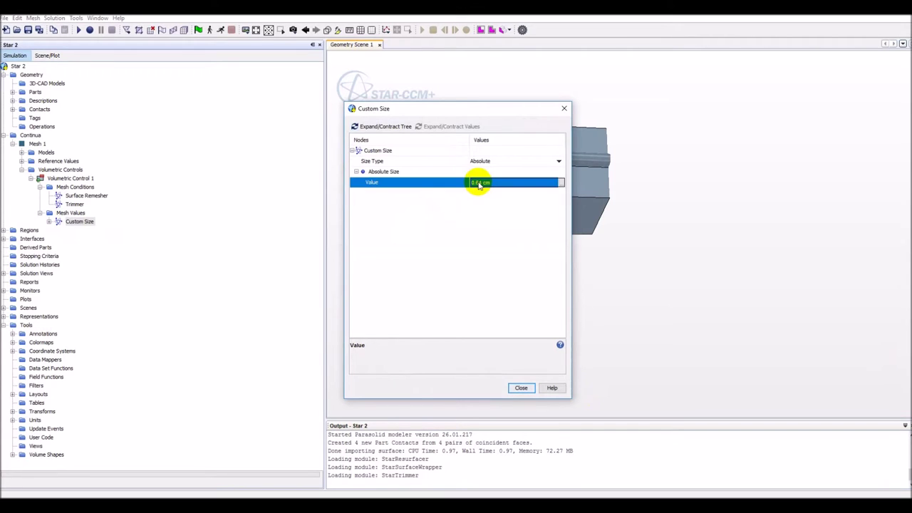
{"action": "left_click", "coordinate": [521, 388]}
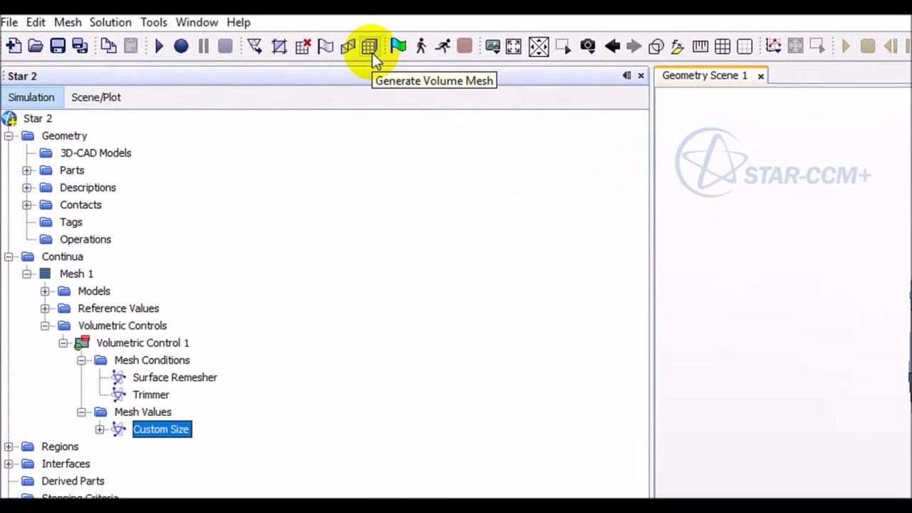
Generate the volume mesh and check the geometry scene once meshing finishes.
{"action": "left_click", "coordinate": [185, 31]}
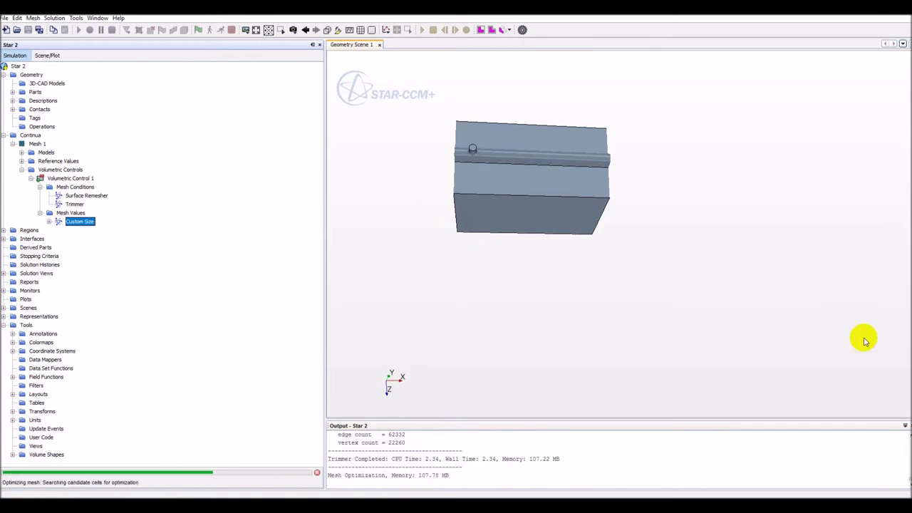
{"action": "left_click", "coordinate": [446, 220]}
{"action": "left_click_drag", "start_coordinate": [446, 219], "coordinate": [467, 239]}
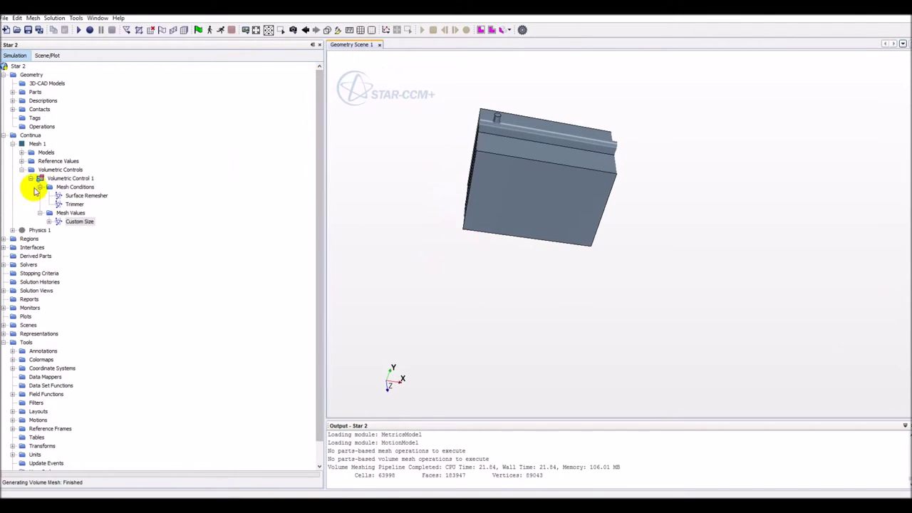
Collapse the Continua and Geometry sections, create a new mesh scene and inspect the radiator's volume mesh.
{"action": "left_click", "coordinate": [4, 135]}
{"action": "left_click", "coordinate": [5, 74]}
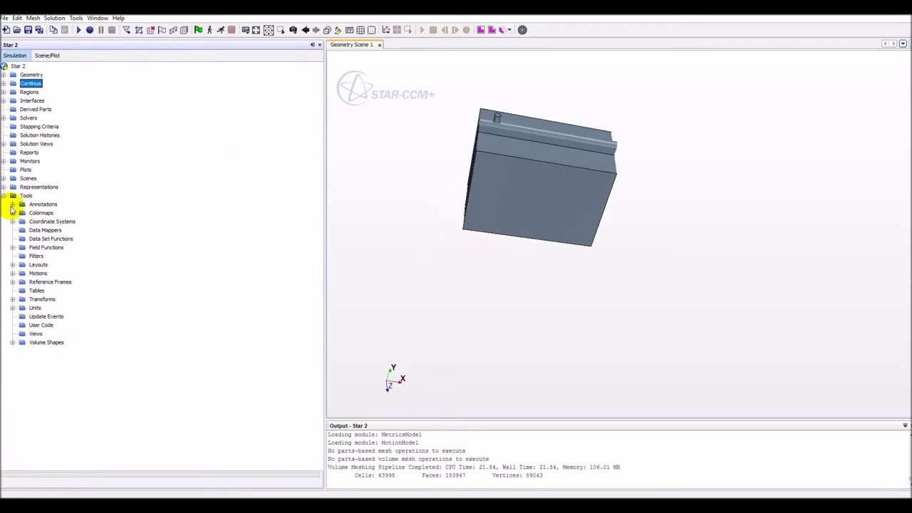
{"action": "left_click", "coordinate": [4, 178]}
{"action": "right_click", "coordinate": [32, 178]}
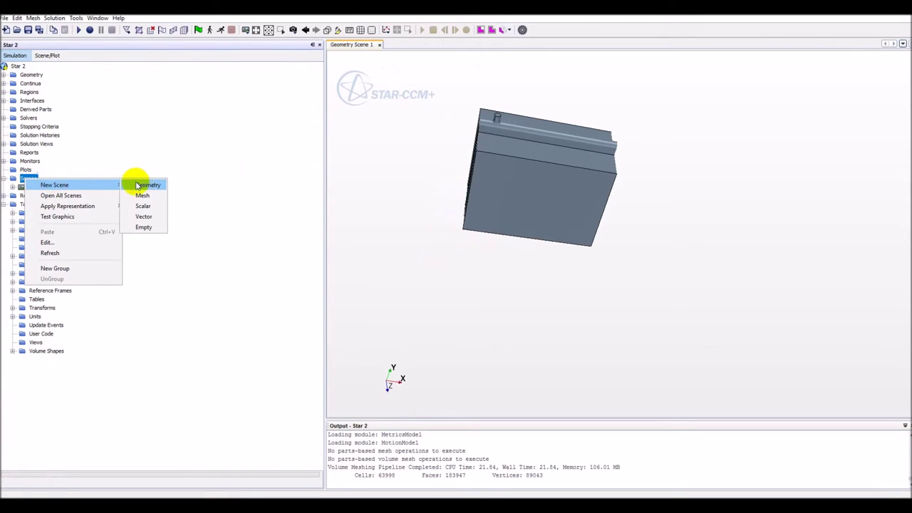
{"action": "left_click", "coordinate": [144, 194]}
{"action": "left_click_drag", "start_coordinate": [492, 230], "coordinate": [606, 282]}
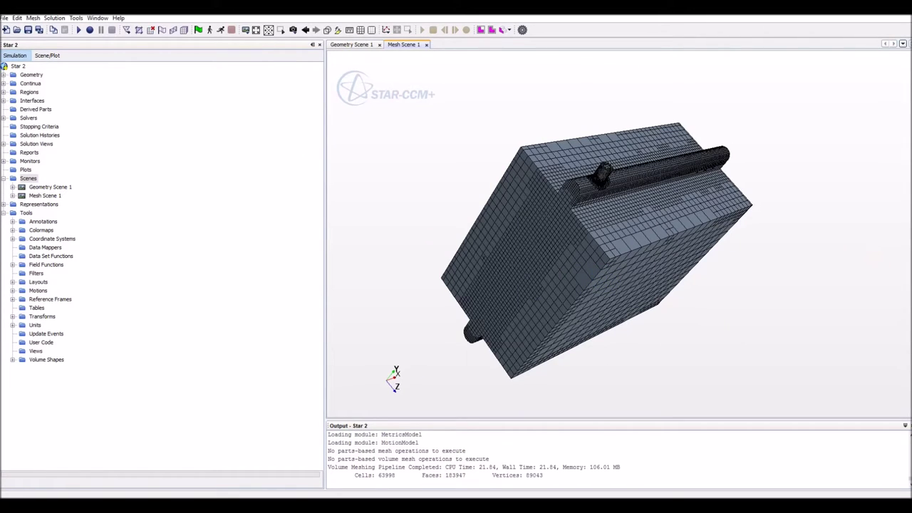
{"action": "left_click", "coordinate": [525, 218]}
Switch to Notepad, replace the note with a heading starting "Preparing bounfries and Inte", and return to STAR-CCM+.
{"action": "key", "text": "alt+Tab"}
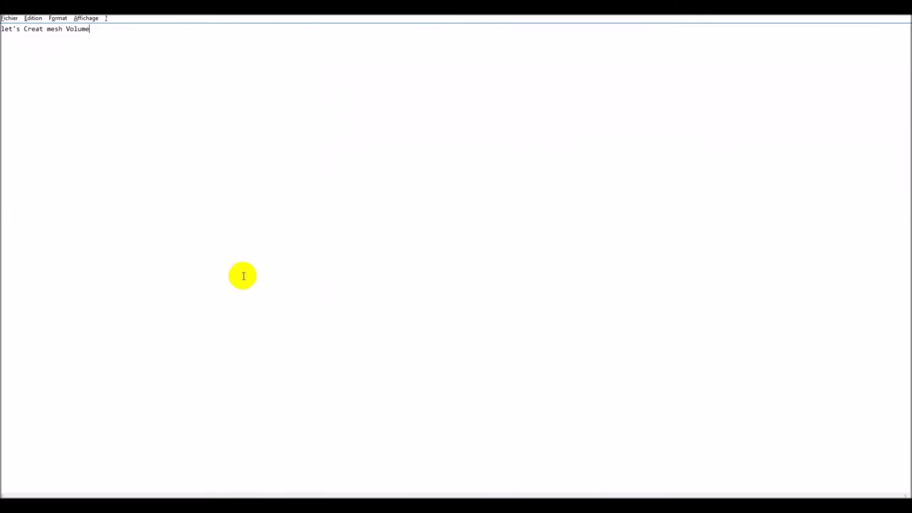
{"action": "key", "text": "ctrl+a"}
{"action": "type", "text": "Pre"}
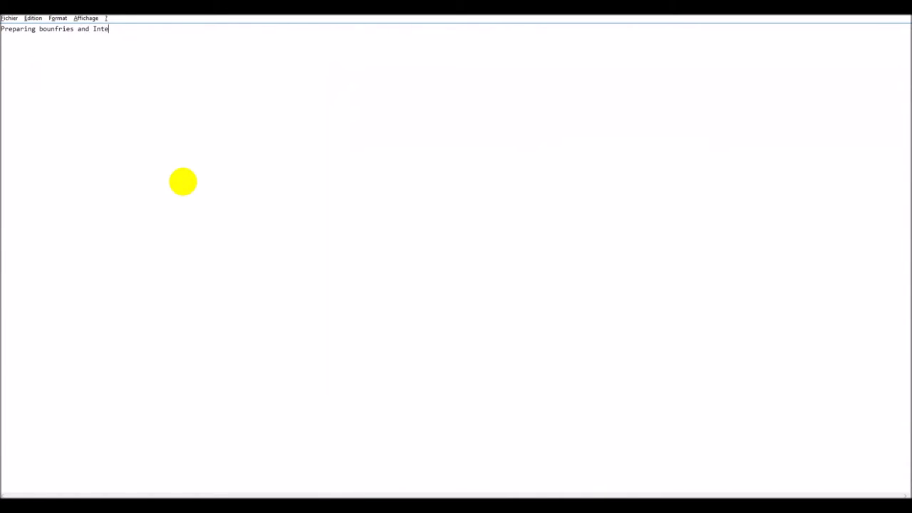
{"action": "key", "text": "alt+Tab"}
Bring Geometry Scene 1 back into view, orient the radiator model and collapse the Tools section of the simulation tree.
{"action": "left_click_drag", "start_coordinate": [462, 187], "coordinate": [562, 251]}
{"action": "left_click", "coordinate": [351, 44]}
{"action": "left_click_drag", "start_coordinate": [416, 171], "coordinate": [436, 255]}
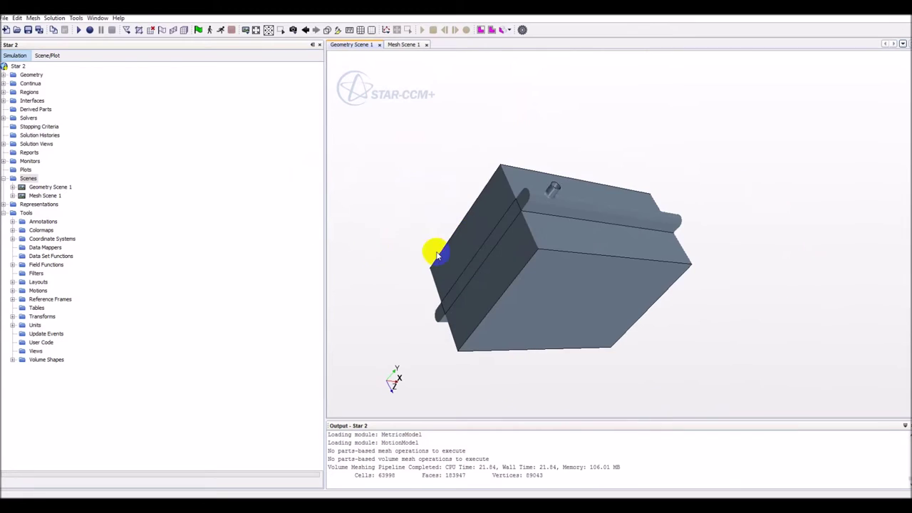
{"action": "left_click", "coordinate": [13, 178]}
{"action": "left_click", "coordinate": [3, 212]}
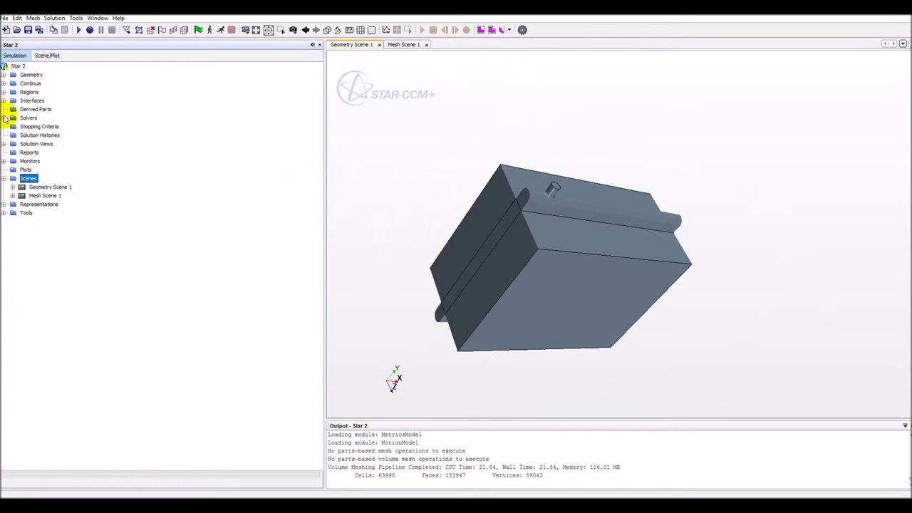
Expand Regions and its airDuctDownstream, airDuctUpstream, coolantBase, coolantTop and core regions to show their sub-items.
{"action": "left_click", "coordinate": [4, 92]}
{"action": "left_click", "coordinate": [12, 100]}
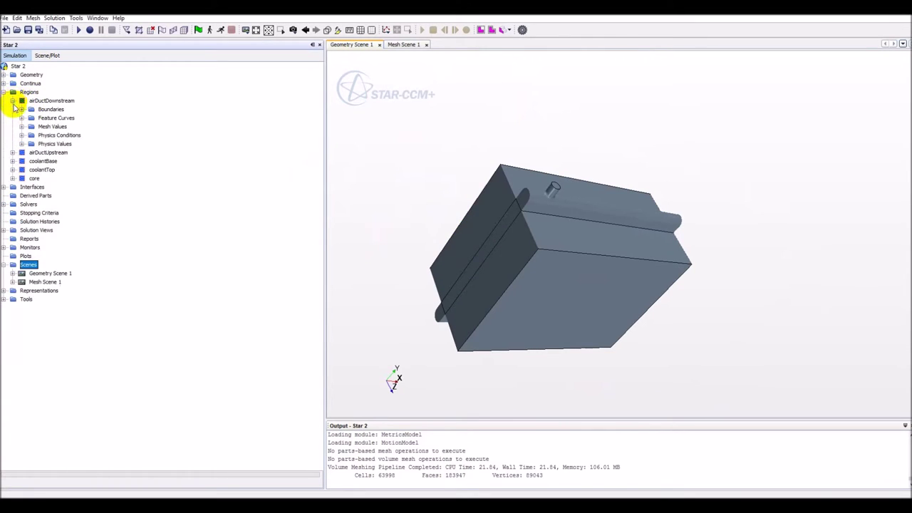
{"action": "left_click", "coordinate": [12, 152]}
{"action": "left_click", "coordinate": [12, 204]}
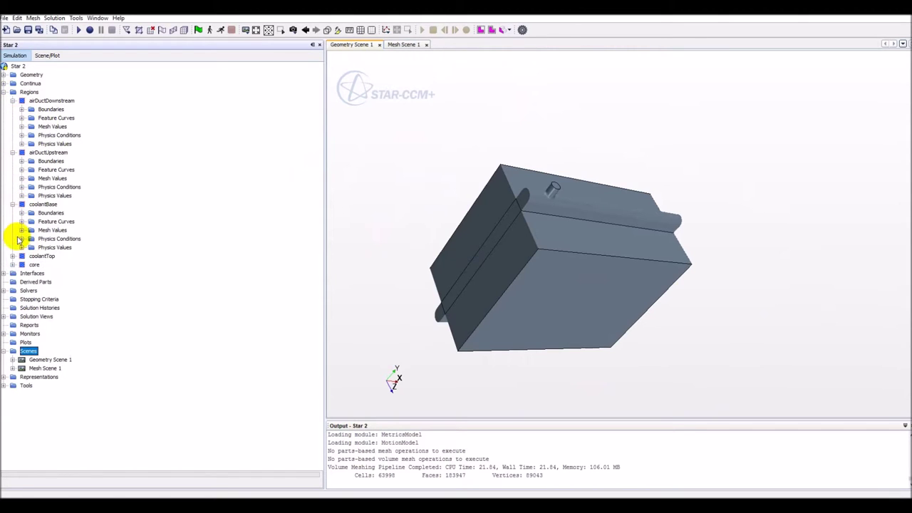
{"action": "left_click", "coordinate": [12, 256]}
{"action": "left_click", "coordinate": [12, 307]}
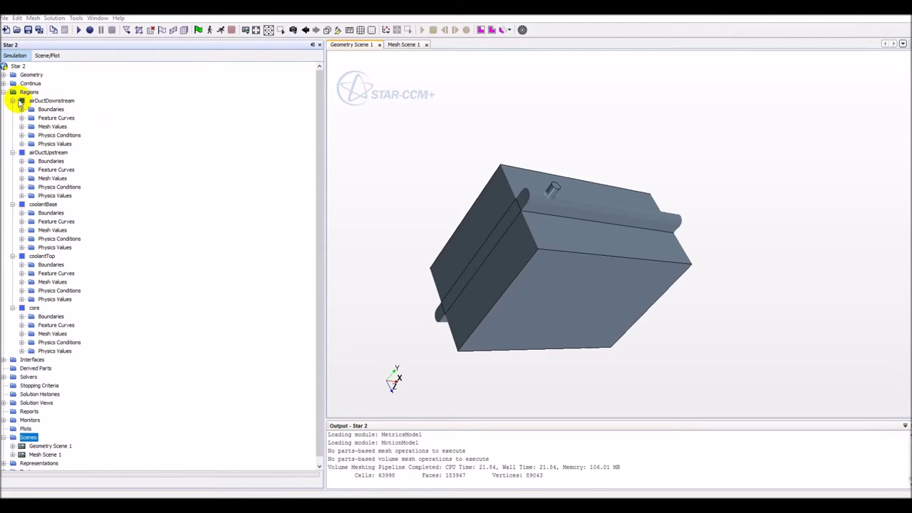
{"action": "left_click", "coordinate": [56, 221]}
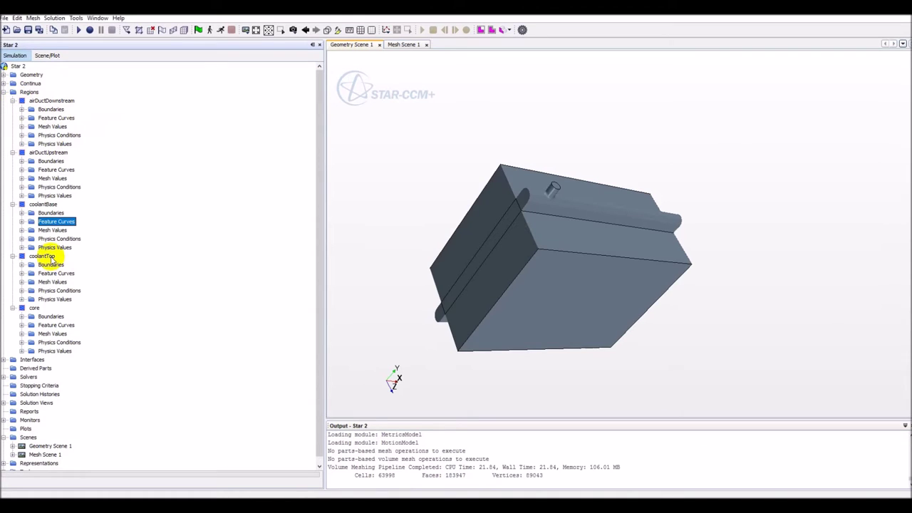
Rename the core region as air_core and make a copy of it.
{"action": "left_click", "coordinate": [33, 308]}
{"action": "right_click", "coordinate": [34, 308]}
{"action": "left_click", "coordinate": [136, 399]}
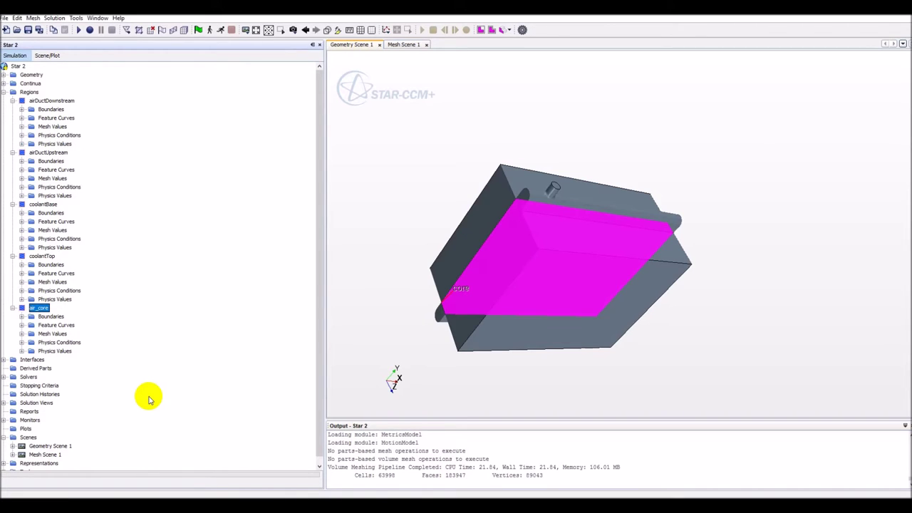
{"action": "right_click", "coordinate": [38, 308]}
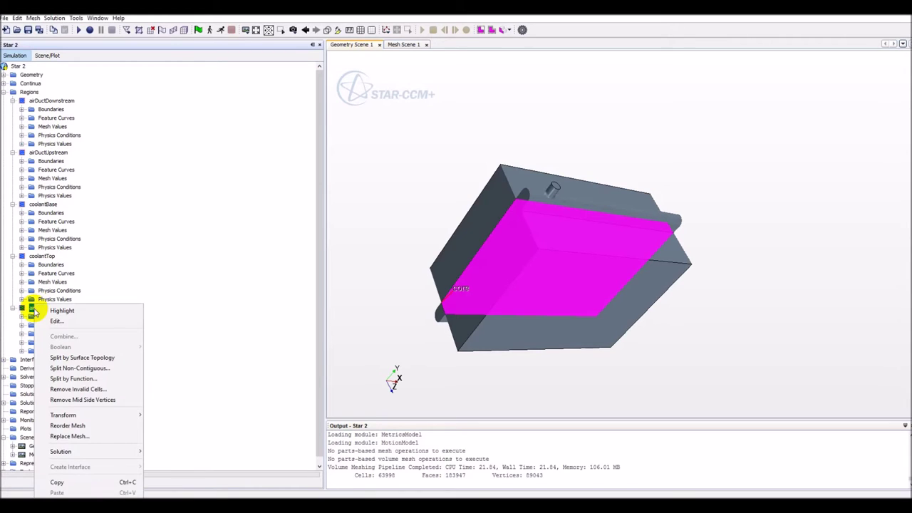
{"action": "left_click", "coordinate": [64, 482]}
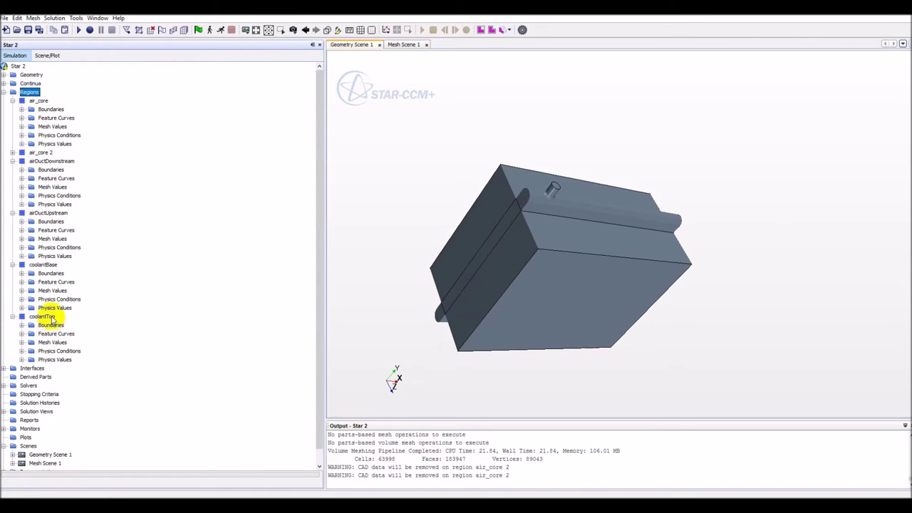
Expand the duplicated region air_core 2 and rename it coolant_core.
{"action": "left_click", "coordinate": [42, 152]}
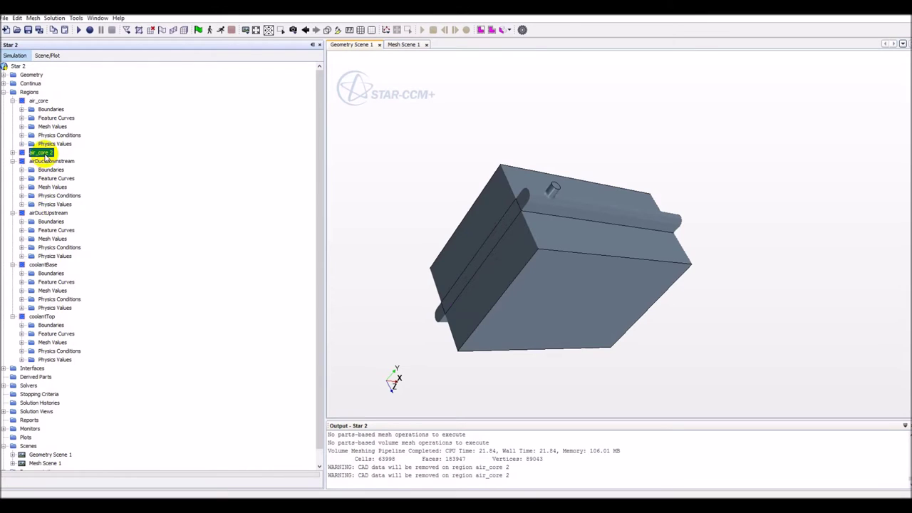
{"action": "left_click", "coordinate": [12, 153]}
{"action": "right_click", "coordinate": [42, 153]}
{"action": "left_click", "coordinate": [72, 363]}
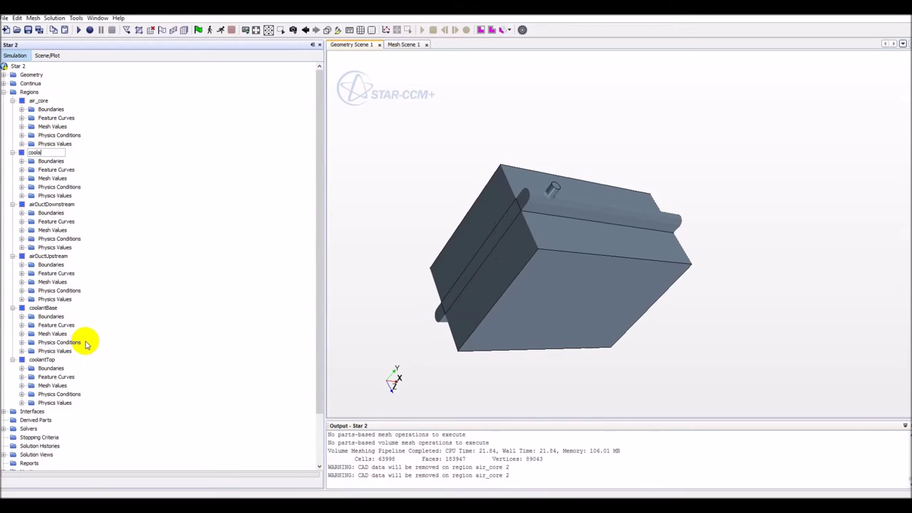
{"action": "type", "text": "coolant_core"}
{"action": "key", "text": "Return"}
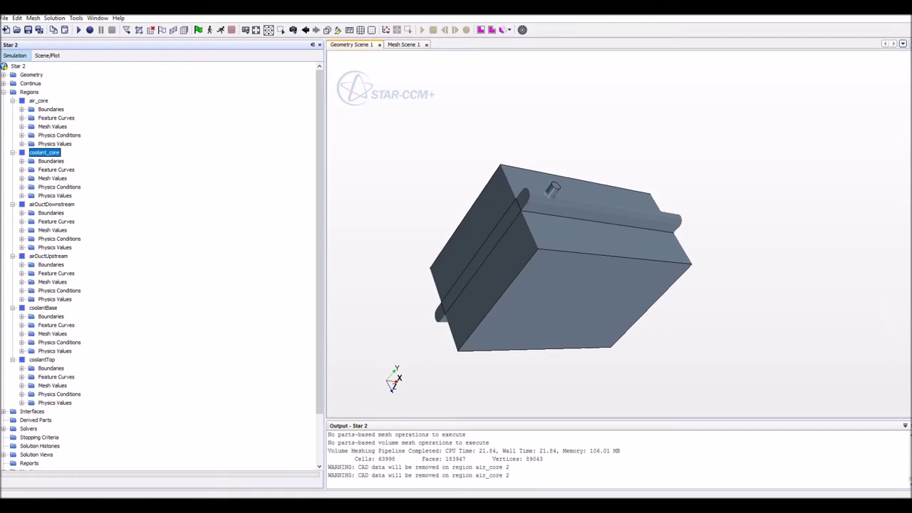
Delete the coolantTop/core and coolantBase/core interfaces.
{"action": "left_click", "coordinate": [4, 411]}
{"action": "scroll", "coordinate": [29, 399], "scroll_direction": "down", "scroll_amount": 1}
{"action": "left_click", "coordinate": [57, 419]}
{"action": "left_click", "coordinate": [51, 411], "text": "ctrl"}
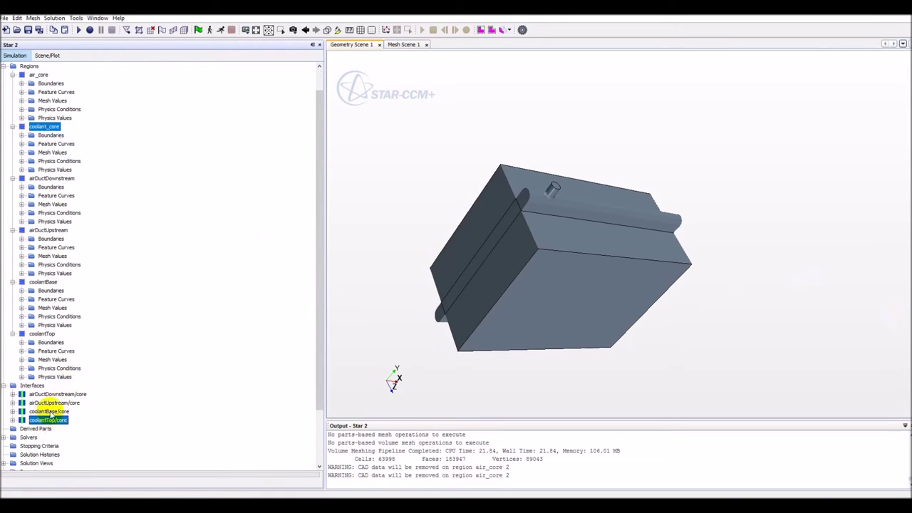
{"action": "right_click", "coordinate": [52, 413]}
{"action": "left_click", "coordinate": [75, 460]}
{"action": "left_click", "coordinate": [441, 290]}
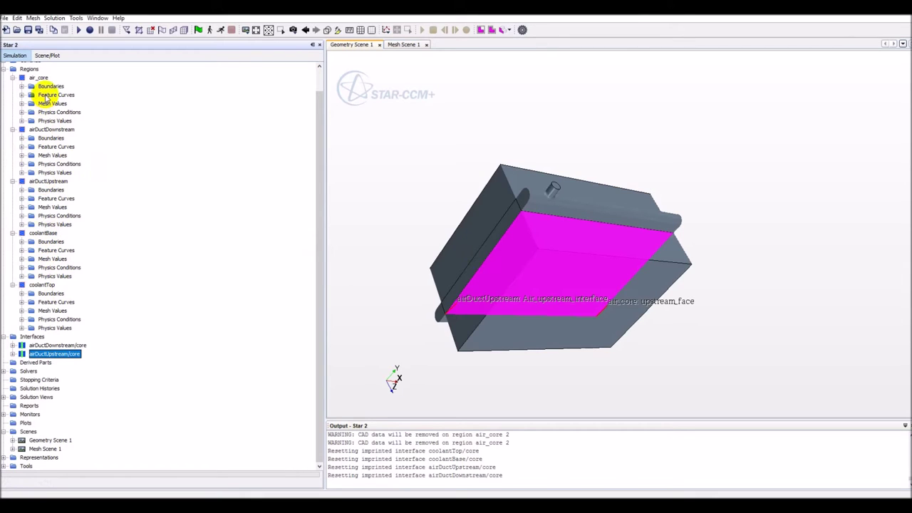
Examine the boundaries of the air_core, airDuctDownstream, airDuctUpstream, coolantBase and coolantTop regions, highlighting Coolant_base_interface.
{"action": "left_click", "coordinate": [21, 86]}
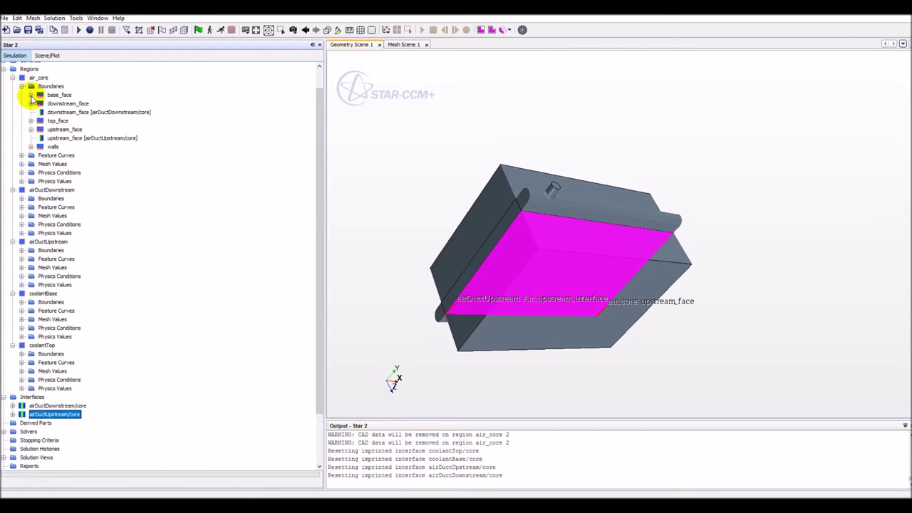
{"action": "left_click", "coordinate": [31, 95]}
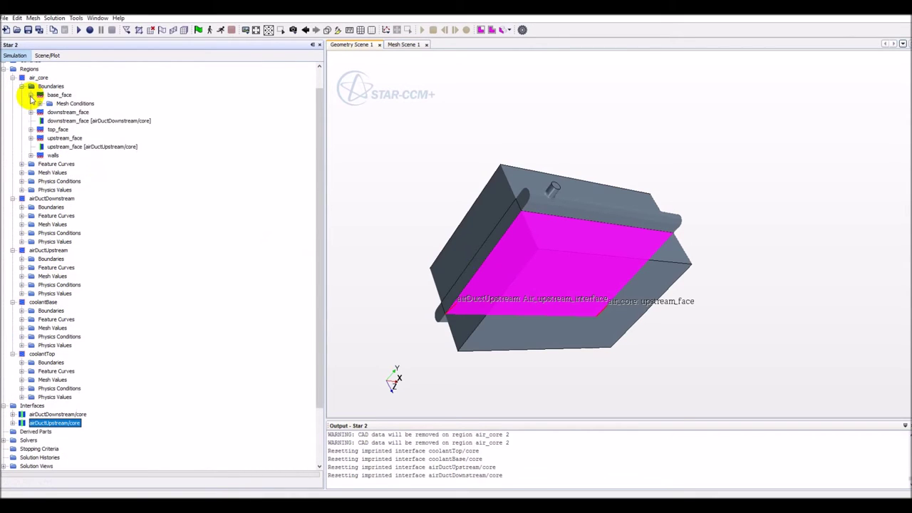
{"action": "left_click", "coordinate": [21, 207]}
{"action": "left_click", "coordinate": [22, 293]}
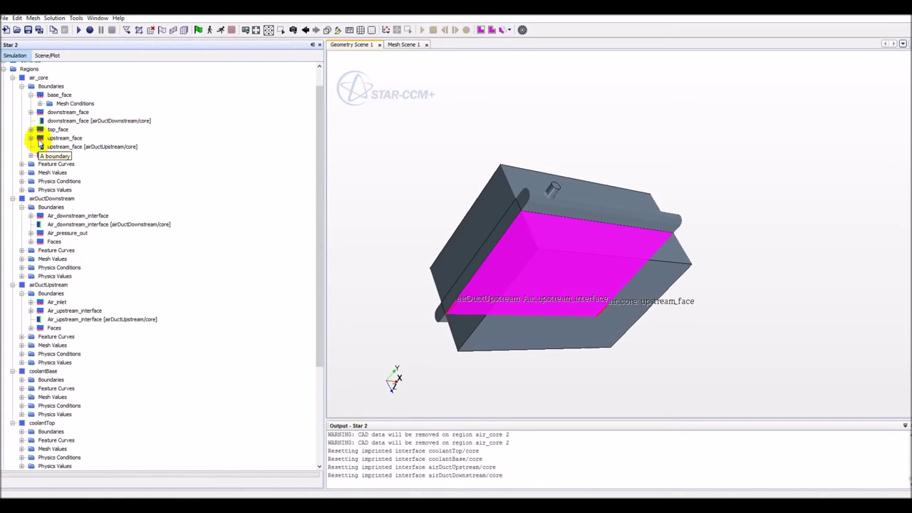
{"action": "scroll", "coordinate": [71, 271], "scroll_direction": "down", "scroll_amount": 2}
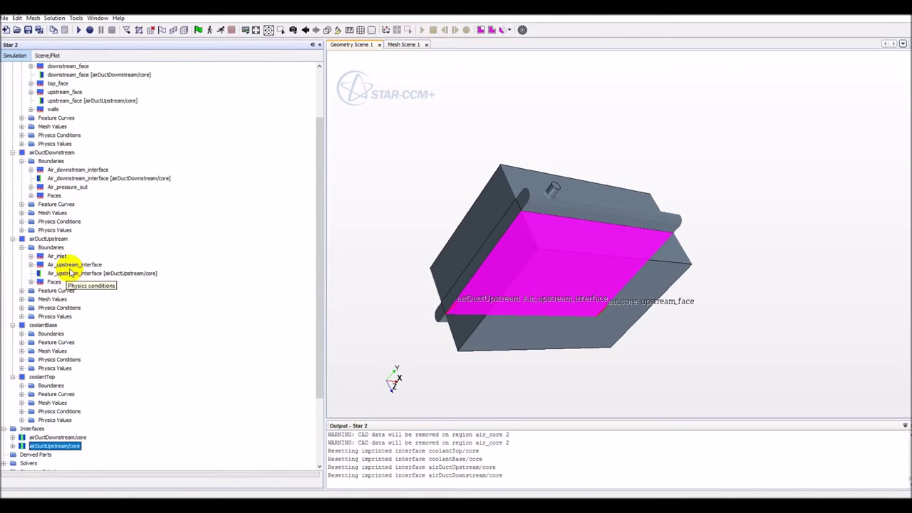
{"action": "left_click", "coordinate": [21, 334]}
{"action": "left_click", "coordinate": [72, 316]}
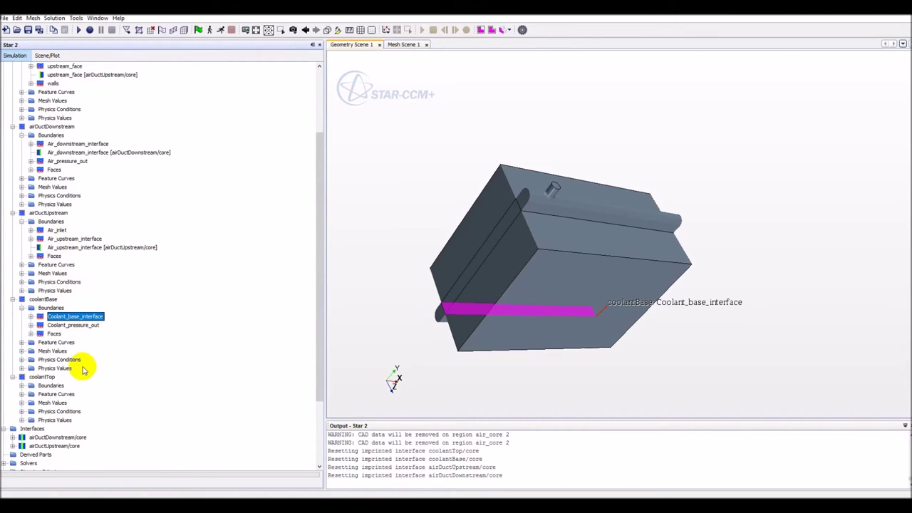
{"action": "left_click", "coordinate": [22, 385]}
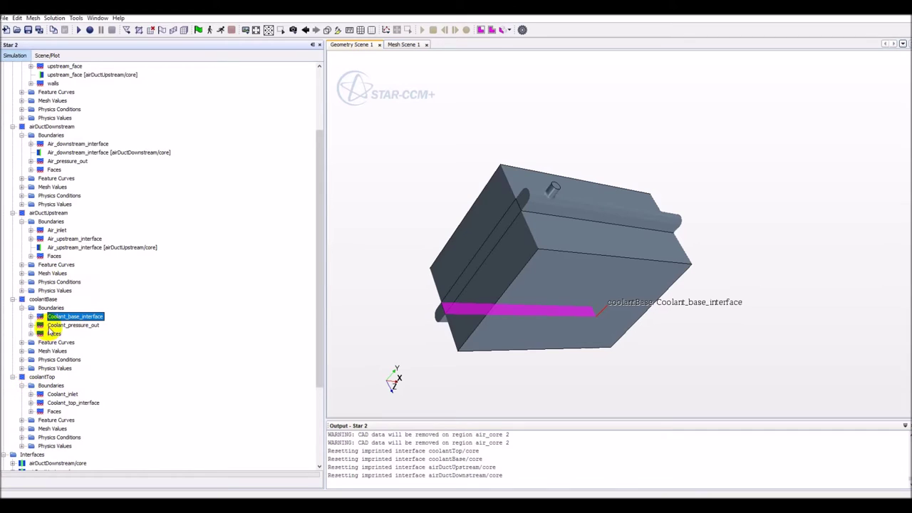
{"action": "scroll", "coordinate": [48, 302], "scroll_direction": "up", "scroll_amount": 1}
{"action": "scroll", "coordinate": [49, 302], "scroll_direction": "up", "scroll_amount": 2}
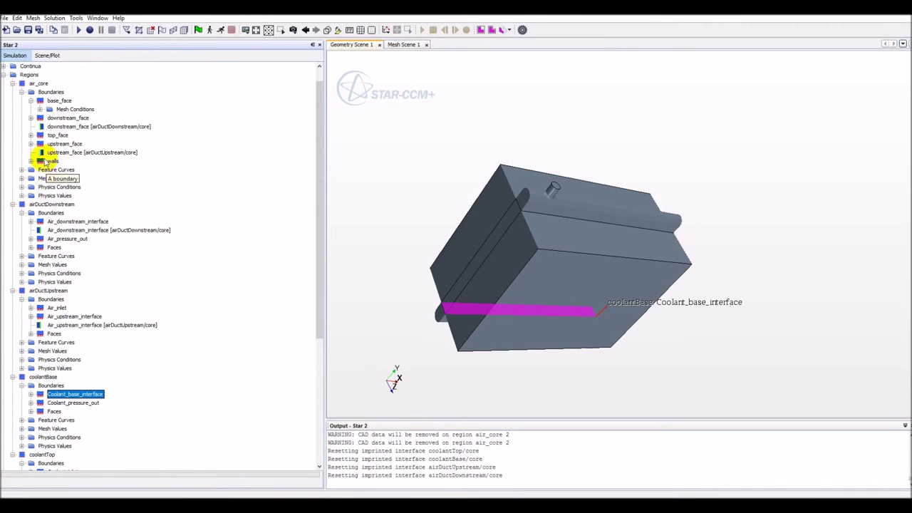
{"action": "left_click", "coordinate": [31, 100]}
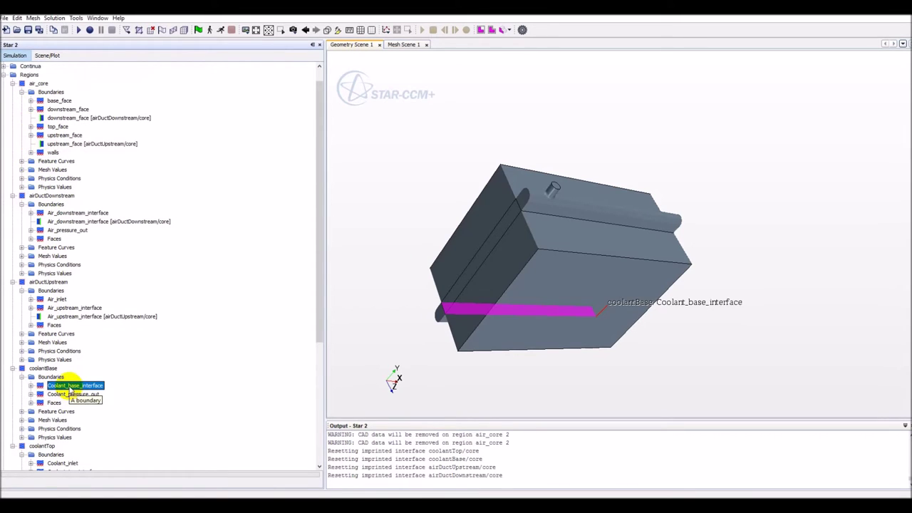
Collapse all five expanded regions in the simulation tree.
{"action": "left_click", "coordinate": [12, 83]}
{"action": "left_click", "coordinate": [12, 92]}
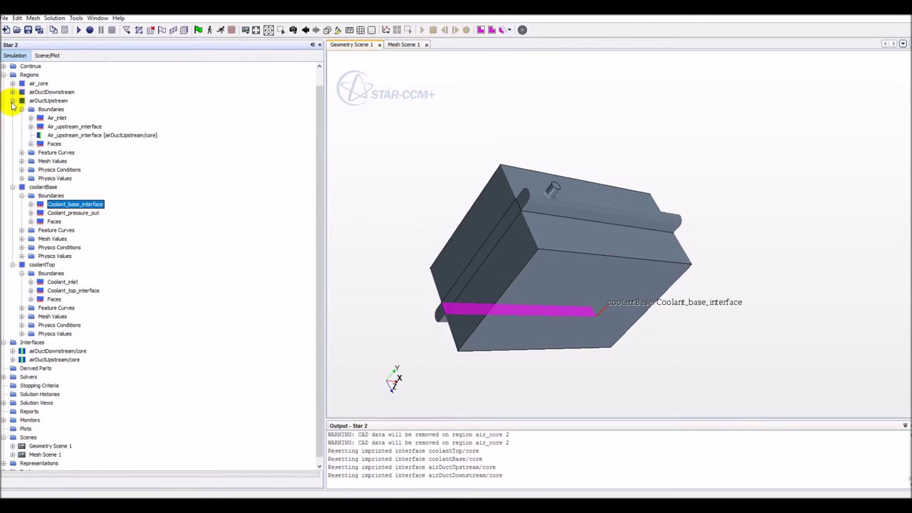
{"action": "left_click", "coordinate": [12, 101]}
{"action": "left_click", "coordinate": [12, 127]}
{"action": "left_click", "coordinate": [12, 134]}
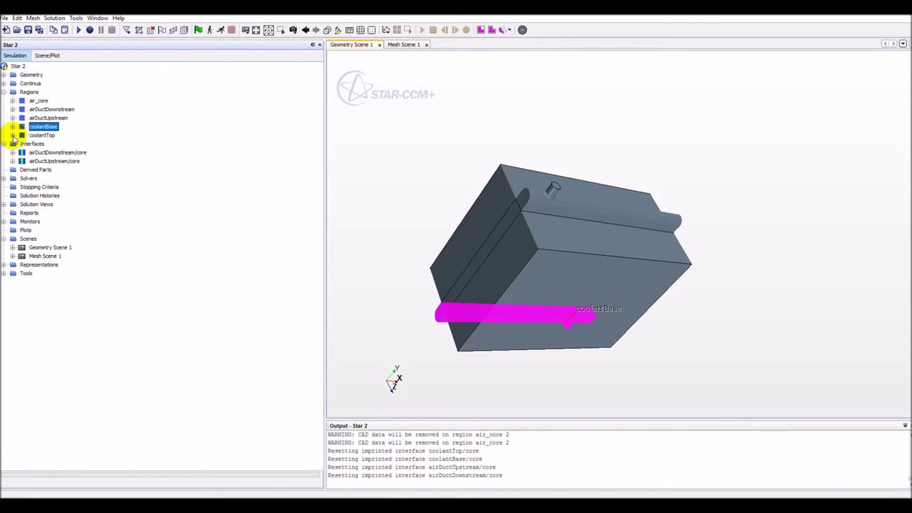
Highlight coolantBase's Coolant_base_interface boundary in the scene, collapse that region and check the individual regions down to air_core.
{"action": "left_click", "coordinate": [12, 126]}
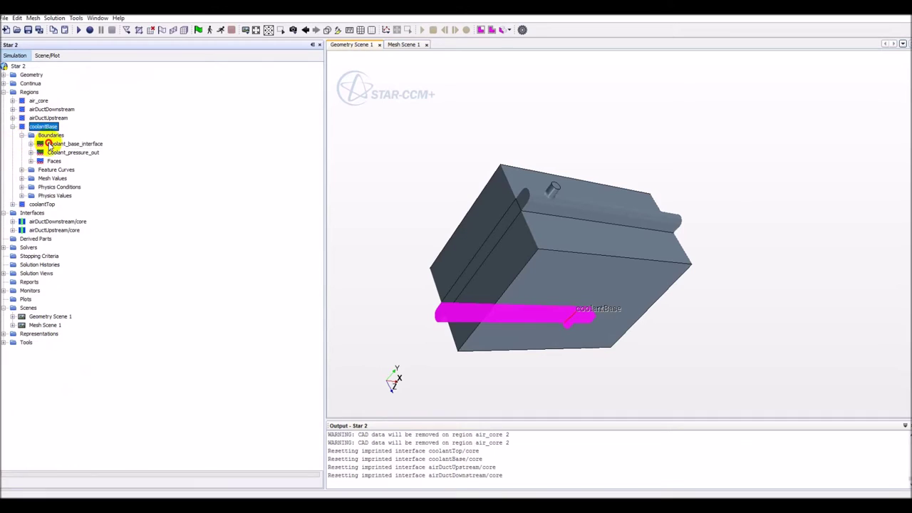
{"action": "left_click", "coordinate": [49, 143]}
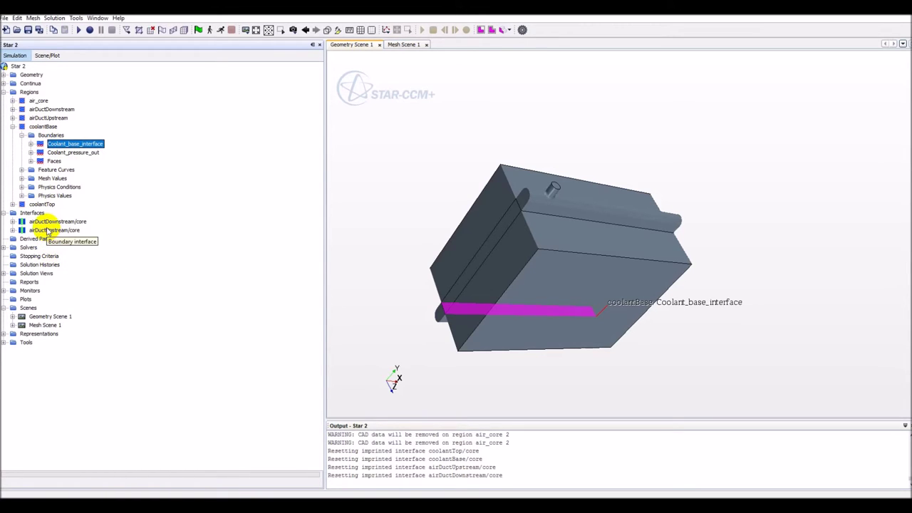
{"action": "left_click", "coordinate": [12, 126]}
{"action": "left_click", "coordinate": [42, 135]}
{"action": "left_click", "coordinate": [42, 126]}
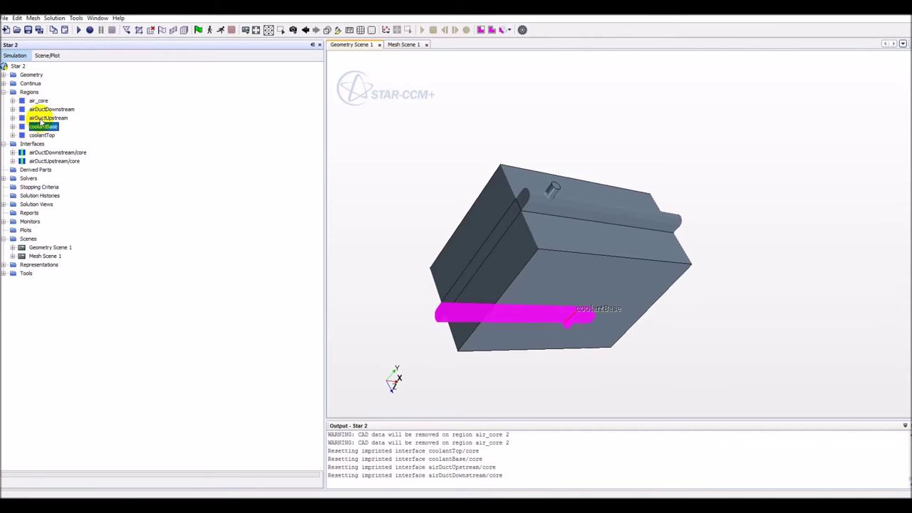
{"action": "left_click", "coordinate": [50, 109]}
{"action": "left_click", "coordinate": [39, 100]}
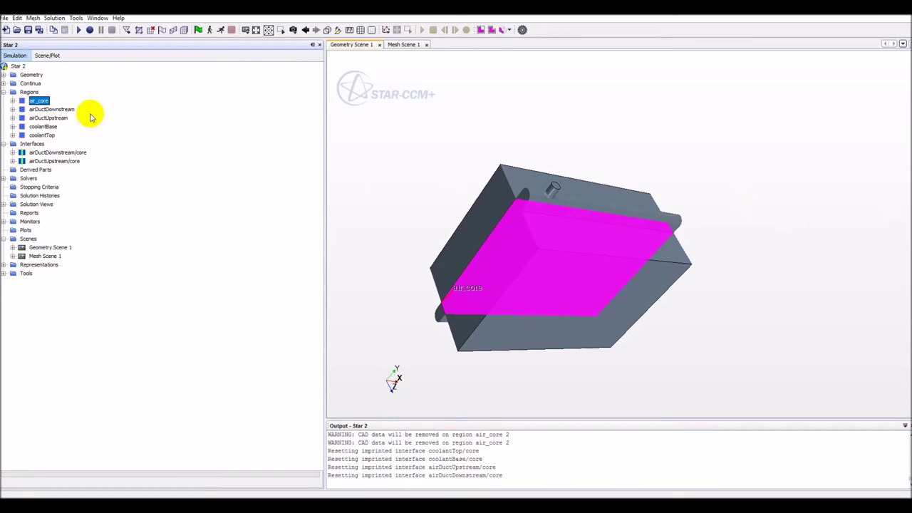
Paste the copied air_core region into Regions and rename the duplicate coolant_core.
{"action": "left_click", "coordinate": [30, 93]}
{"action": "right_click", "coordinate": [30, 92]}
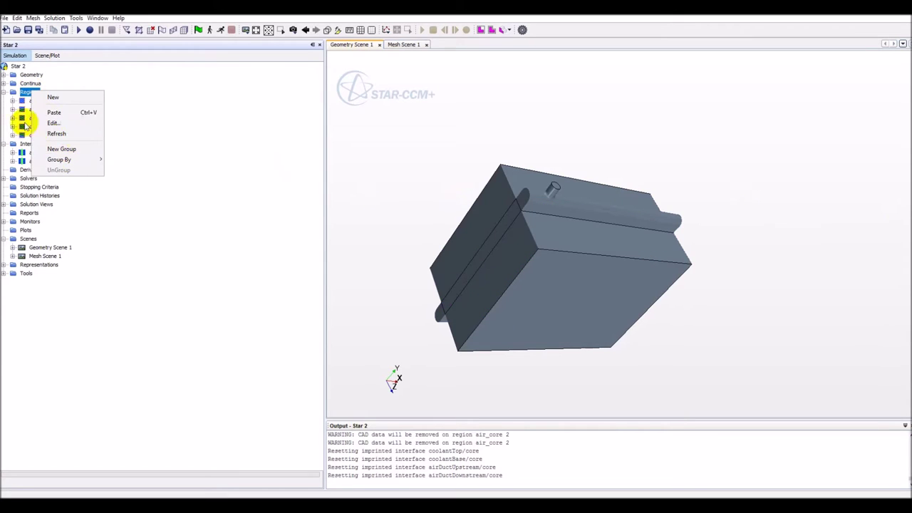
{"action": "key", "text": "Escape"}
{"action": "right_click", "coordinate": [34, 93]}
{"action": "left_click", "coordinate": [57, 110]}
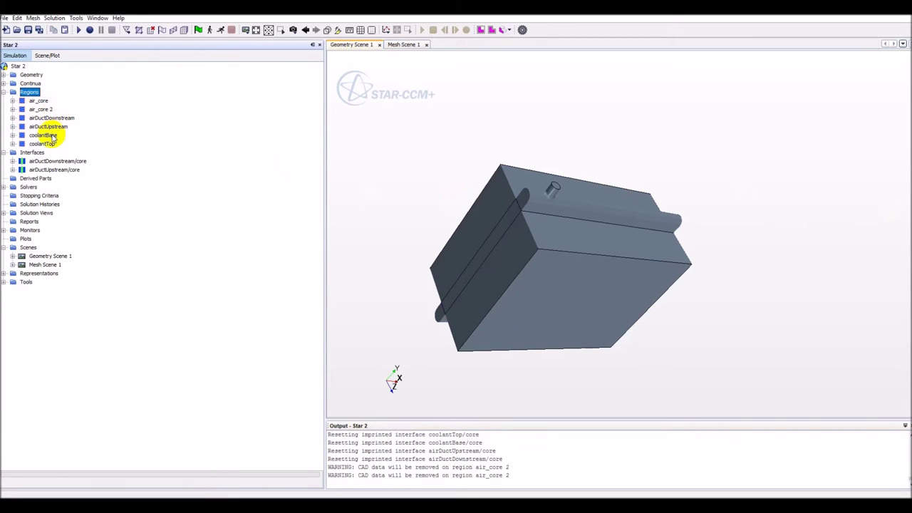
{"action": "right_click", "coordinate": [40, 109]}
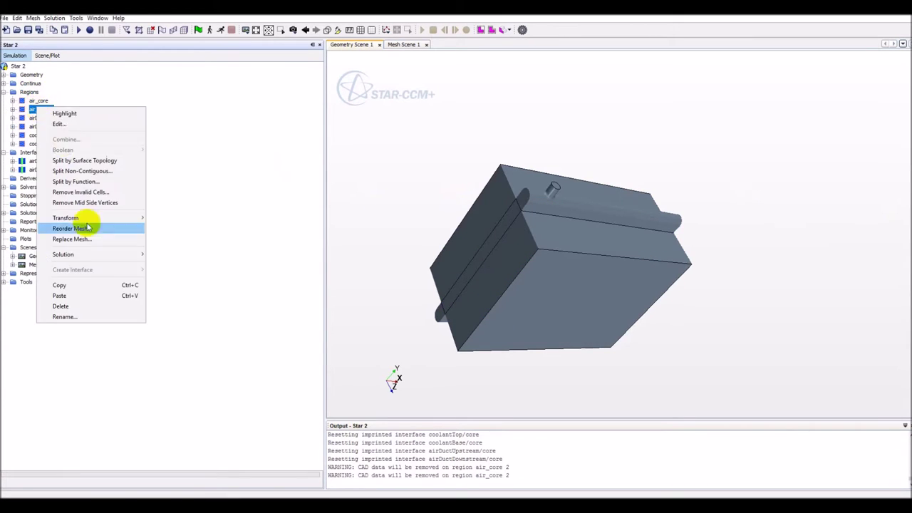
{"action": "left_click", "coordinate": [67, 313]}
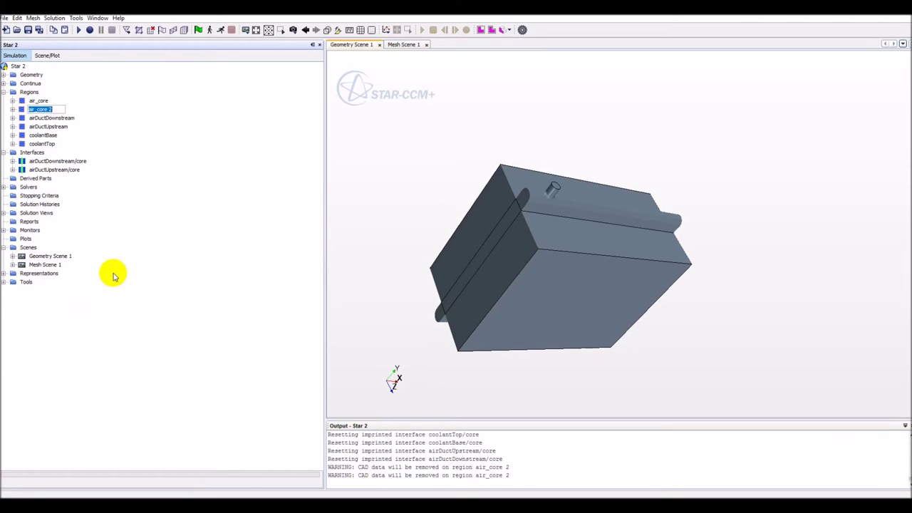
{"action": "type", "text": "coolant_core"}
{"action": "key", "text": "Return"}
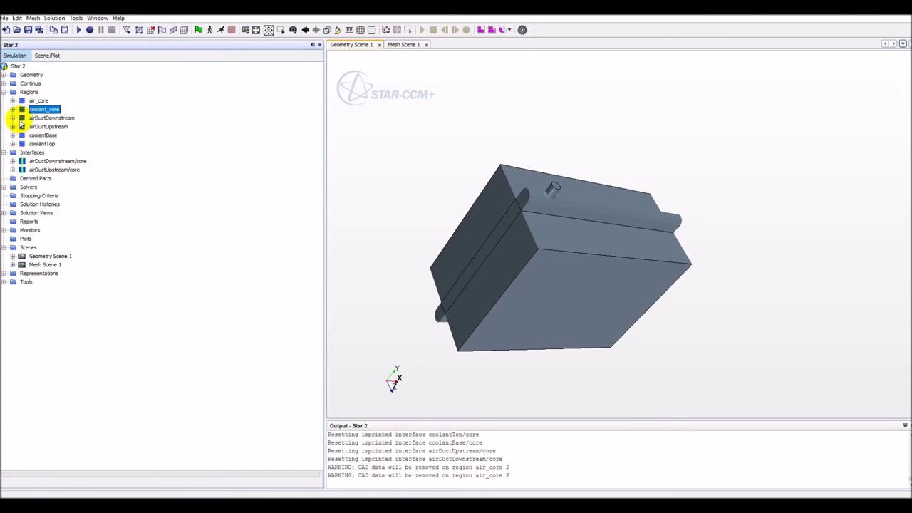
Expand the boundaries of the coolant_core and coolantBase regions, selecting coolant_core's base_face.
{"action": "left_click", "coordinate": [12, 109]}
{"action": "left_click", "coordinate": [21, 117]}
{"action": "left_click", "coordinate": [59, 126]}
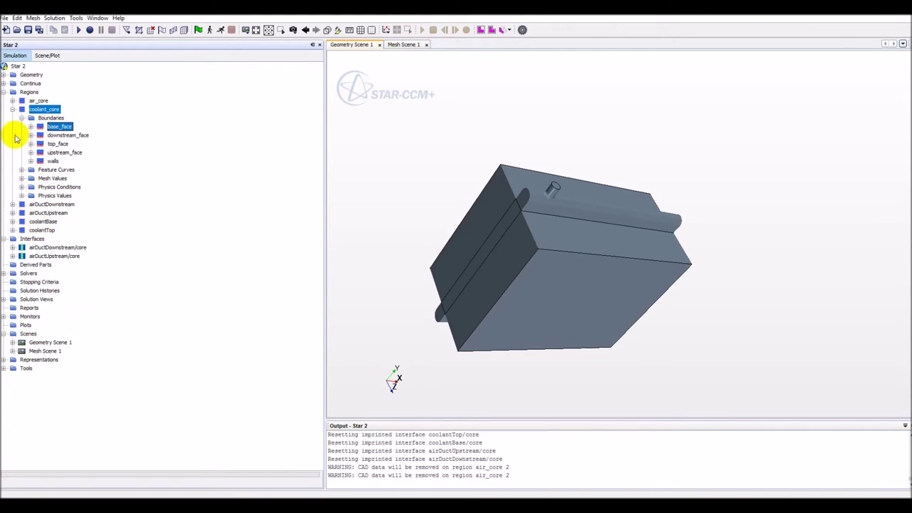
{"action": "left_click", "coordinate": [12, 221]}
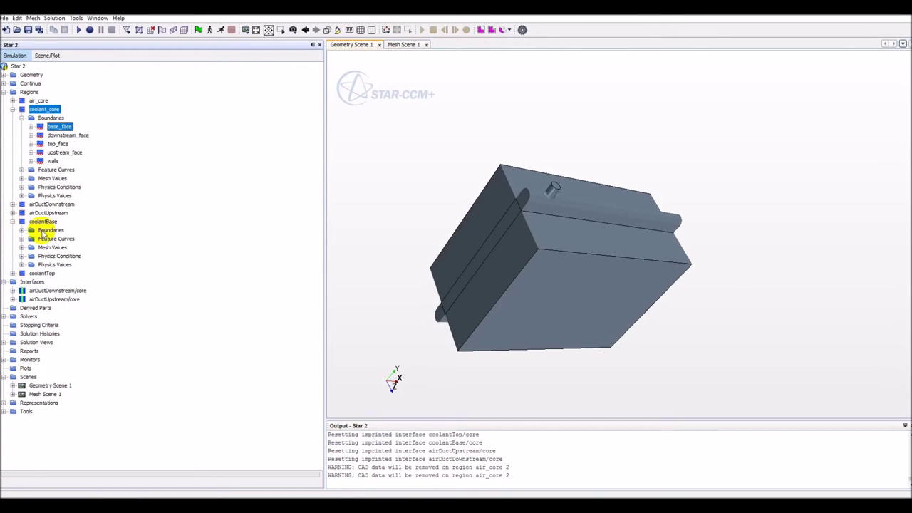
{"action": "left_click", "coordinate": [22, 230]}
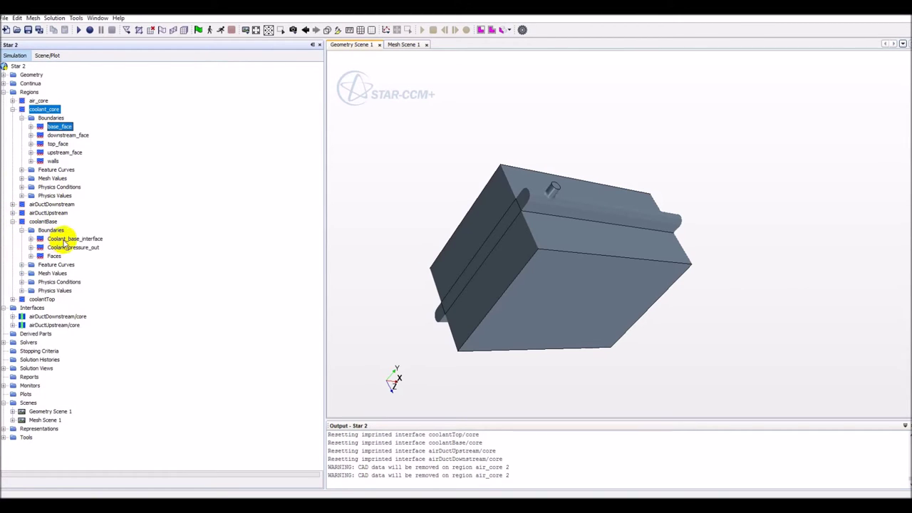
{"action": "left_click", "coordinate": [63, 242]}
{"action": "right_click", "coordinate": [64, 241]}
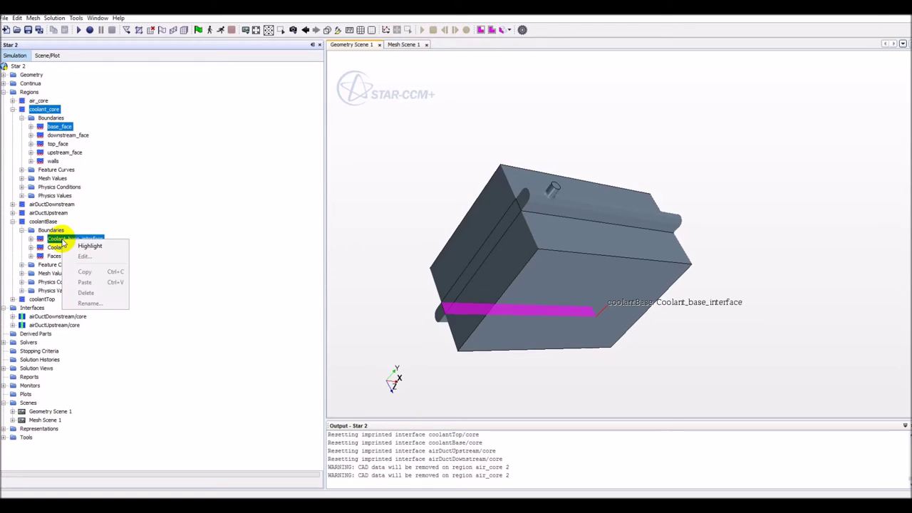
{"action": "left_click", "coordinate": [52, 127]}
{"action": "right_click", "coordinate": [52, 127]}
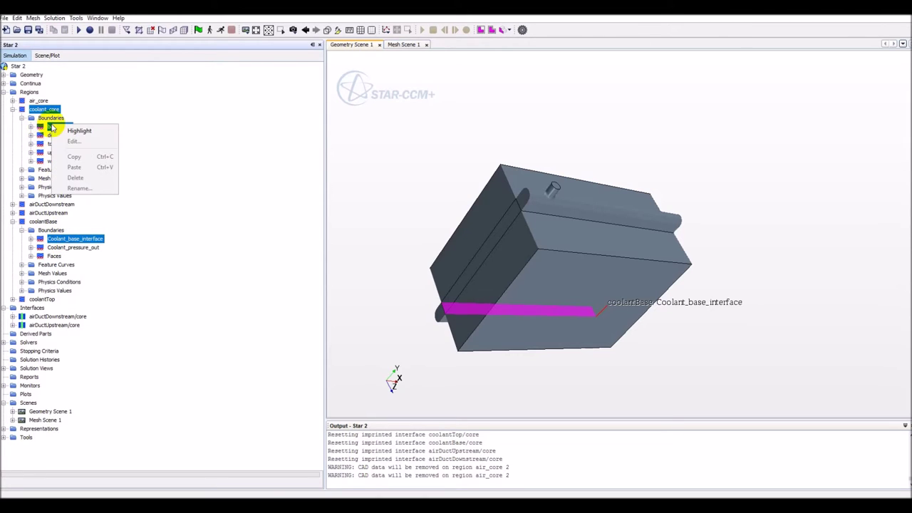
{"action": "left_click", "coordinate": [32, 239]}
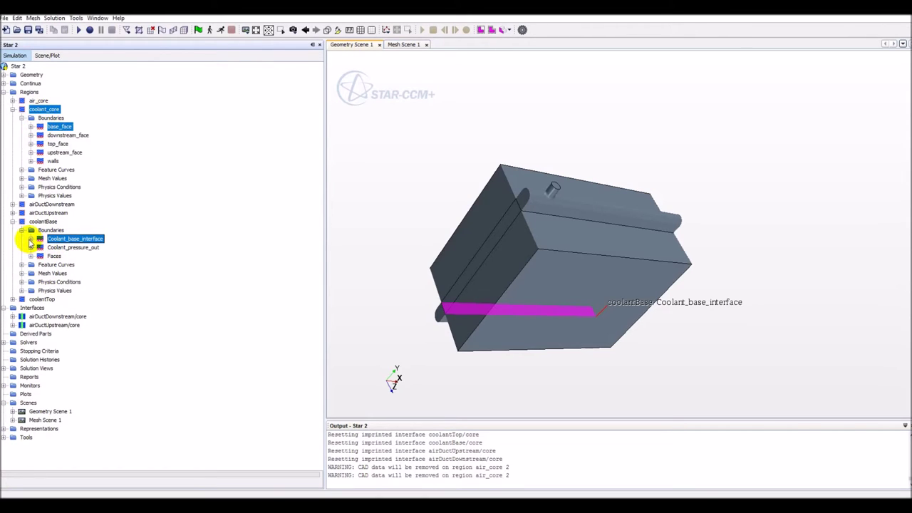
{"action": "left_click", "coordinate": [31, 240]}
{"action": "left_click", "coordinate": [50, 240], "text": "ctrl"}
{"action": "left_click", "coordinate": [50, 240]}
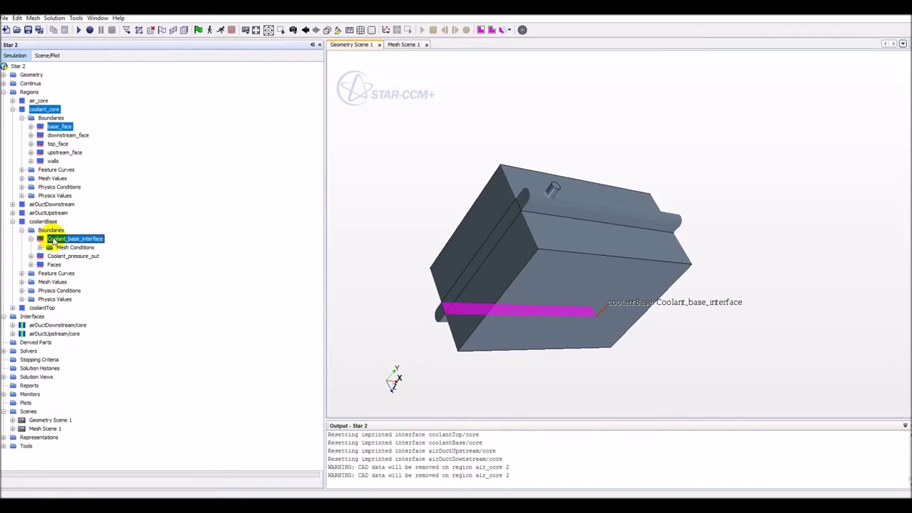
Create an interface between coolant_core's base_face and coolantBase's Coolant_base_interface boundaries.
{"action": "left_click", "coordinate": [55, 127]}
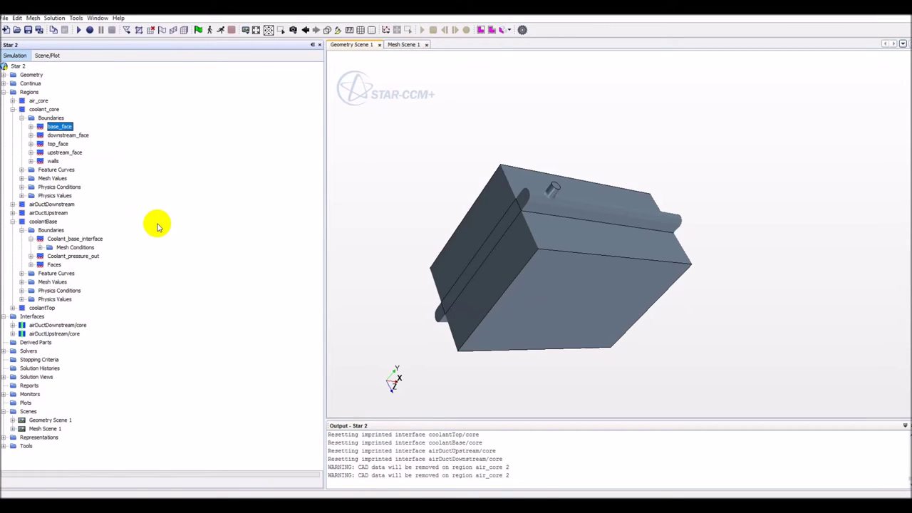
{"action": "double_click", "coordinate": [59, 127]}
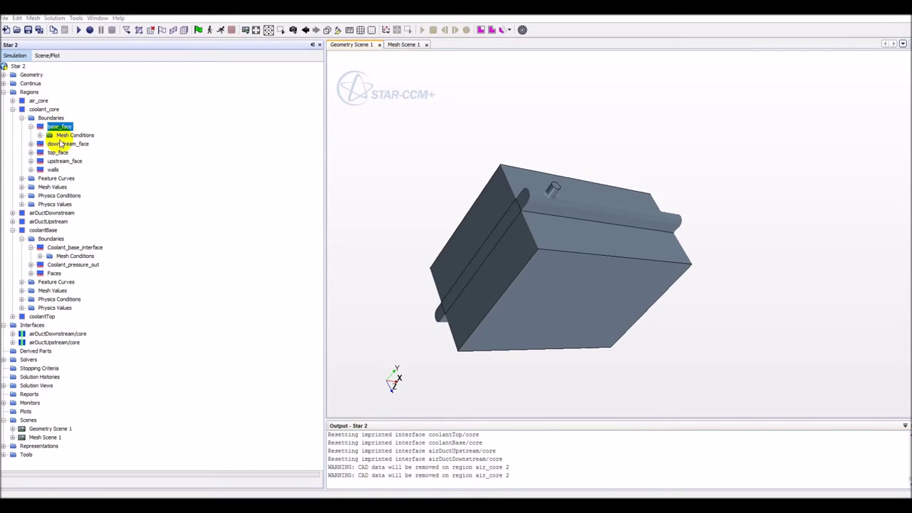
{"action": "left_click", "coordinate": [12, 231]}
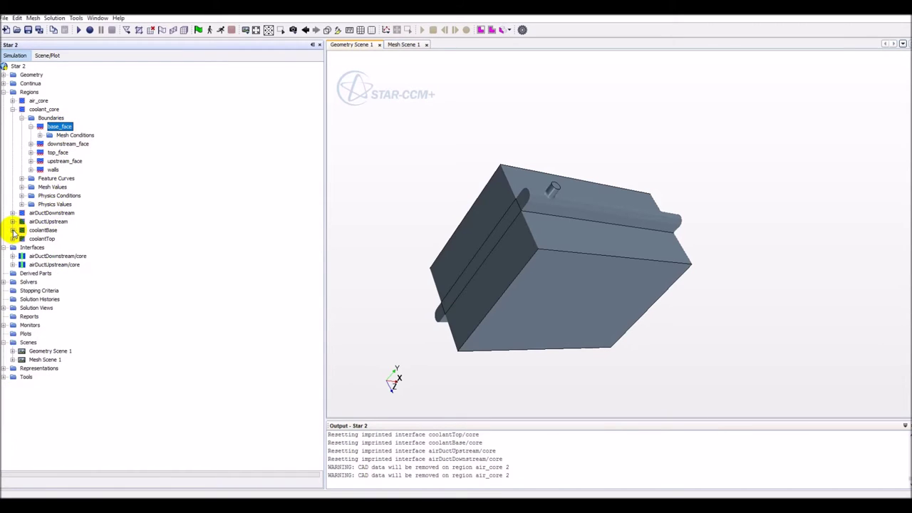
{"action": "left_click", "coordinate": [13, 230]}
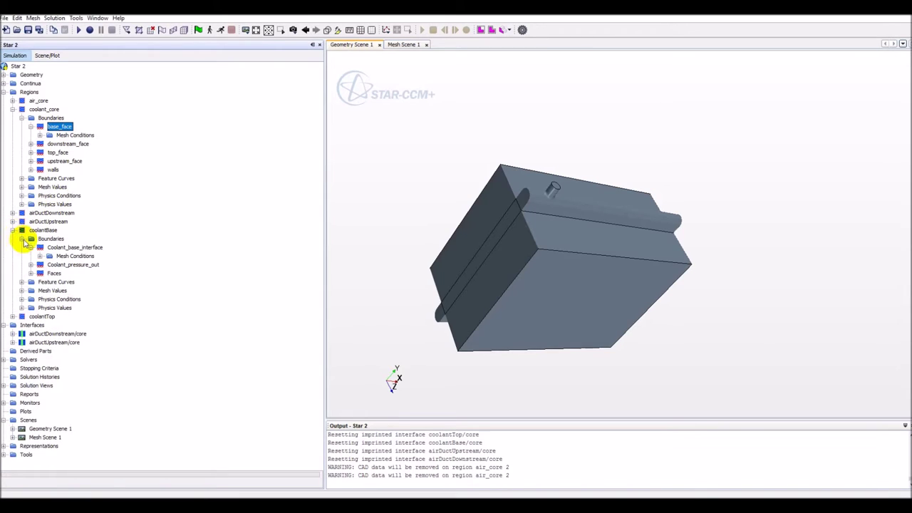
{"action": "left_click", "coordinate": [72, 247]}
{"action": "right_click", "coordinate": [72, 247]}
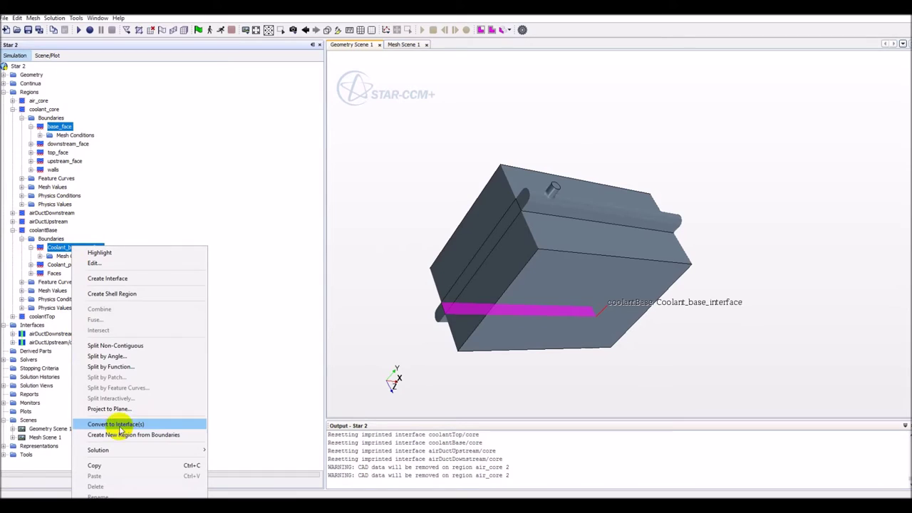
{"action": "left_click", "coordinate": [119, 280]}
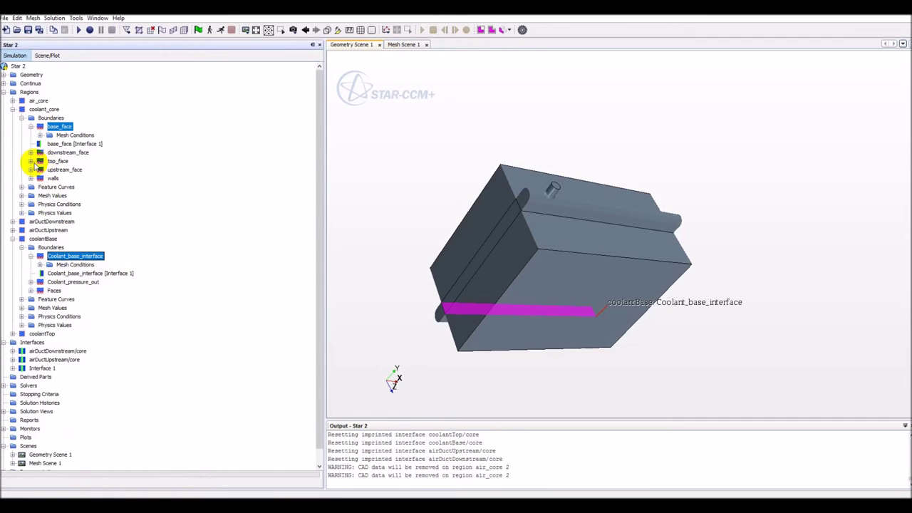
Create an interface between coolant_core's top_face and coolantTop's Coolant_top_interface boundaries.
{"action": "left_click", "coordinate": [44, 162]}
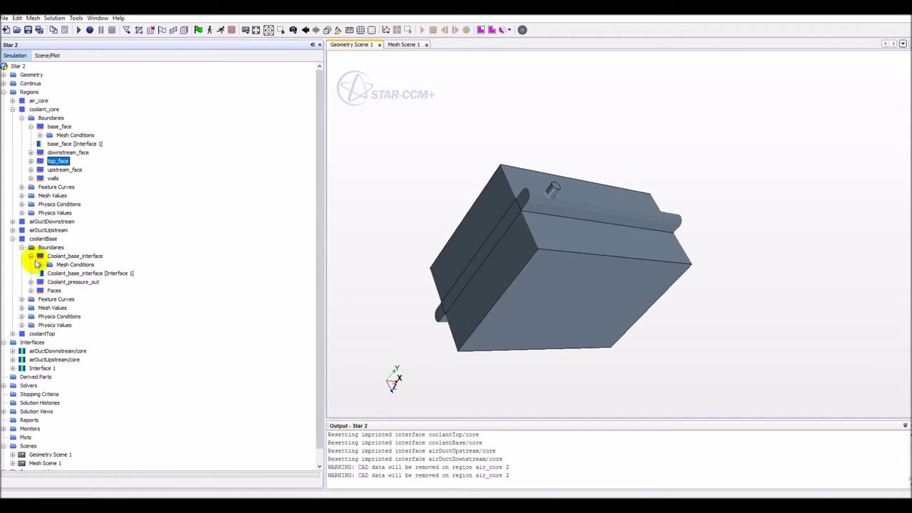
{"action": "left_click", "coordinate": [12, 239]}
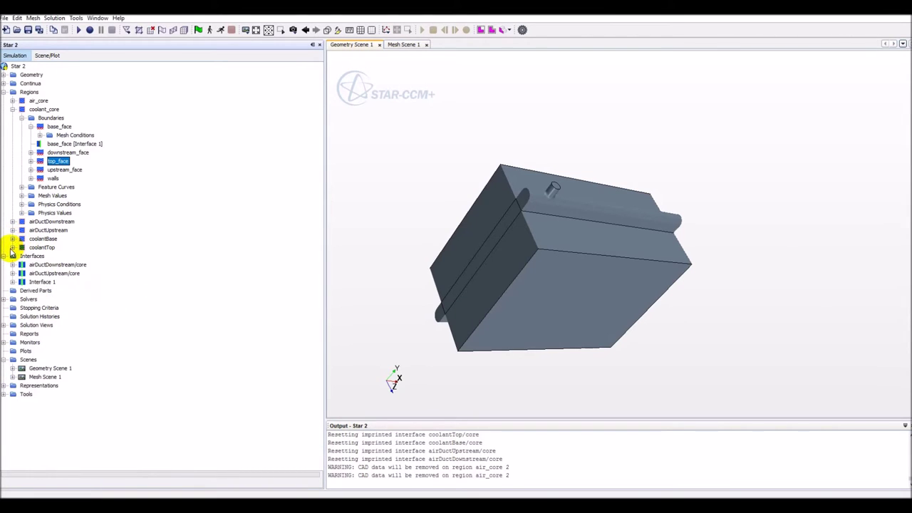
{"action": "left_click", "coordinate": [13, 248]}
{"action": "left_click", "coordinate": [22, 256]}
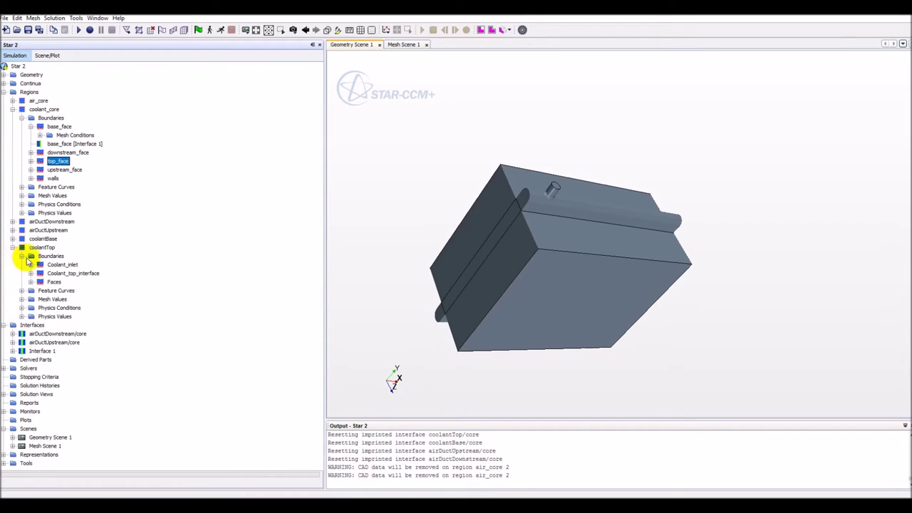
{"action": "left_click", "coordinate": [57, 273]}
{"action": "right_click", "coordinate": [57, 273]}
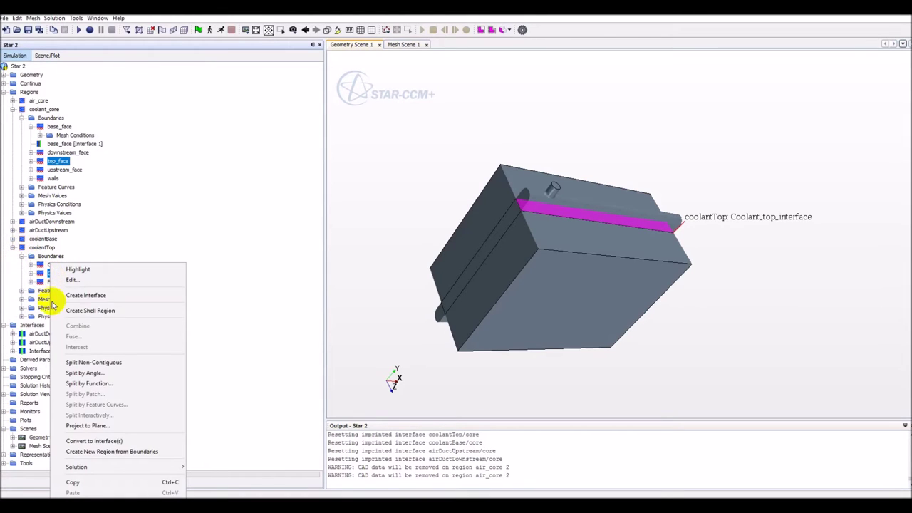
{"action": "left_click", "coordinate": [77, 312]}
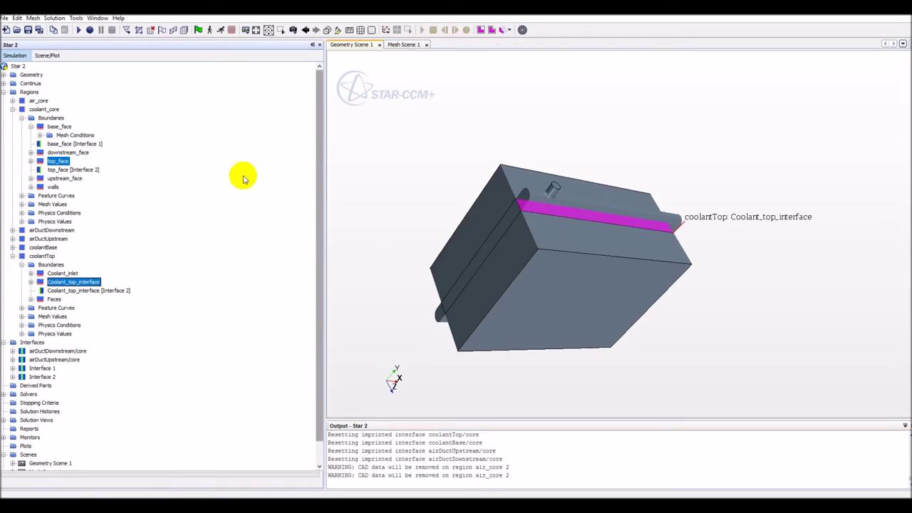
Collapse Regions, expand Continua and check the regions and settings assigned to the Mesh 1 continuum.
{"action": "left_click", "coordinate": [4, 92]}
{"action": "left_click", "coordinate": [4, 101]}
{"action": "left_click", "coordinate": [3, 92]}
{"action": "left_click", "coordinate": [4, 92]}
{"action": "left_click", "coordinate": [4, 84]}
{"action": "left_click", "coordinate": [33, 92]}
{"action": "right_click", "coordinate": [33, 92]}
{"action": "left_click", "coordinate": [50, 114]}
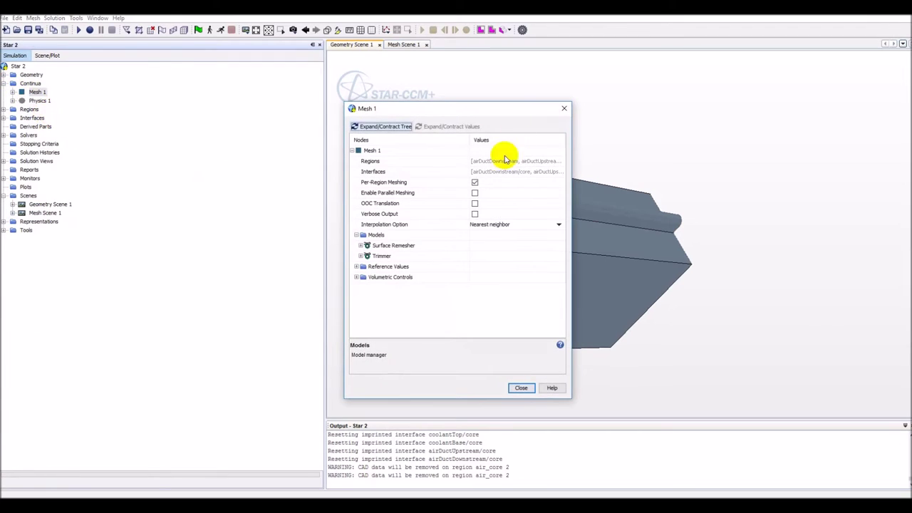
{"action": "left_click", "coordinate": [563, 108]}
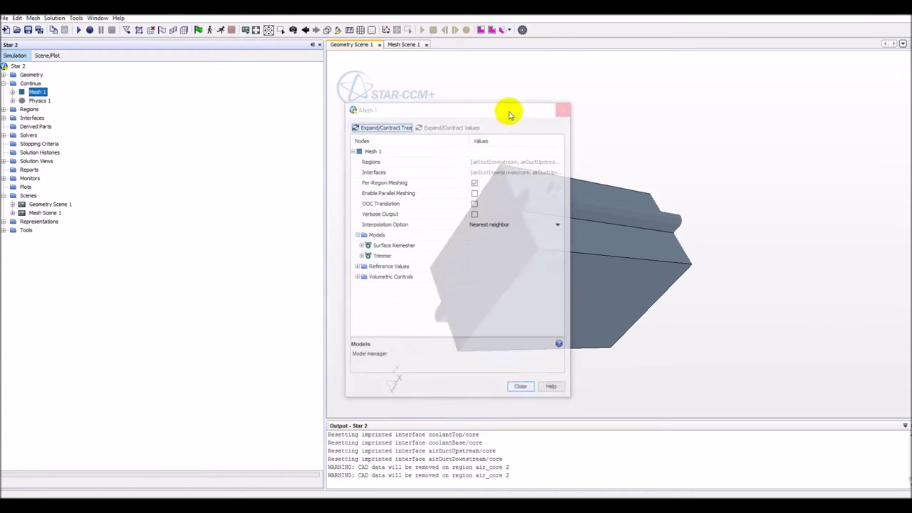
Rename the Physics 1 continuum as Air and enable the Steady and Gas models for it.
{"action": "right_click", "coordinate": [39, 102]}
{"action": "left_click", "coordinate": [61, 173]}
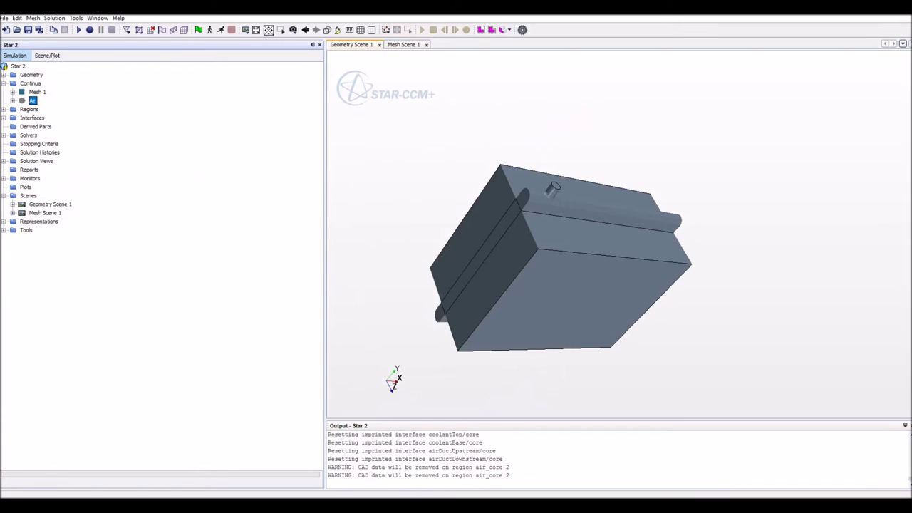
{"action": "right_click", "coordinate": [30, 100]}
{"action": "left_click", "coordinate": [50, 105]}
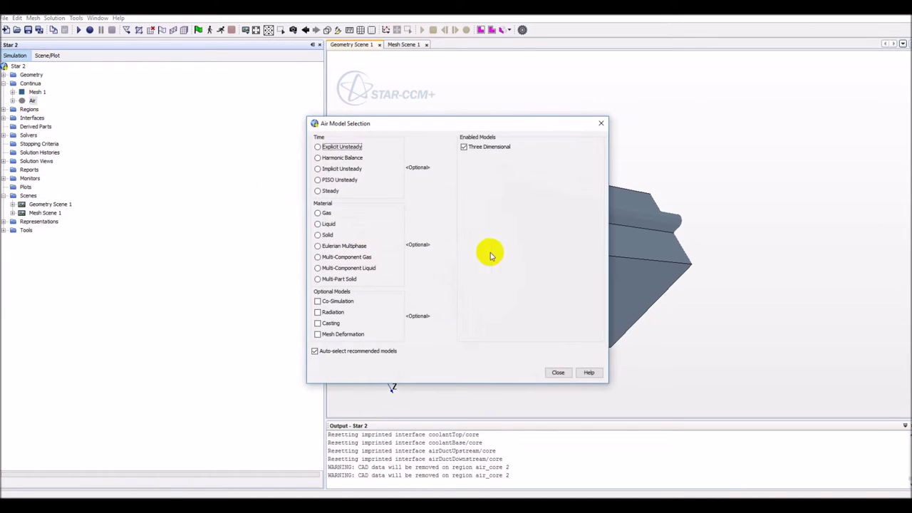
{"action": "left_click", "coordinate": [331, 190]}
{"action": "left_click", "coordinate": [322, 147]}
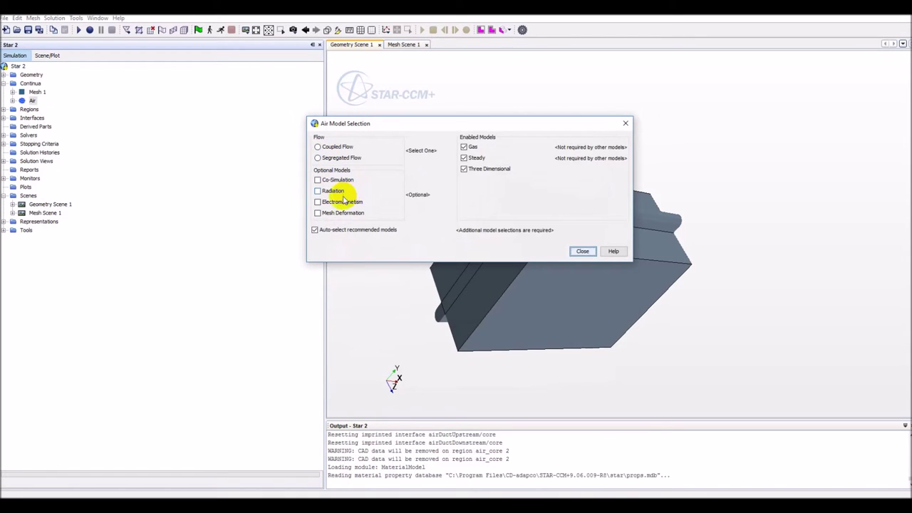
Enable Segregated Flow, Constant Density and Turbulent for the Air continuum.
{"action": "left_click", "coordinate": [335, 158]}
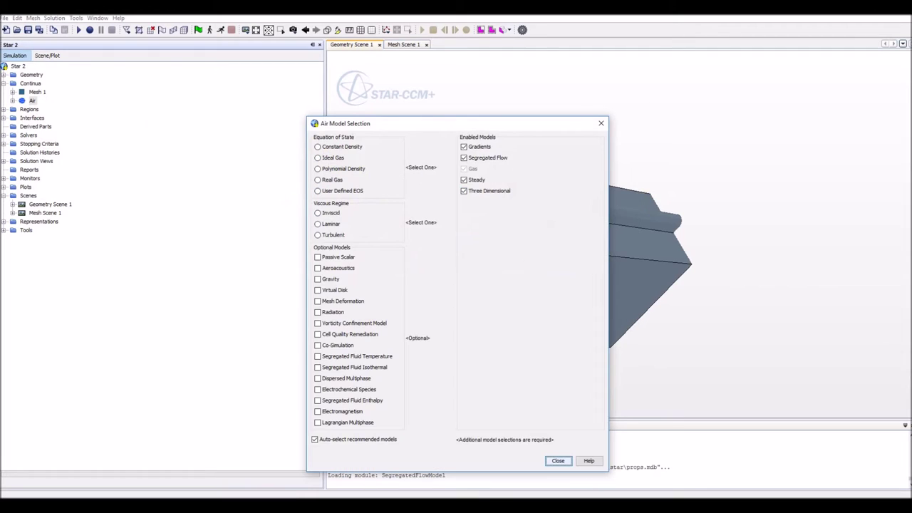
{"action": "left_click", "coordinate": [332, 147]}
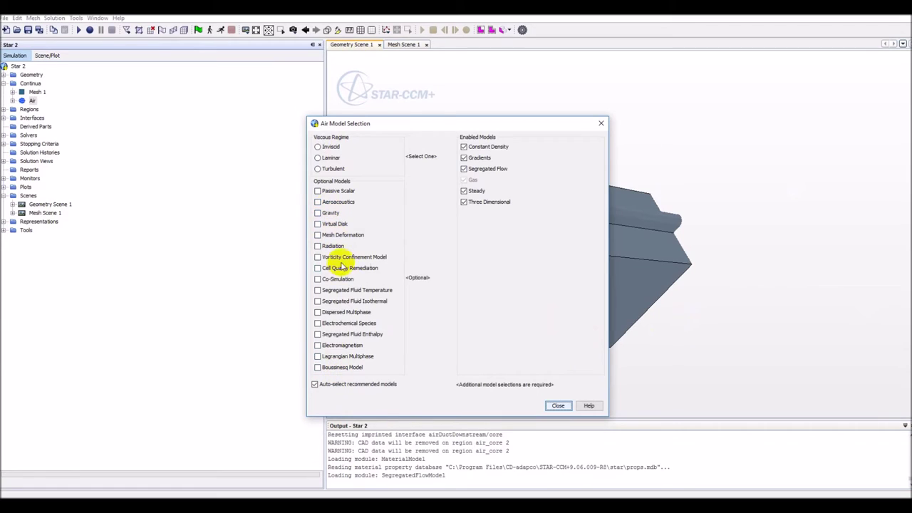
{"action": "left_click", "coordinate": [333, 169]}
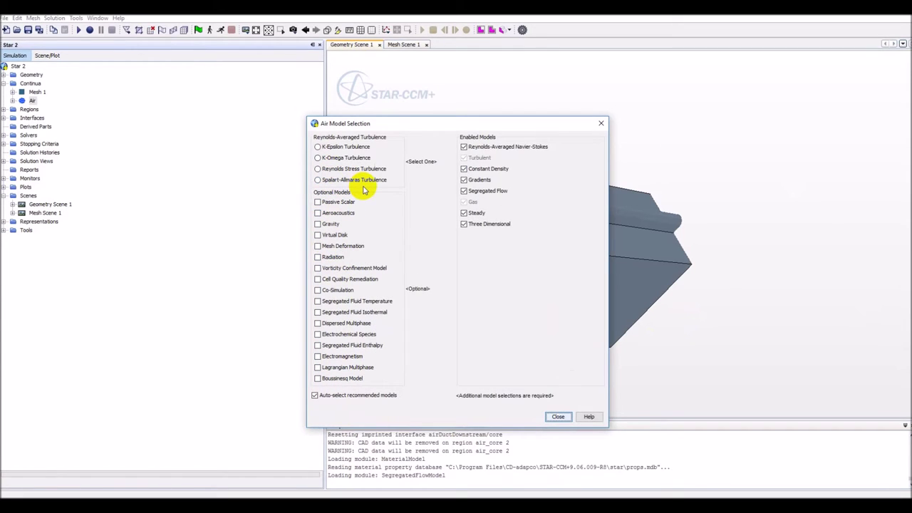
{"action": "left_click", "coordinate": [557, 416]}
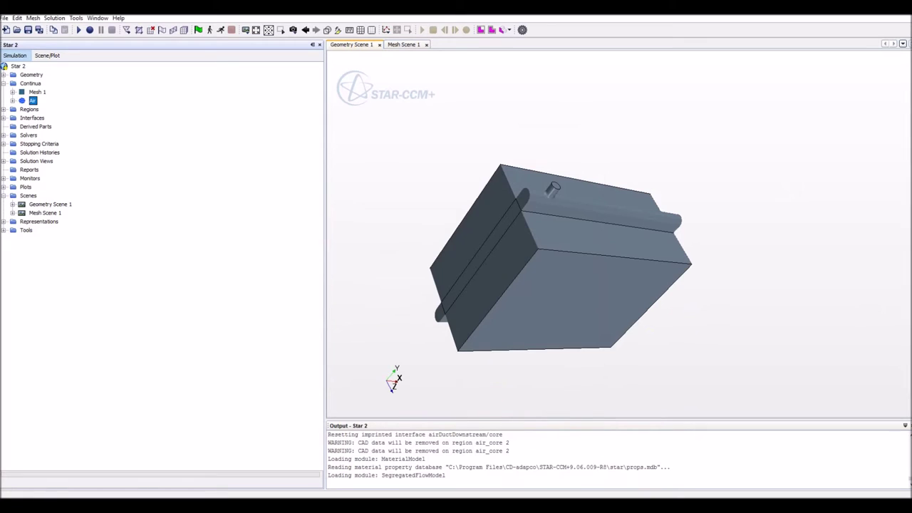
Add the Segregated Fluid Temperature model to the Air continuum.
{"action": "right_click", "coordinate": [33, 101]}
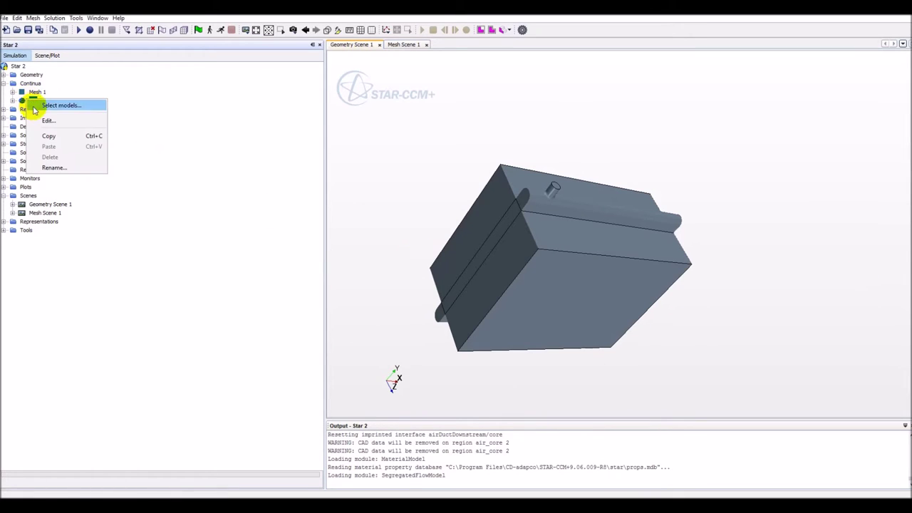
{"action": "left_click", "coordinate": [54, 105]}
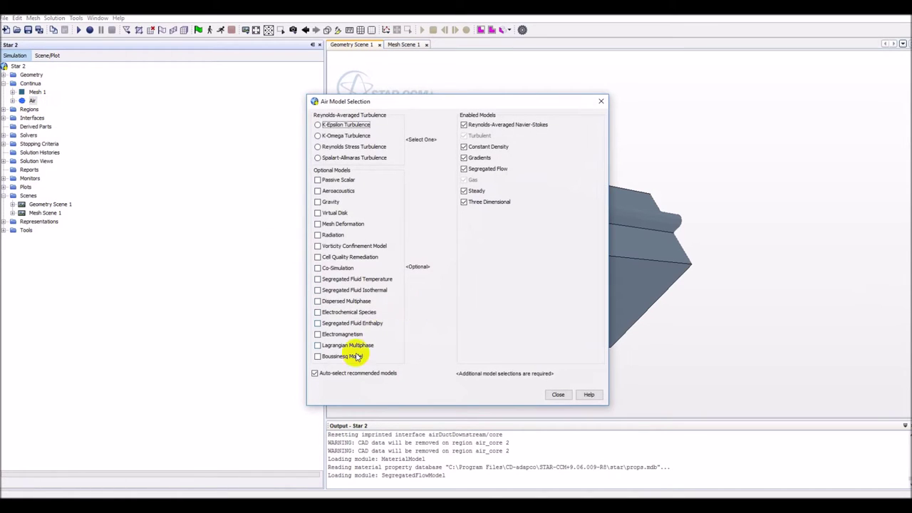
{"action": "left_click", "coordinate": [320, 279]}
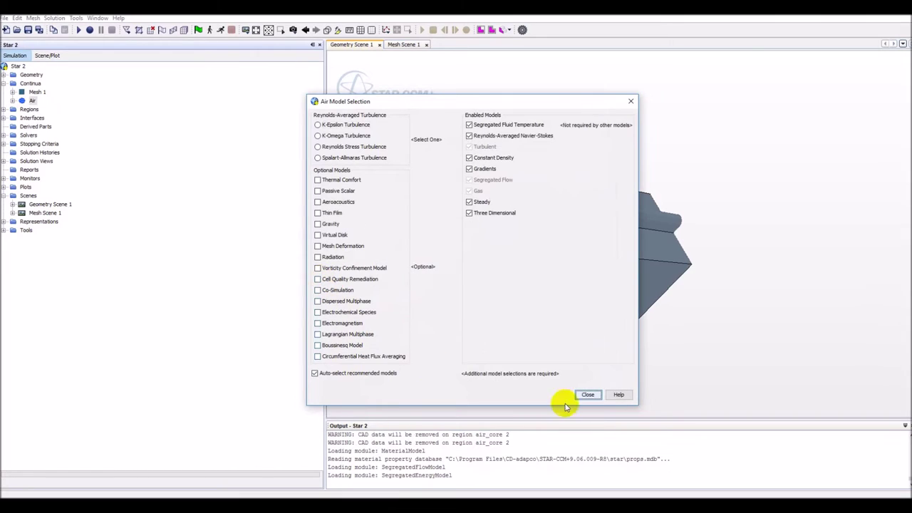
{"action": "left_click", "coordinate": [591, 394]}
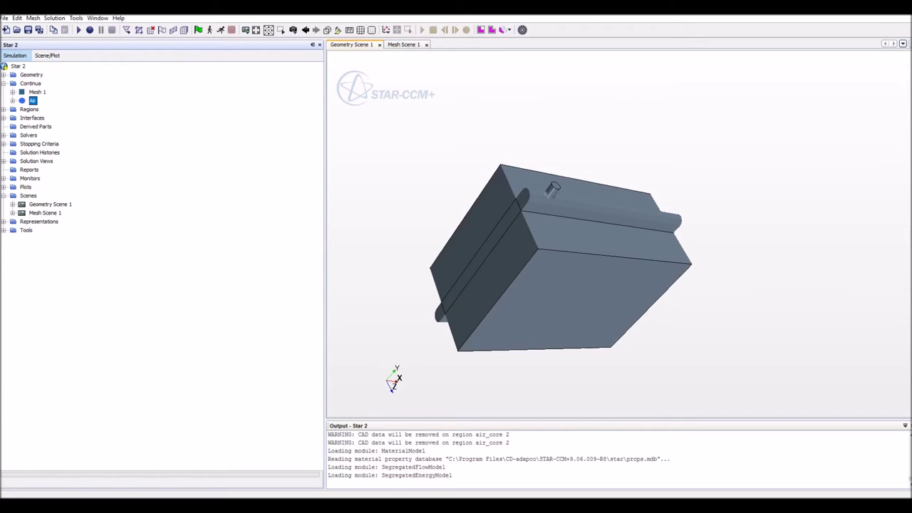
Create a new physics continuum under Continua and rename it Coolant.
{"action": "left_click", "coordinate": [32, 84]}
{"action": "right_click", "coordinate": [32, 84]}
{"action": "mouse_move", "coordinate": [67, 93]}
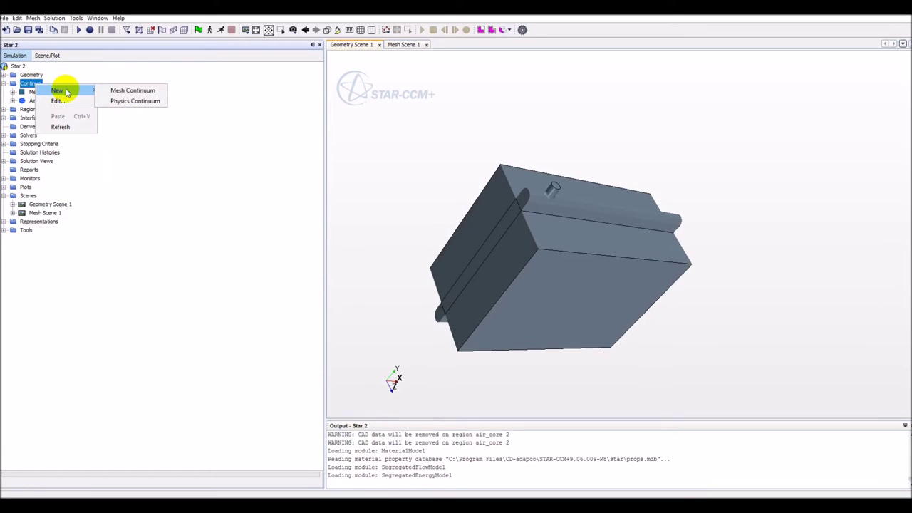
{"action": "left_click", "coordinate": [135, 101]}
{"action": "right_click", "coordinate": [38, 109]}
{"action": "left_click", "coordinate": [69, 180]}
{"action": "type", "text": "Coolant"}
{"action": "key", "text": "Return"}
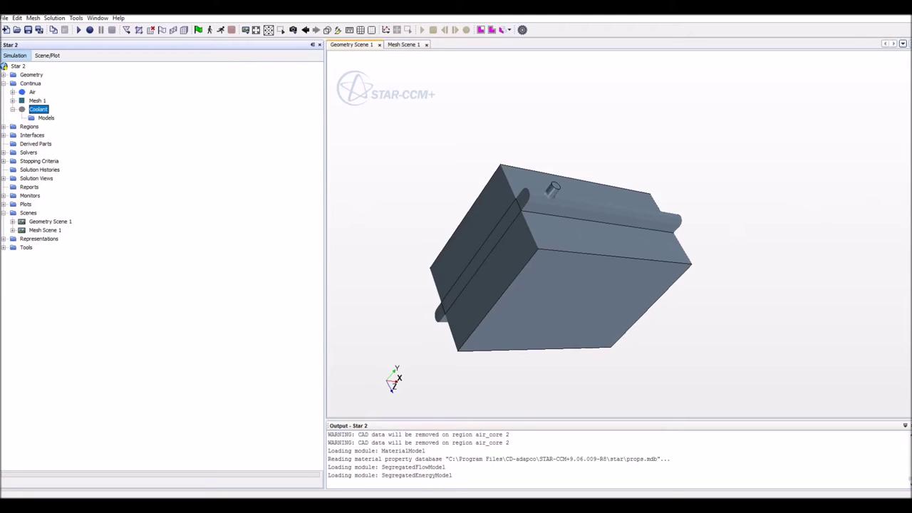
Enable the Three Dimensional, Steady and Liquid models for the Coolant continuum.
{"action": "right_click", "coordinate": [38, 109]}
{"action": "left_click", "coordinate": [85, 119]}
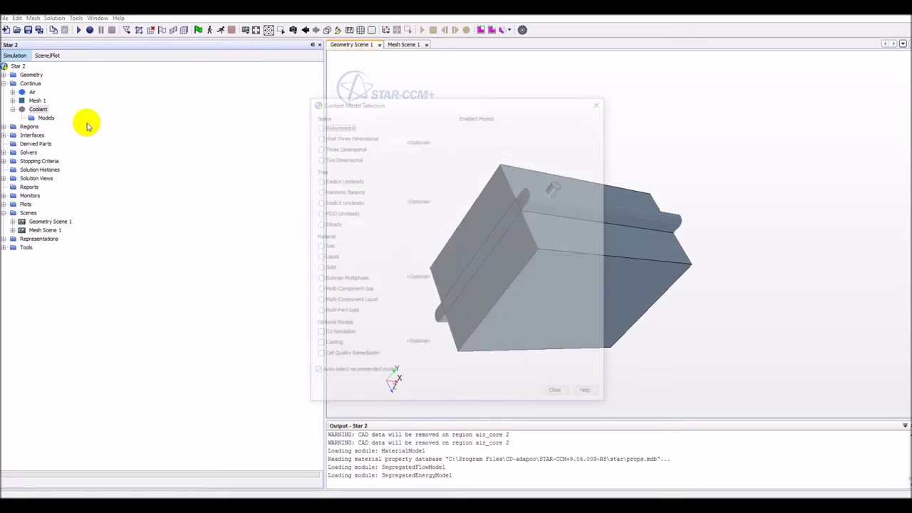
{"action": "left_click", "coordinate": [333, 147]}
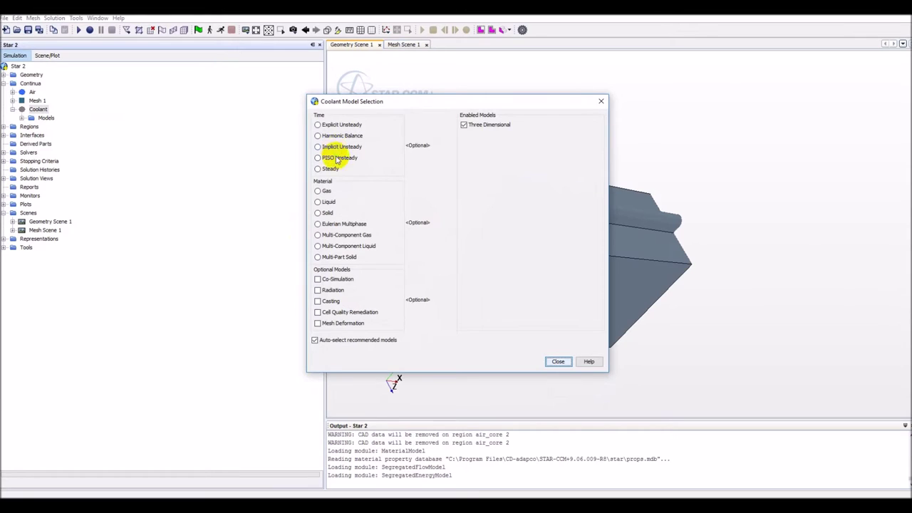
{"action": "left_click", "coordinate": [336, 169]}
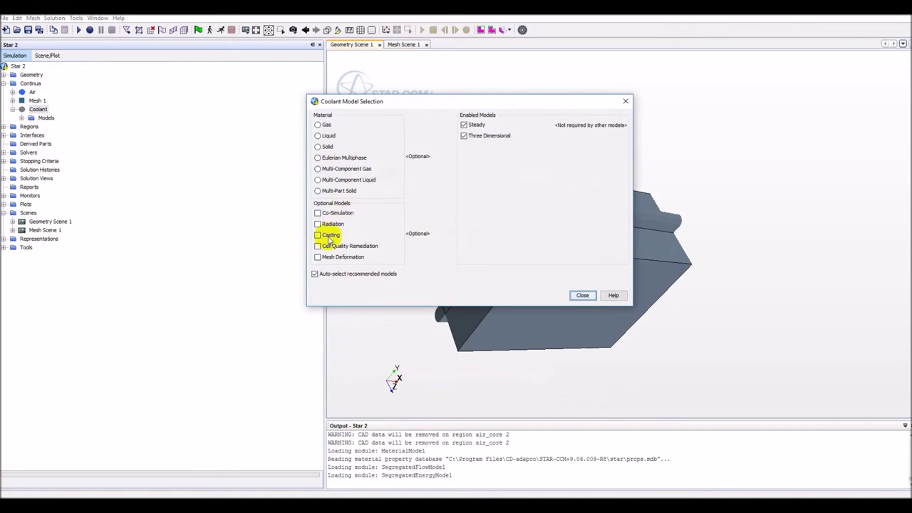
{"action": "left_click", "coordinate": [327, 135]}
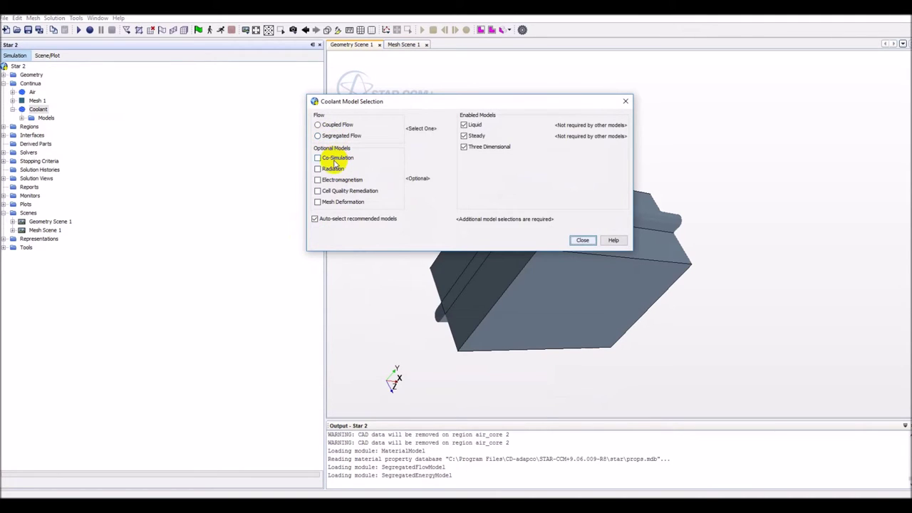
Add Segregated Flow, Turbulent and K-Epsilon Turbulence to the Coolant continuum's models.
{"action": "left_click", "coordinate": [334, 135]}
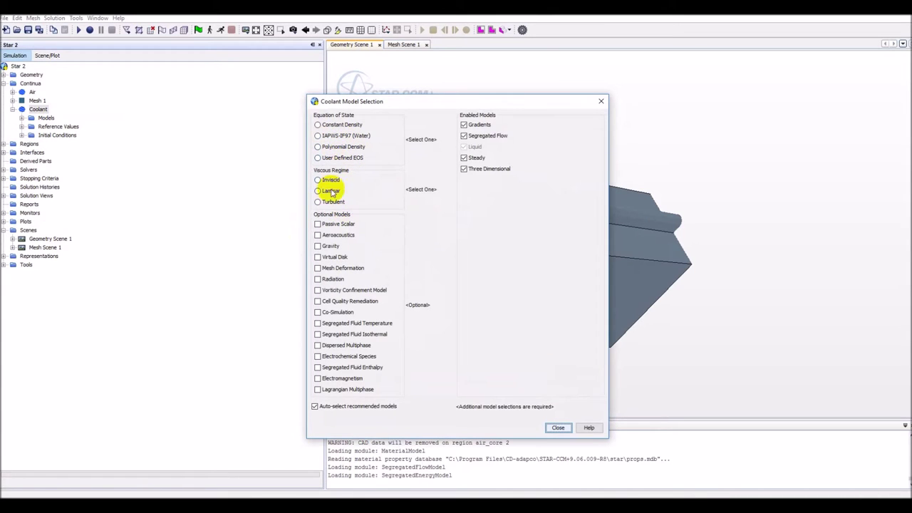
{"action": "left_click", "coordinate": [340, 201]}
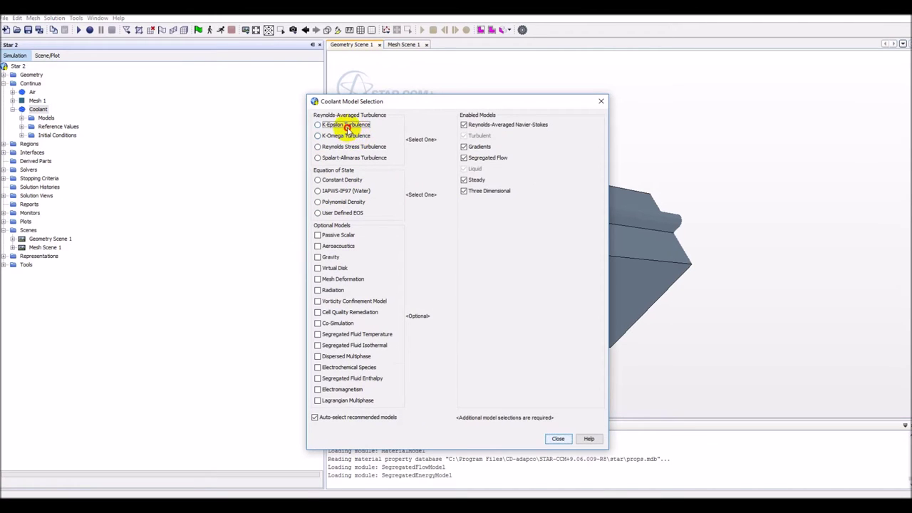
{"action": "left_click", "coordinate": [348, 125]}
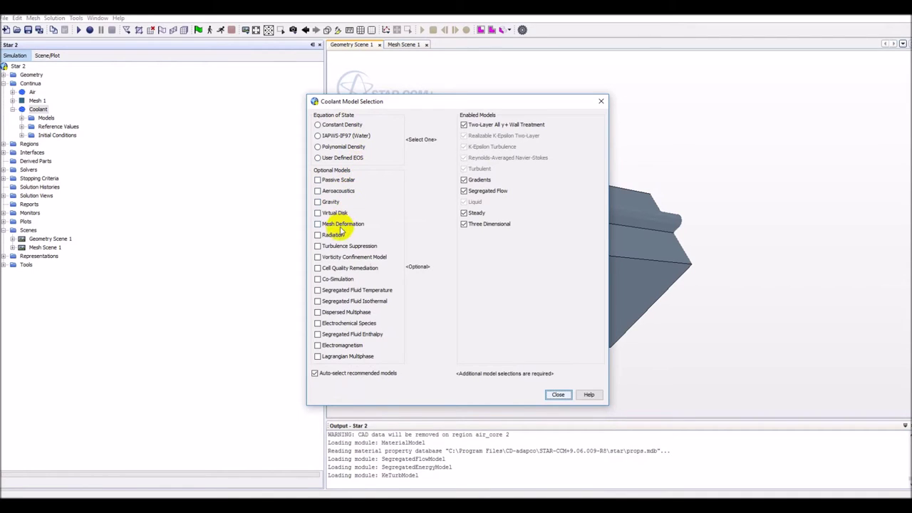
{"action": "left_click", "coordinate": [558, 394]}
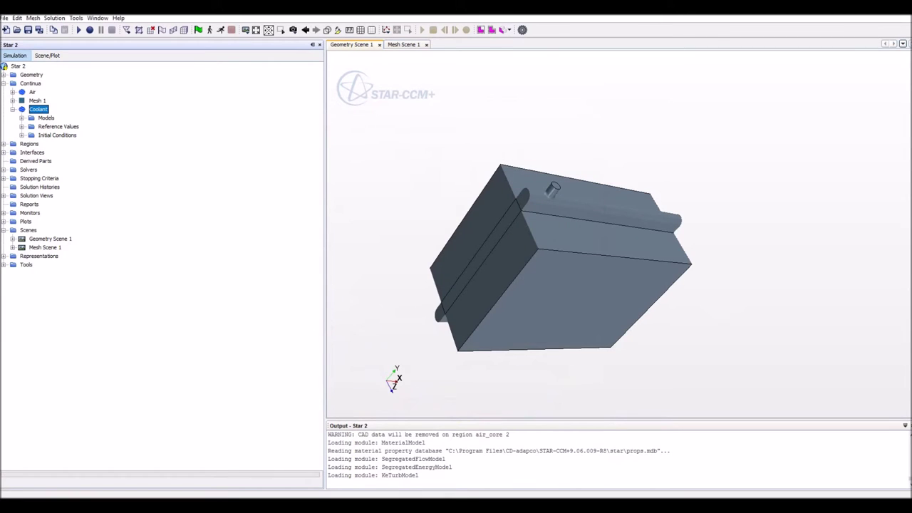
Add the Segregated Fluid Temperature model to the Coolant continuum.
{"action": "right_click", "coordinate": [40, 109]}
{"action": "left_click", "coordinate": [82, 117]}
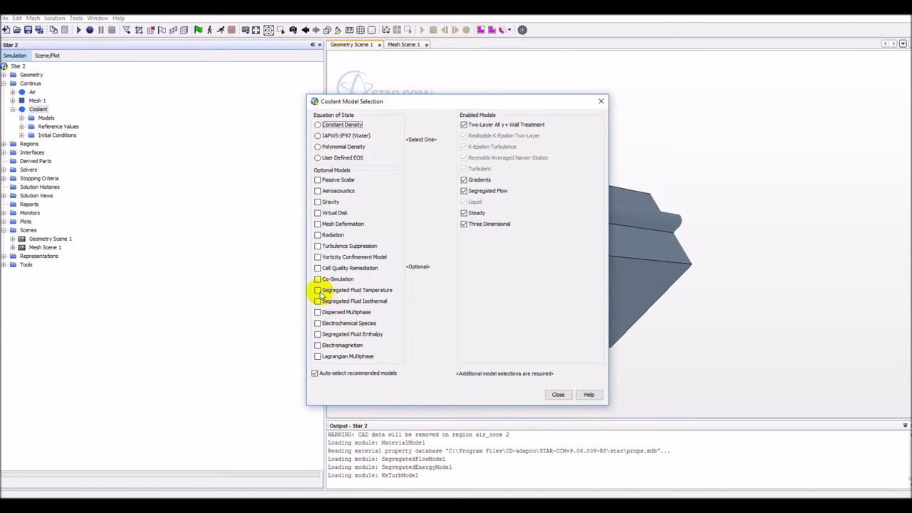
{"action": "left_click", "coordinate": [318, 290]}
{"action": "left_click", "coordinate": [584, 404]}
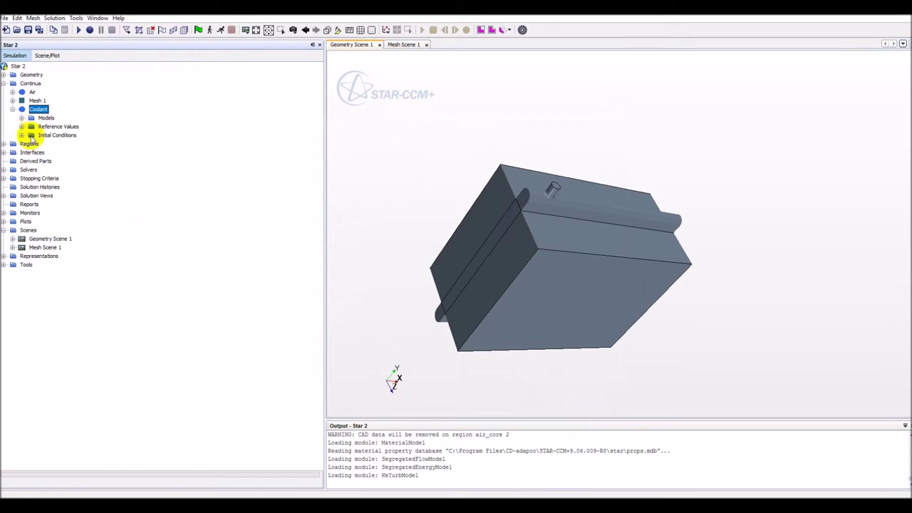
Review the Coolant continuum's model list and the material properties of its H2O liquid.
{"action": "left_click", "coordinate": [21, 119]}
{"action": "left_click", "coordinate": [31, 143]}
{"action": "left_click", "coordinate": [40, 151]}
{"action": "left_click", "coordinate": [48, 161]}
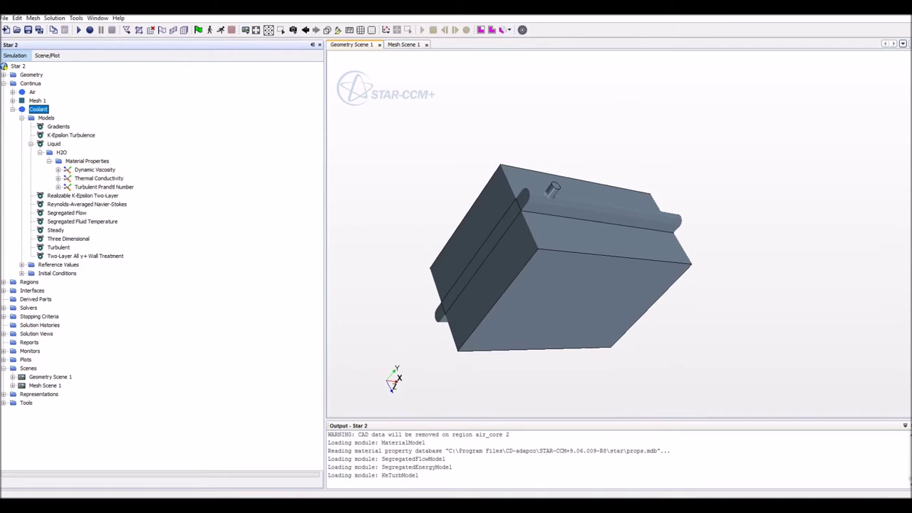
{"action": "left_click", "coordinate": [12, 109]}
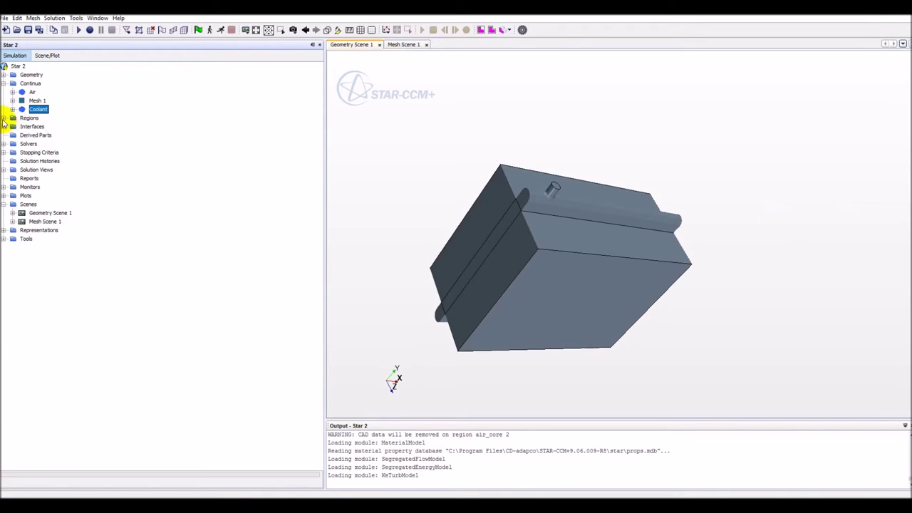
Assign the Coolant physics continuum to the coolant_core region, keeping Mesh 1 as its mesh continuum.
{"action": "left_click", "coordinate": [4, 117]}
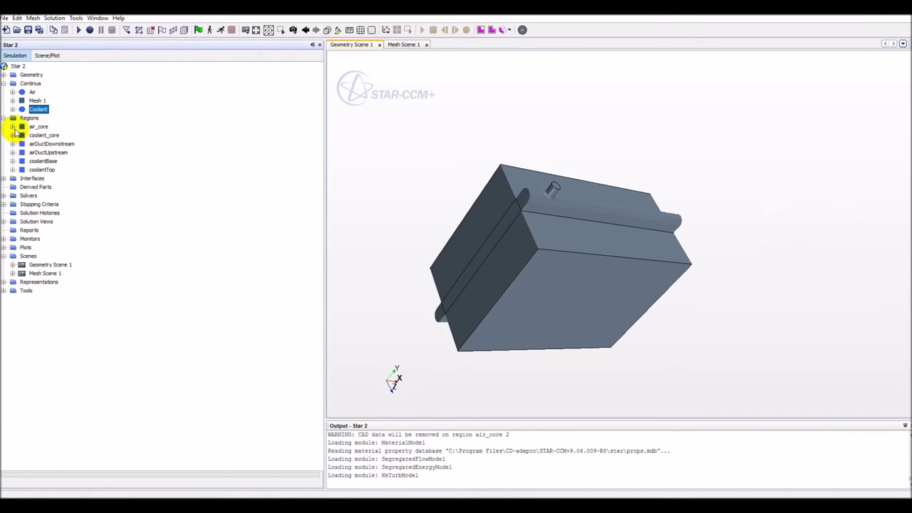
{"action": "left_click", "coordinate": [13, 135]}
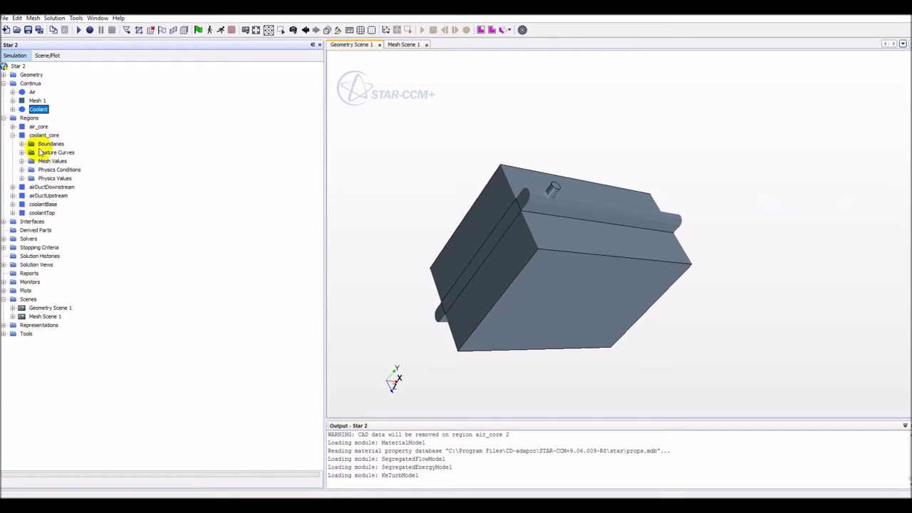
{"action": "left_click", "coordinate": [22, 144]}
{"action": "left_click", "coordinate": [22, 144]}
{"action": "right_click", "coordinate": [43, 135]}
{"action": "left_click", "coordinate": [71, 151]}
{"action": "left_click", "coordinate": [547, 175]}
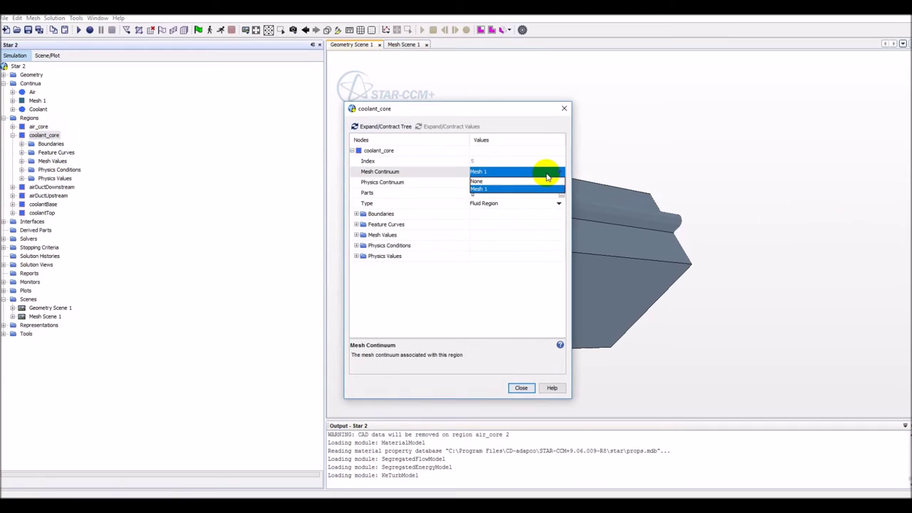
{"action": "left_click", "coordinate": [542, 188]}
{"action": "left_click", "coordinate": [543, 182]}
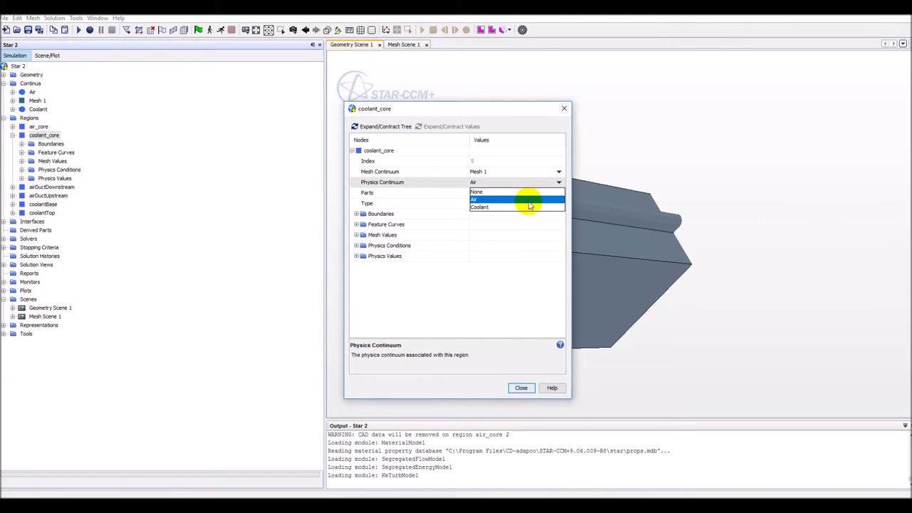
{"action": "left_click", "coordinate": [523, 207]}
{"action": "left_click", "coordinate": [521, 388]}
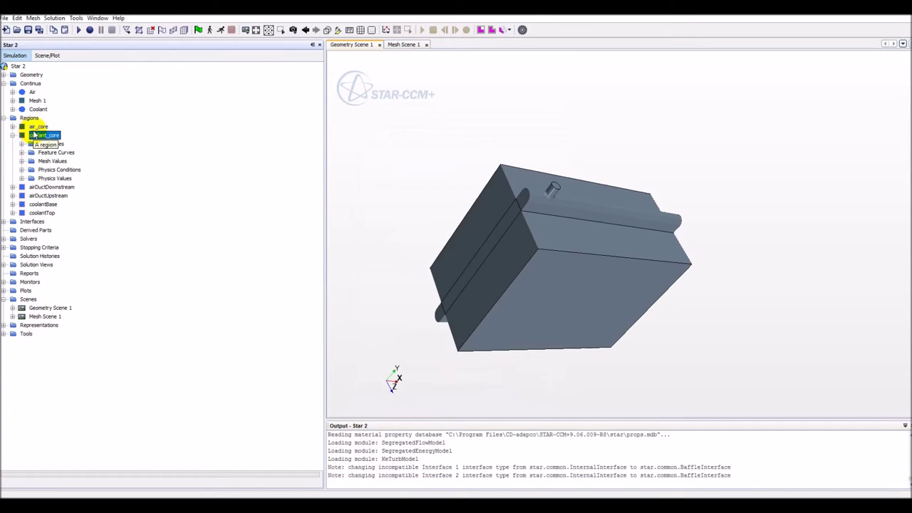
Assign the Coolant physics continuum to the coolantBase region.
{"action": "left_click", "coordinate": [43, 205]}
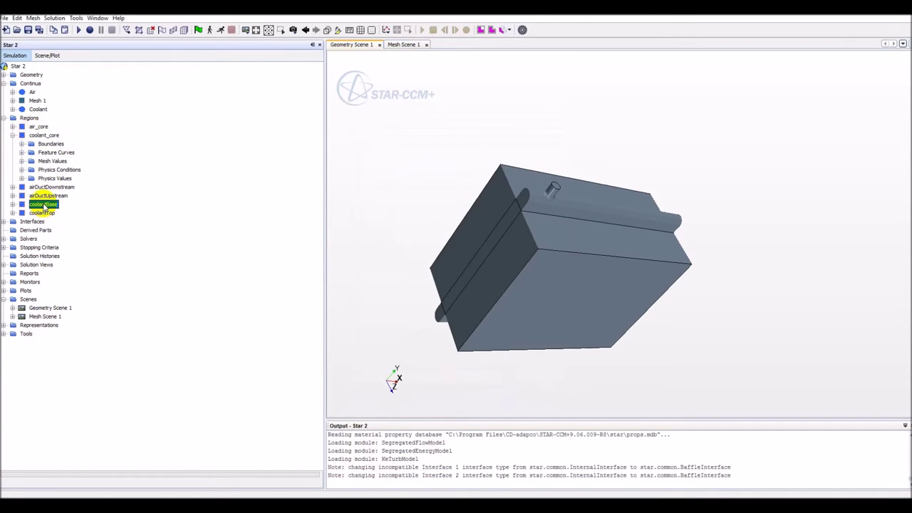
{"action": "right_click", "coordinate": [44, 206]}
{"action": "left_click", "coordinate": [63, 221]}
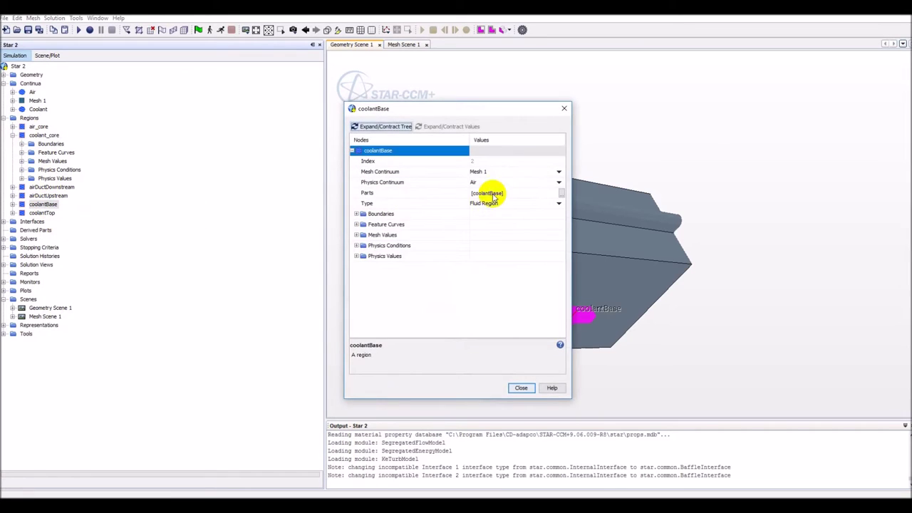
{"action": "left_click", "coordinate": [559, 182]}
{"action": "left_click", "coordinate": [525, 204]}
{"action": "left_click", "coordinate": [520, 387]}
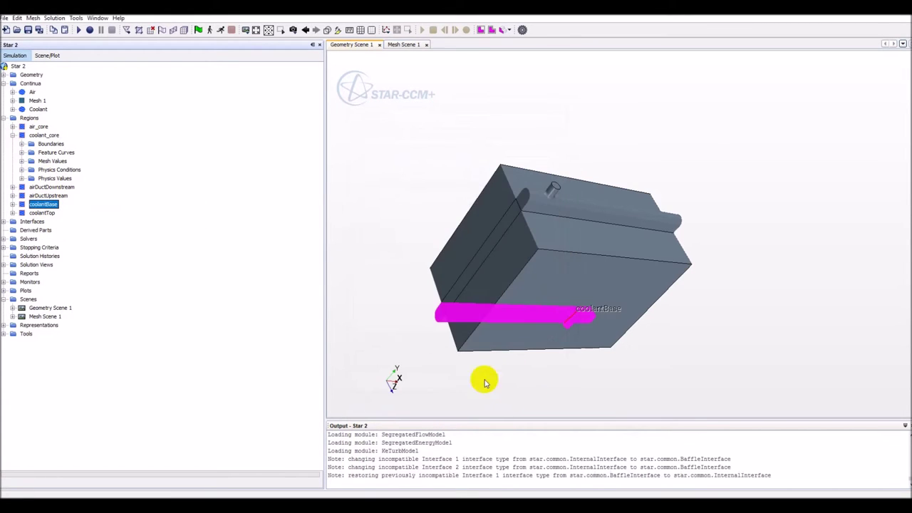
Assign the Coolant physics continuum to the coolantTop region.
{"action": "left_click", "coordinate": [41, 213]}
{"action": "right_click", "coordinate": [42, 213]}
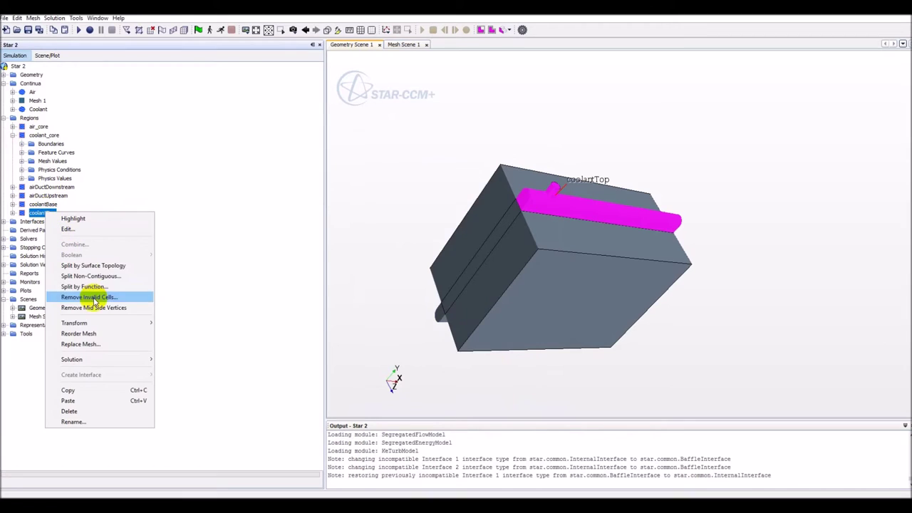
{"action": "left_click", "coordinate": [77, 229]}
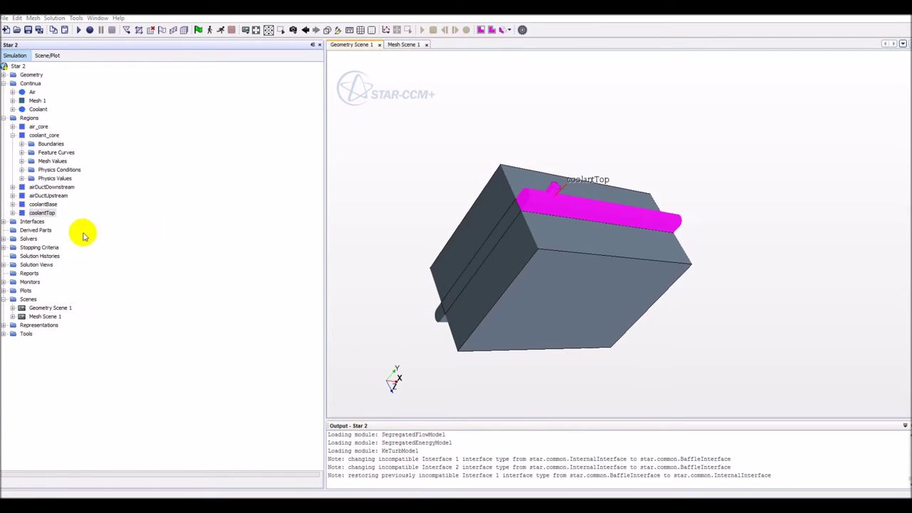
{"action": "left_click", "coordinate": [547, 182]}
{"action": "left_click", "coordinate": [521, 206]}
{"action": "left_click", "coordinate": [521, 388]}
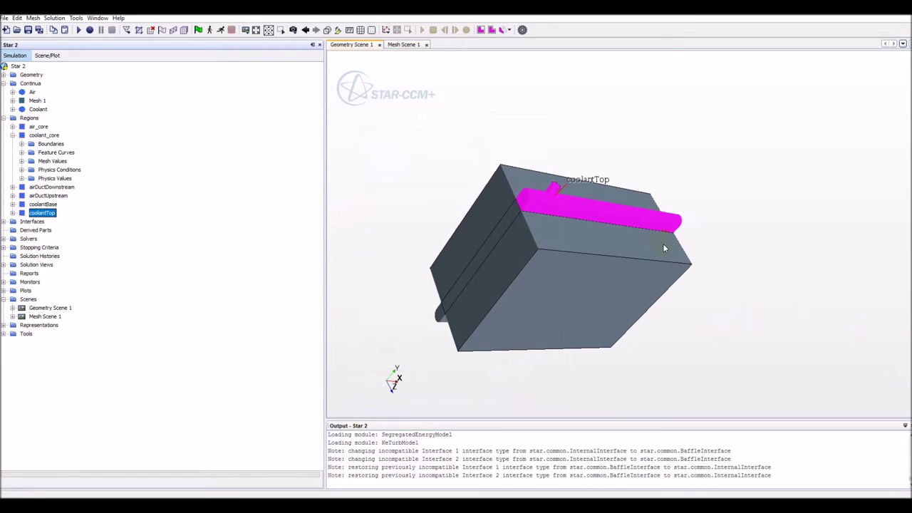
{"action": "left_click", "coordinate": [12, 135]}
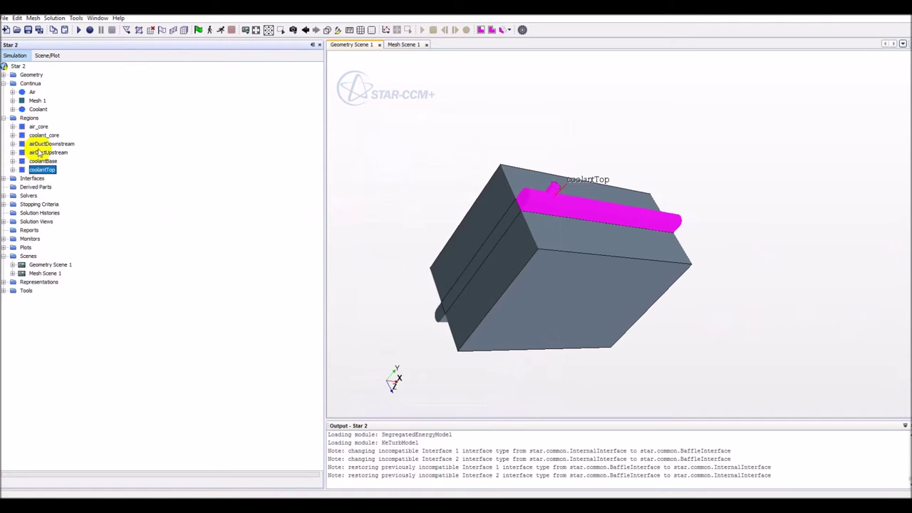
Check the air_core region's physics continuum, mesh continuum and region type.
{"action": "left_click", "coordinate": [39, 127]}
{"action": "right_click", "coordinate": [38, 126]}
{"action": "left_click", "coordinate": [58, 145]}
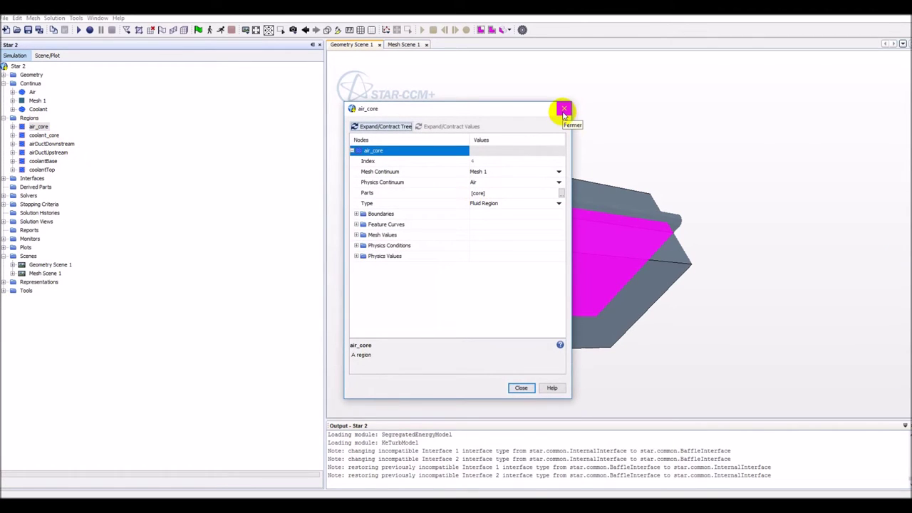
{"action": "left_click", "coordinate": [484, 206]}
{"action": "left_click", "coordinate": [484, 212]}
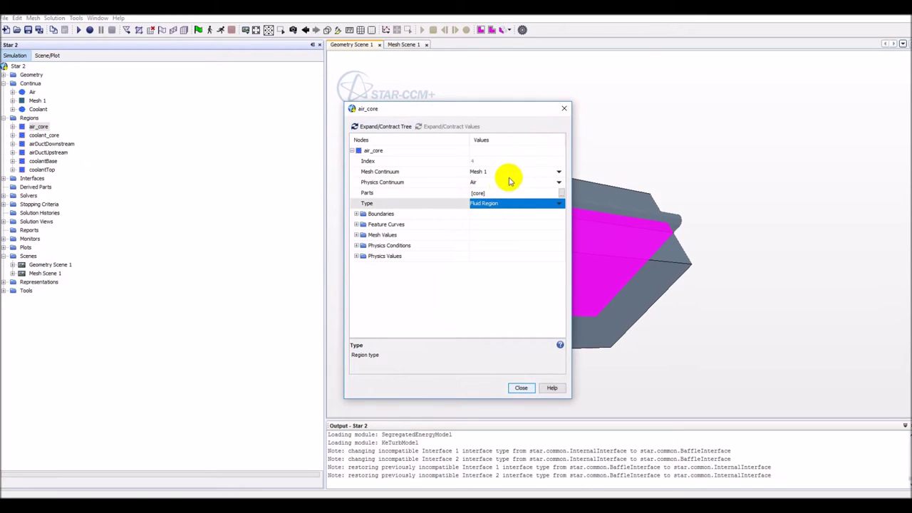
{"action": "left_click", "coordinate": [538, 142]}
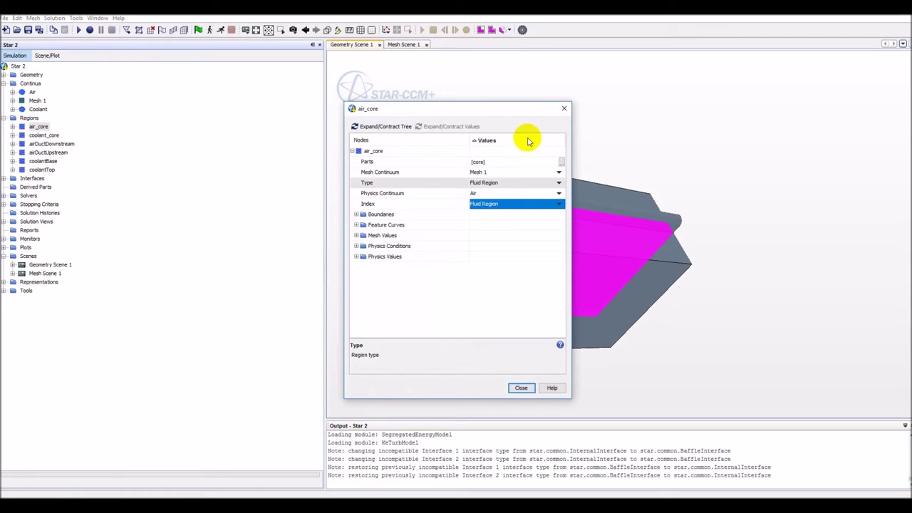
{"action": "left_click", "coordinate": [564, 109]}
Inspect the boundaries, type and topology of the airDuctDownstream/core interface.
{"action": "left_click", "coordinate": [4, 178]}
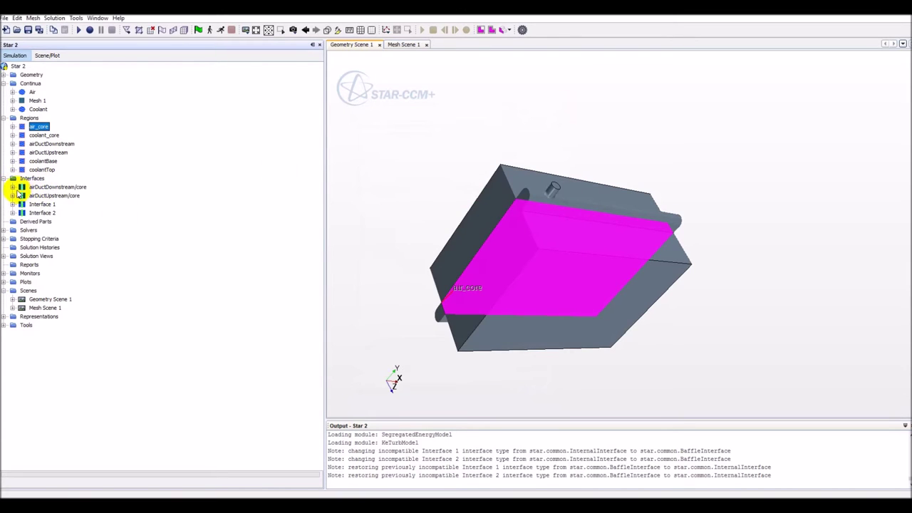
{"action": "double_click", "coordinate": [45, 187]}
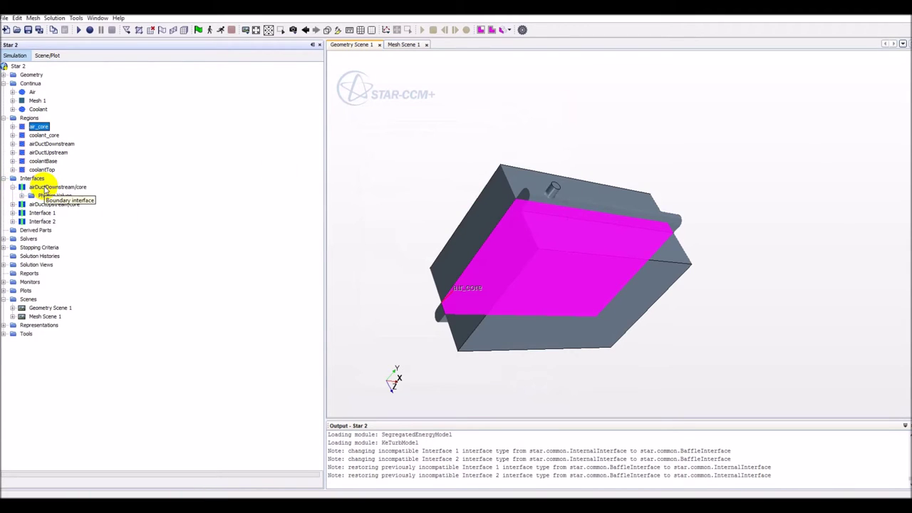
{"action": "right_click", "coordinate": [45, 187]}
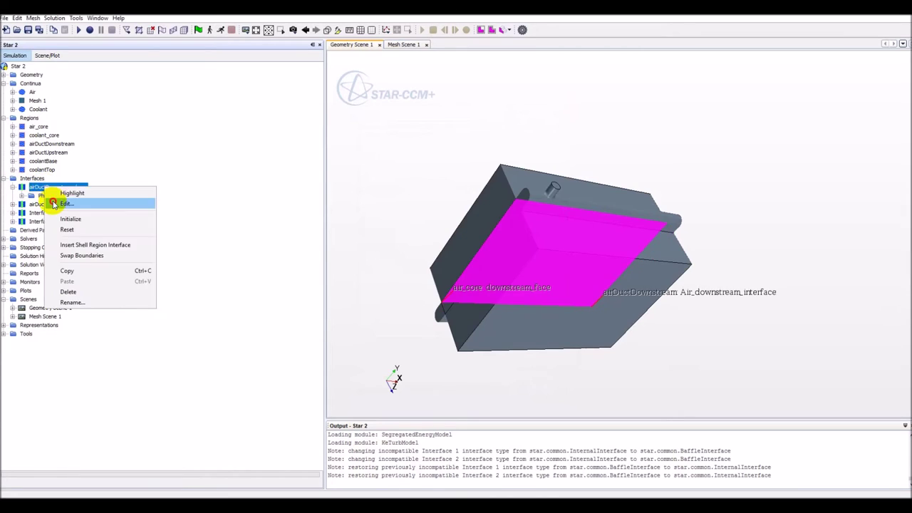
{"action": "left_click", "coordinate": [57, 202]}
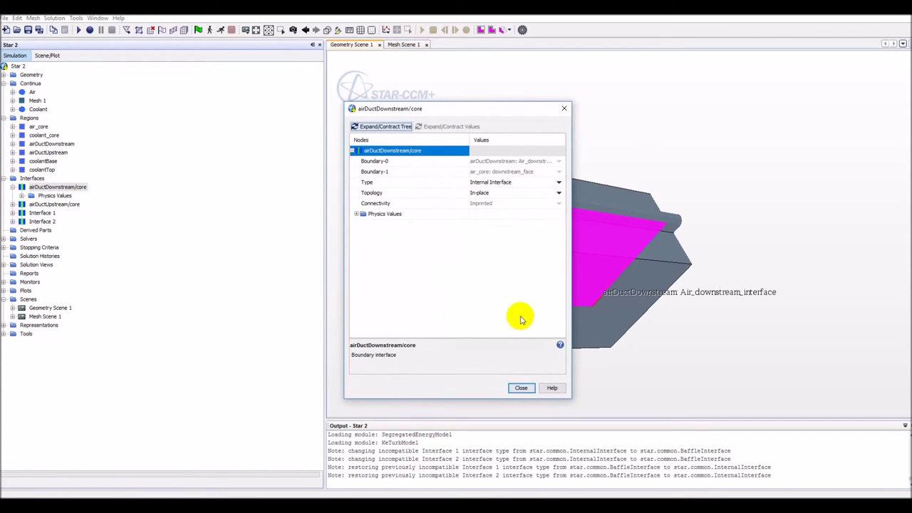
{"action": "left_click", "coordinate": [521, 388]}
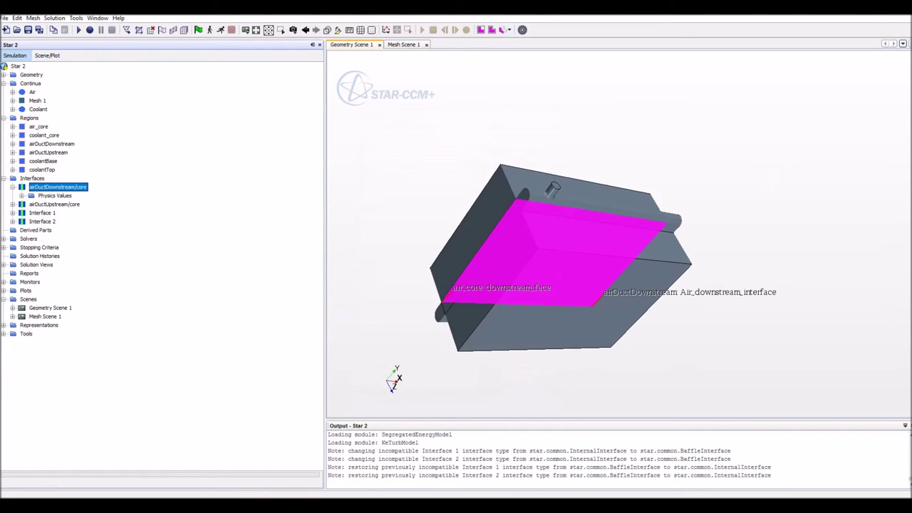
Save the simulation as Radiator in the Documents folder and collapse the Interfaces node.
{"action": "left_click", "coordinate": [4, 17]}
{"action": "left_click", "coordinate": [29, 81]}
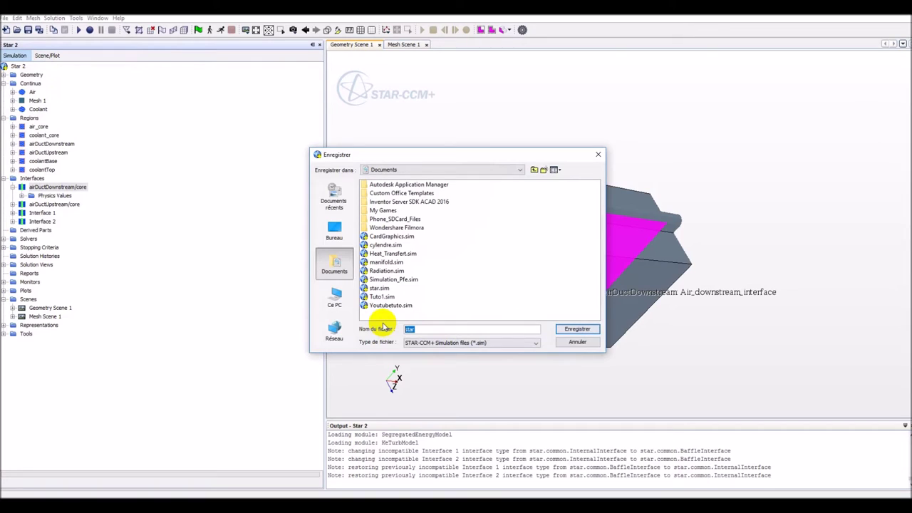
{"action": "type", "text": "Radiator"}
{"action": "left_click", "coordinate": [577, 329]}
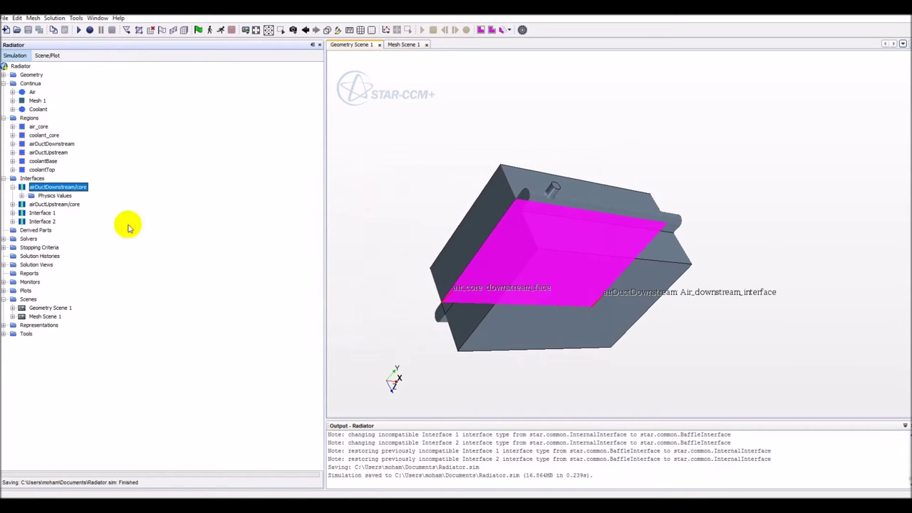
{"action": "left_click", "coordinate": [13, 186]}
{"action": "left_click", "coordinate": [4, 179]}
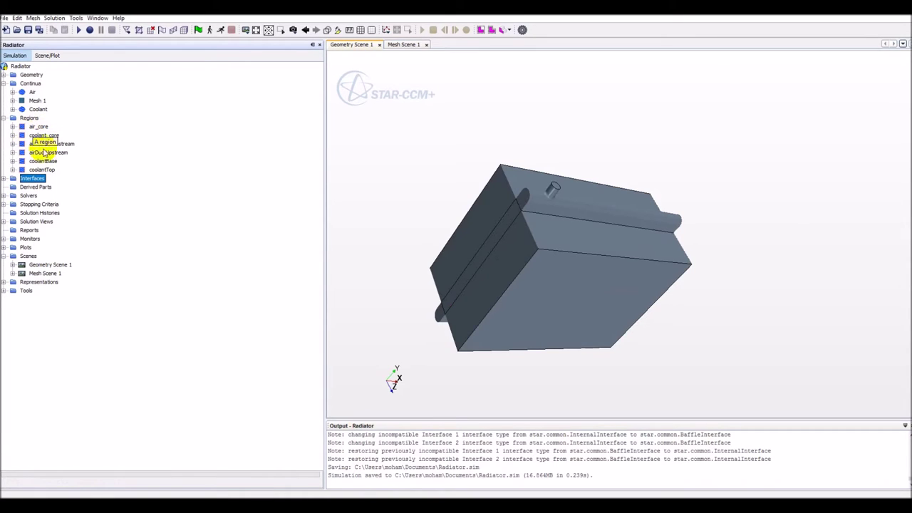
Set the type of the airDuctUpstream region's Air_inlet boundary to Velocity Inlet.
{"action": "left_click", "coordinate": [48, 152]}
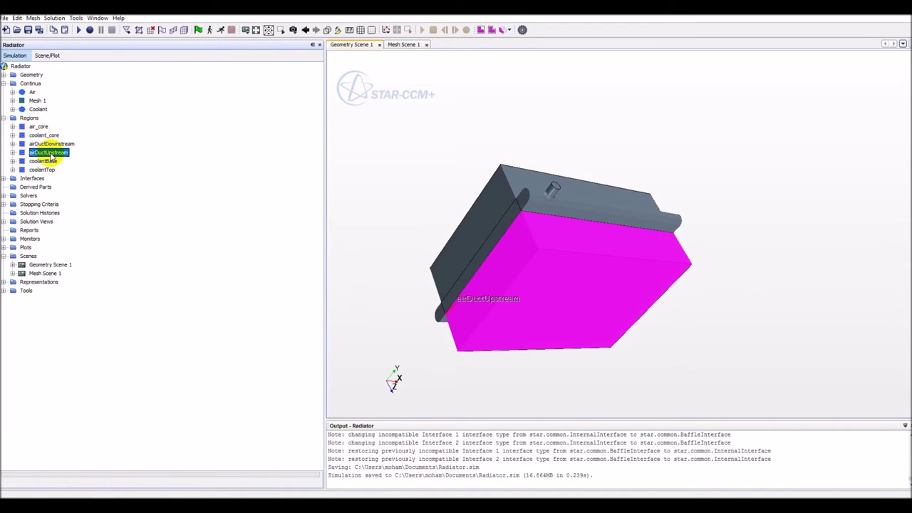
{"action": "left_click", "coordinate": [12, 152]}
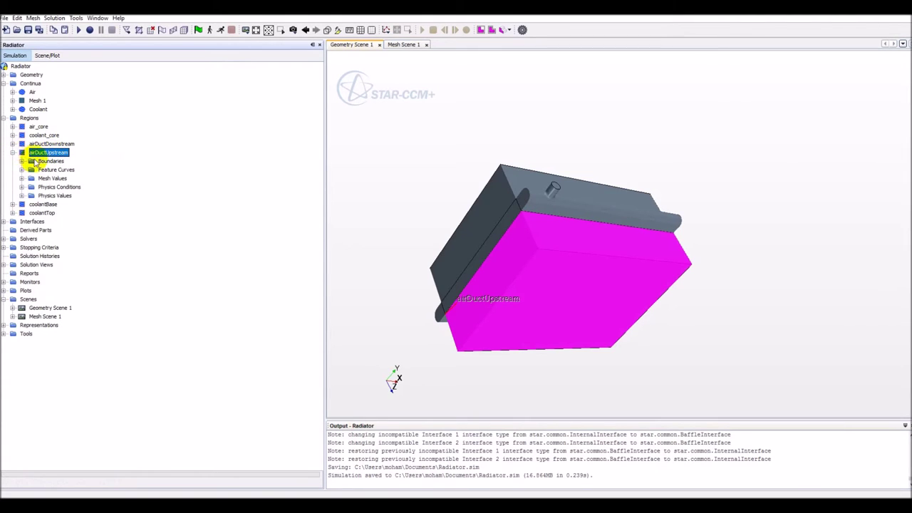
{"action": "left_click", "coordinate": [22, 161]}
{"action": "left_click", "coordinate": [57, 169]}
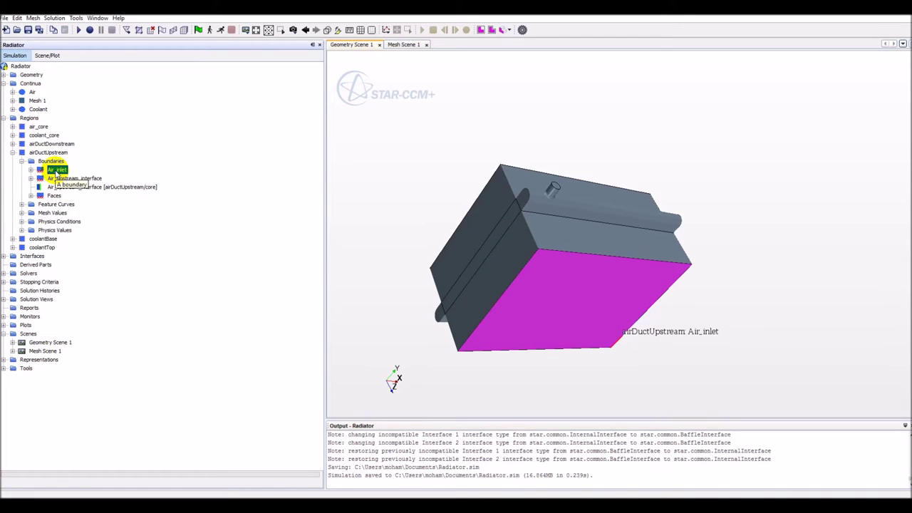
{"action": "right_click", "coordinate": [56, 172]}
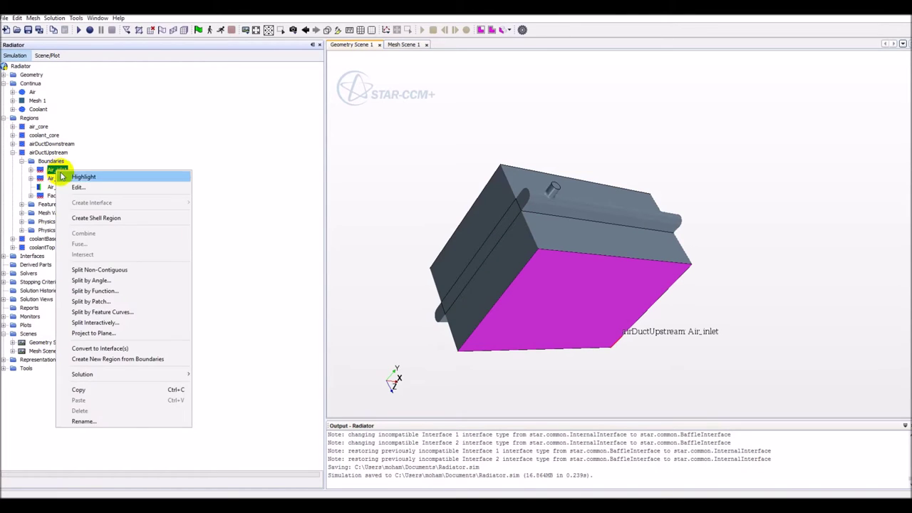
{"action": "left_click", "coordinate": [75, 186]}
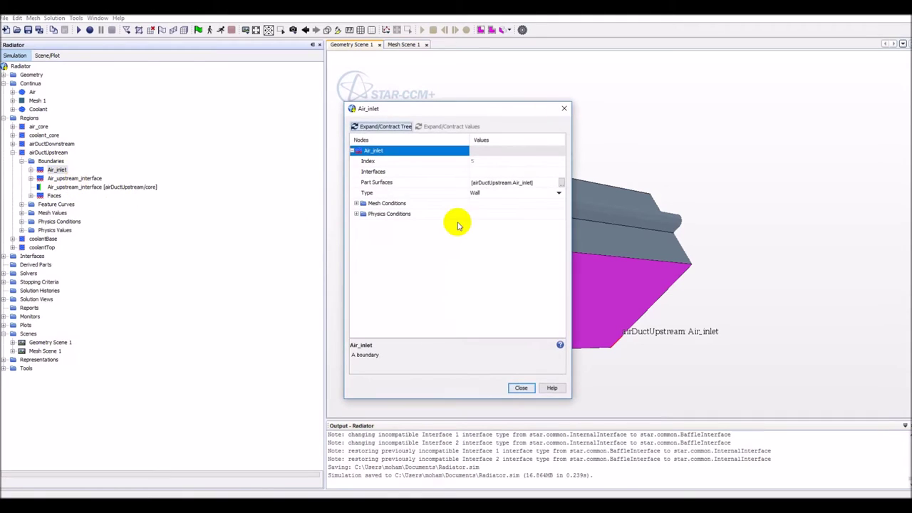
{"action": "left_click", "coordinate": [526, 192]}
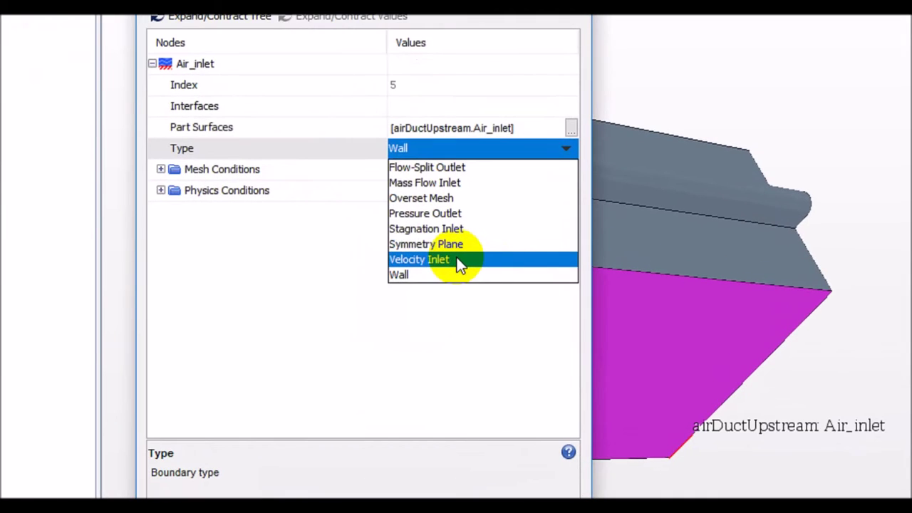
{"action": "left_click", "coordinate": [502, 249]}
{"action": "left_click", "coordinate": [487, 442]}
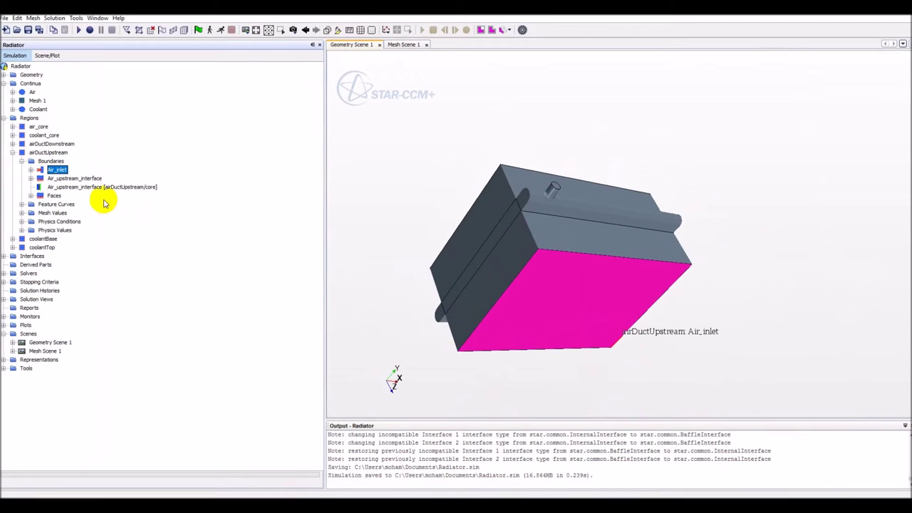
Set the constant static temperature of the Air_inlet boundary to 308 K.
{"action": "left_click", "coordinate": [75, 178]}
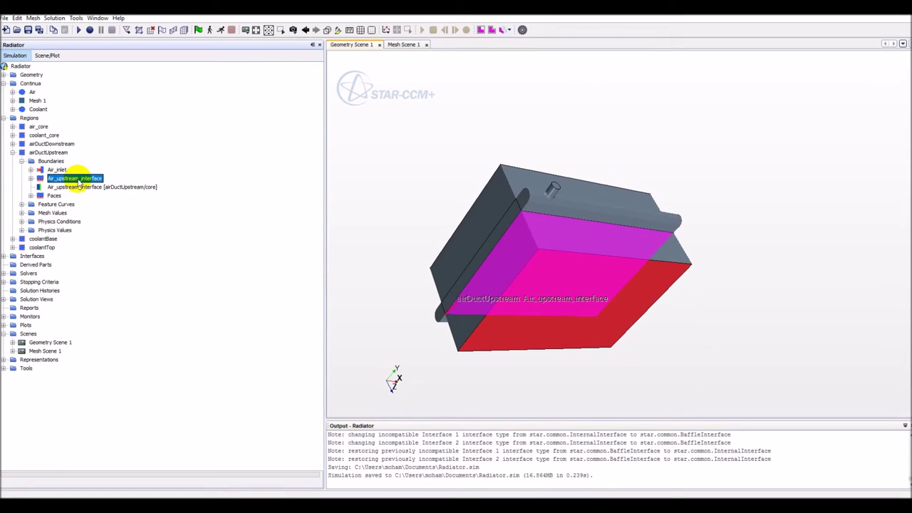
{"action": "left_click", "coordinate": [40, 170]}
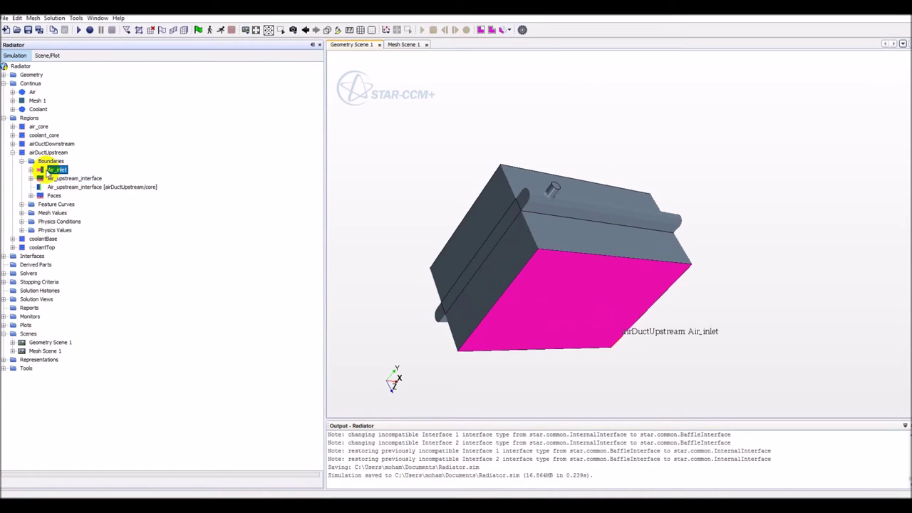
{"action": "left_click", "coordinate": [31, 171]}
{"action": "left_click", "coordinate": [40, 195]}
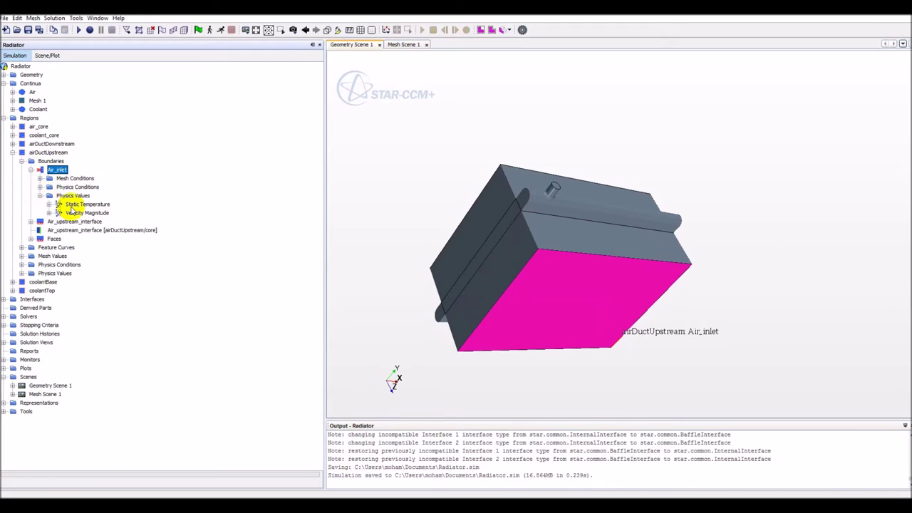
{"action": "double_click", "coordinate": [73, 205]}
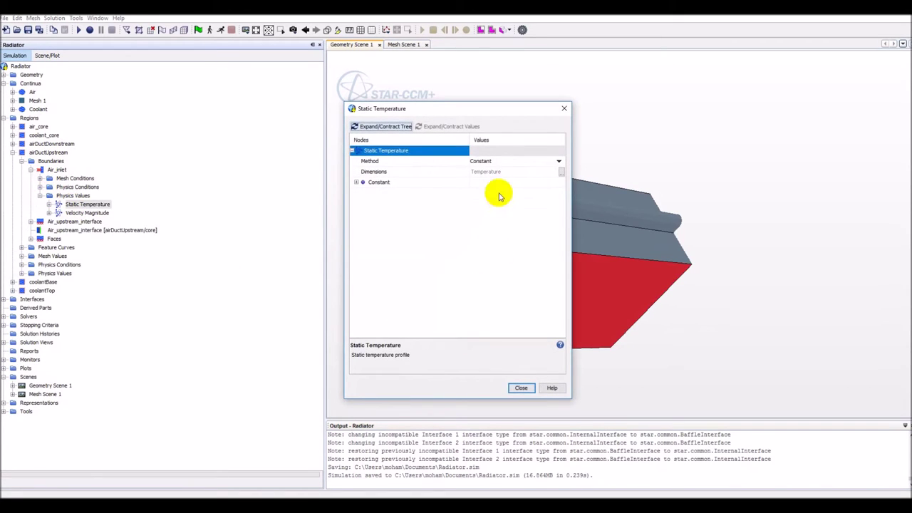
{"action": "left_click", "coordinate": [379, 182]}
{"action": "left_click", "coordinate": [355, 183]}
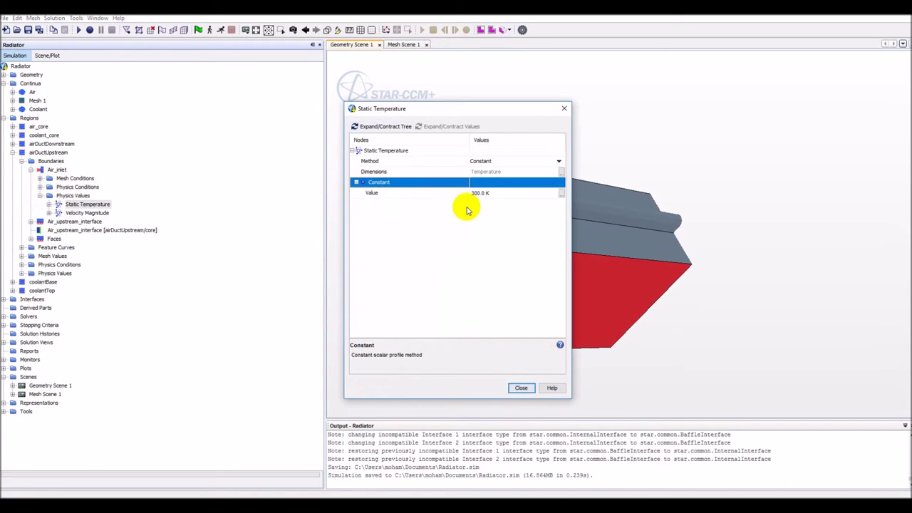
{"action": "left_click", "coordinate": [479, 192]}
{"action": "type", "text": "308"}
{"action": "key", "text": "Return"}
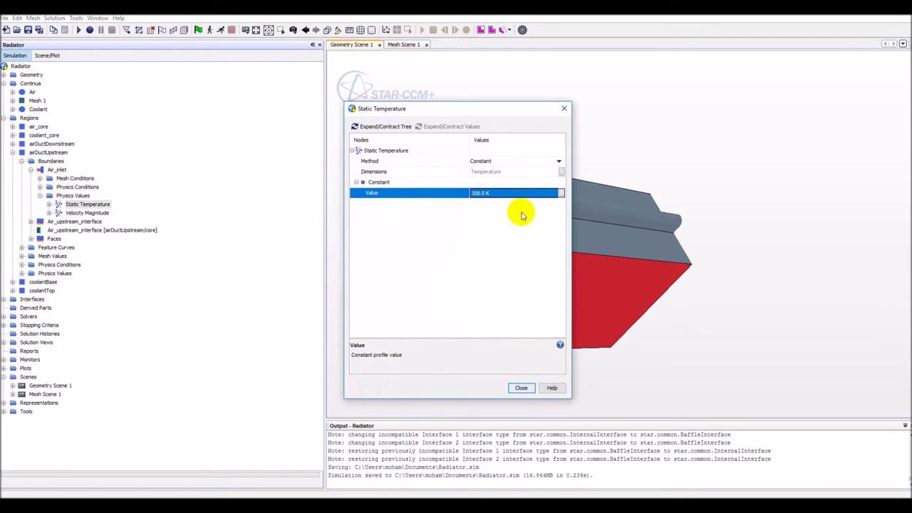
{"action": "left_click", "coordinate": [521, 388]}
Set the Air_inlet boundary's constant velocity magnitude to 20 m/s and collapse the airDuctUpstream region.
{"action": "left_click", "coordinate": [98, 212]}
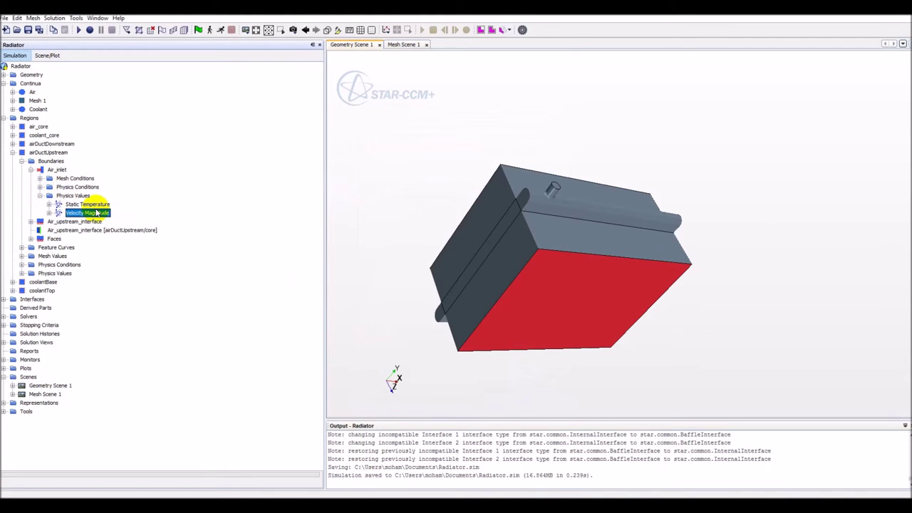
{"action": "double_click", "coordinate": [97, 212]}
{"action": "left_click", "coordinate": [356, 182]}
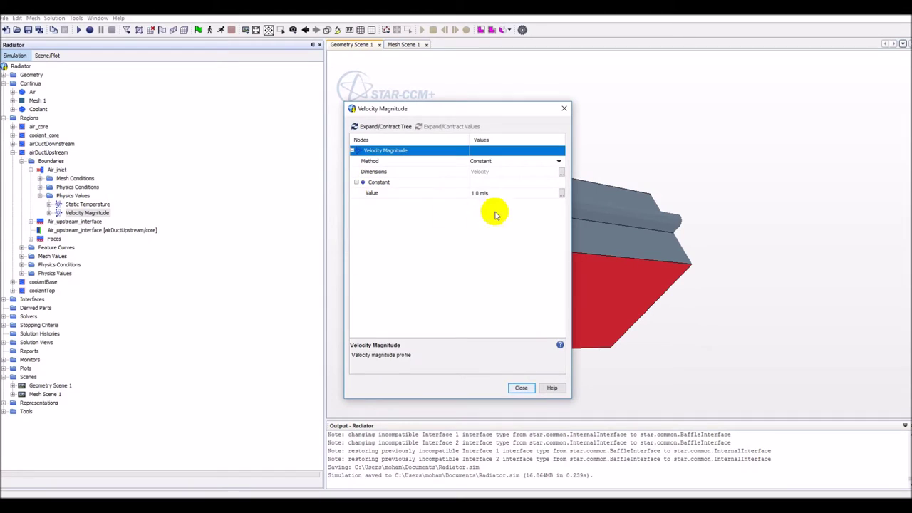
{"action": "left_click", "coordinate": [484, 193]}
{"action": "key", "text": "Return"}
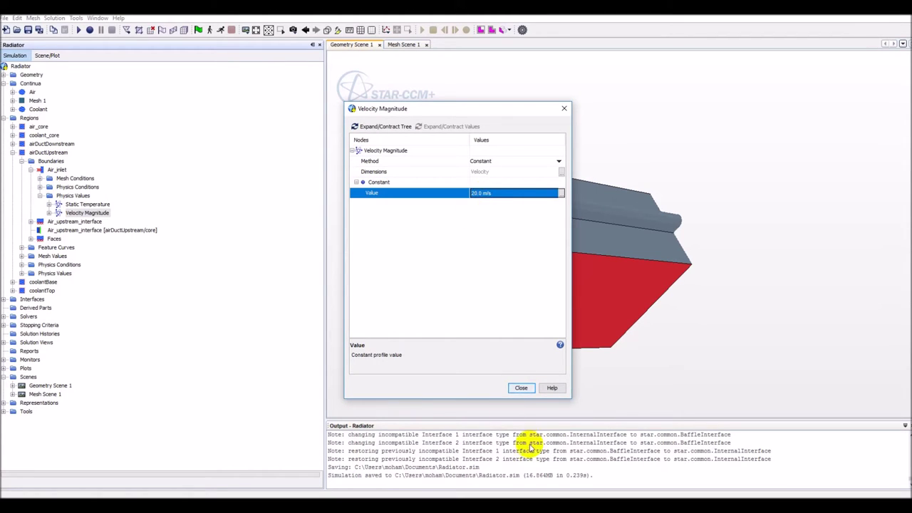
{"action": "left_click", "coordinate": [521, 389]}
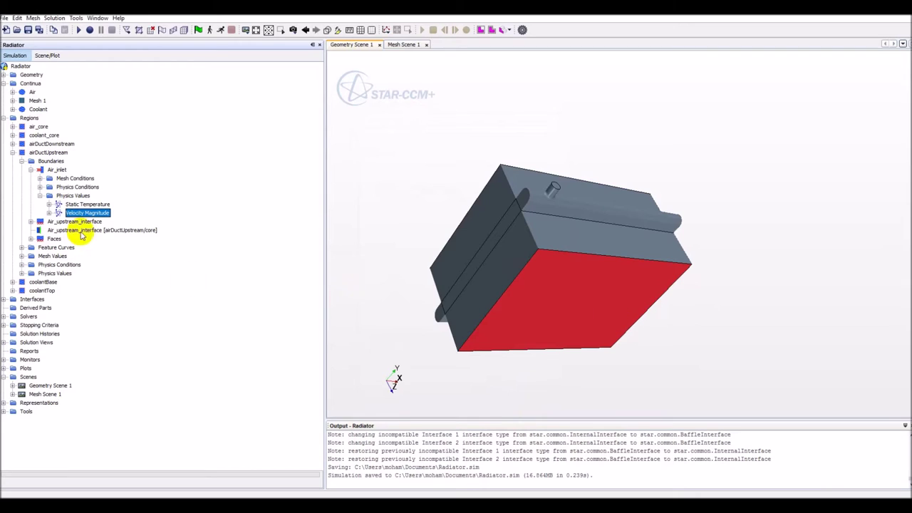
{"action": "left_click", "coordinate": [12, 152]}
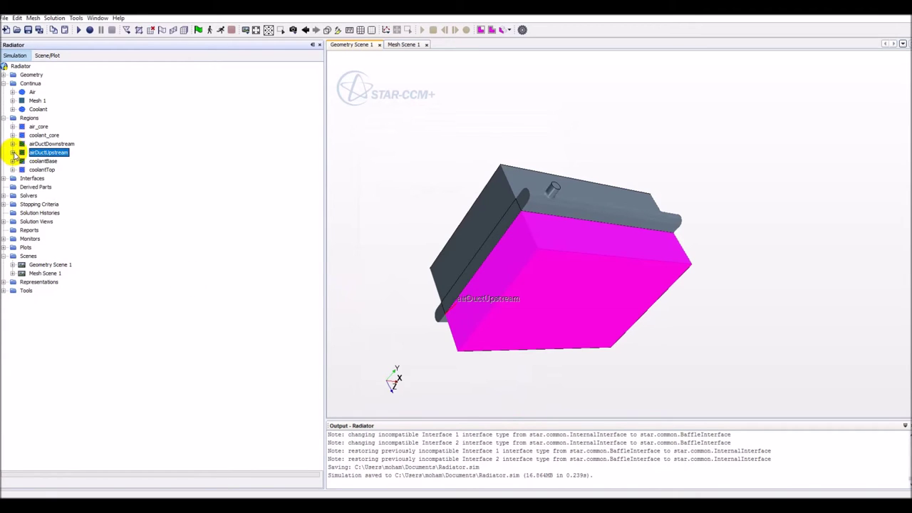
Set the type of the airDuctDownstream region's Air_pressure_out boundary to Pressure Outlet.
{"action": "left_click", "coordinate": [38, 144]}
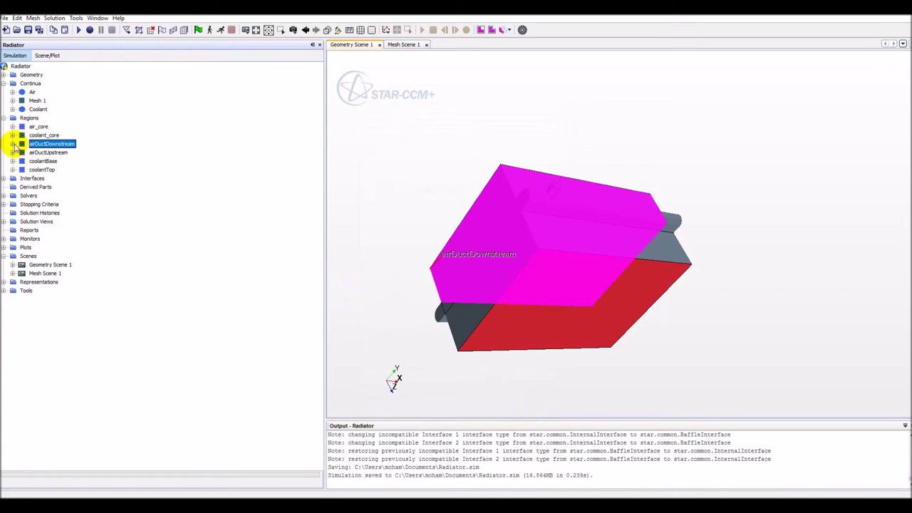
{"action": "left_click", "coordinate": [13, 144]}
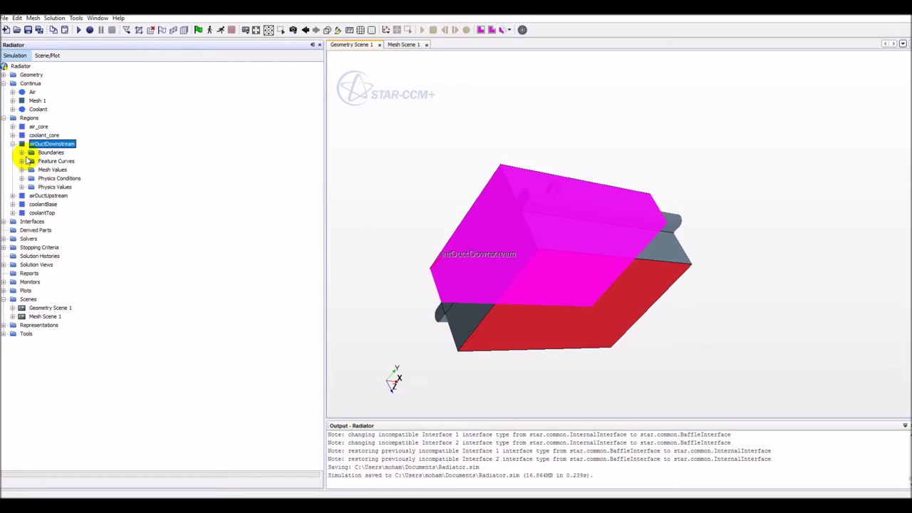
{"action": "left_click", "coordinate": [23, 153]}
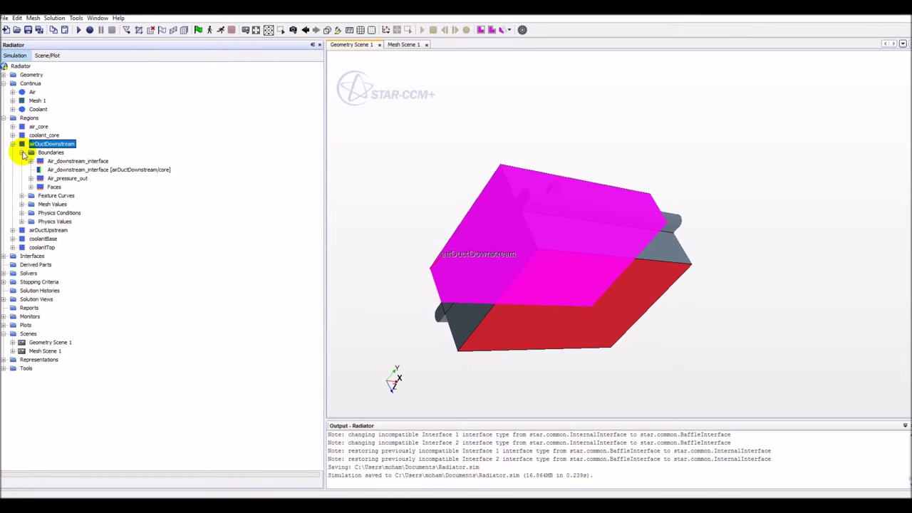
{"action": "left_click", "coordinate": [74, 161]}
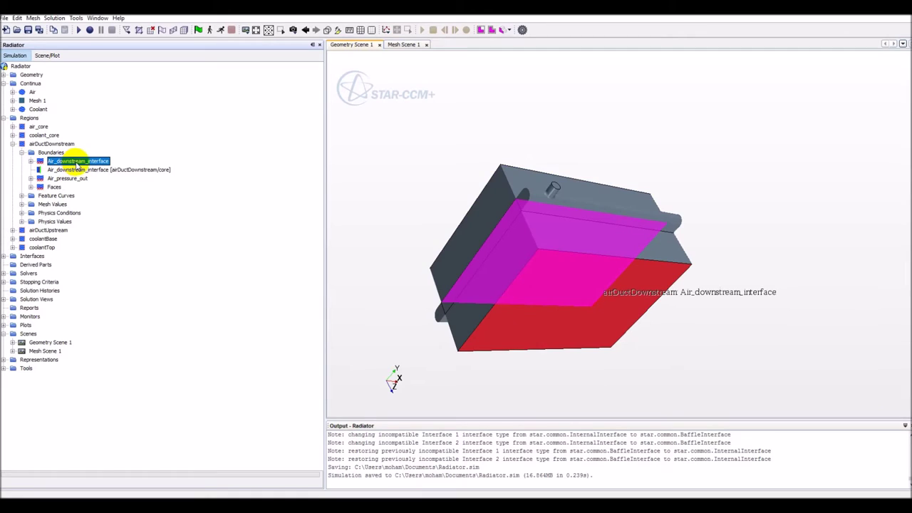
{"action": "left_click", "coordinate": [69, 178]}
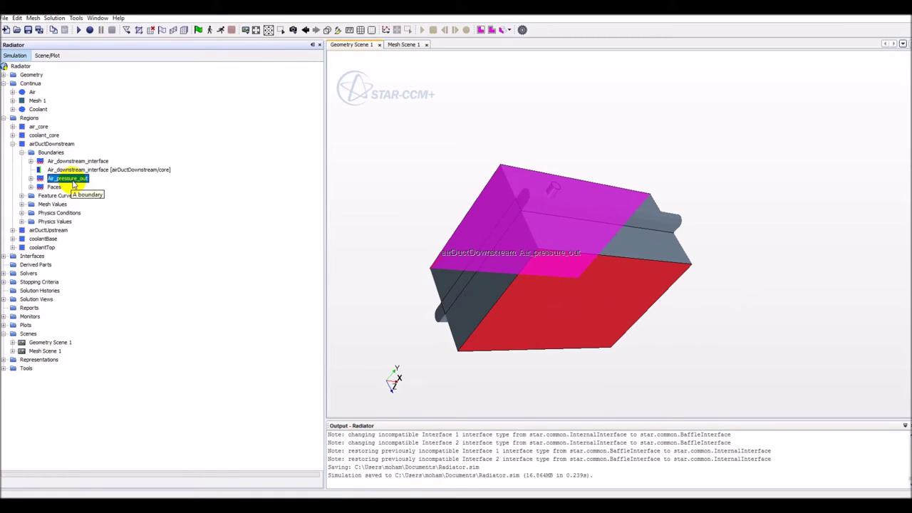
{"action": "right_click", "coordinate": [74, 184]}
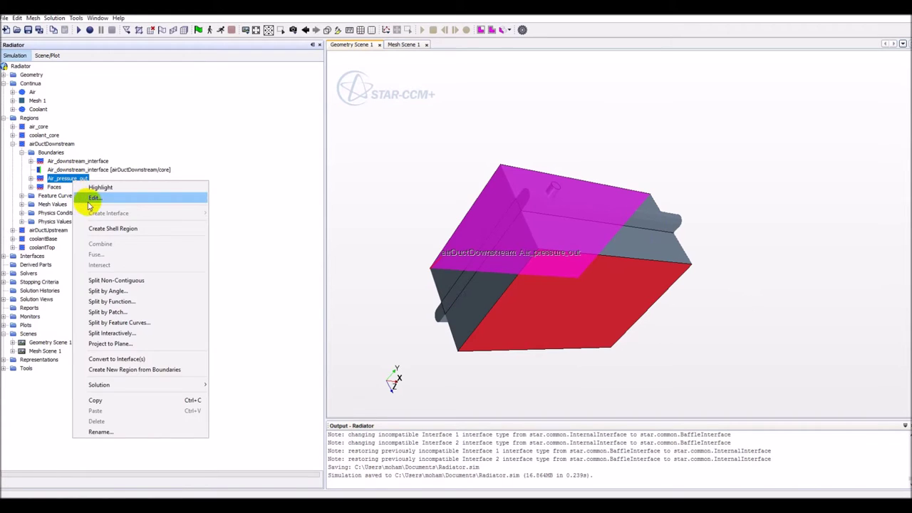
{"action": "left_click", "coordinate": [78, 198]}
{"action": "left_click", "coordinate": [545, 193]}
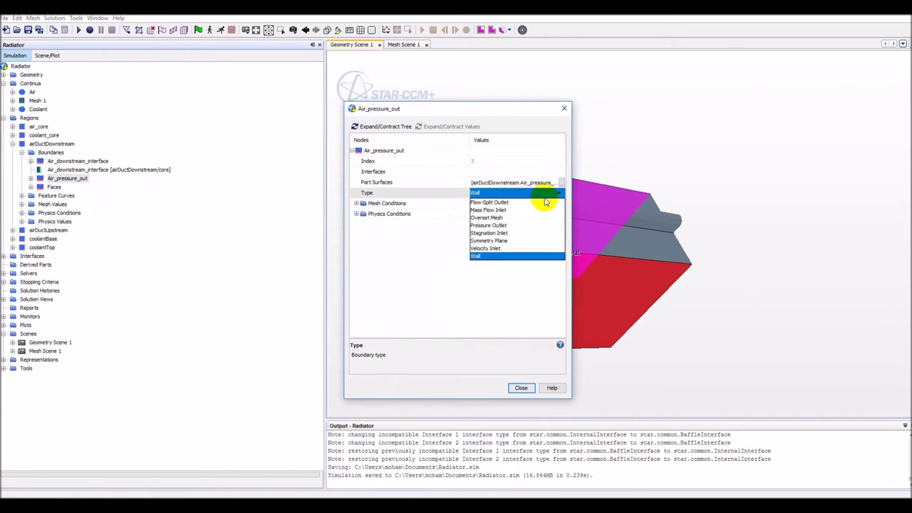
{"action": "left_click", "coordinate": [522, 225]}
{"action": "left_click", "coordinate": [521, 389]}
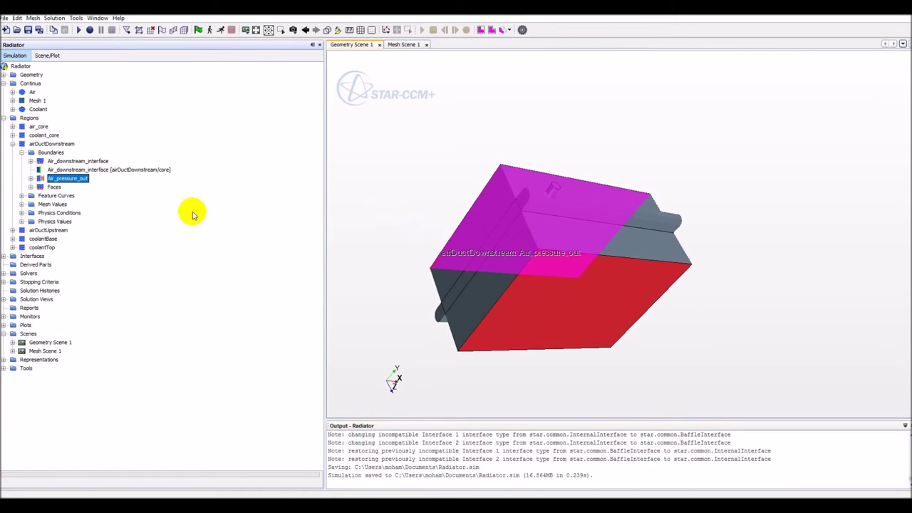
{"action": "left_click", "coordinate": [12, 144]}
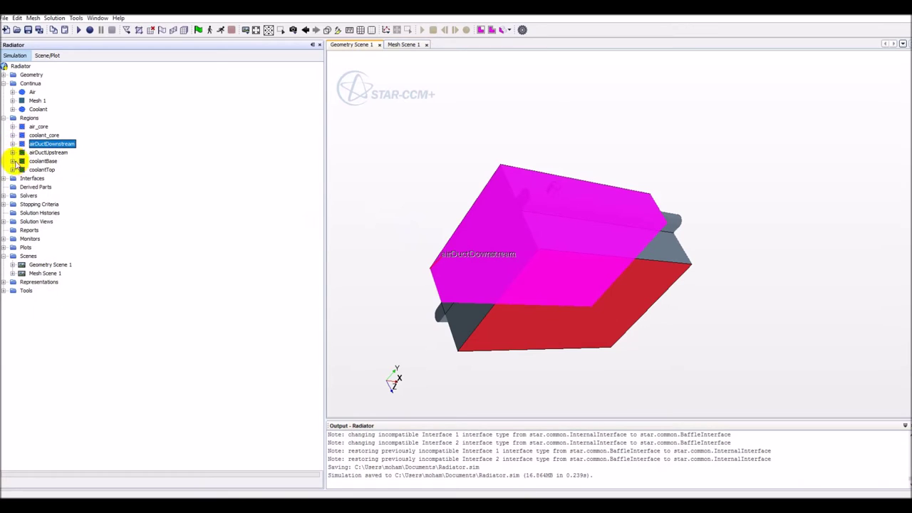
Set the type of the coolantTop region's Coolant_inlet boundary to Mass Flow Inlet.
{"action": "left_click", "coordinate": [12, 170]}
{"action": "left_click", "coordinate": [22, 178]}
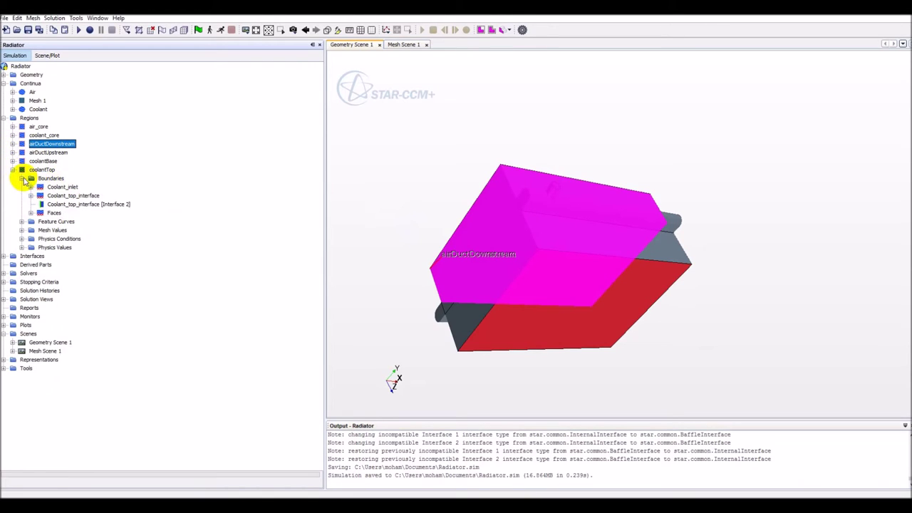
{"action": "left_click", "coordinate": [45, 187]}
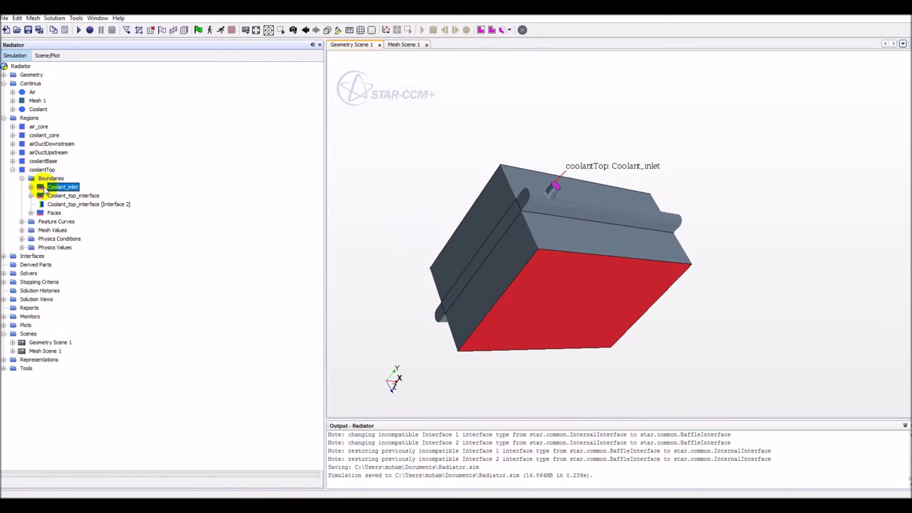
{"action": "right_click", "coordinate": [45, 187]}
{"action": "left_click", "coordinate": [67, 193]}
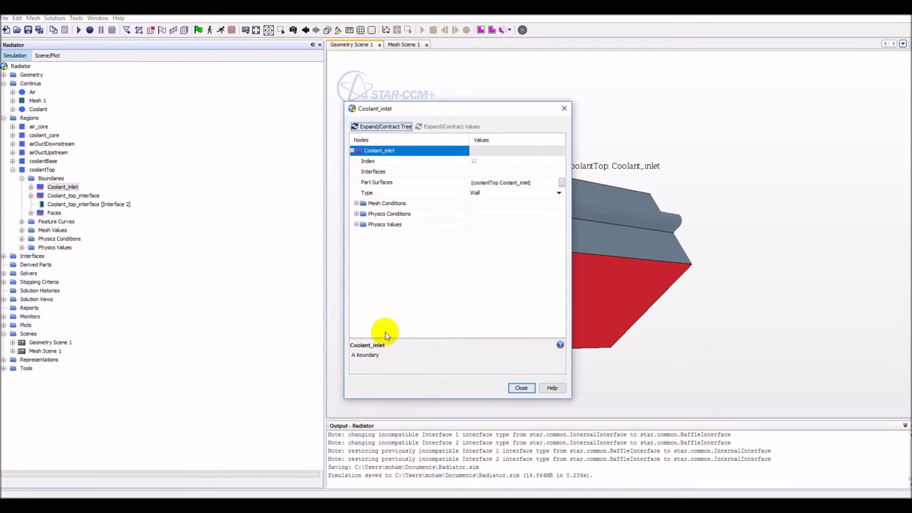
{"action": "left_click", "coordinate": [513, 193]}
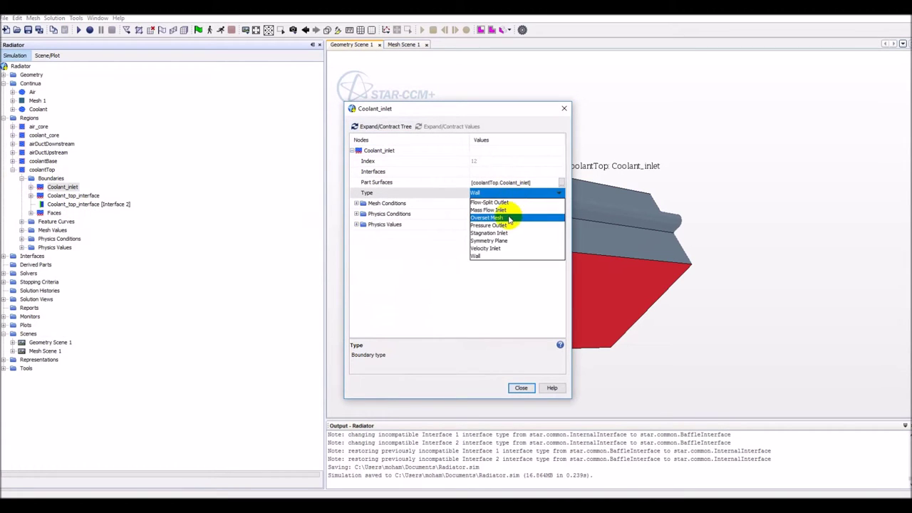
{"action": "left_click", "coordinate": [514, 215]}
{"action": "left_click", "coordinate": [521, 387]}
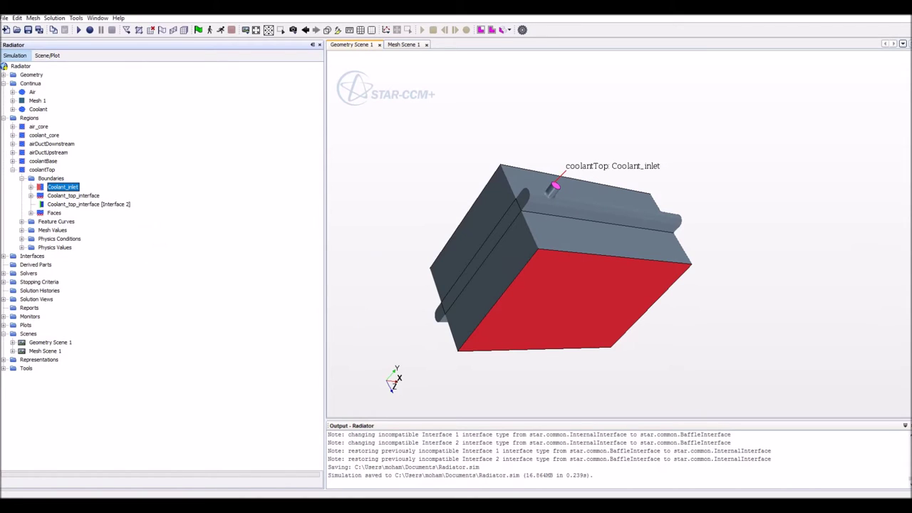
Set the Coolant_inlet boundary's constant mass flow rate to 1.8 kg/s.
{"action": "left_click", "coordinate": [30, 187]}
{"action": "left_click", "coordinate": [40, 212]}
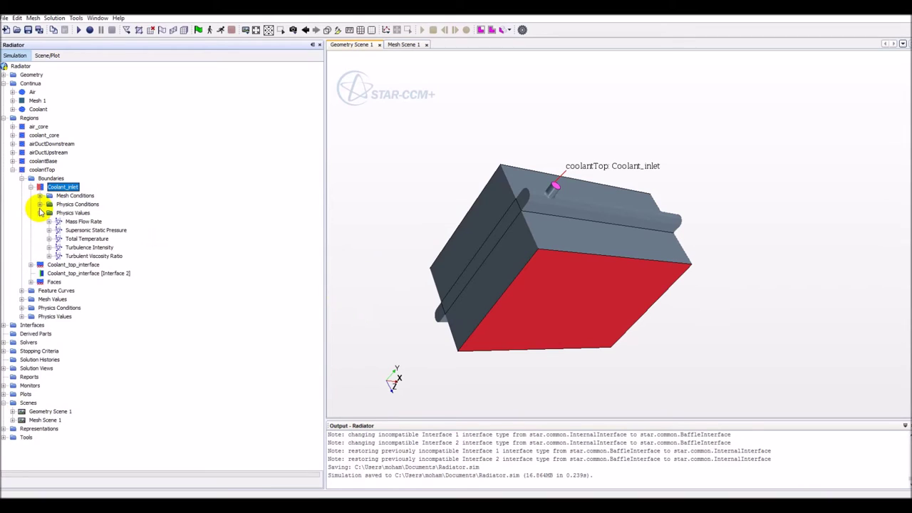
{"action": "left_click", "coordinate": [49, 221]}
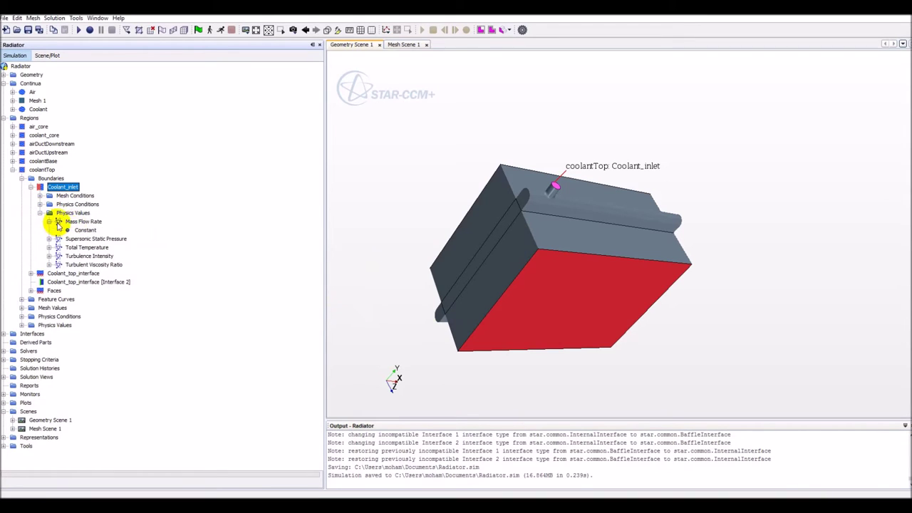
{"action": "double_click", "coordinate": [82, 230]}
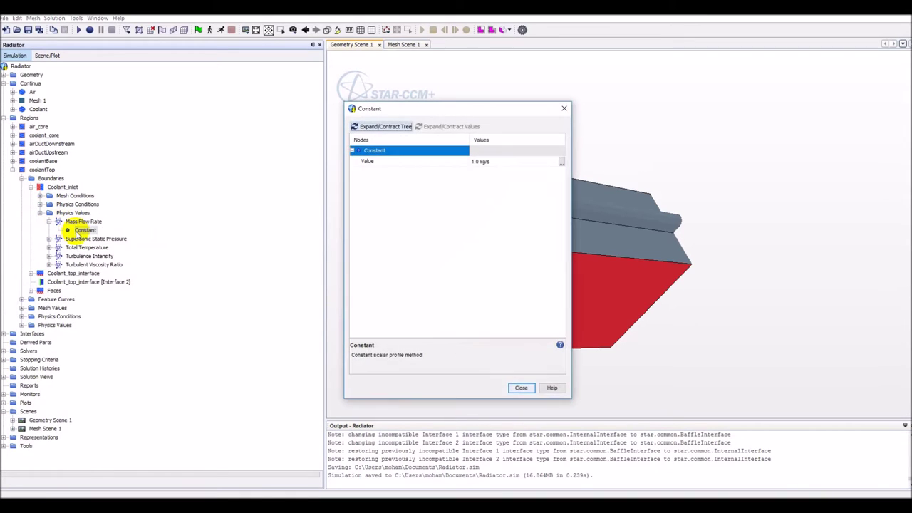
{"action": "left_click", "coordinate": [483, 162]}
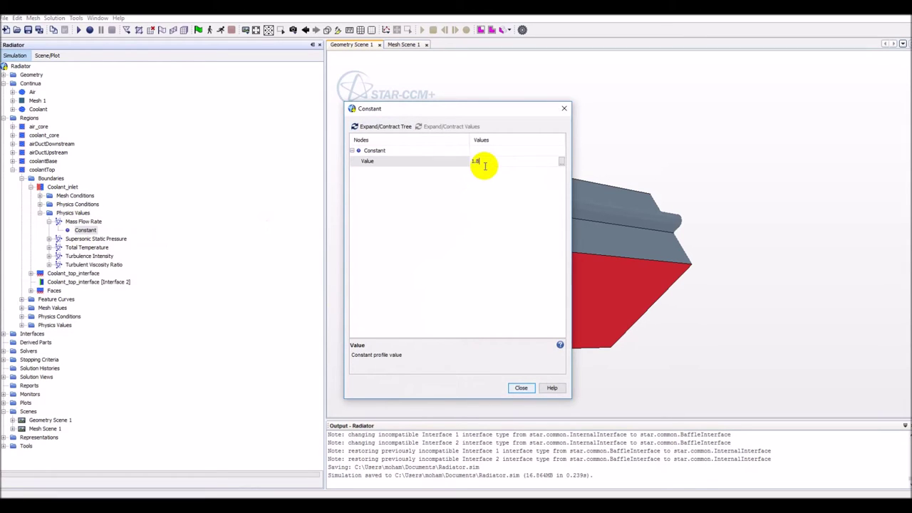
{"action": "type", "text": "1.8"}
{"action": "key", "text": "Return"}
{"action": "left_click", "coordinate": [521, 388]}
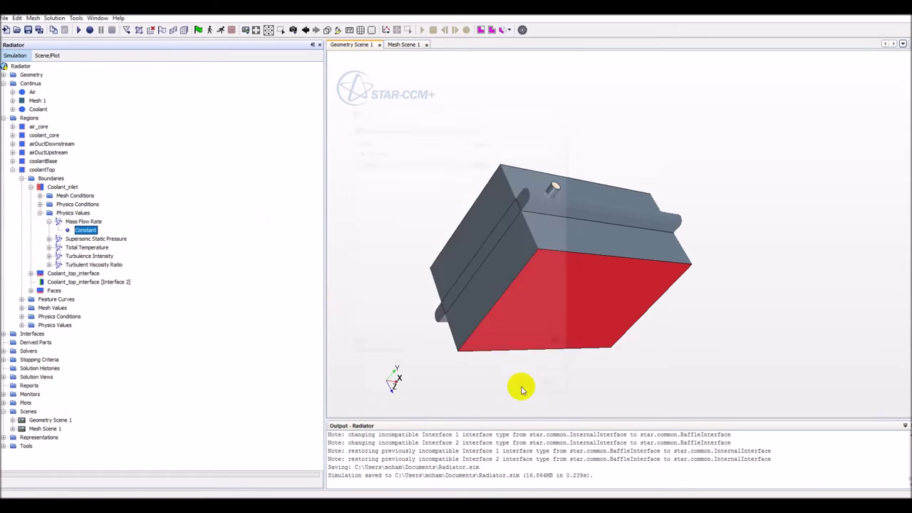
Set the Coolant_inlet boundary's constant total temperature to 380 K and collapse the coolantTop region.
{"action": "double_click", "coordinate": [76, 248]}
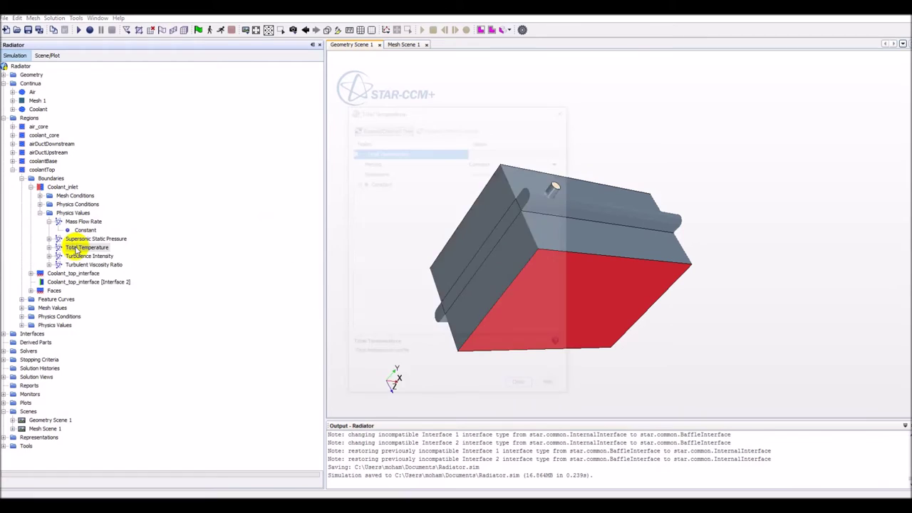
{"action": "left_click", "coordinate": [356, 181]}
{"action": "left_click", "coordinate": [489, 193]}
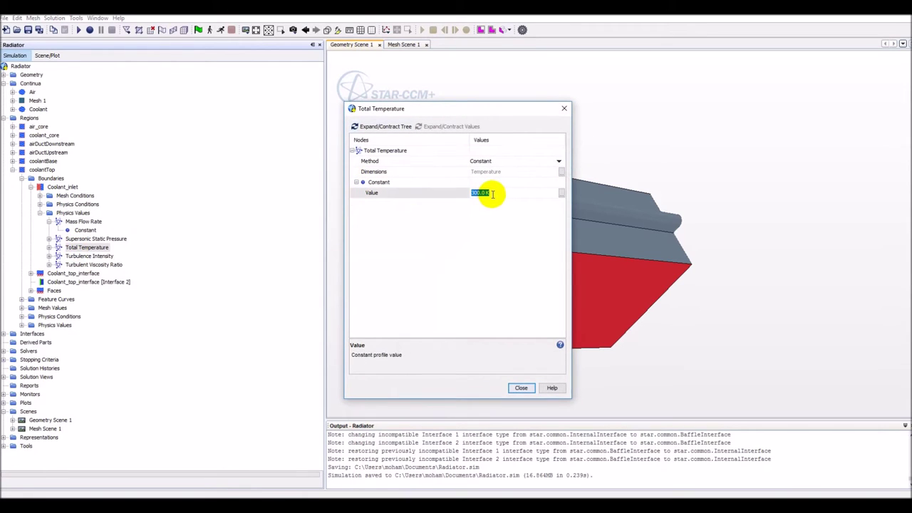
{"action": "type", "text": "380"}
{"action": "key", "text": "Return"}
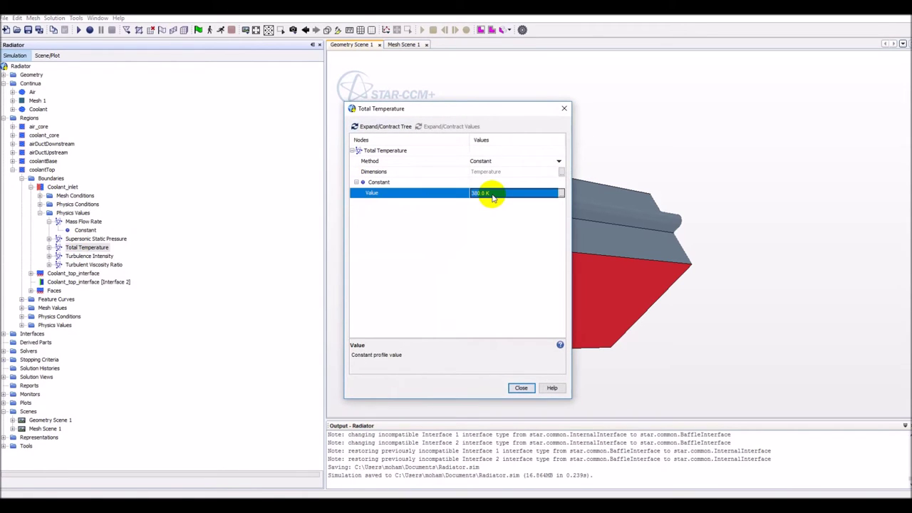
{"action": "left_click", "coordinate": [519, 389]}
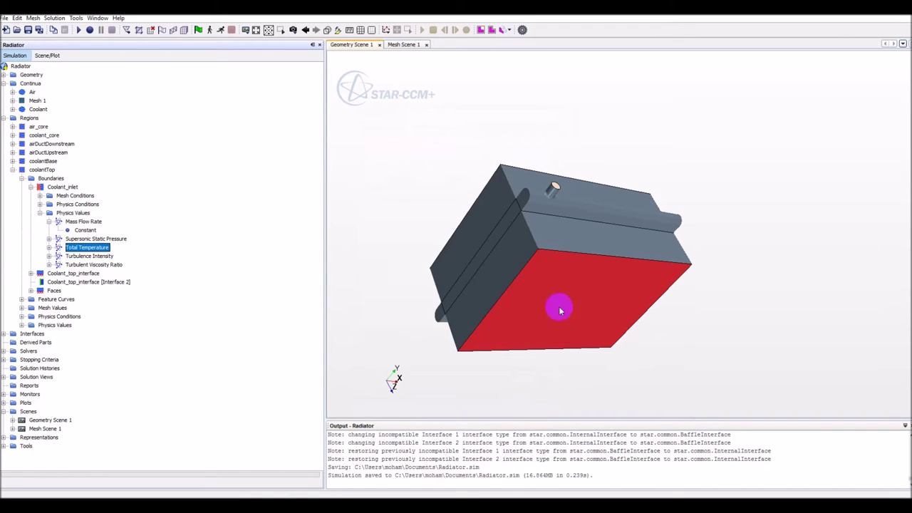
{"action": "left_click", "coordinate": [13, 170]}
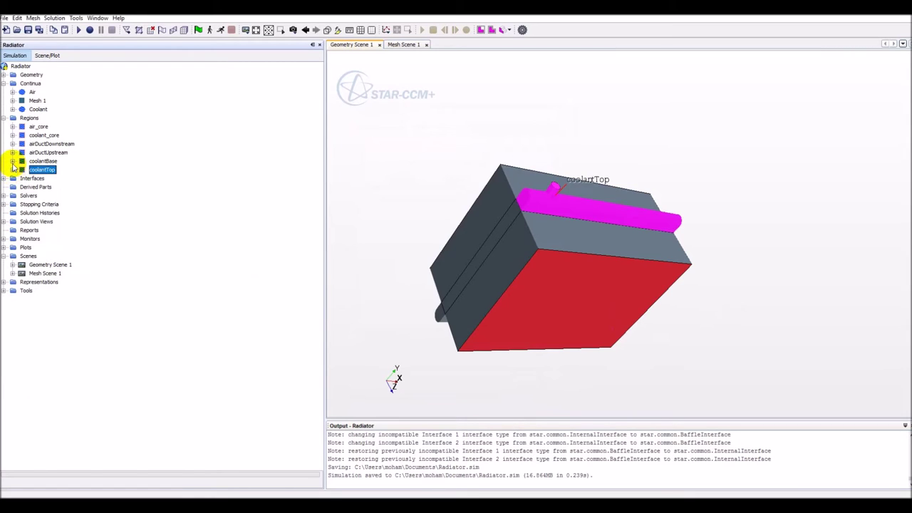
Set the type of the coolantBase region's Coolant_base_interface boundary to Pressure Outlet and collapse the region.
{"action": "left_click", "coordinate": [13, 161]}
{"action": "left_click", "coordinate": [22, 170]}
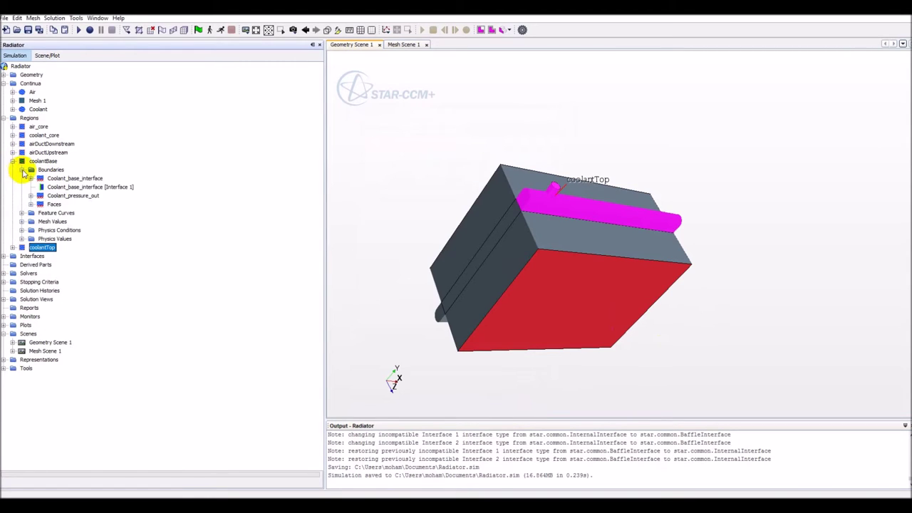
{"action": "right_click", "coordinate": [63, 178]}
{"action": "left_click", "coordinate": [77, 183]}
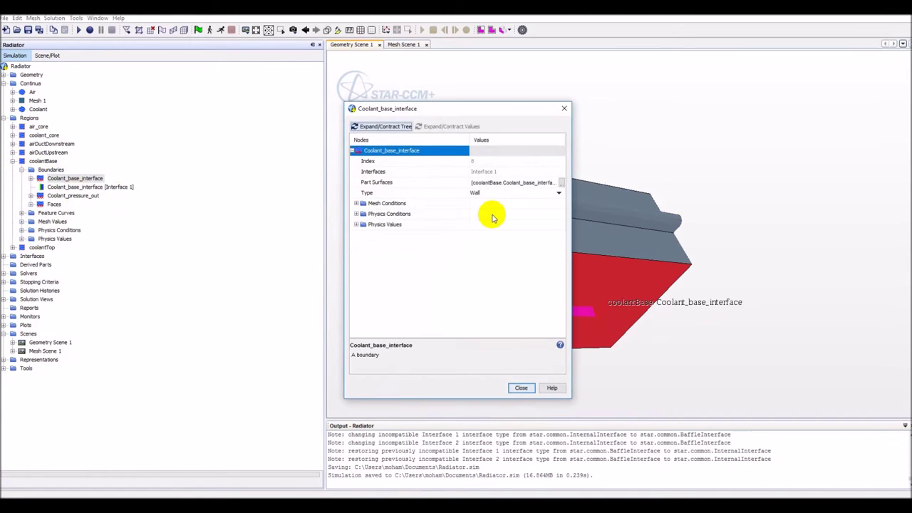
{"action": "left_click", "coordinate": [546, 193]}
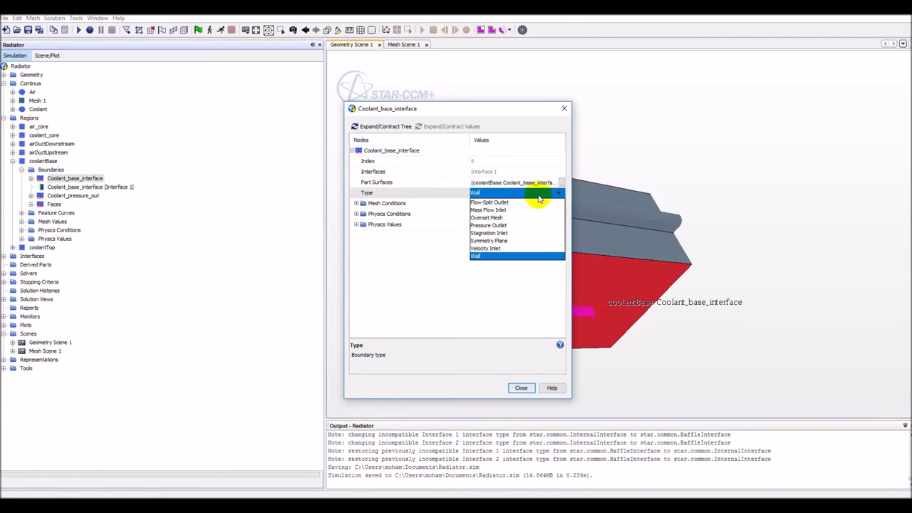
{"action": "left_click", "coordinate": [512, 225]}
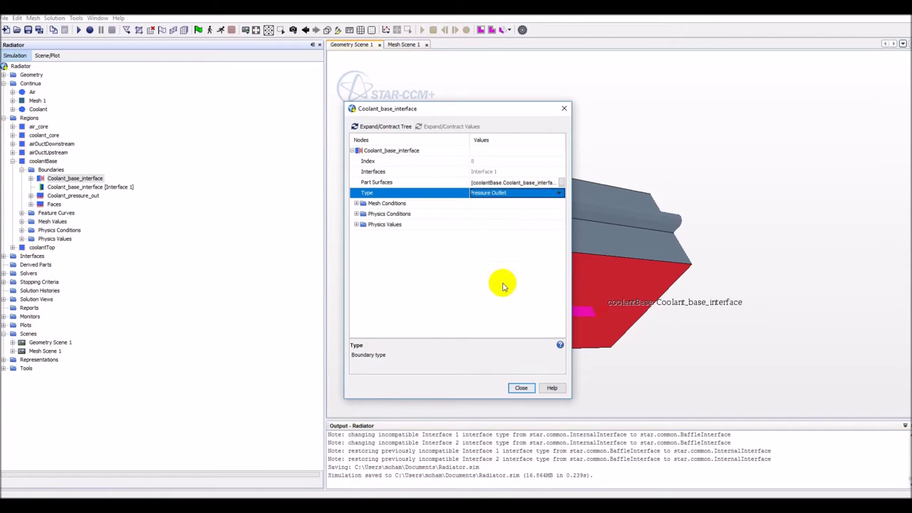
{"action": "left_click", "coordinate": [521, 387]}
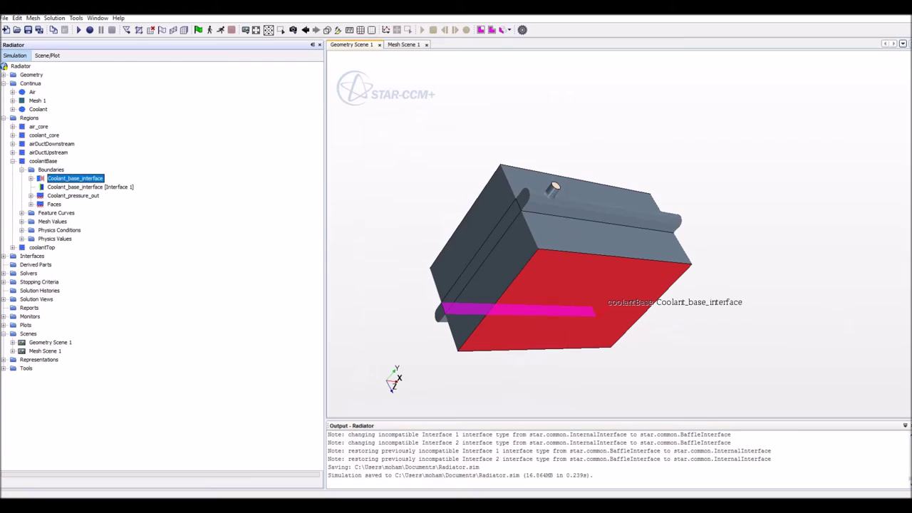
{"action": "left_click", "coordinate": [22, 169]}
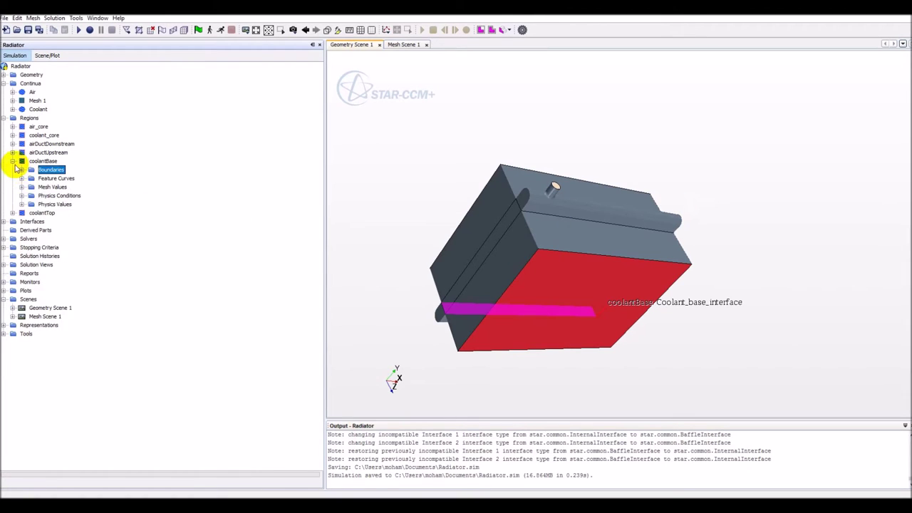
{"action": "left_click", "coordinate": [12, 161]}
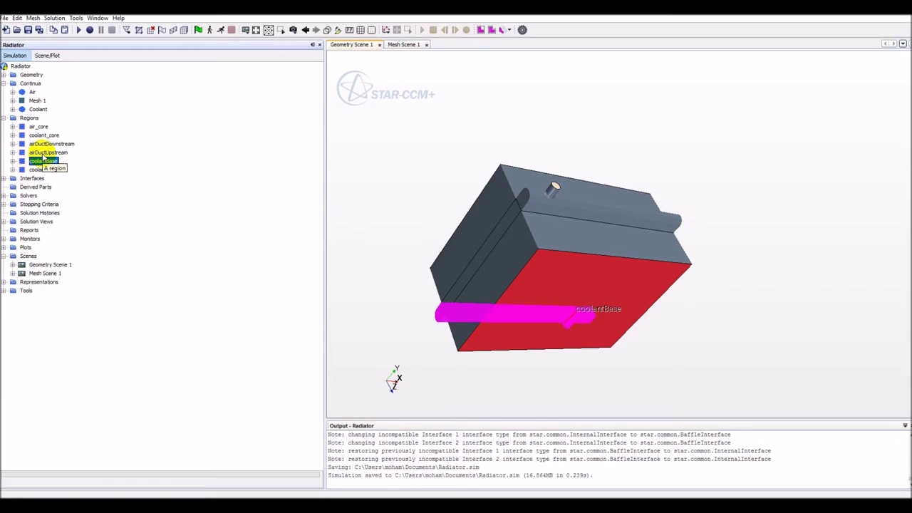
Change the type of the air_core region to Porous Region.
{"action": "left_click", "coordinate": [37, 127]}
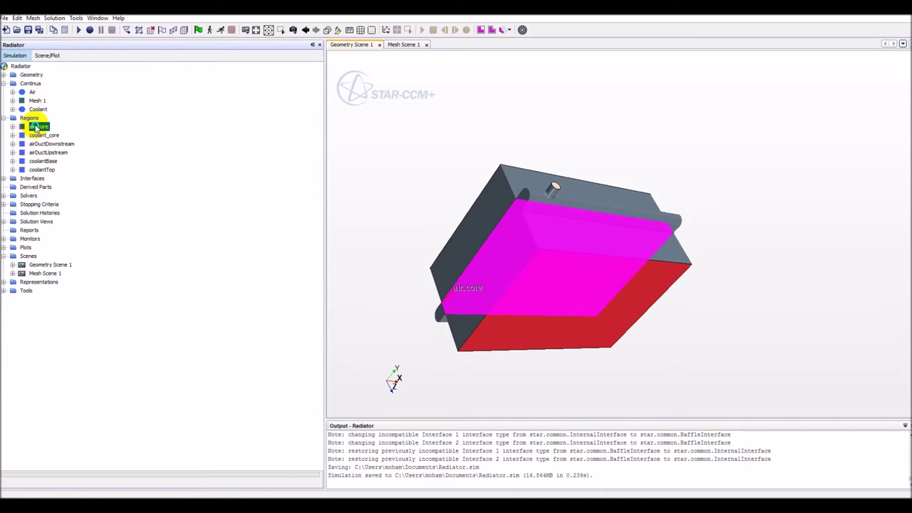
{"action": "right_click", "coordinate": [37, 128]}
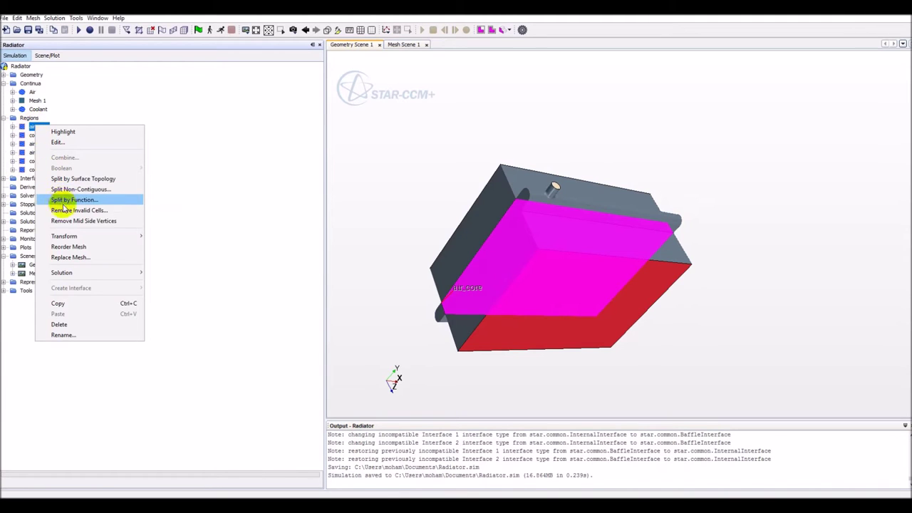
{"action": "left_click", "coordinate": [80, 144]}
{"action": "left_click", "coordinate": [499, 191]}
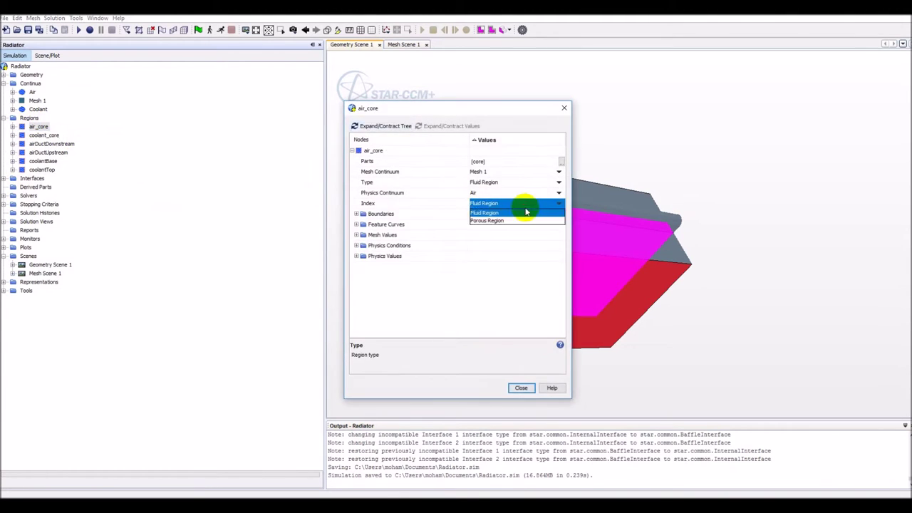
{"action": "left_click", "coordinate": [511, 214]}
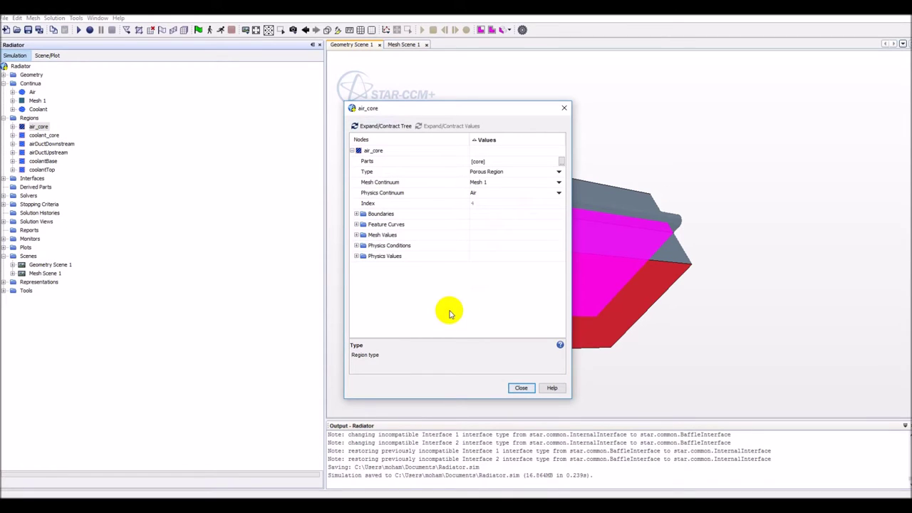
{"action": "left_click", "coordinate": [521, 389]}
Compare the air_core and coolant_core regions by highlighting each one in the geometry scene.
{"action": "left_click", "coordinate": [48, 136]}
{"action": "left_click", "coordinate": [39, 127]}
{"action": "left_click", "coordinate": [44, 136]}
{"action": "left_click_drag", "start_coordinate": [454, 251], "coordinate": [498, 284]}
{"action": "left_click_drag", "start_coordinate": [435, 226], "coordinate": [399, 230]}
{"action": "left_click", "coordinate": [40, 127]}
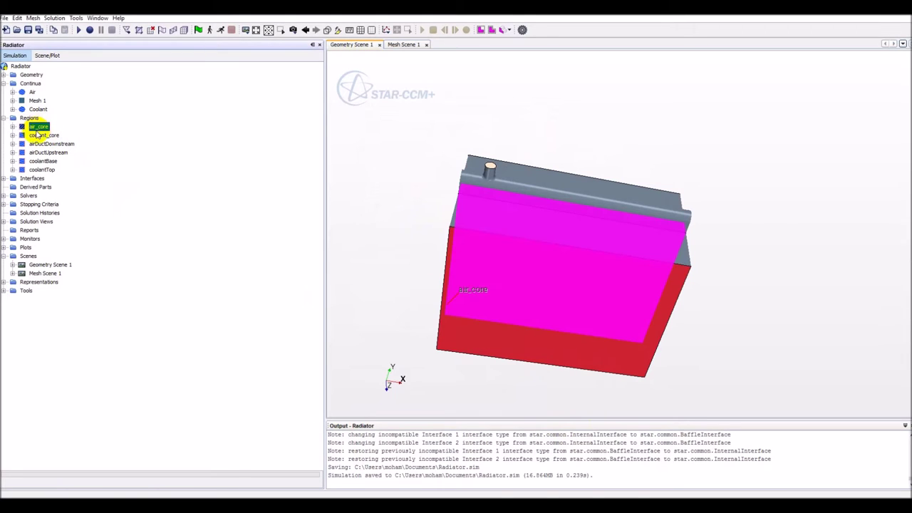
{"action": "left_click", "coordinate": [37, 134]}
{"action": "left_click_drag", "start_coordinate": [338, 187], "coordinate": [424, 212]}
Change the type of the coolant_core region to Porous Region.
{"action": "double_click", "coordinate": [44, 135]}
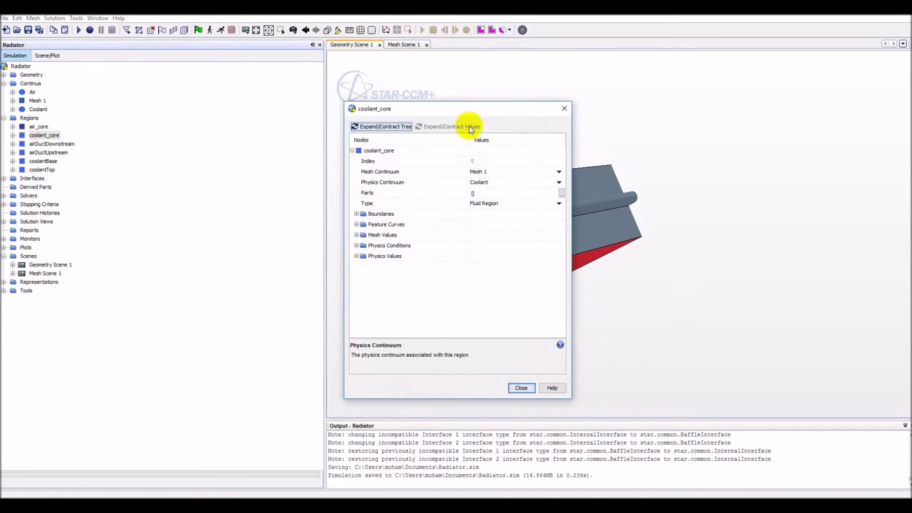
{"action": "left_click", "coordinate": [556, 204]}
{"action": "left_click", "coordinate": [499, 219]}
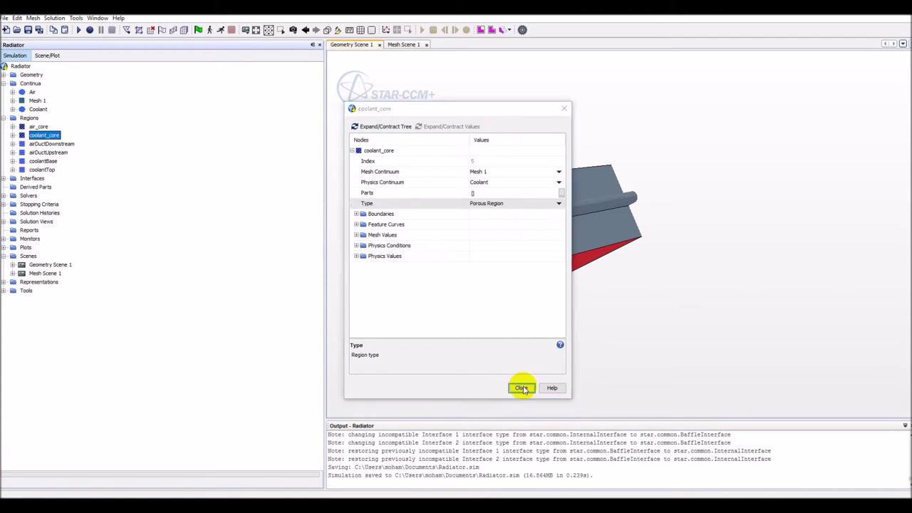
{"action": "left_click", "coordinate": [521, 387]}
Examine the coolantTop and core parts in the geometry scene, and collapse the Geometry and Continua nodes.
{"action": "left_click_drag", "start_coordinate": [452, 340], "coordinate": [352, 279]}
{"action": "left_click_drag", "start_coordinate": [430, 218], "coordinate": [550, 205]}
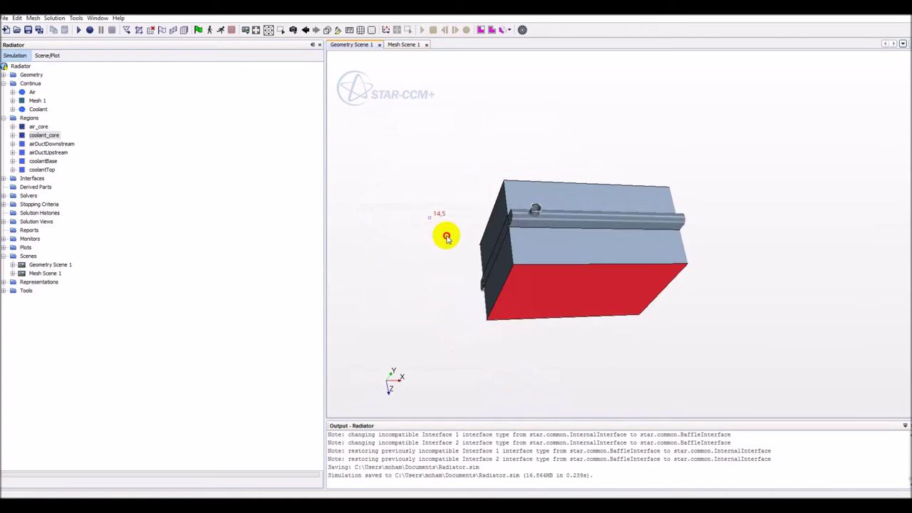
{"action": "left_click", "coordinate": [534, 207]}
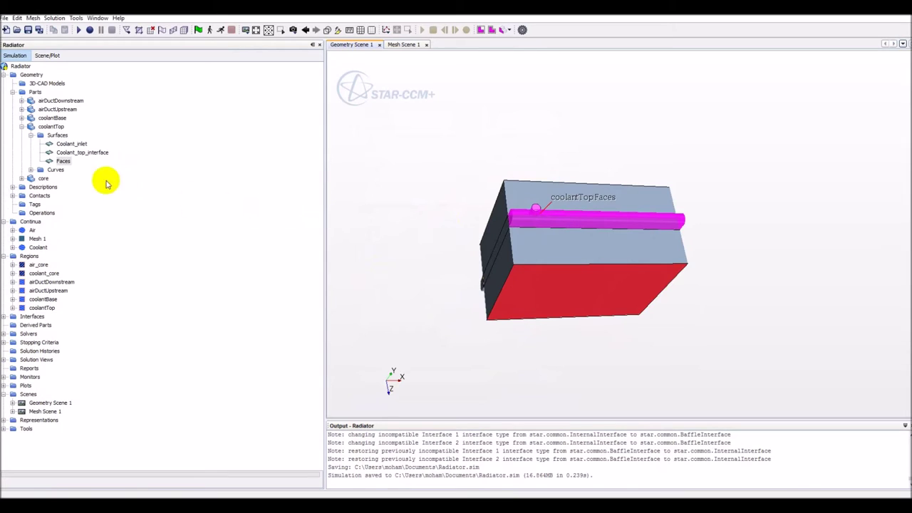
{"action": "left_click", "coordinate": [23, 127]}
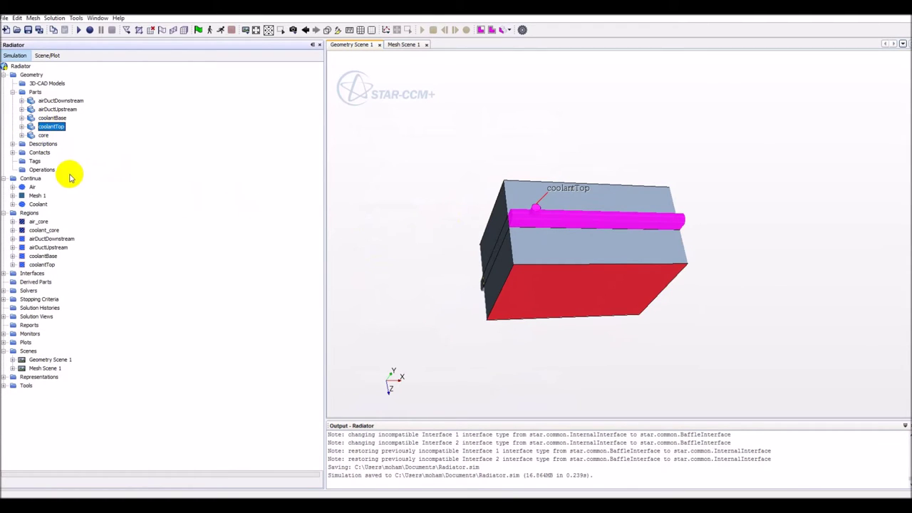
{"action": "left_click", "coordinate": [43, 135]}
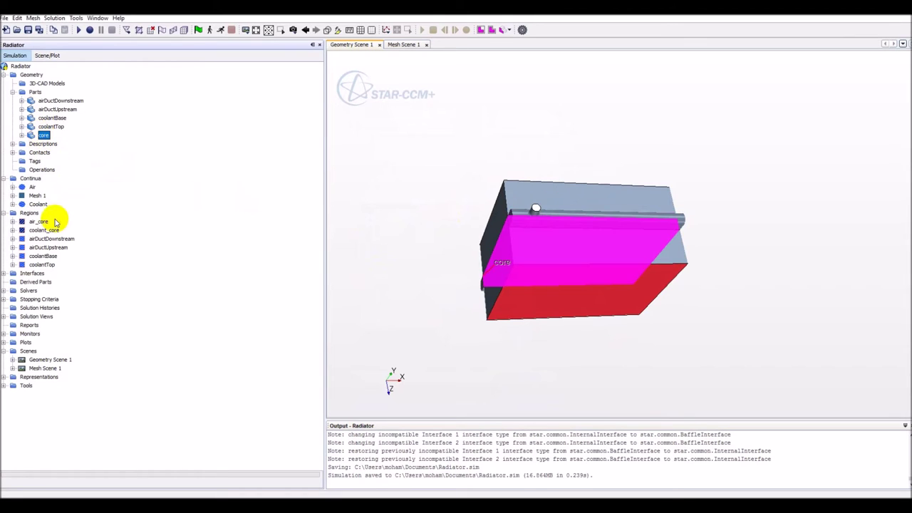
{"action": "left_click", "coordinate": [44, 230]}
{"action": "scroll", "coordinate": [421, 227], "scroll_direction": "up", "scroll_amount": 1}
{"action": "left_click_drag", "start_coordinate": [421, 227], "coordinate": [351, 219]}
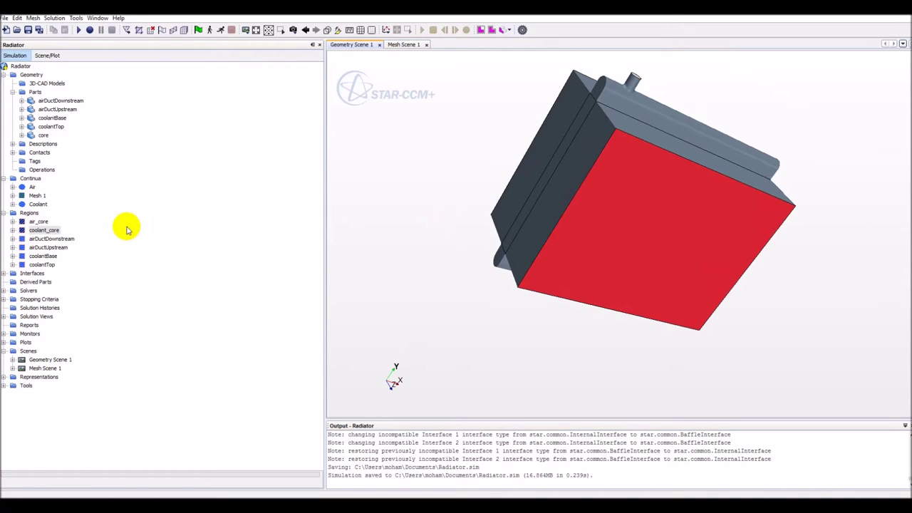
{"action": "left_click", "coordinate": [3, 178]}
{"action": "left_click", "coordinate": [12, 92]}
{"action": "left_click", "coordinate": [3, 74]}
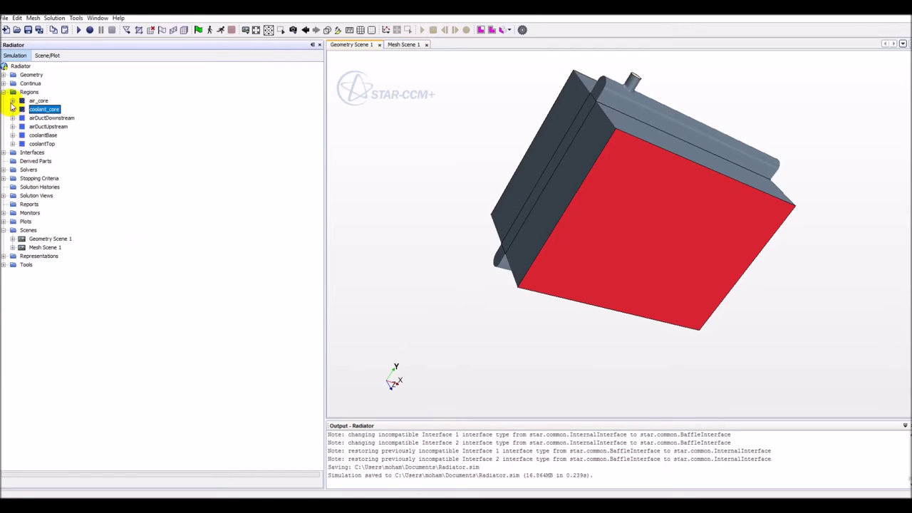
Set the XX component of the air_core region's porous inertial resistance principal tensor to a constant 10000 kg/m^4.
{"action": "left_click", "coordinate": [12, 101]}
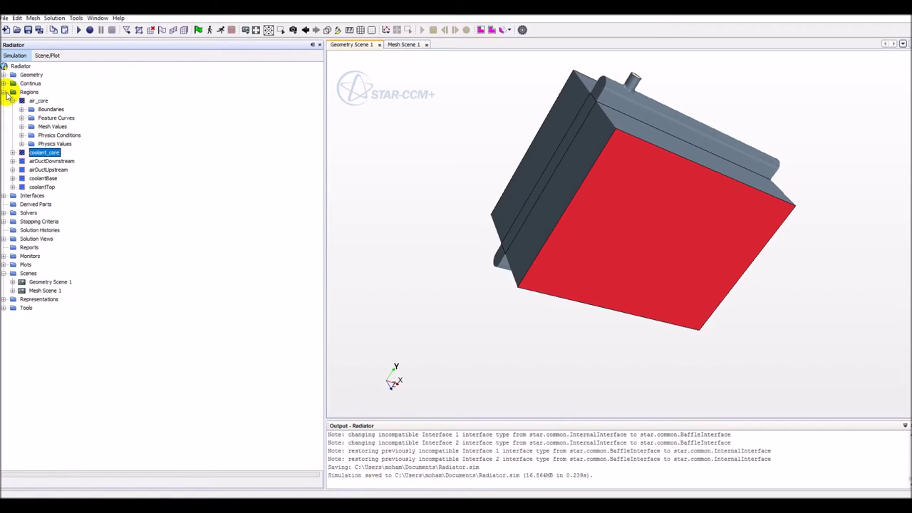
{"action": "left_click", "coordinate": [22, 144]}
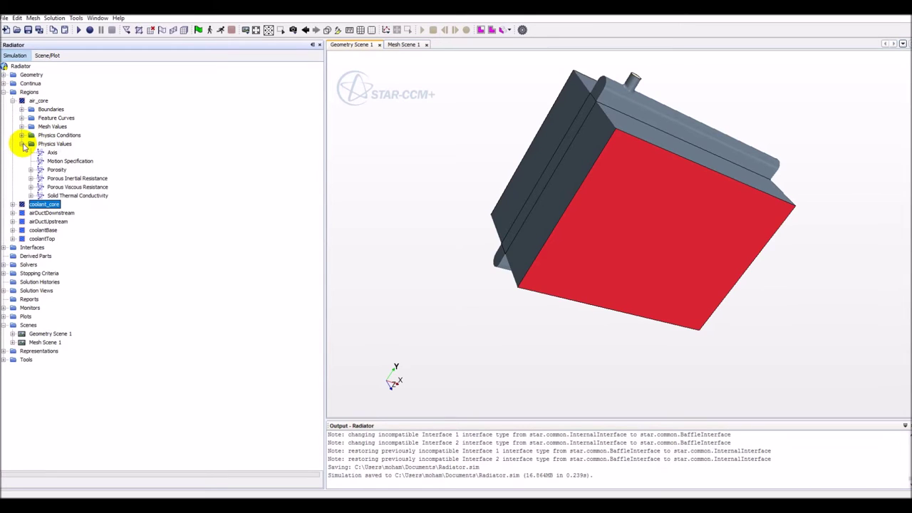
{"action": "right_click", "coordinate": [70, 179]}
{"action": "left_click", "coordinate": [77, 183]}
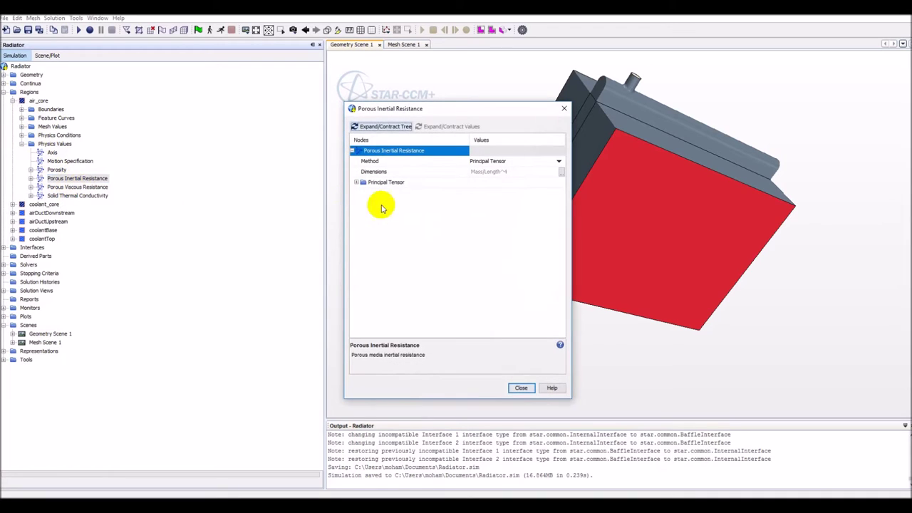
{"action": "left_click", "coordinate": [361, 183]}
{"action": "left_click", "coordinate": [358, 183]}
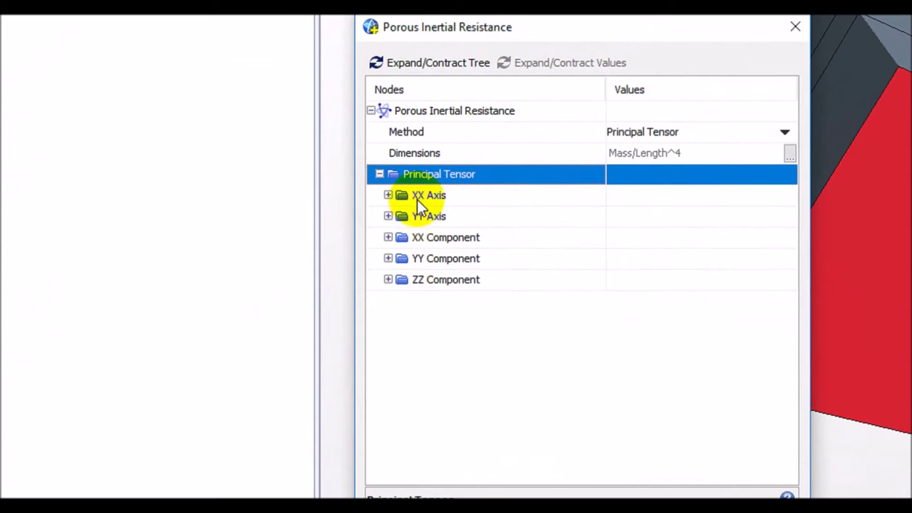
{"action": "left_click", "coordinate": [388, 238]}
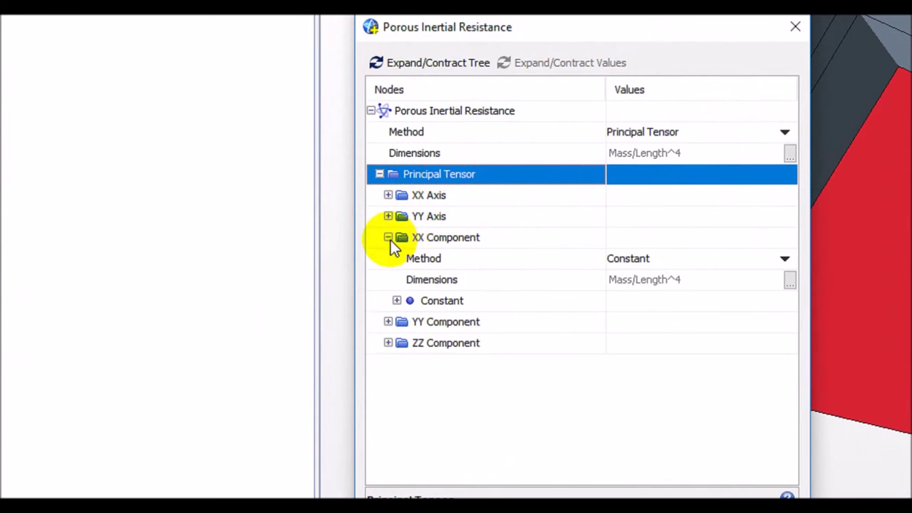
{"action": "left_click", "coordinate": [397, 301]}
{"action": "left_click", "coordinate": [670, 324]}
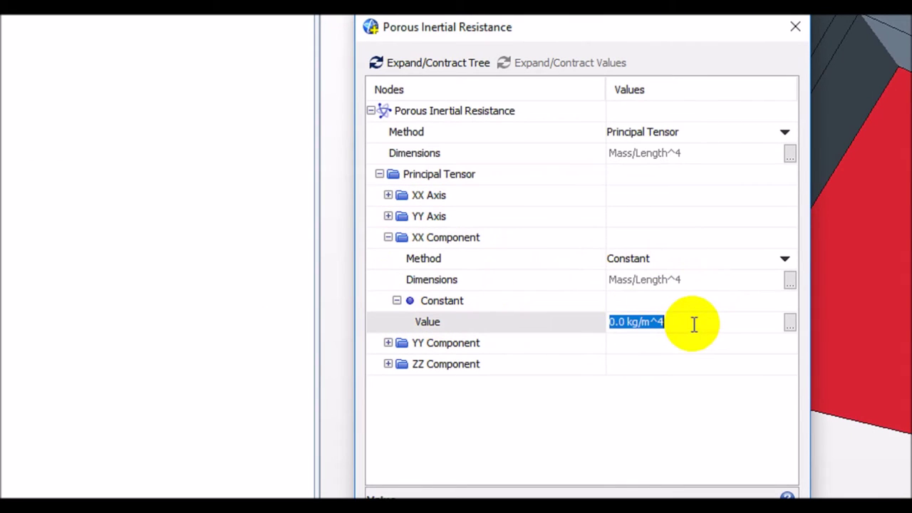
{"action": "type", "text": "10000"}
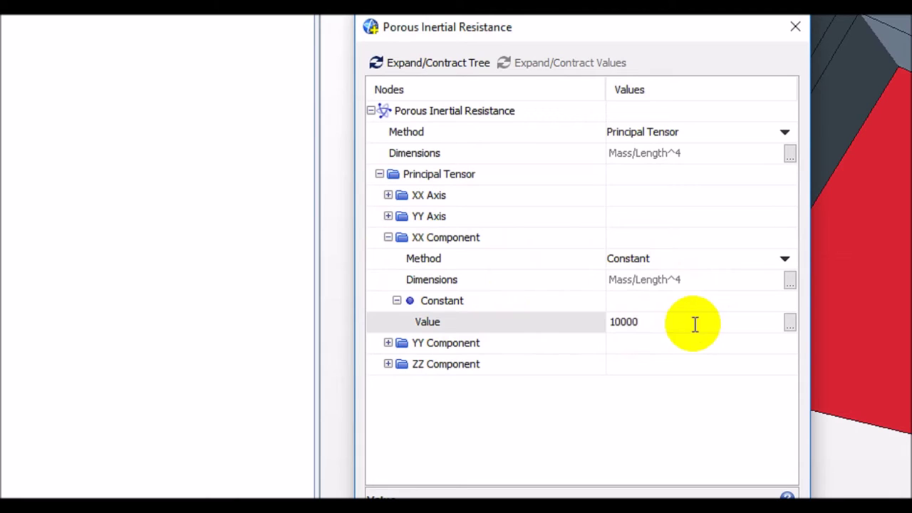
{"action": "key", "text": "Return"}
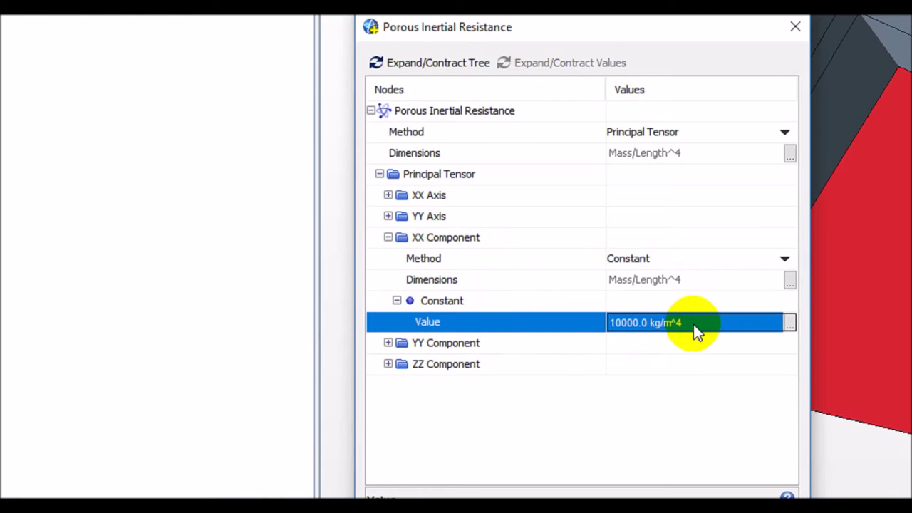
Set the YY component of the air_core porous inertial resistance tensor to a constant 1e4 kg/m^4.
{"action": "left_click", "coordinate": [387, 343]}
{"action": "scroll", "coordinate": [568, 383], "scroll_direction": "down", "scroll_amount": 1}
{"action": "double_click", "coordinate": [408, 378]}
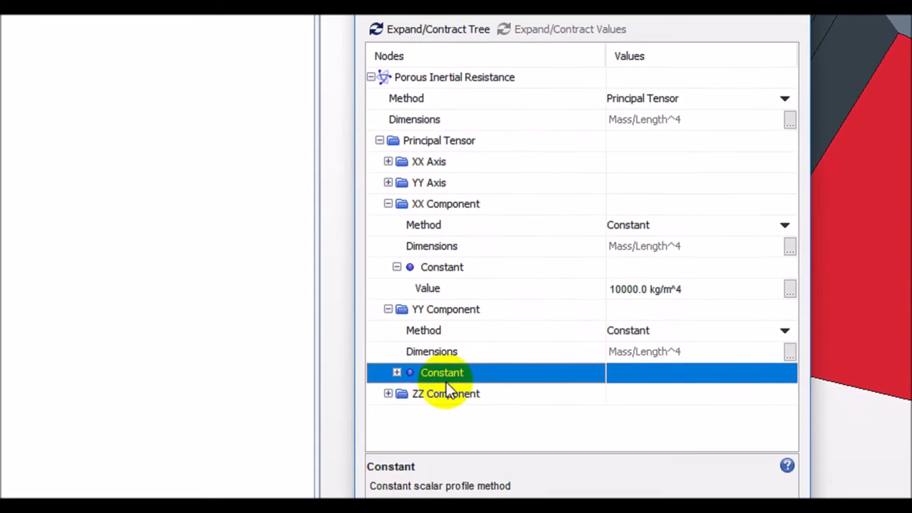
{"action": "scroll", "coordinate": [520, 377], "scroll_direction": "down", "scroll_amount": 1}
{"action": "left_click", "coordinate": [636, 376]}
{"action": "type", "text": "1"}
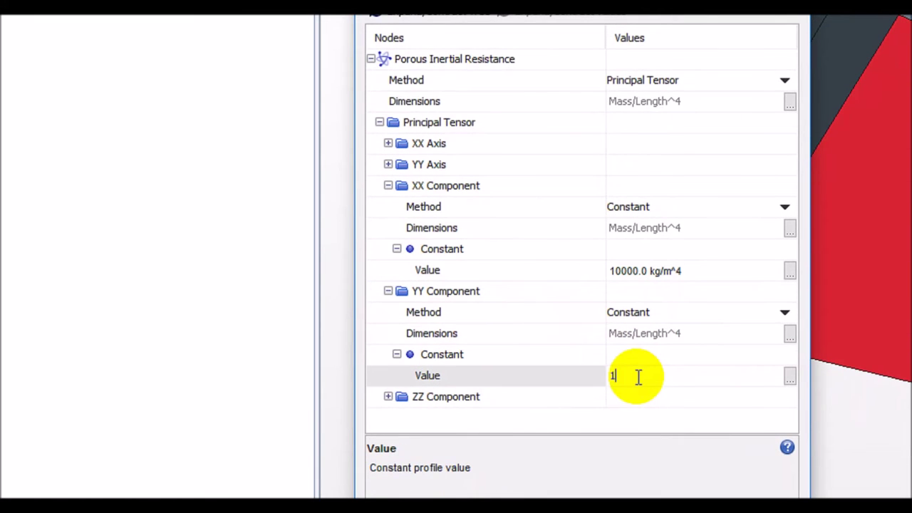
{"action": "type", "text": "e4"}
{"action": "key", "text": "Return"}
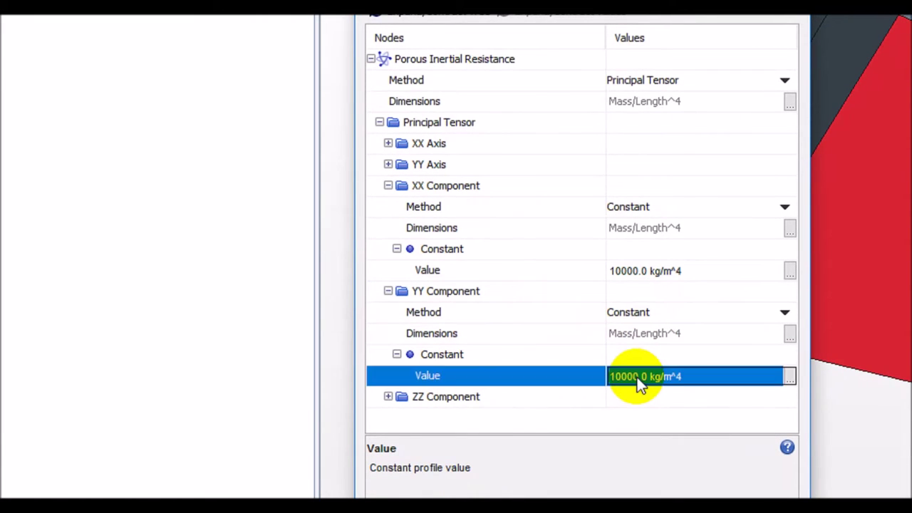
Expand the ZZ component of the air_core porous inertial resistance tensor to show its constant profile settings.
{"action": "scroll", "coordinate": [657, 374], "scroll_direction": "down", "scroll_amount": 1}
{"action": "left_click", "coordinate": [390, 380]}
{"action": "left_click", "coordinate": [388, 380]}
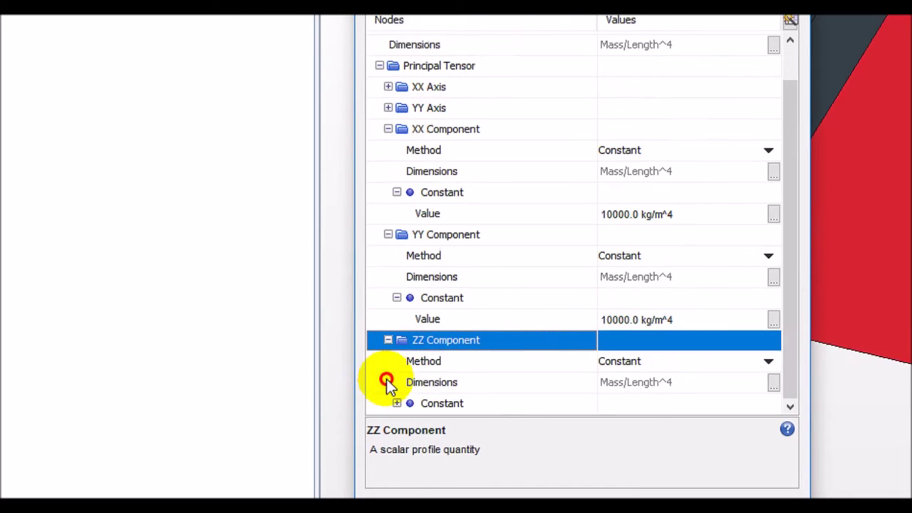
Set the ZZ component of the air core's porous inertial resistance to 90 kg/m^4 and close the editor.
{"action": "scroll", "coordinate": [518, 370], "scroll_direction": "down", "scroll_amount": 1}
{"action": "left_click", "coordinate": [605, 379]}
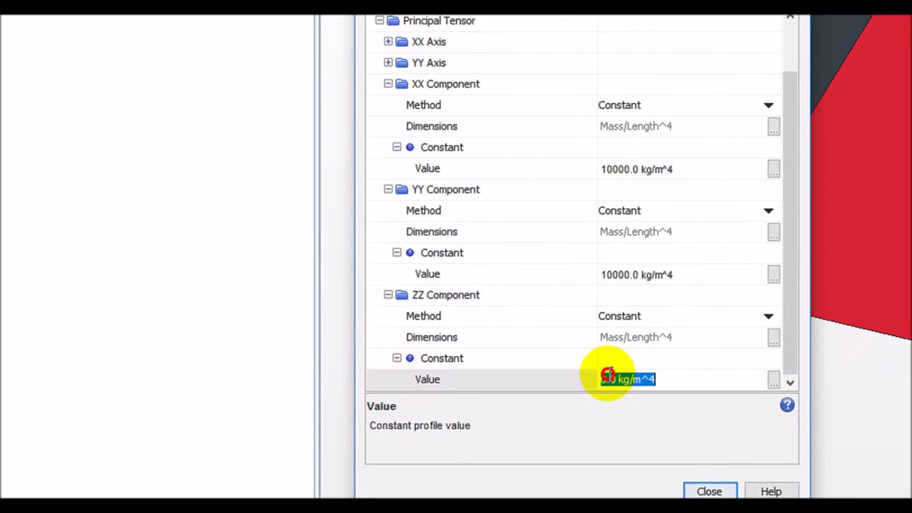
{"action": "type", "text": "90"}
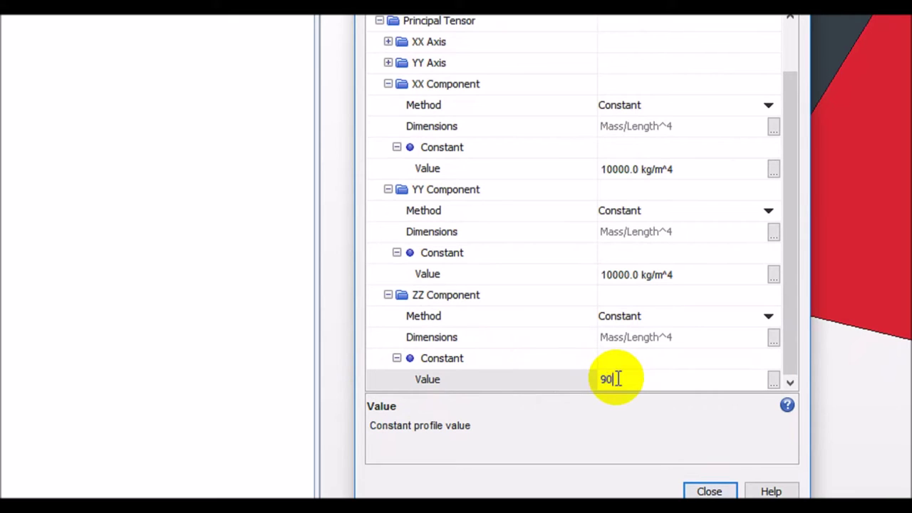
{"action": "key", "text": "Return"}
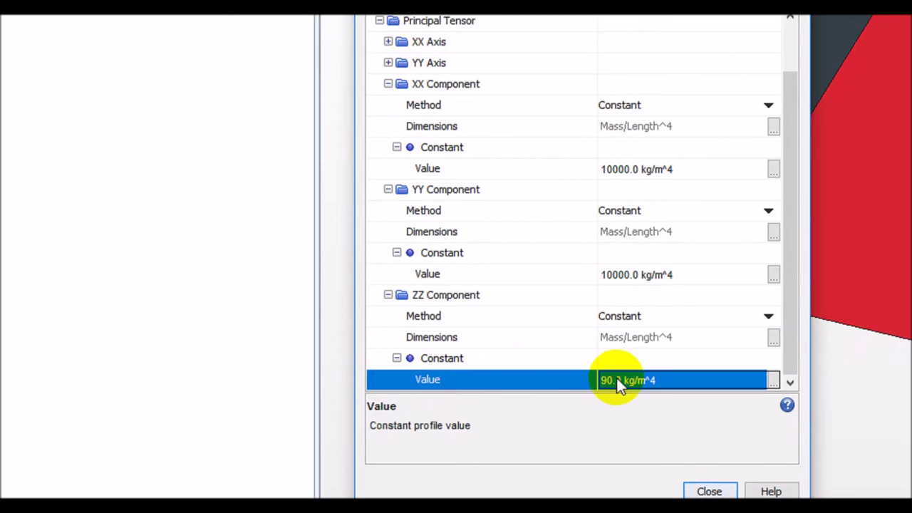
{"action": "left_click", "coordinate": [709, 491]}
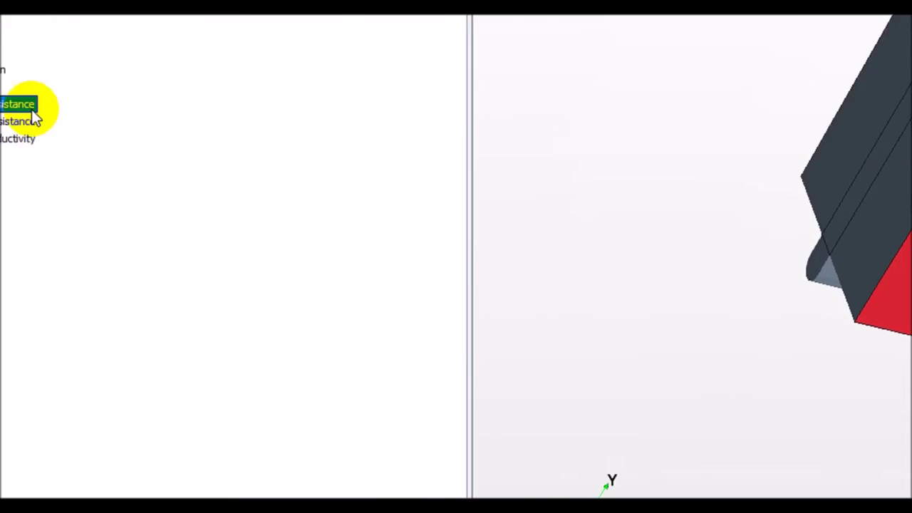
Open the air core's Porous Viscous Resistance principal tensor for editing and expand the constants of its XX, YY and ZZ components.
{"action": "left_click", "coordinate": [63, 135]}
{"action": "double_click", "coordinate": [90, 154]}
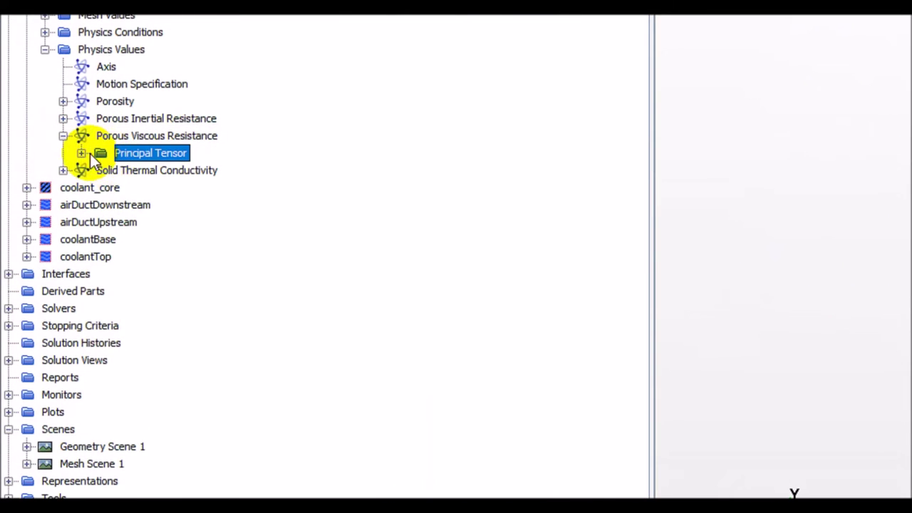
{"action": "right_click", "coordinate": [123, 155]}
{"action": "left_click", "coordinate": [164, 168]}
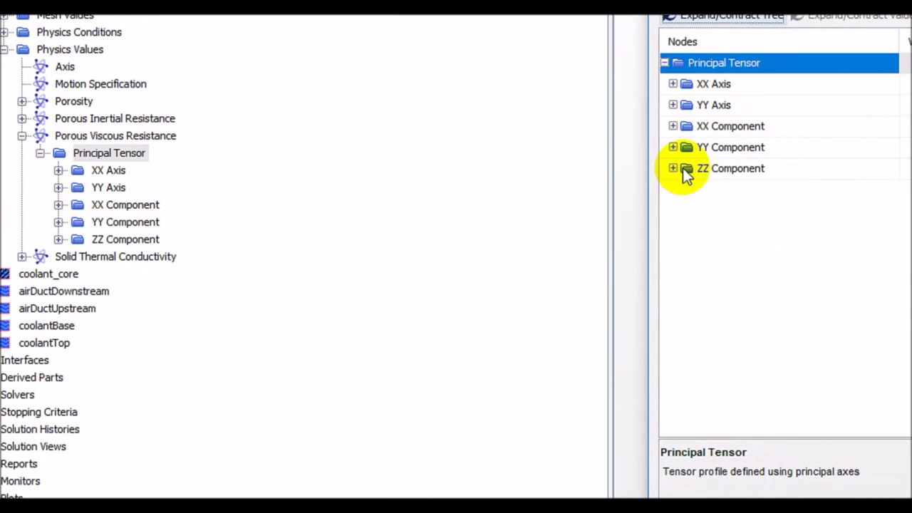
{"action": "left_click", "coordinate": [674, 135]}
{"action": "left_click", "coordinate": [650, 198]}
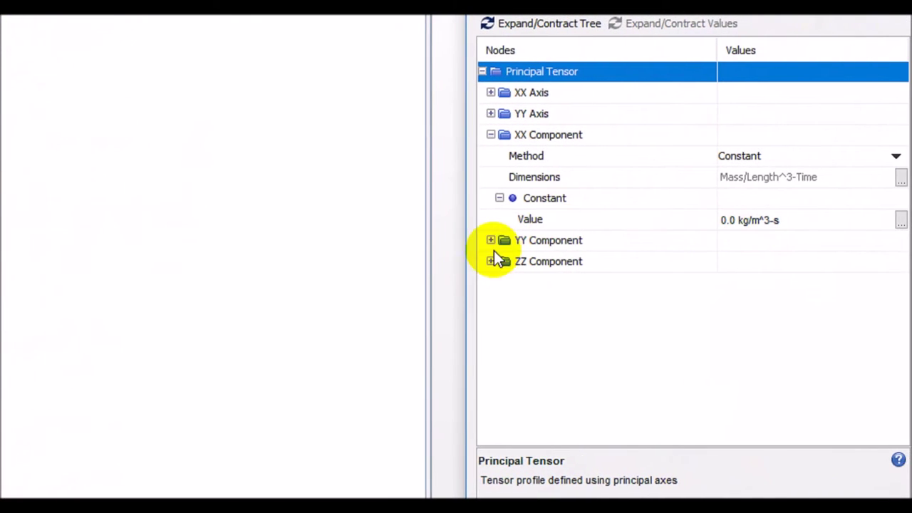
{"action": "left_click", "coordinate": [491, 240]}
{"action": "left_click", "coordinate": [499, 303]}
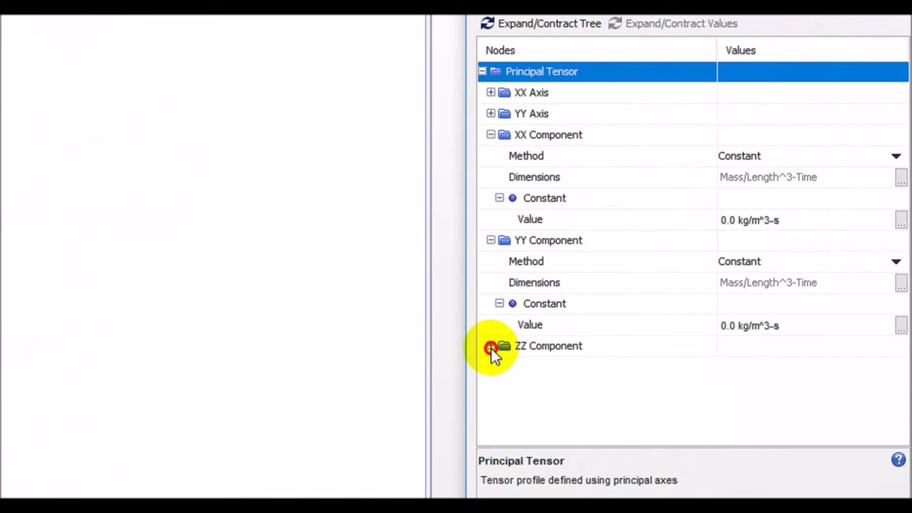
{"action": "left_click", "coordinate": [491, 346]}
{"action": "left_click", "coordinate": [500, 400]}
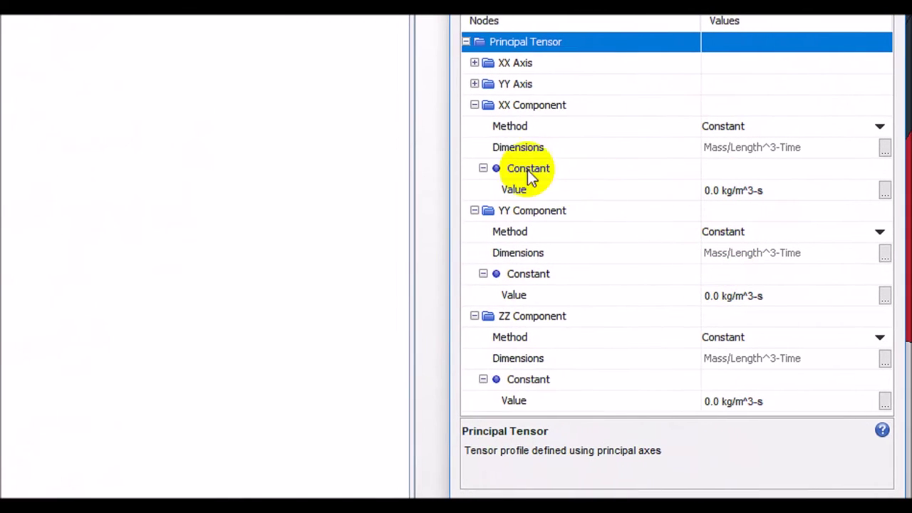
Set the XX and YY components of the air core's porous viscous resistance to 1e5 kg/m^3-s each.
{"action": "left_click", "coordinate": [717, 194]}
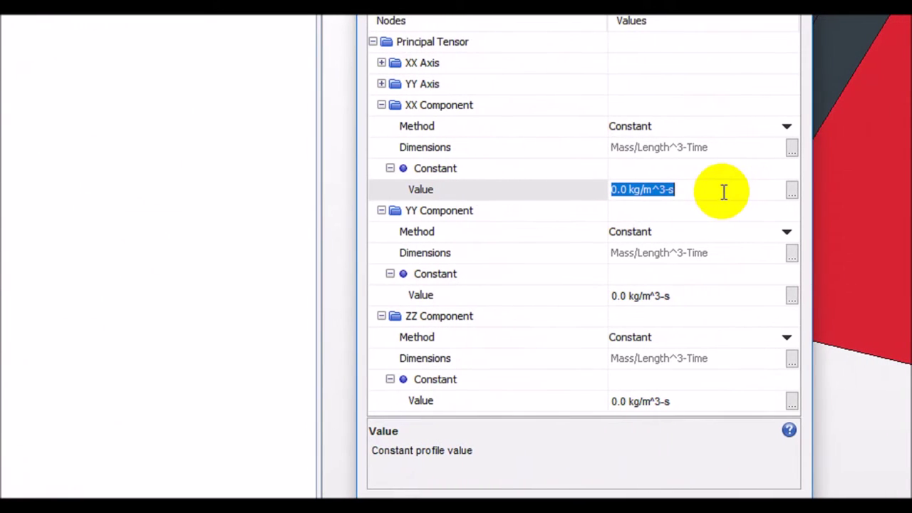
{"action": "type", "text": "1"}
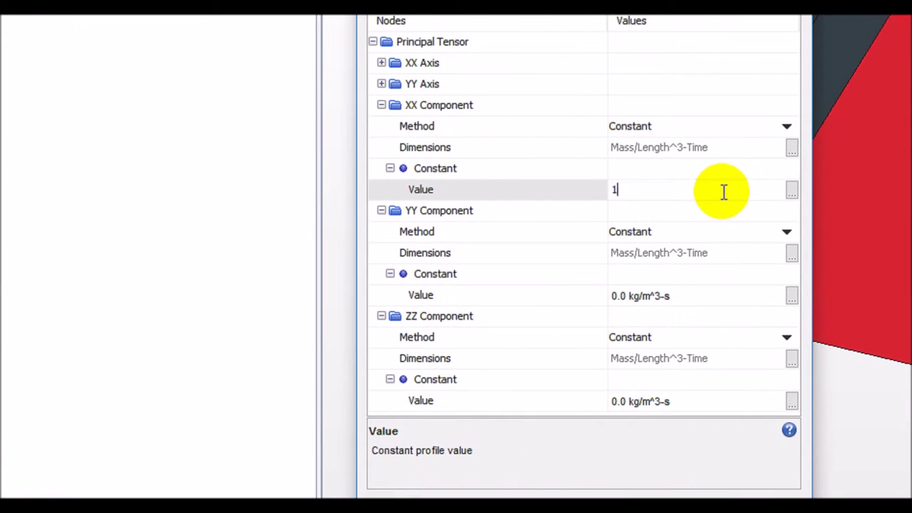
{"action": "type", "text": "e5"}
{"action": "key", "text": "Return"}
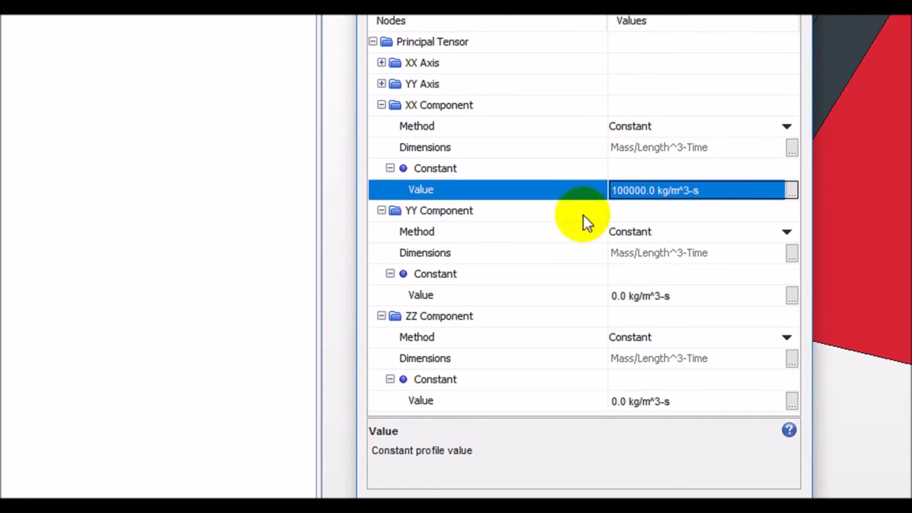
{"action": "left_click", "coordinate": [382, 105]}
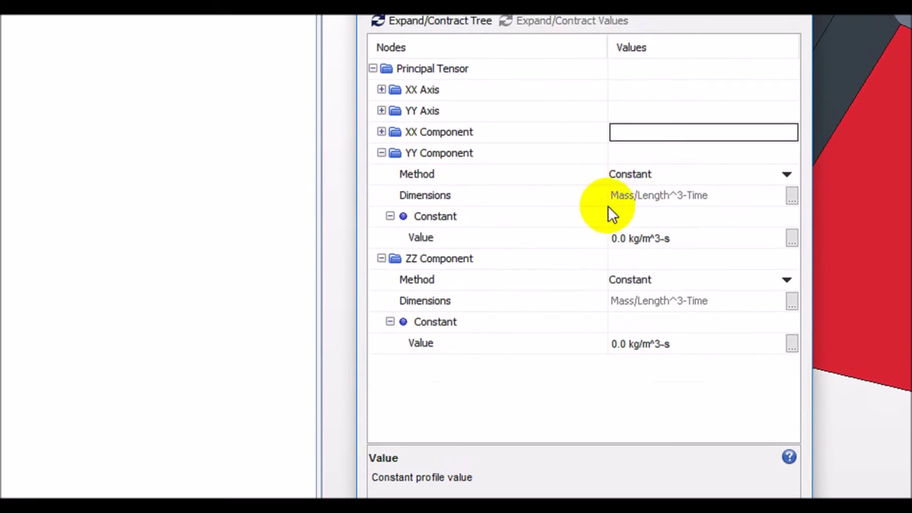
{"action": "left_click", "coordinate": [654, 231]}
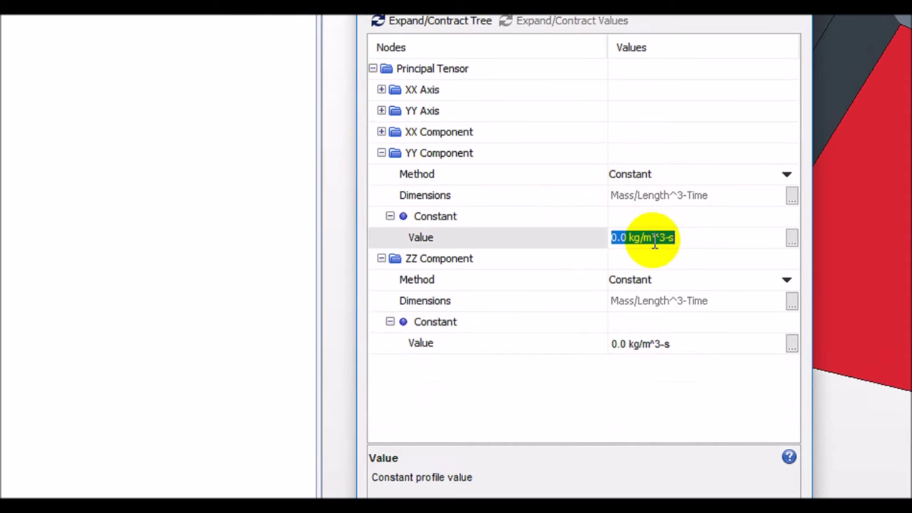
{"action": "type", "text": "1e5"}
{"action": "key", "text": "Return"}
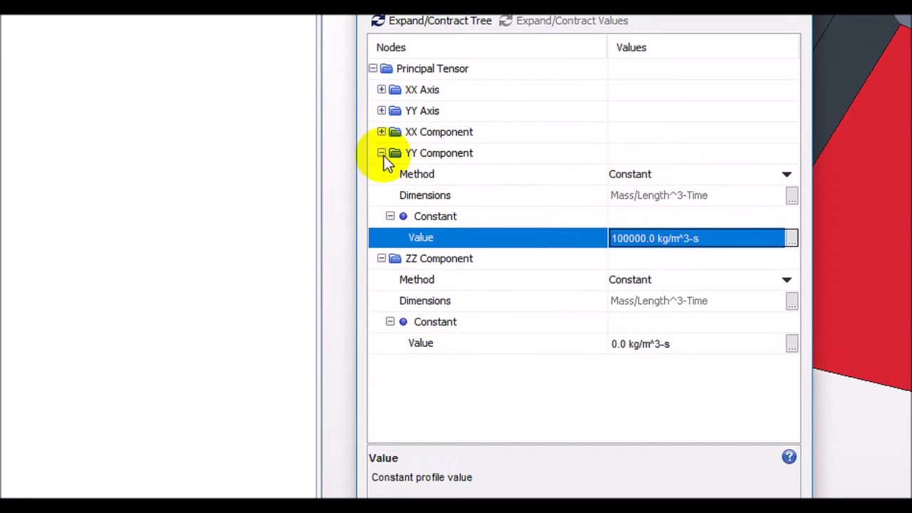
Set the ZZ component of the air core's porous viscous resistance to 450 kg/m^3-s and close the editor.
{"action": "left_click", "coordinate": [382, 153]}
{"action": "left_click", "coordinate": [643, 258]}
{"action": "type", "text": "450"}
{"action": "key", "text": "Return"}
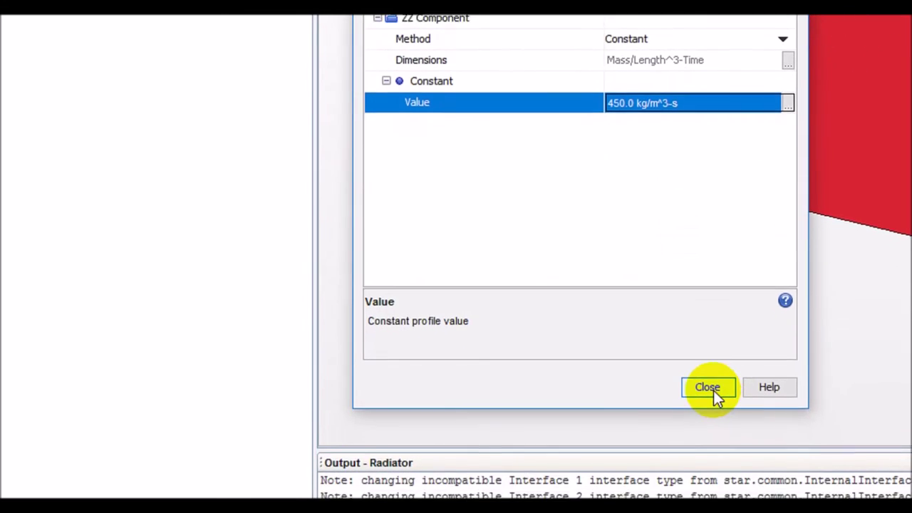
{"action": "left_click", "coordinate": [714, 380]}
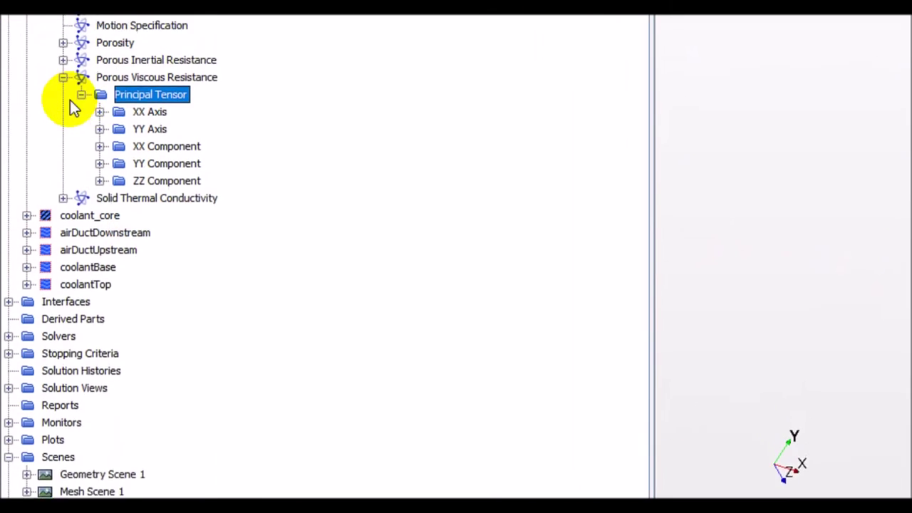
{"action": "left_click", "coordinate": [63, 117]}
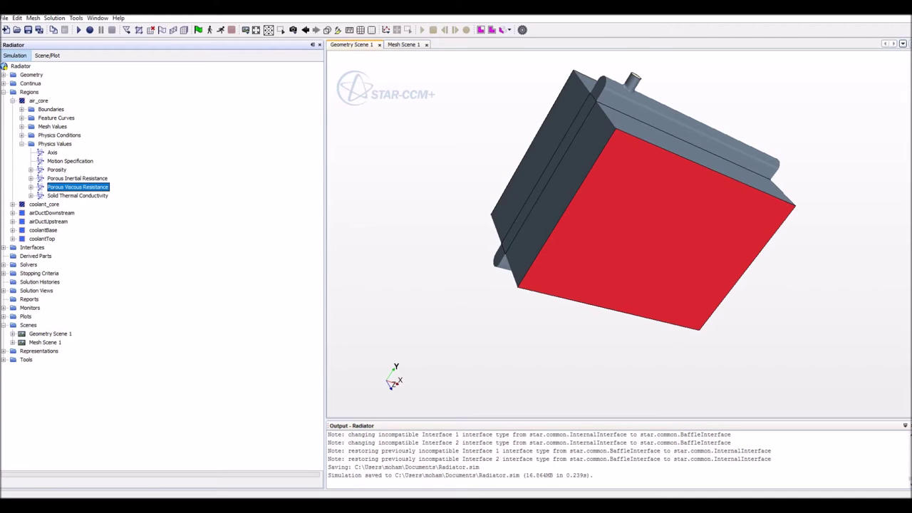
Open the Porous Inertial Resistance physics value of the coolant_core region for editing.
{"action": "left_click", "coordinate": [12, 100]}
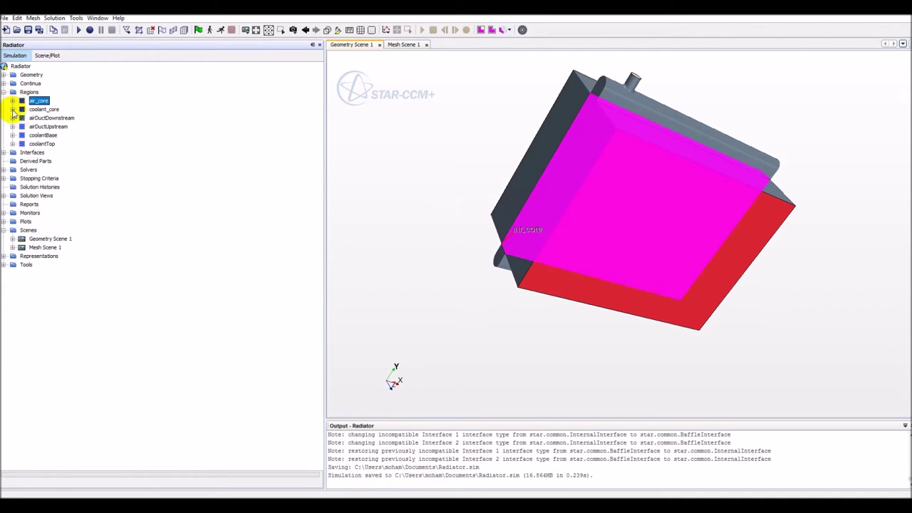
{"action": "left_click", "coordinate": [12, 109]}
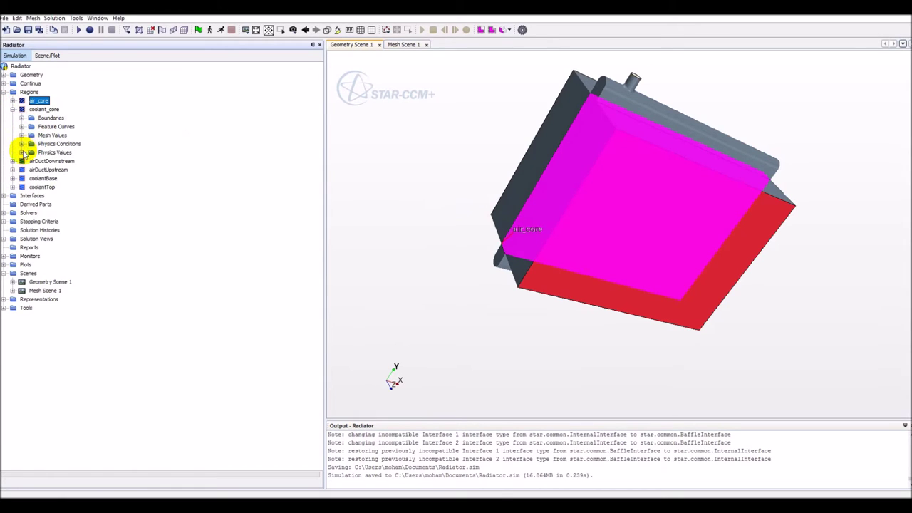
{"action": "left_click", "coordinate": [22, 152]}
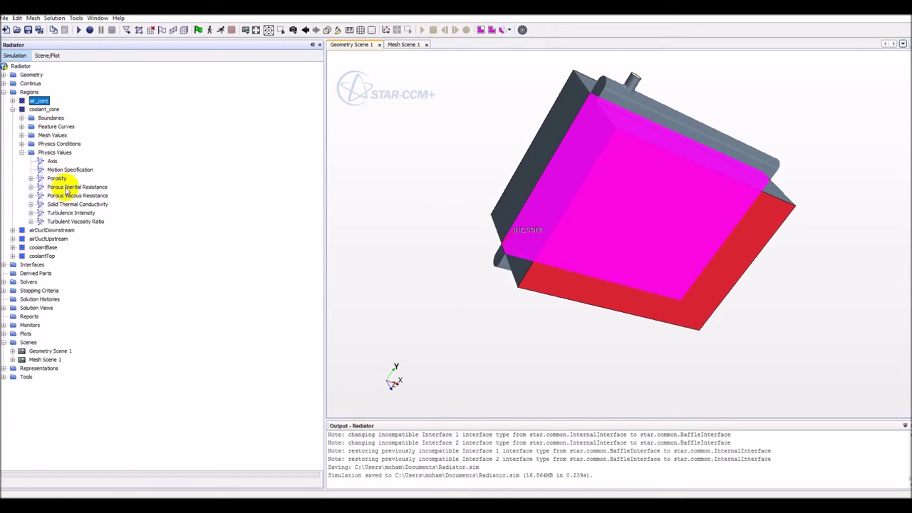
{"action": "left_click", "coordinate": [51, 156]}
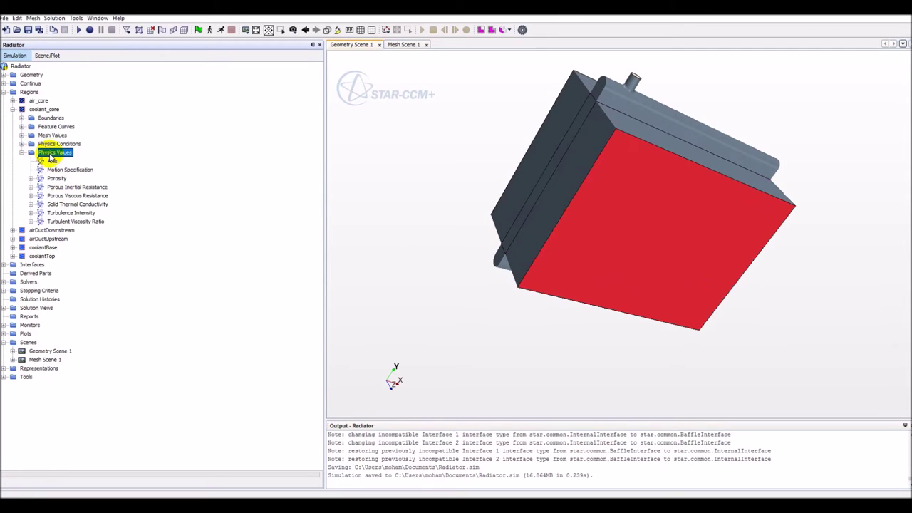
{"action": "left_click", "coordinate": [57, 187]}
{"action": "double_click", "coordinate": [61, 189]}
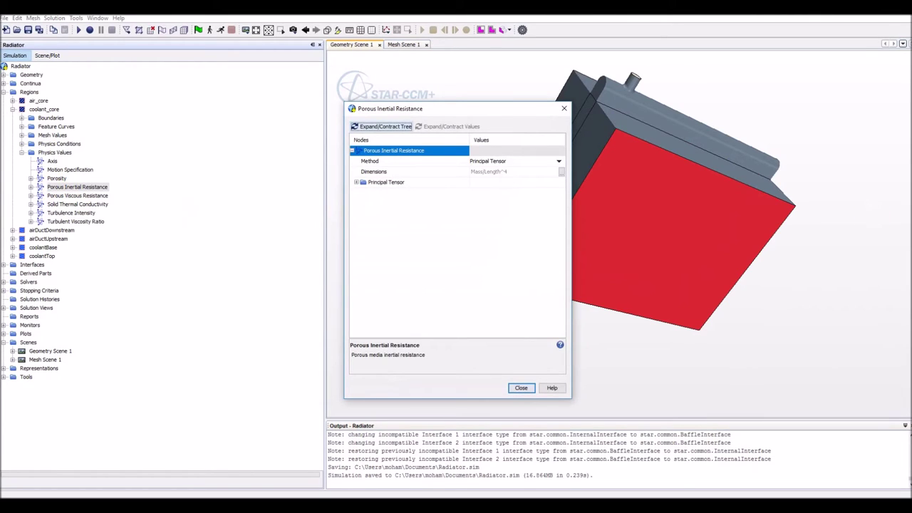
Set the XX component of the coolant core's porous inertial resistance principal tensor to 1e8 kg/m^4.
{"action": "double_click", "coordinate": [361, 182]}
{"action": "left_click", "coordinate": [360, 213]}
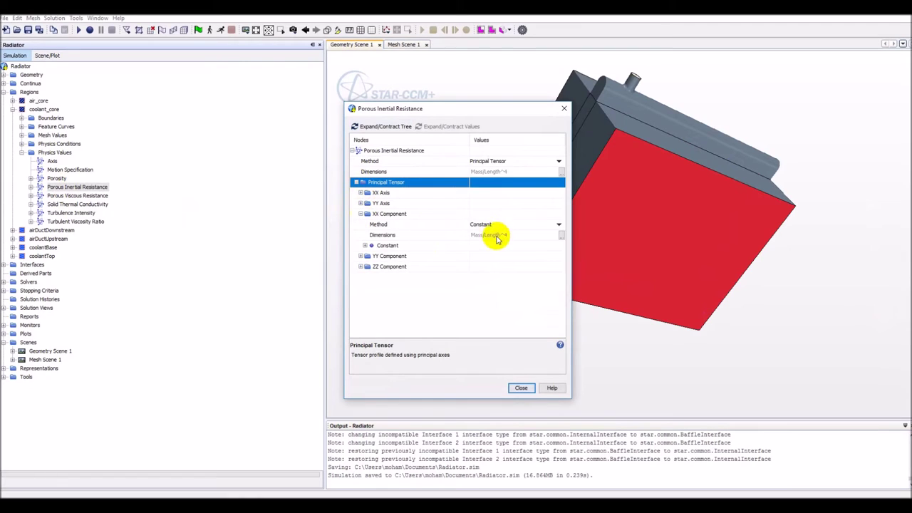
{"action": "left_click", "coordinate": [365, 245]}
{"action": "left_click", "coordinate": [497, 257]}
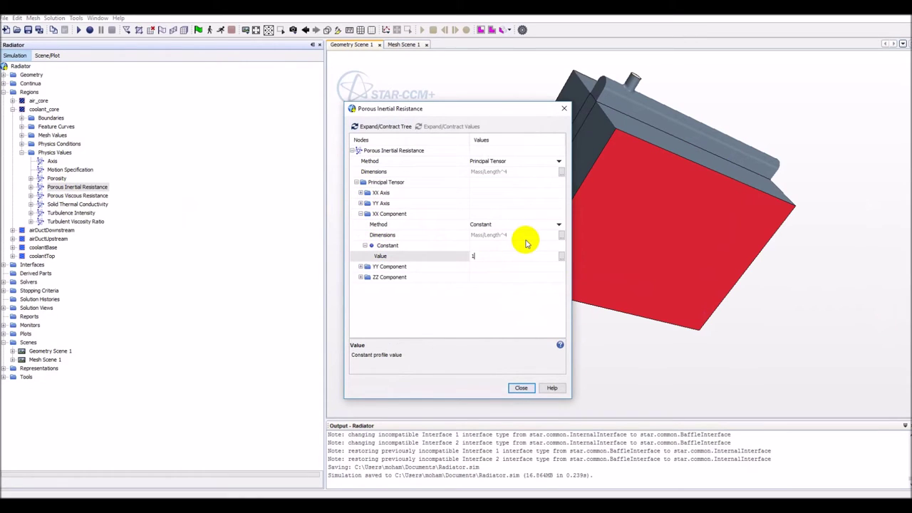
{"action": "type", "text": "1e8"}
{"action": "key", "text": "Return"}
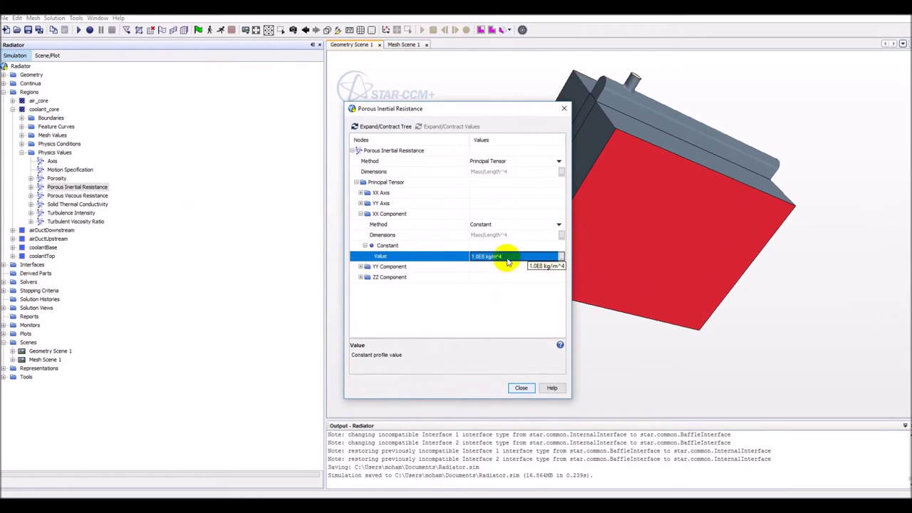
Set the YY component of the coolant core's porous inertial resistance to 2e6 kg/m^4.
{"action": "left_click", "coordinate": [361, 266]}
{"action": "left_click", "coordinate": [365, 298]}
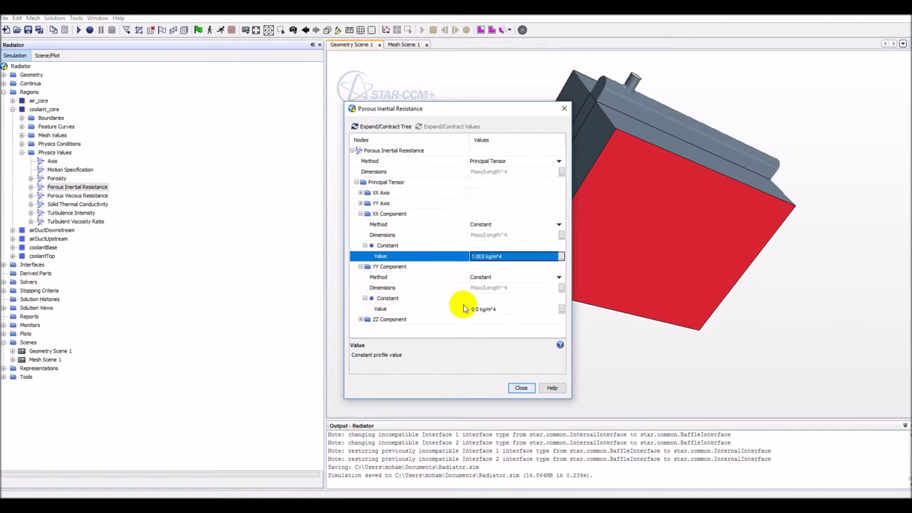
{"action": "left_click", "coordinate": [487, 308]}
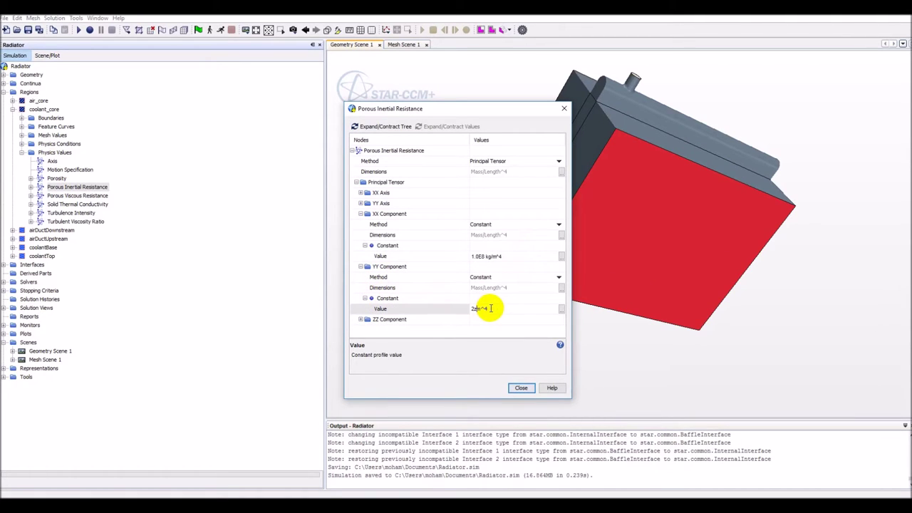
{"action": "type", "text": "2e6m^-4"}
{"action": "key", "text": "Return"}
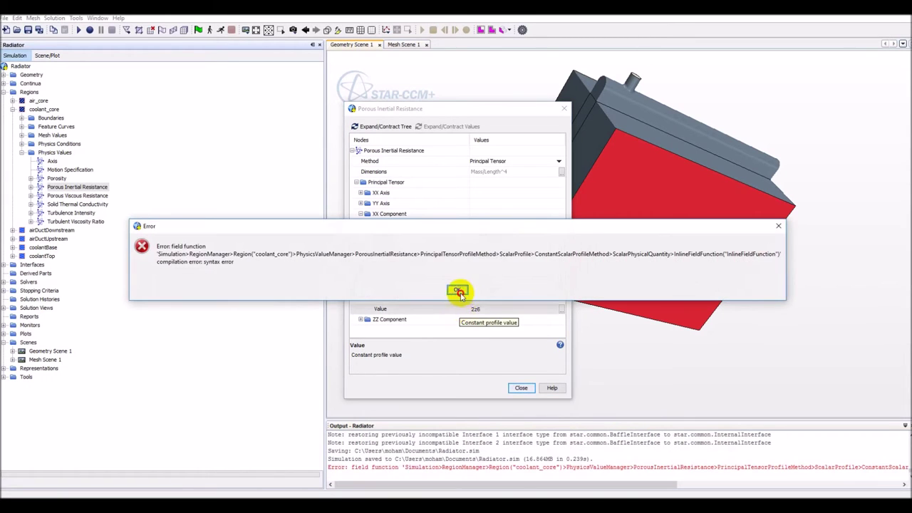
{"action": "left_click", "coordinate": [457, 290]}
{"action": "left_click", "coordinate": [457, 289]}
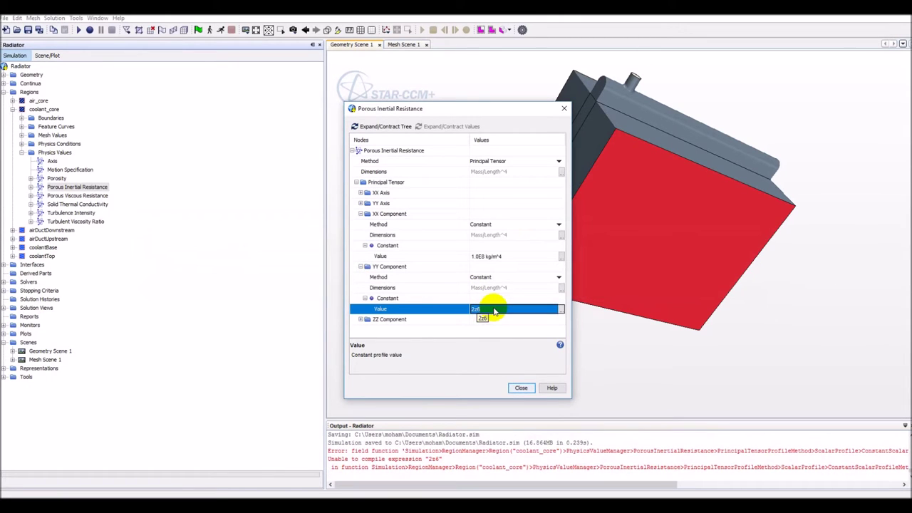
{"action": "left_click", "coordinate": [493, 310]}
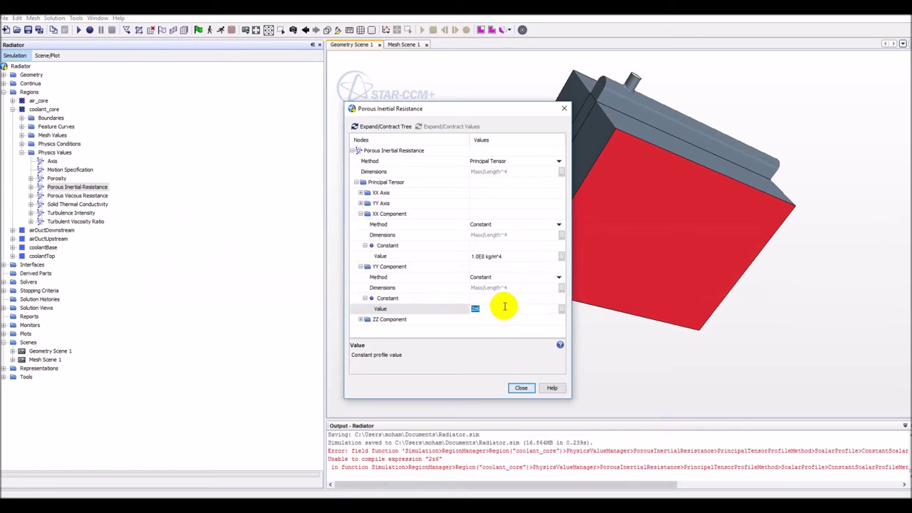
{"action": "key", "text": "Return"}
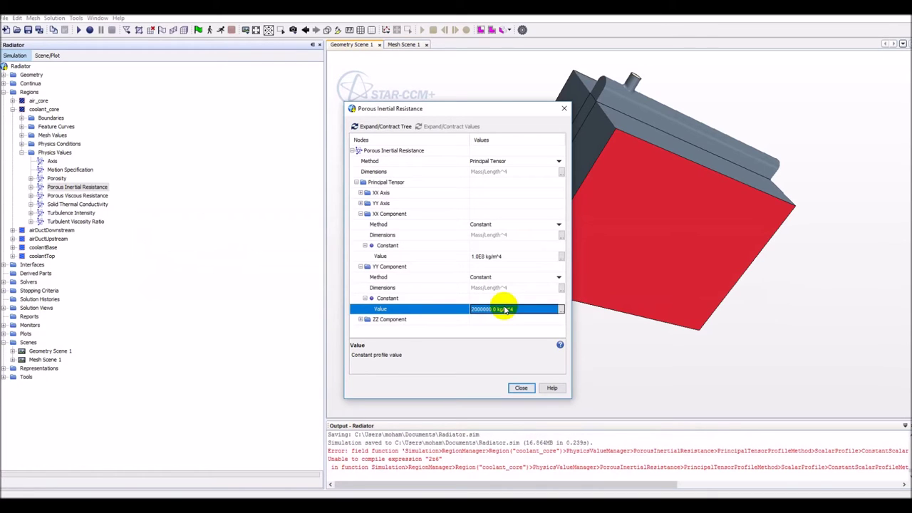
Set the ZZ component of the coolant core's porous inertial resistance to 1e8 kg/m^4.
{"action": "left_click", "coordinate": [361, 320]}
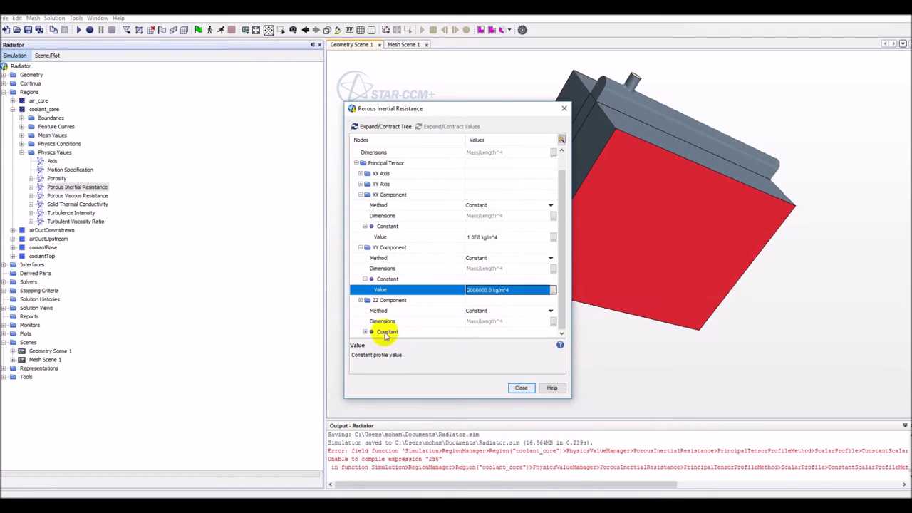
{"action": "left_click", "coordinate": [385, 332]}
{"action": "left_click", "coordinate": [365, 331]}
{"action": "left_click", "coordinate": [480, 332]}
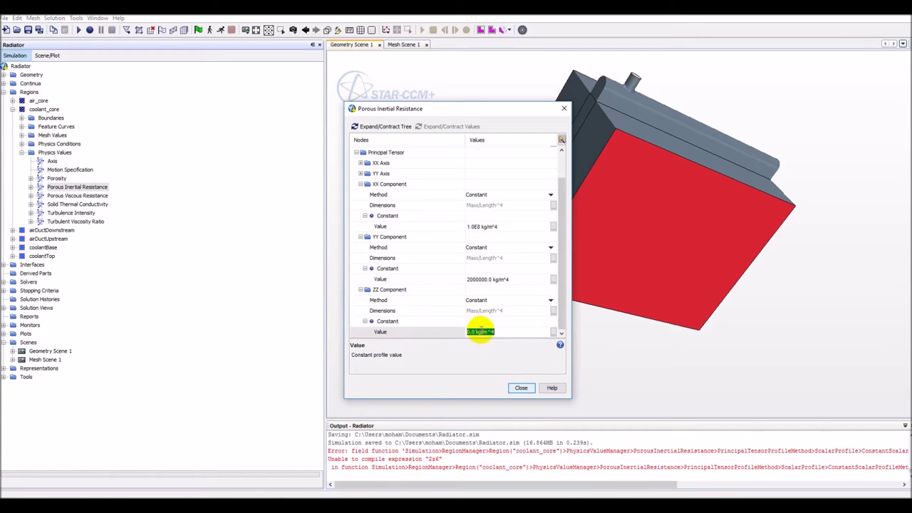
{"action": "type", "text": "1e8"}
{"action": "key", "text": "Return"}
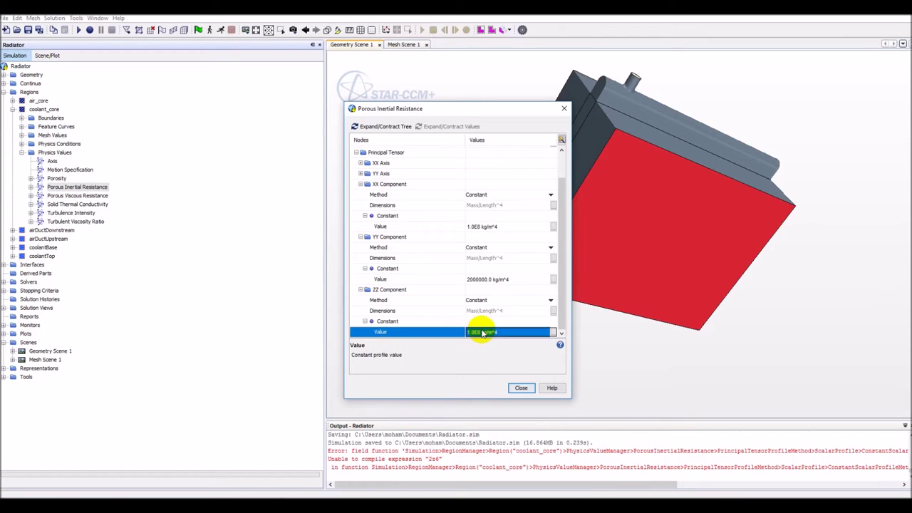
Set the XX component of the coolant_core region's Porous Viscous Resistance principal tensor to 1e6 kg/m^3-s.
{"action": "left_click", "coordinate": [522, 387]}
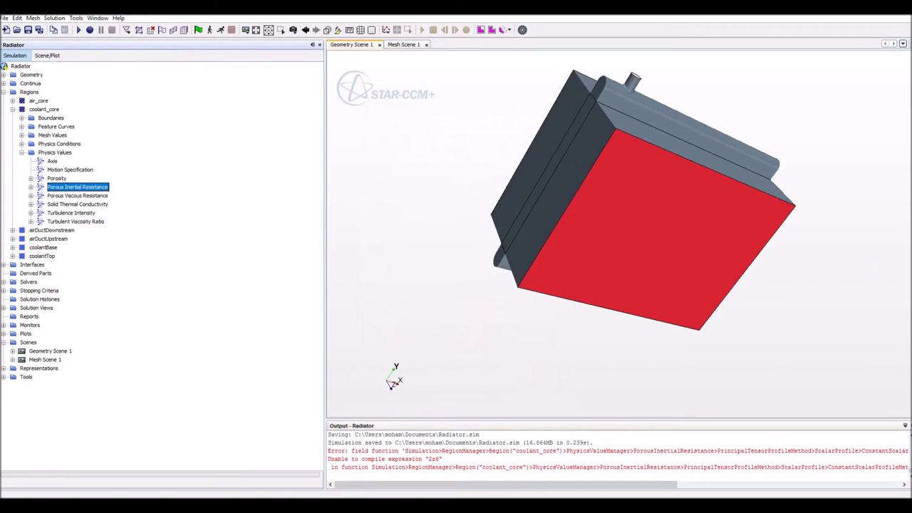
{"action": "left_click", "coordinate": [71, 195]}
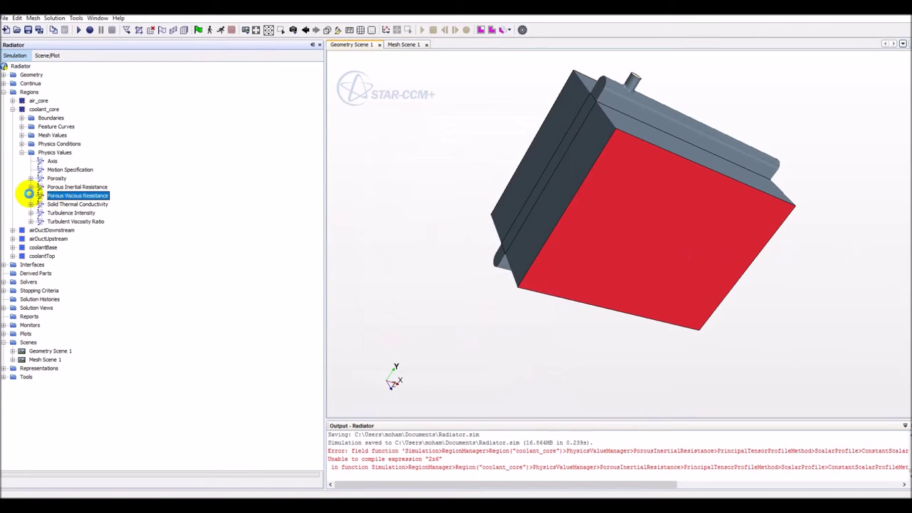
{"action": "left_click", "coordinate": [30, 196]}
{"action": "left_click", "coordinate": [39, 204]}
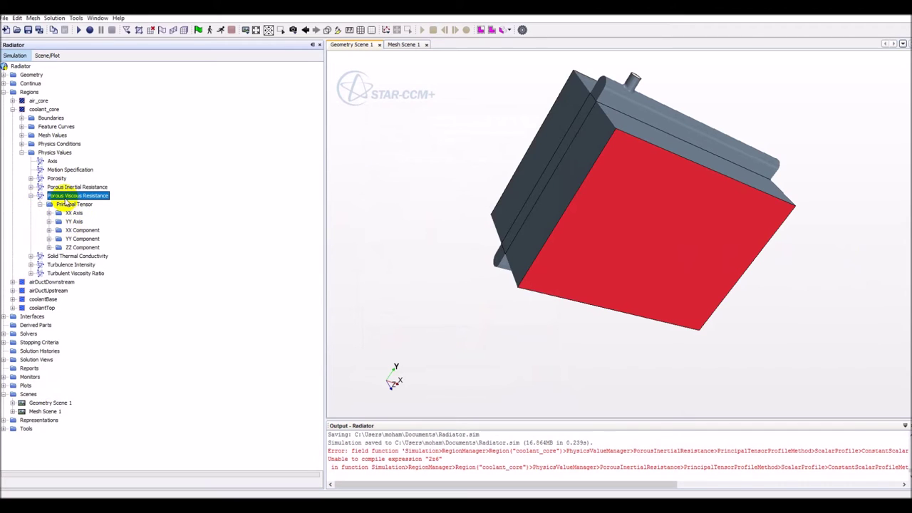
{"action": "double_click", "coordinate": [67, 195]}
{"action": "left_click", "coordinate": [356, 182]}
{"action": "left_click", "coordinate": [360, 214]}
{"action": "left_click", "coordinate": [365, 245]}
{"action": "left_click", "coordinate": [491, 256]}
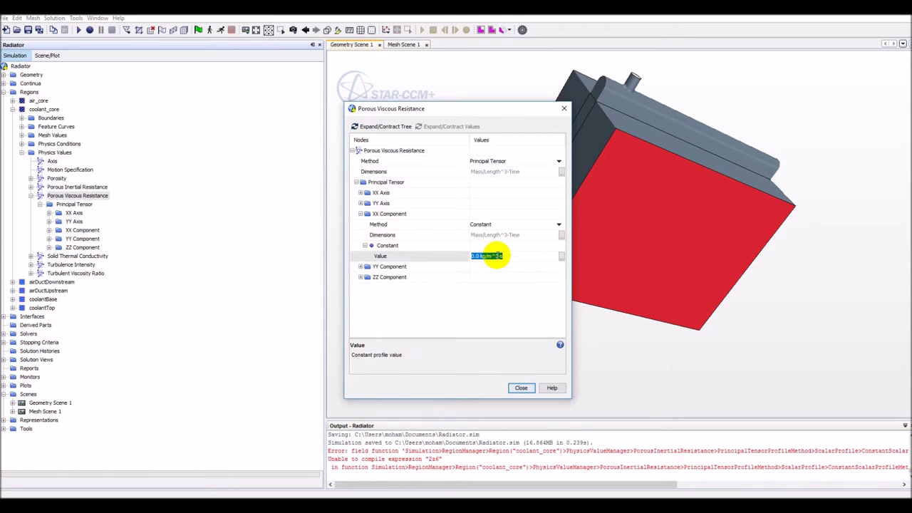
{"action": "type", "text": "1e6"}
{"action": "key", "text": "Return"}
Set the YY component of the coolant core's porous viscous resistance to 55000 kg/m^3-s.
{"action": "left_click", "coordinate": [409, 267]}
{"action": "left_click", "coordinate": [361, 267]}
{"action": "left_click", "coordinate": [365, 298]}
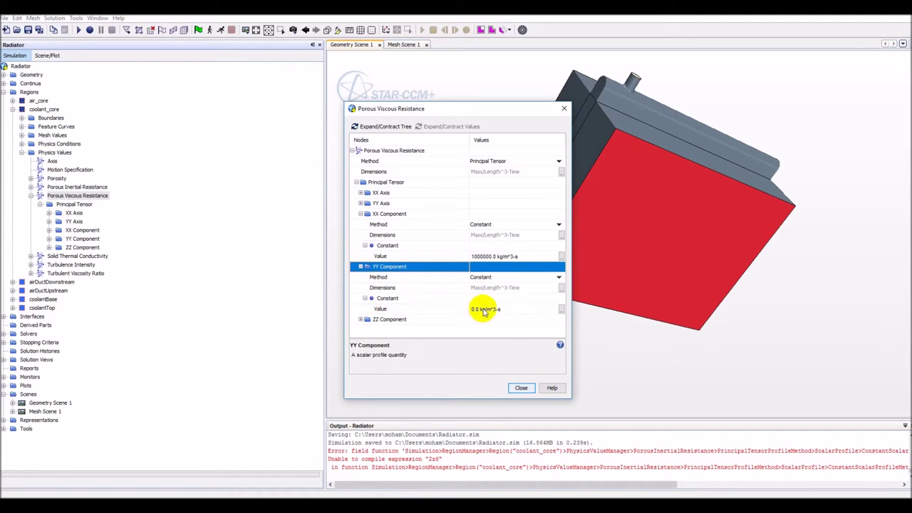
{"action": "left_click", "coordinate": [503, 309]}
{"action": "type", "text": "55000"}
{"action": "key", "text": "Return"}
Set the ZZ component of the coolant core's porous viscous resistance to 1e6 kg/m^3-s and close its editor.
{"action": "left_click", "coordinate": [360, 319]}
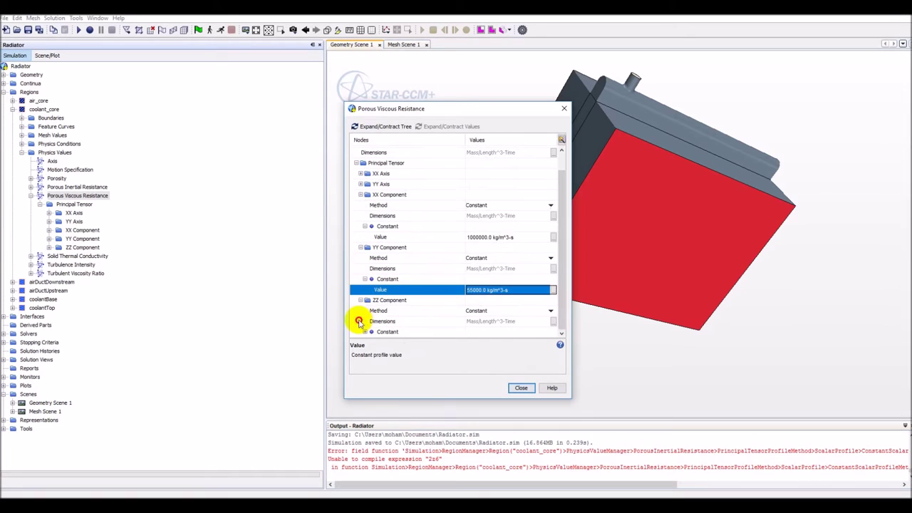
{"action": "left_click", "coordinate": [364, 331]}
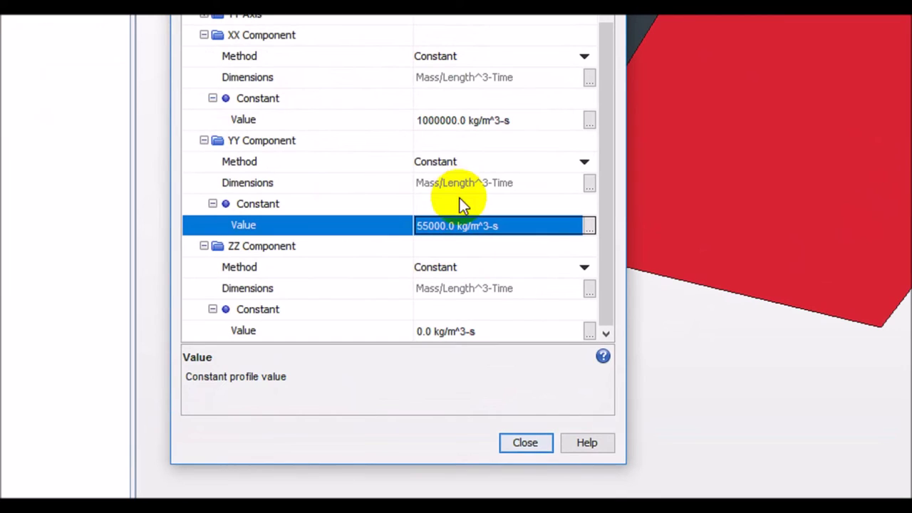
{"action": "left_click", "coordinate": [453, 331]}
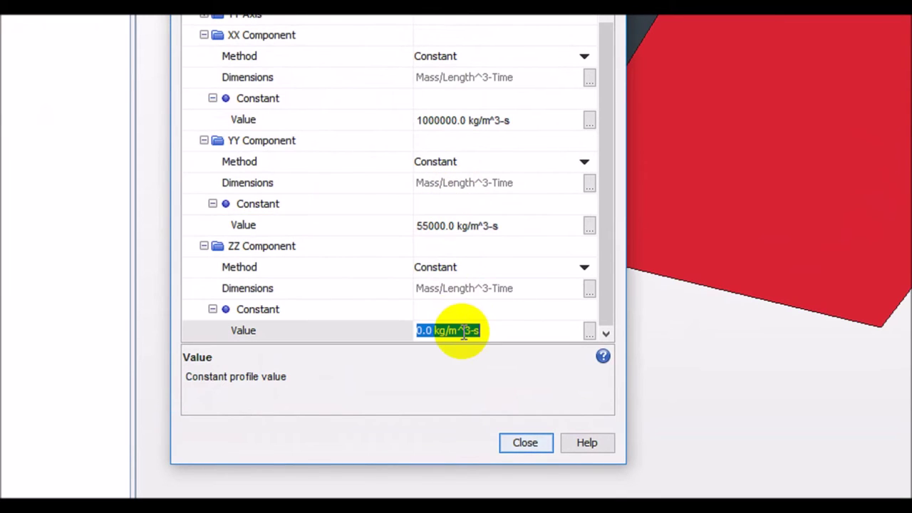
{"action": "type", "text": "1e"}
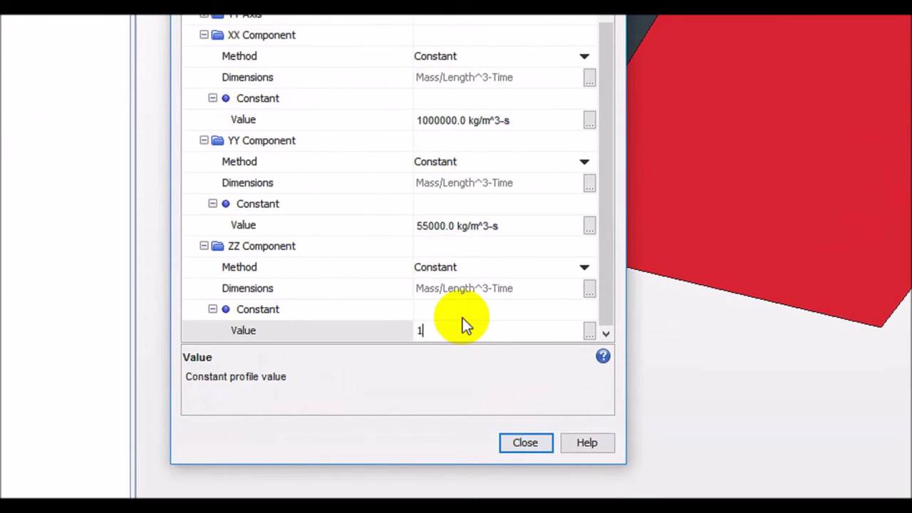
{"action": "type", "text": "6"}
{"action": "key", "text": "Return"}
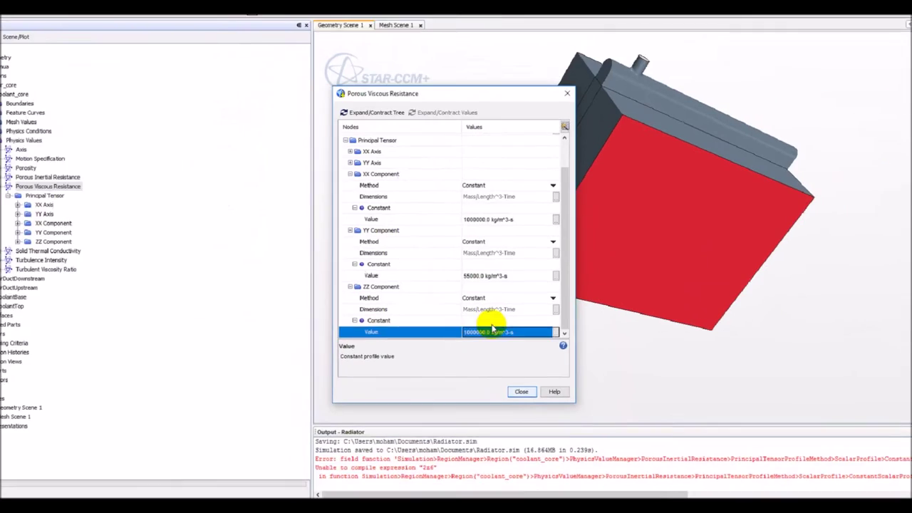
{"action": "left_click", "coordinate": [522, 391]}
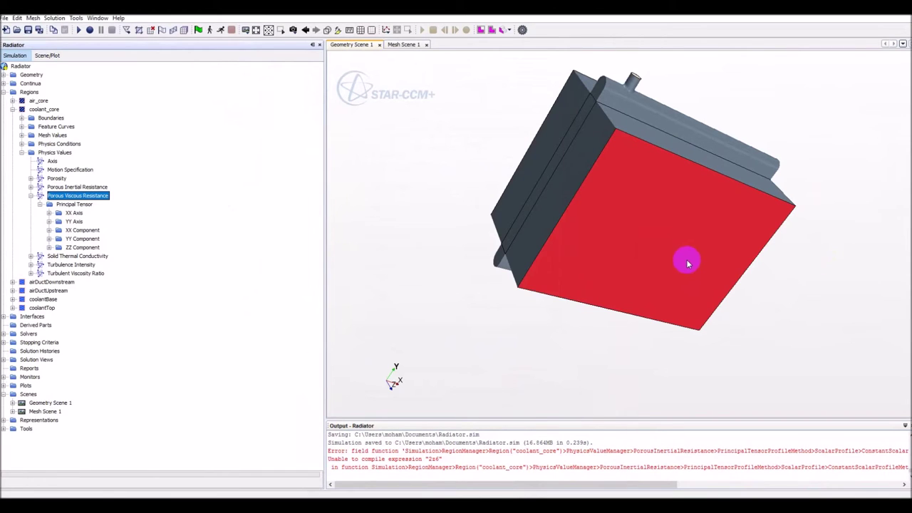
Create a heat exchanger interface between the air_core and coolant_core regions.
{"action": "left_click", "coordinate": [21, 152]}
{"action": "left_click", "coordinate": [12, 109]}
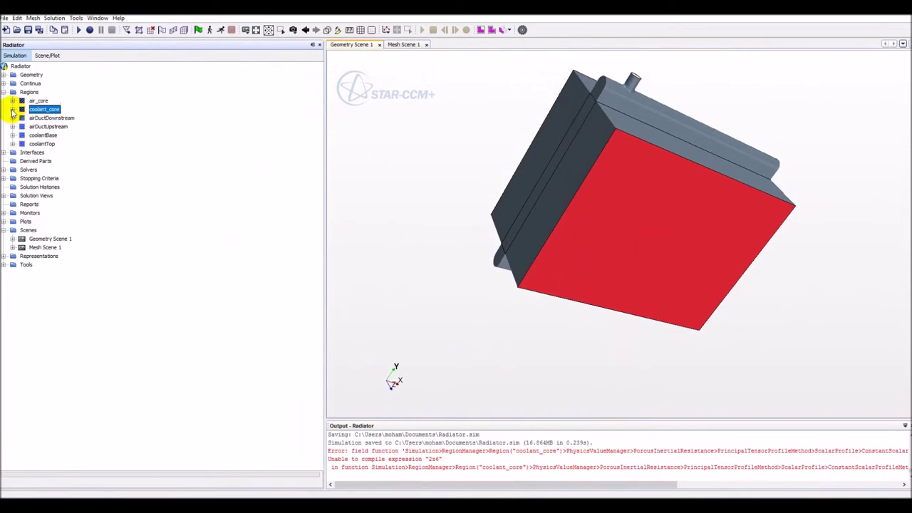
{"action": "left_click", "coordinate": [36, 101]}
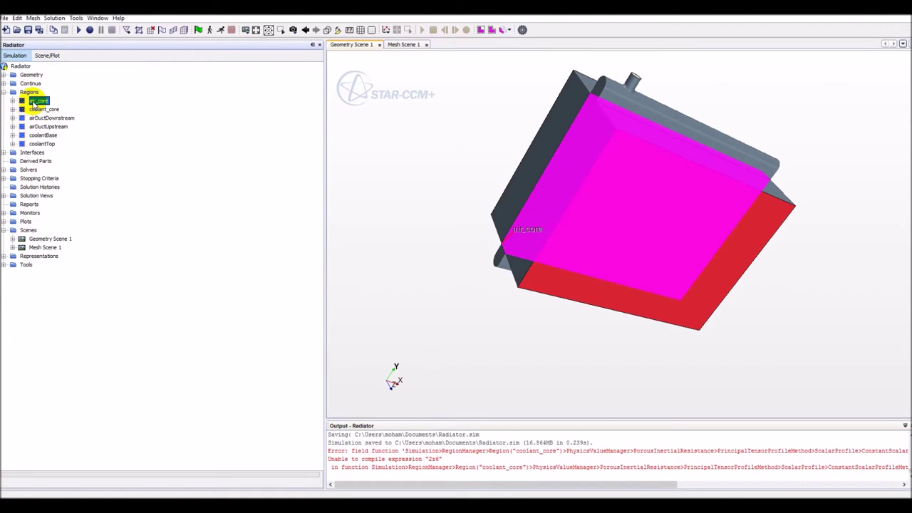
{"action": "left_click", "coordinate": [44, 110], "text": "ctrl"}
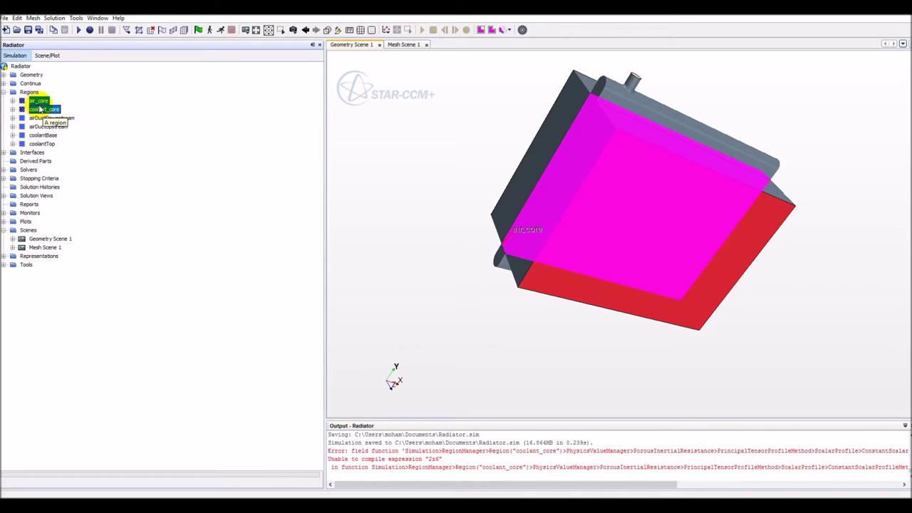
{"action": "right_click", "coordinate": [41, 109]}
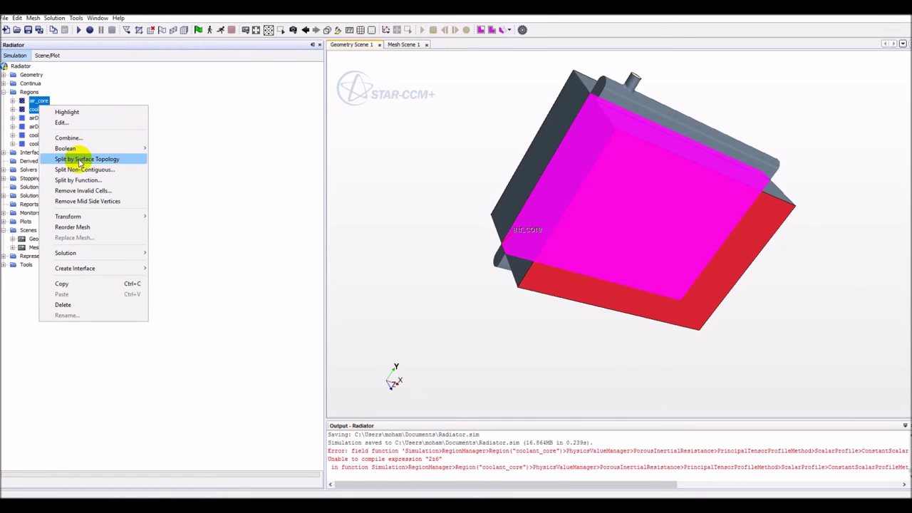
{"action": "left_click", "coordinate": [164, 268]}
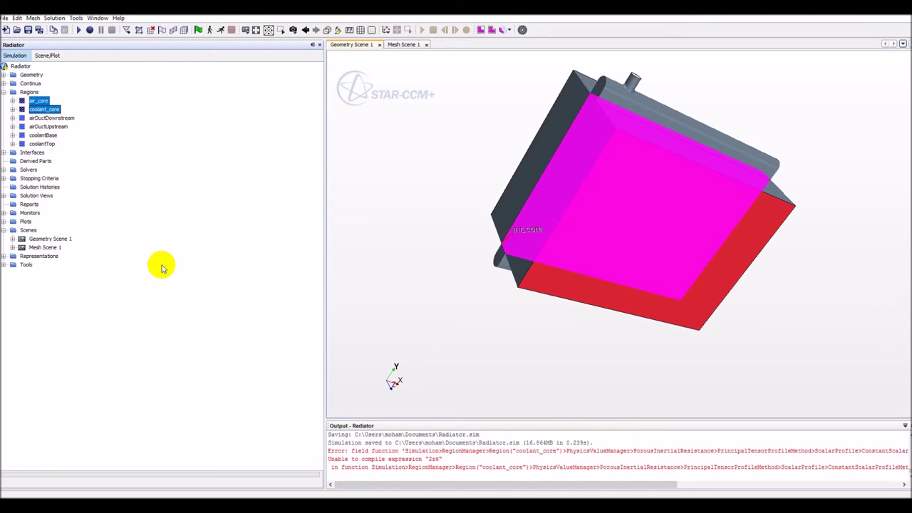
Check the cold region, hot region and type assigned to the new heat exchanger interface.
{"action": "left_click", "coordinate": [3, 152]}
{"action": "left_click", "coordinate": [39, 178]}
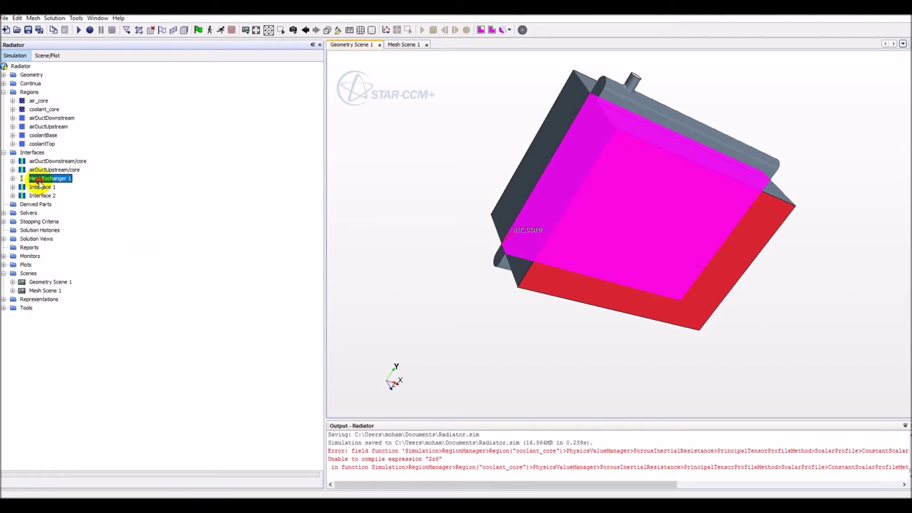
{"action": "left_click", "coordinate": [12, 178]}
{"action": "left_click", "coordinate": [30, 187]}
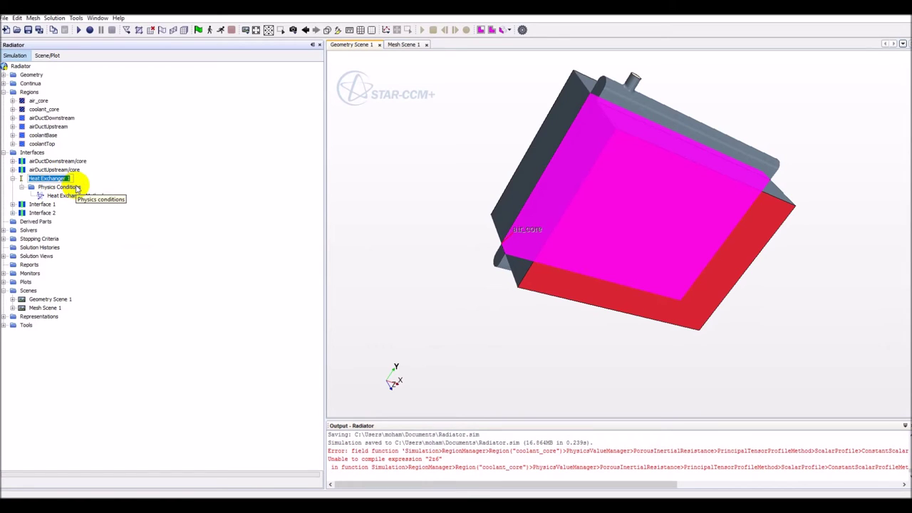
{"action": "left_click", "coordinate": [41, 184]}
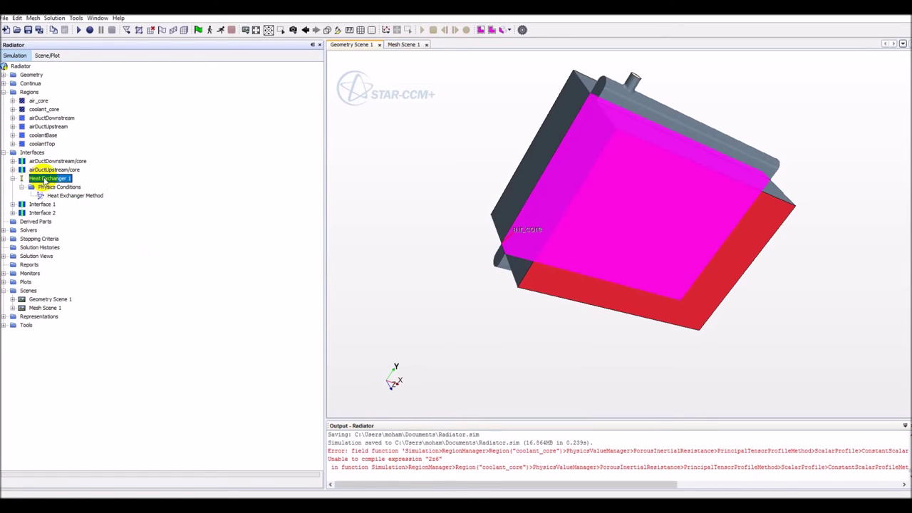
{"action": "right_click", "coordinate": [41, 179]}
{"action": "left_click", "coordinate": [70, 183]}
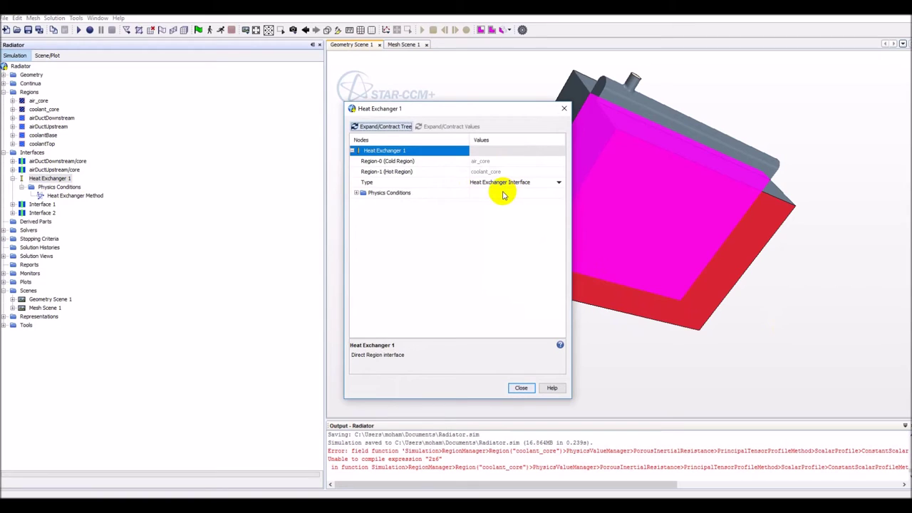
{"action": "left_click", "coordinate": [520, 388]}
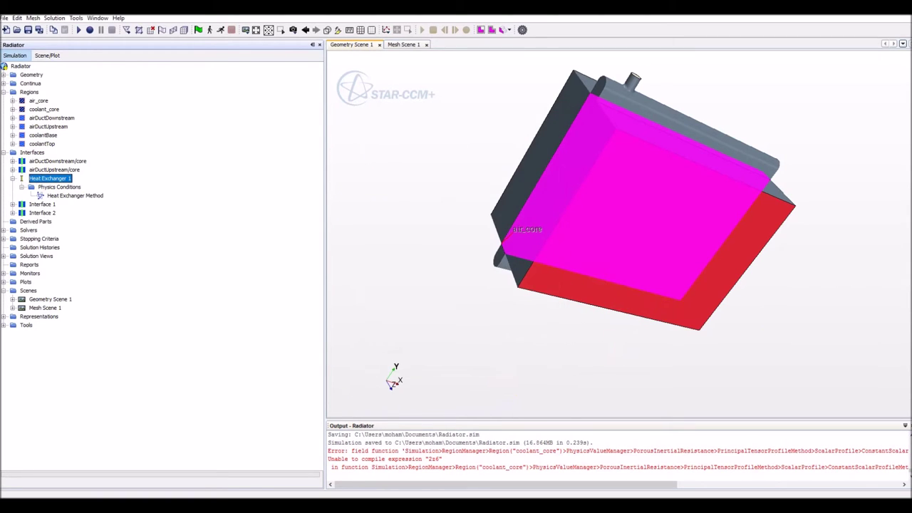
{"action": "left_click", "coordinate": [639, 254]}
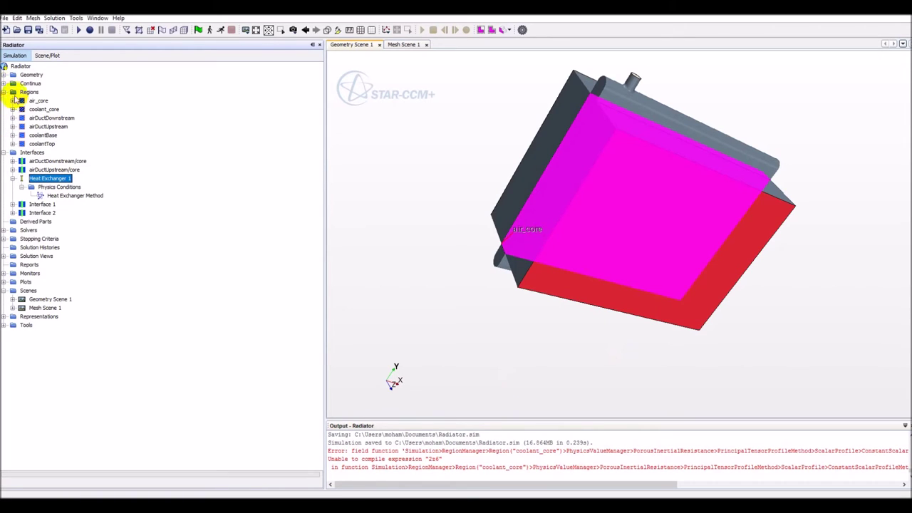
Set the Heat Exchanger Method option of the heat exchanger interface to Actual Flow Dual Stream.
{"action": "double_click", "coordinate": [67, 195]}
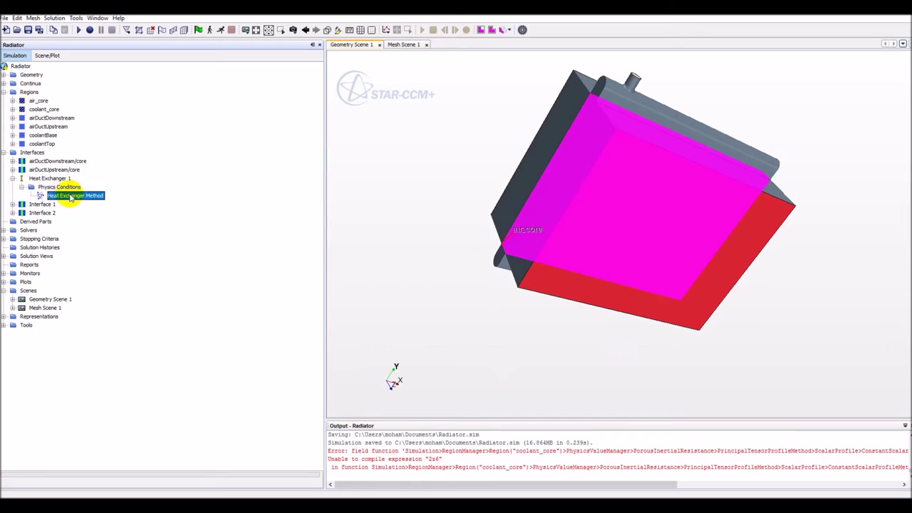
{"action": "left_click", "coordinate": [518, 164]}
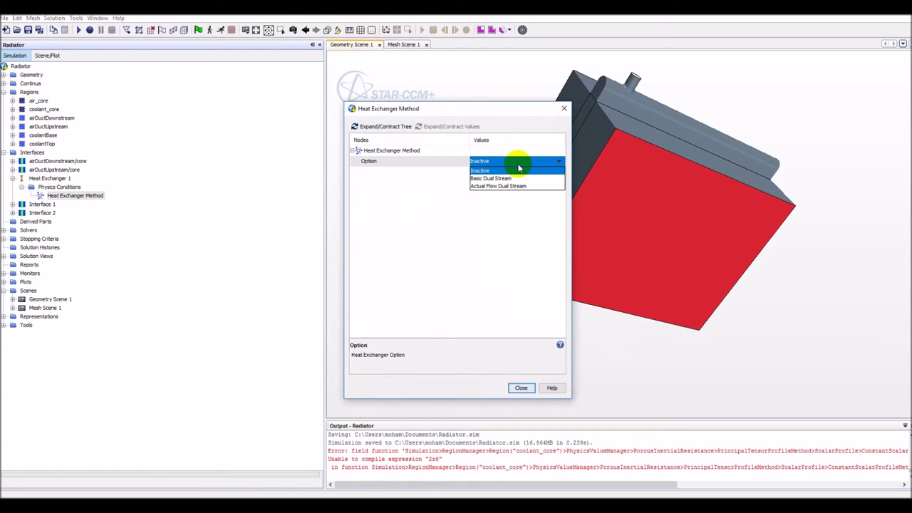
{"action": "left_click", "coordinate": [519, 186]}
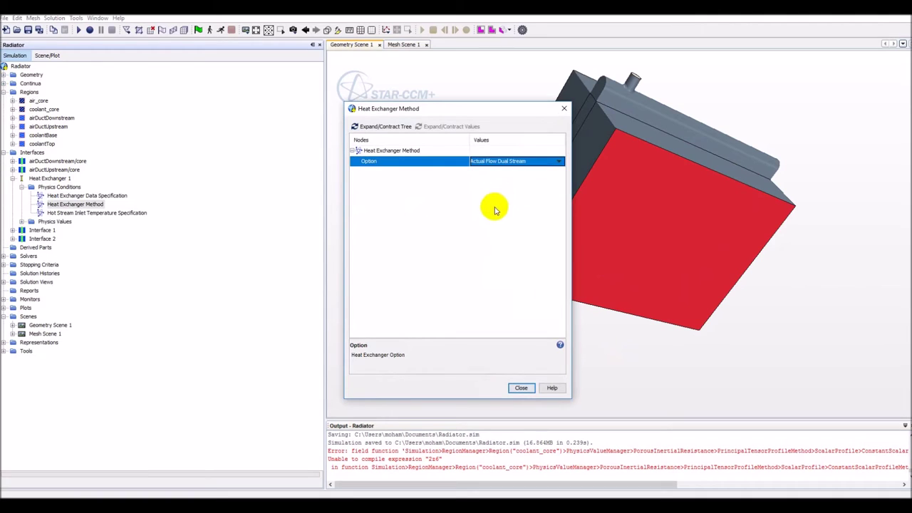
{"action": "left_click", "coordinate": [521, 386]}
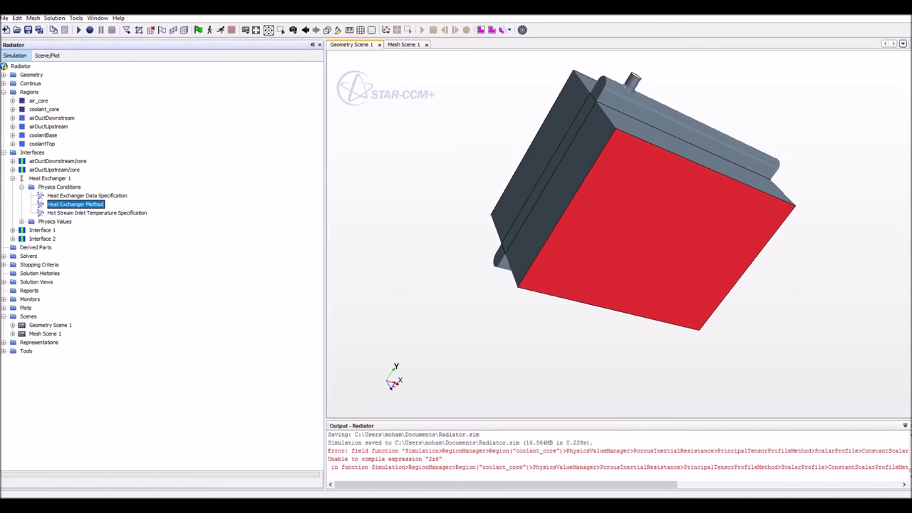
Set the method of the interface's Heat Exchanger Data Specification to UAG Table.
{"action": "left_click", "coordinate": [74, 196]}
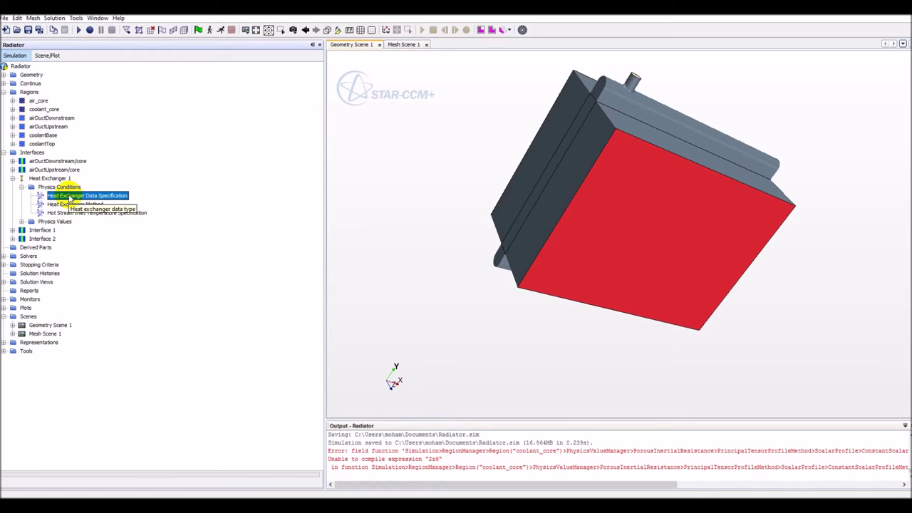
{"action": "right_click", "coordinate": [73, 200]}
{"action": "left_click", "coordinate": [89, 207]}
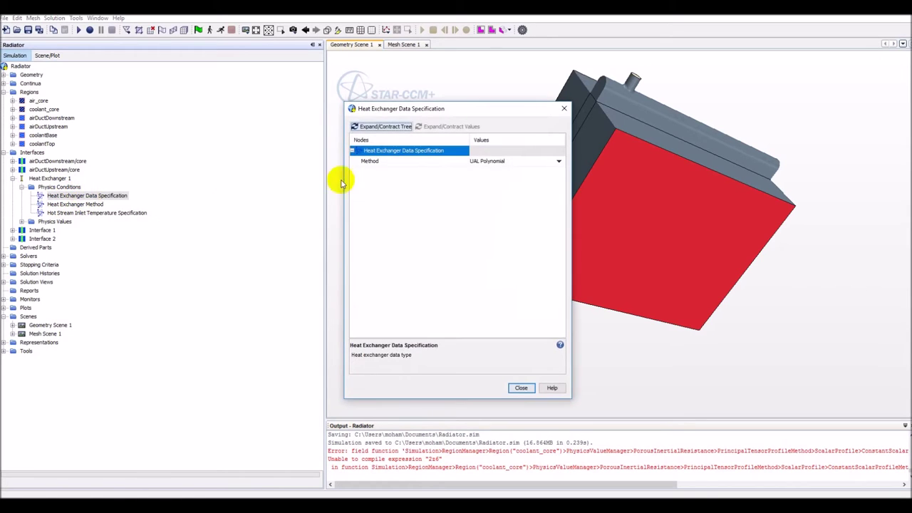
{"action": "left_click", "coordinate": [514, 162]}
{"action": "left_click", "coordinate": [516, 169]}
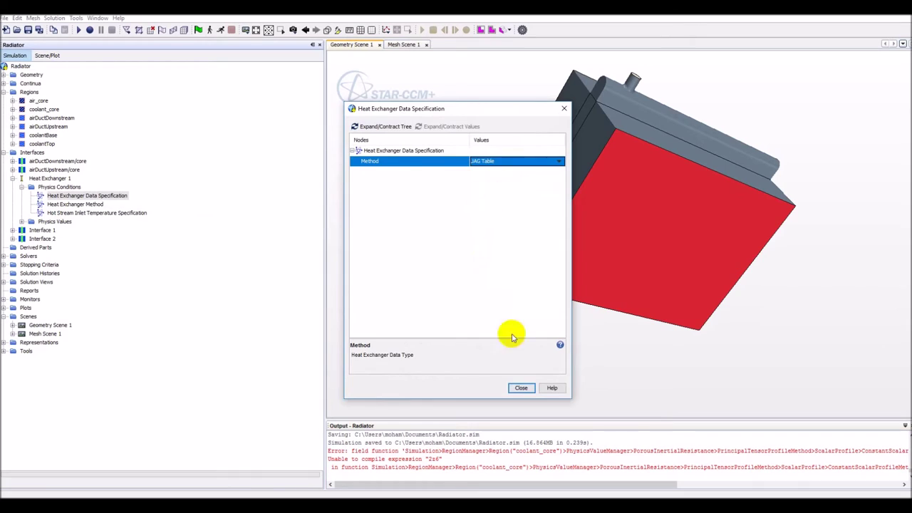
{"action": "left_click", "coordinate": [521, 388]}
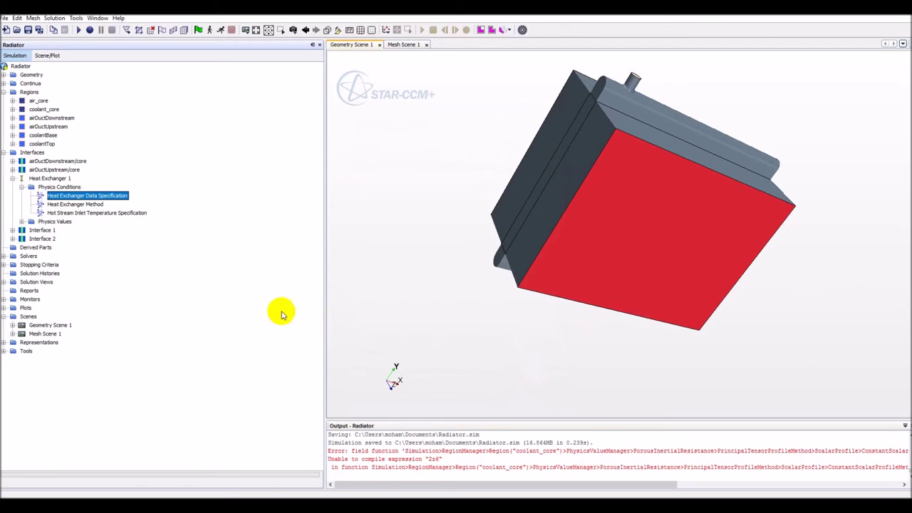
Start a new file table in the simulation's Tables node.
{"action": "left_click", "coordinate": [4, 316]}
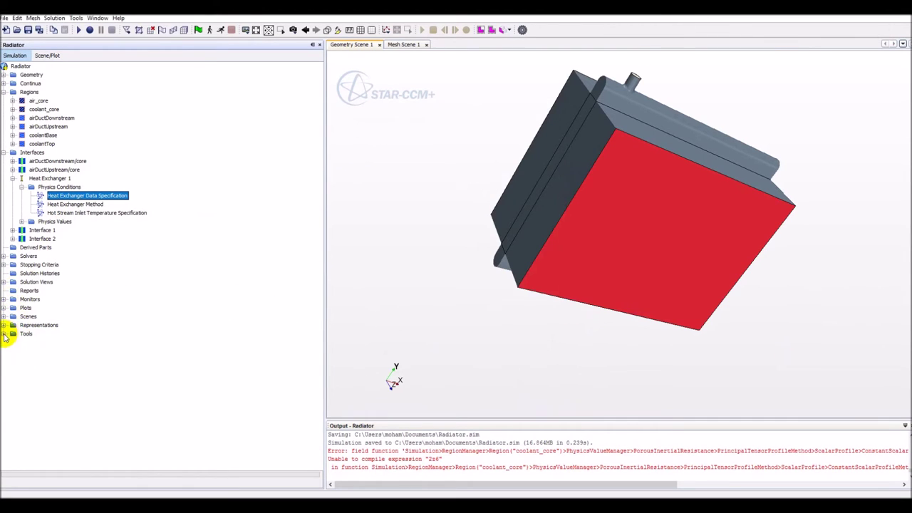
{"action": "left_click", "coordinate": [4, 333]}
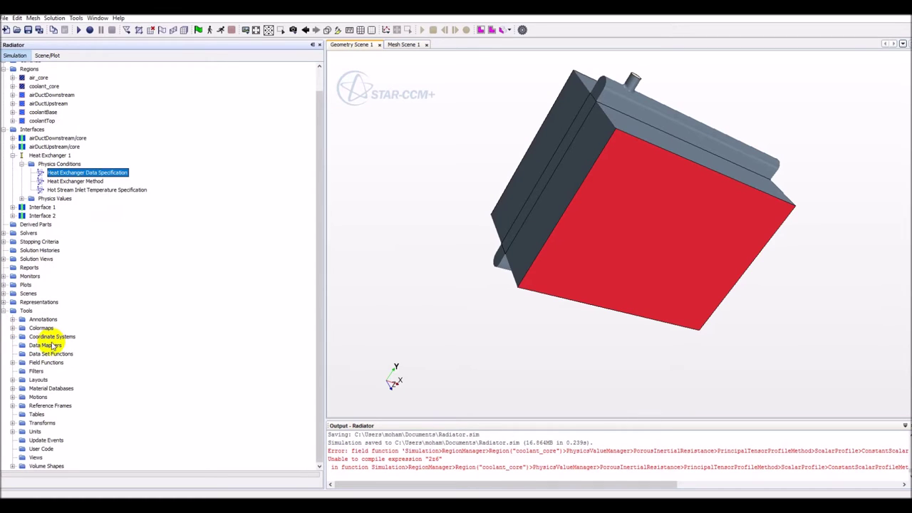
{"action": "right_click", "coordinate": [36, 414]}
{"action": "mouse_move", "coordinate": [63, 419]}
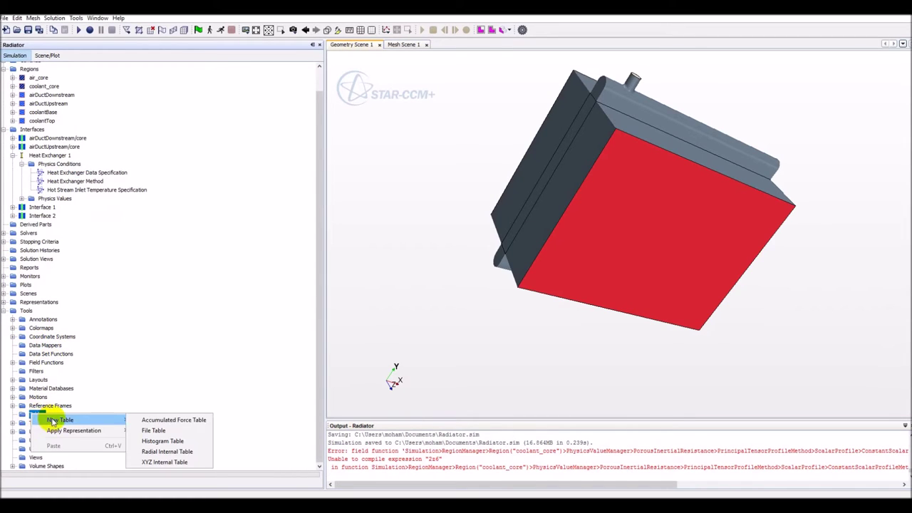
{"action": "left_click", "coordinate": [155, 430]}
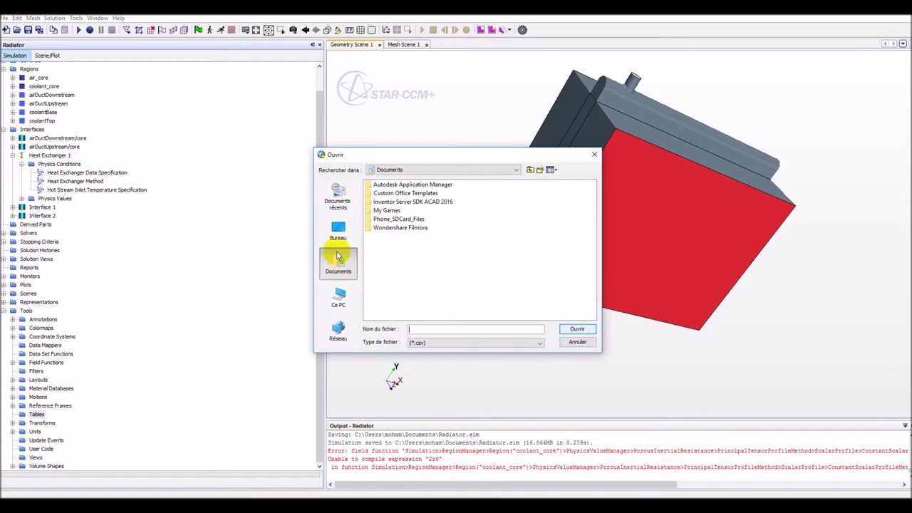
Browse the STAR-CCM+ installation's doc folder to startutorialsdata, heatTransferAndRadiation, data for the table file.
{"action": "left_click", "coordinate": [338, 299]}
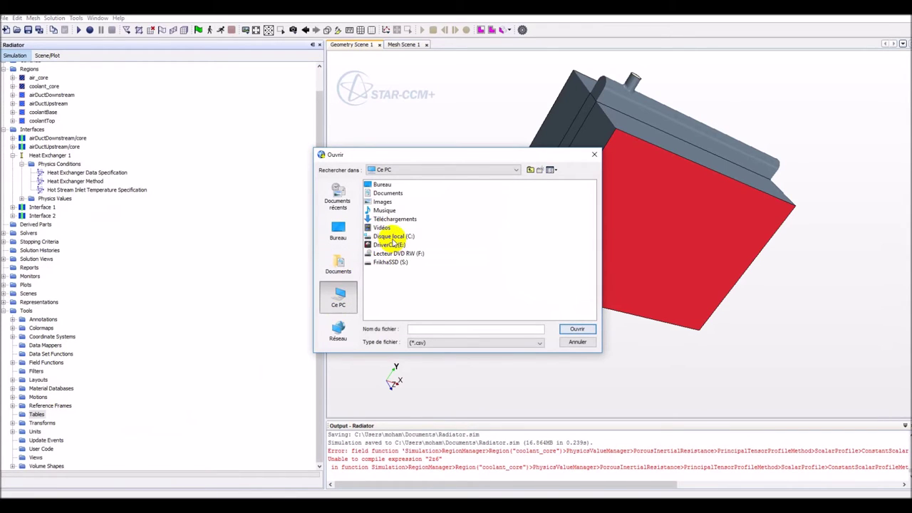
{"action": "double_click", "coordinate": [391, 237]}
{"action": "left_click", "coordinate": [387, 244]}
{"action": "double_click", "coordinate": [387, 244]}
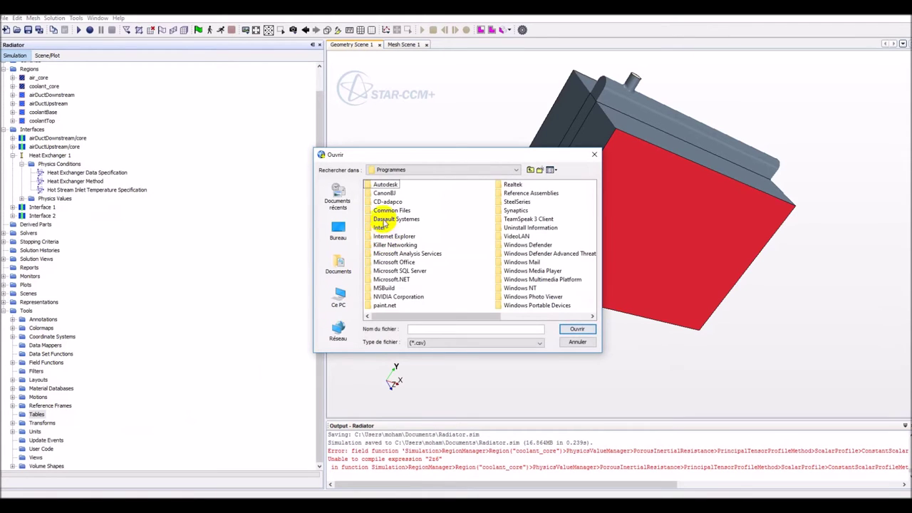
{"action": "double_click", "coordinate": [384, 203]}
{"action": "double_click", "coordinate": [389, 203]}
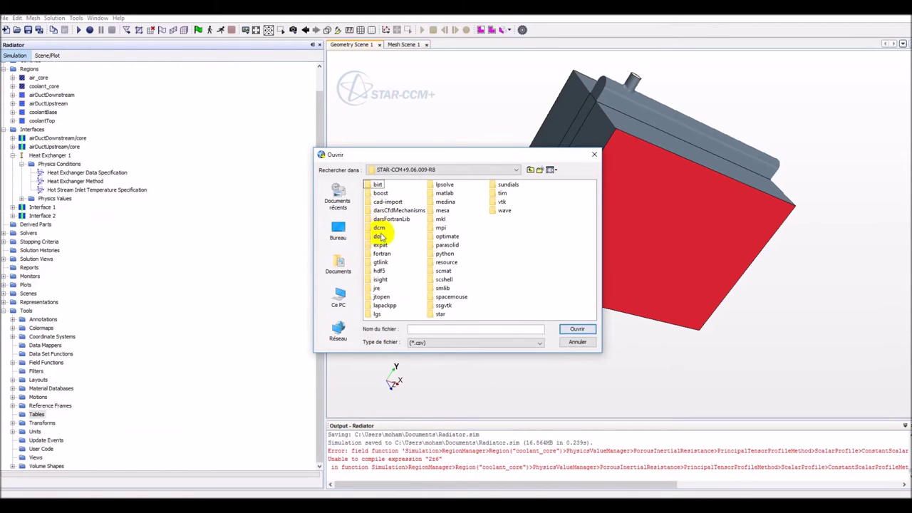
{"action": "double_click", "coordinate": [378, 235]}
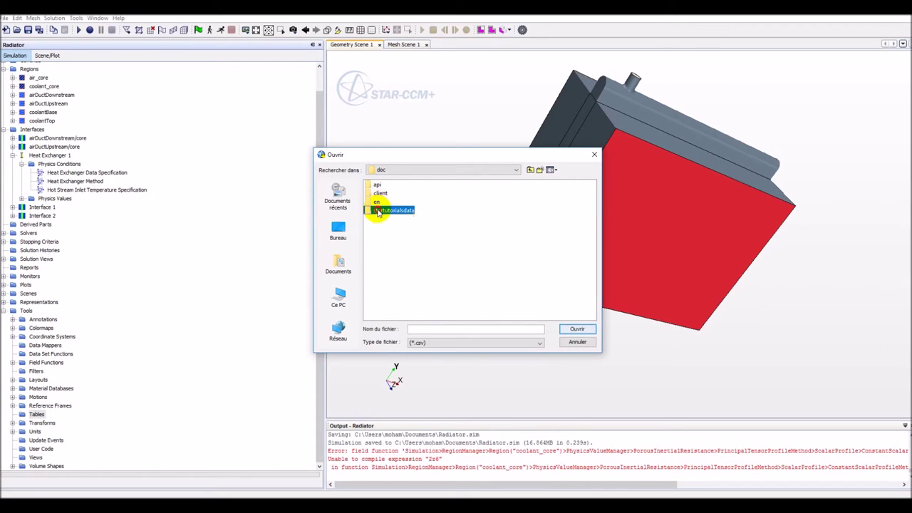
{"action": "double_click", "coordinate": [381, 209]}
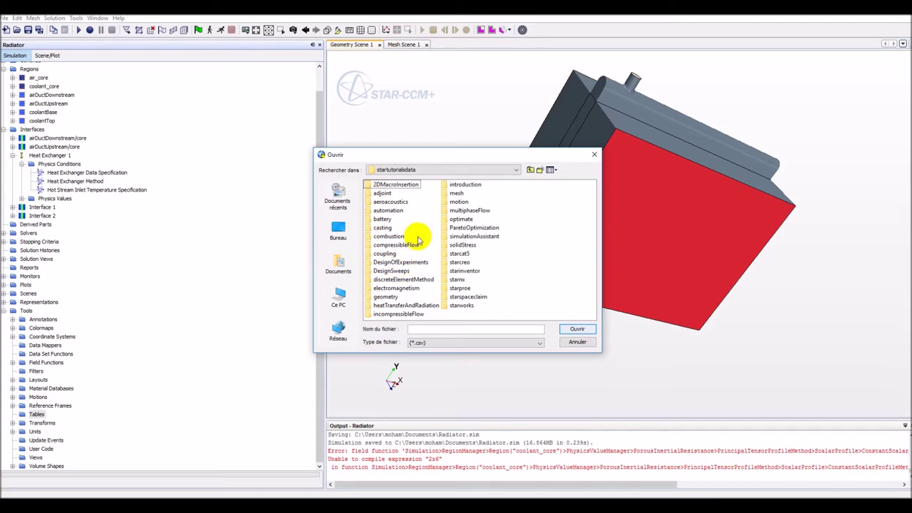
{"action": "left_click", "coordinate": [459, 227]}
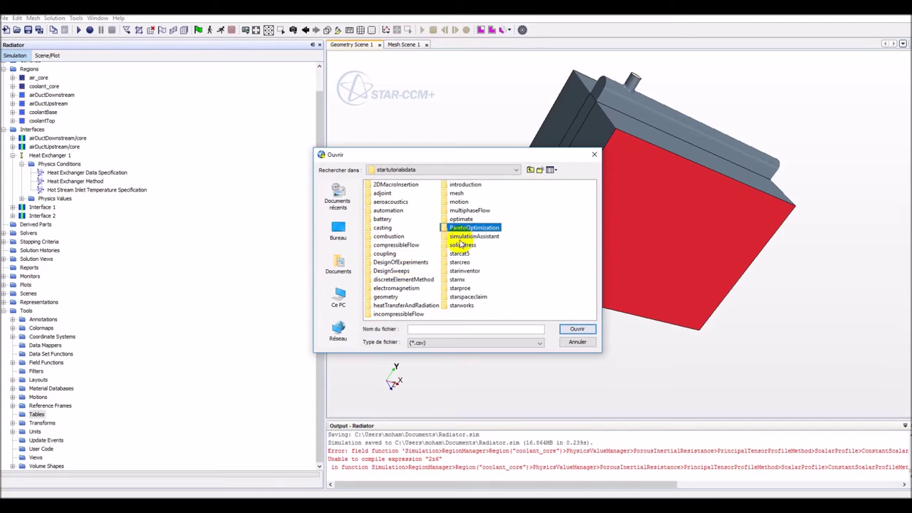
{"action": "double_click", "coordinate": [404, 305]}
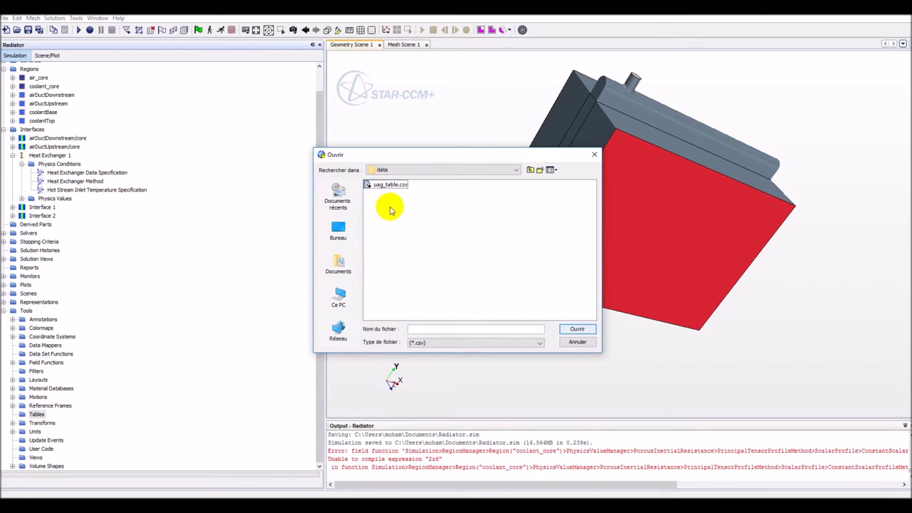
Import uag_table.csv as the file table.
{"action": "double_click", "coordinate": [379, 185]}
{"action": "right_click", "coordinate": [377, 183]}
{"action": "key", "text": "Escape"}
{"action": "right_click", "coordinate": [379, 185]}
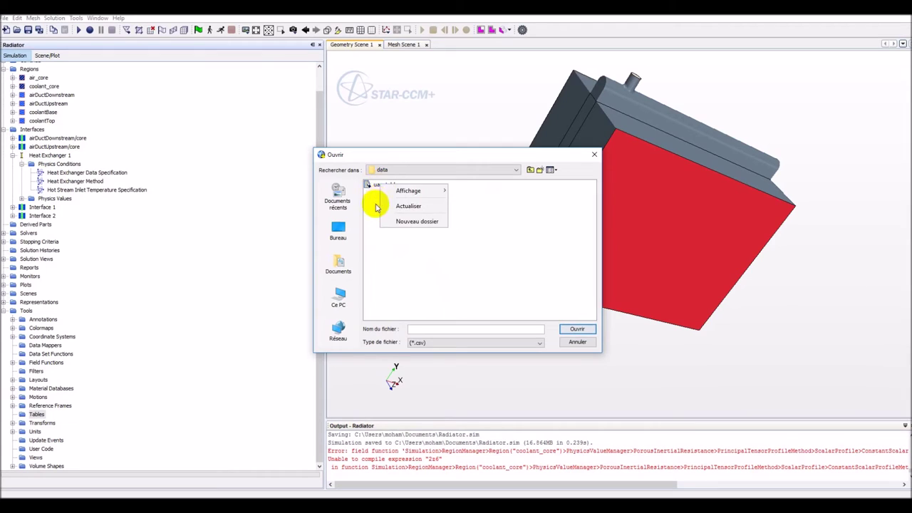
{"action": "key", "text": "Escape"}
{"action": "left_click", "coordinate": [384, 185]}
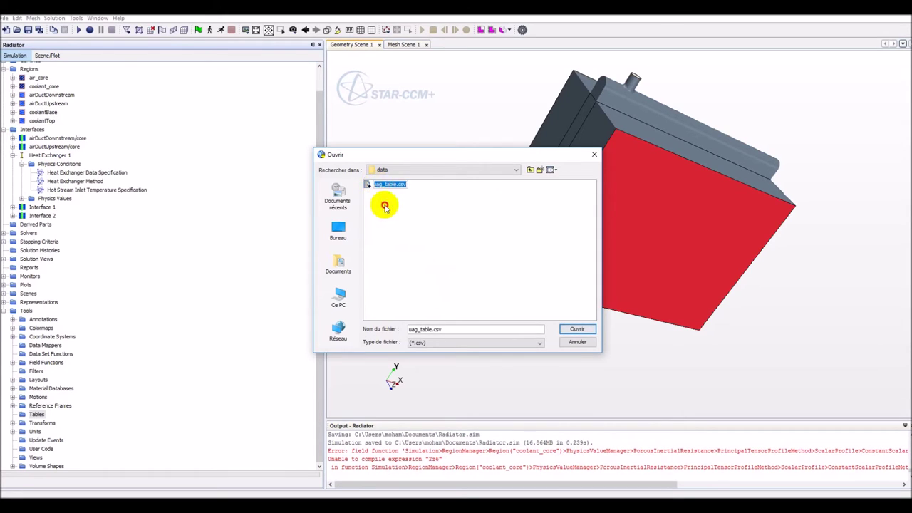
{"action": "double_click", "coordinate": [380, 186]}
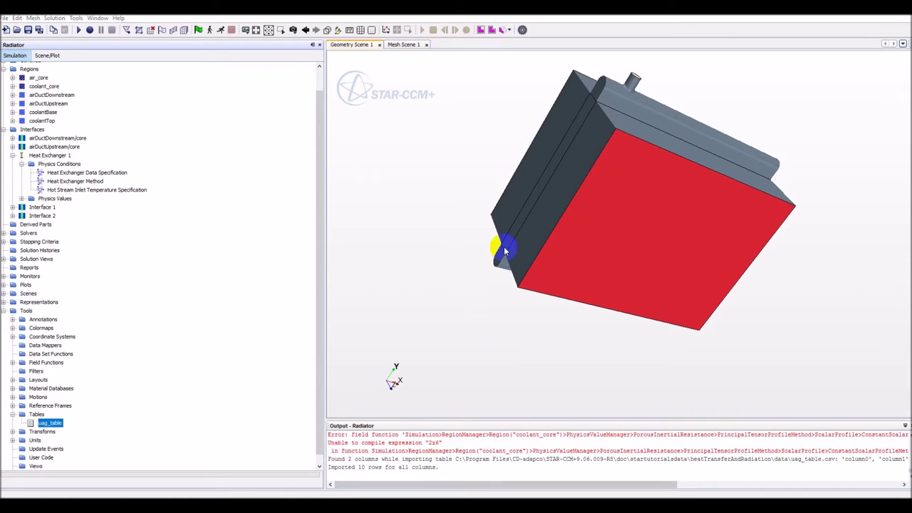
Check the extracted columns and file path of the imported uag_table.
{"action": "left_click_drag", "start_coordinate": [440, 238], "coordinate": [486, 257]}
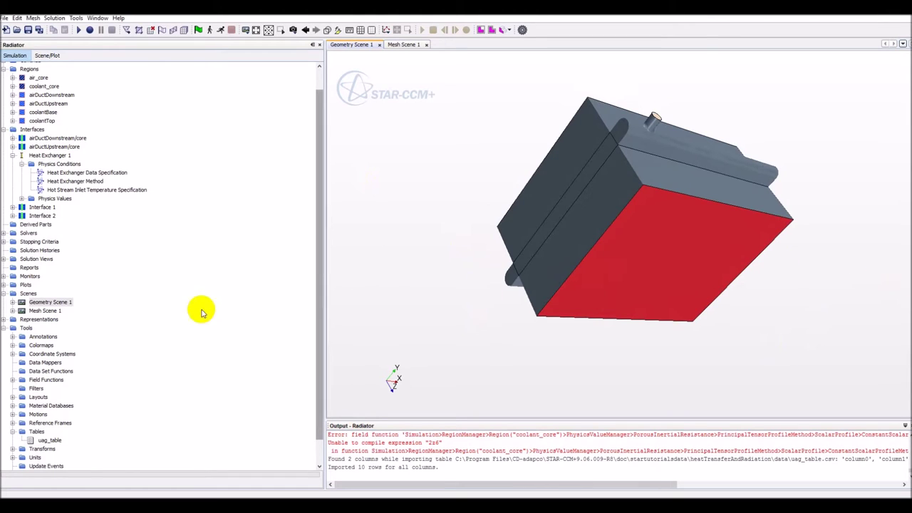
{"action": "right_click", "coordinate": [50, 439]}
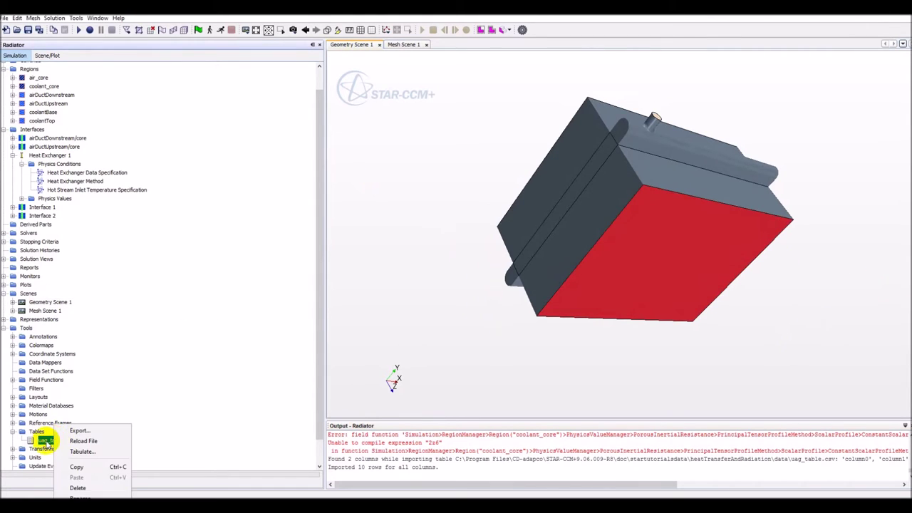
{"action": "double_click", "coordinate": [47, 441]}
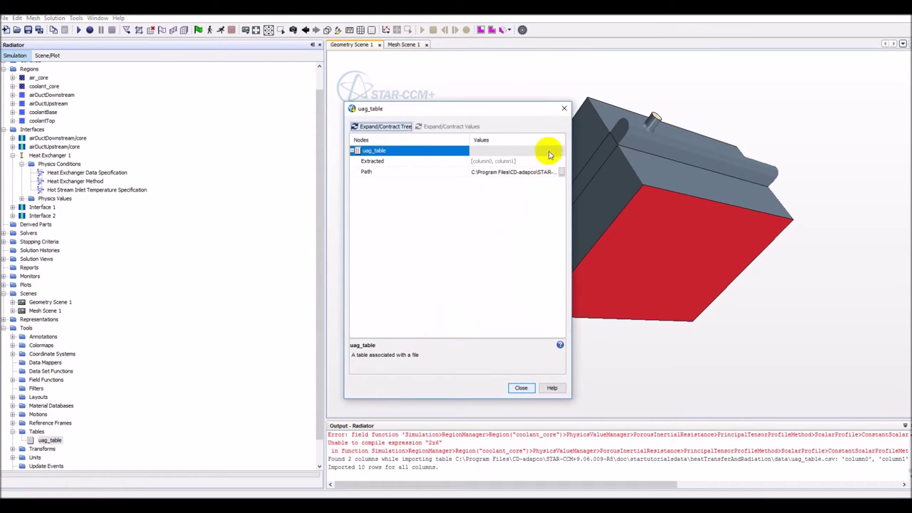
{"action": "left_click", "coordinate": [564, 111]}
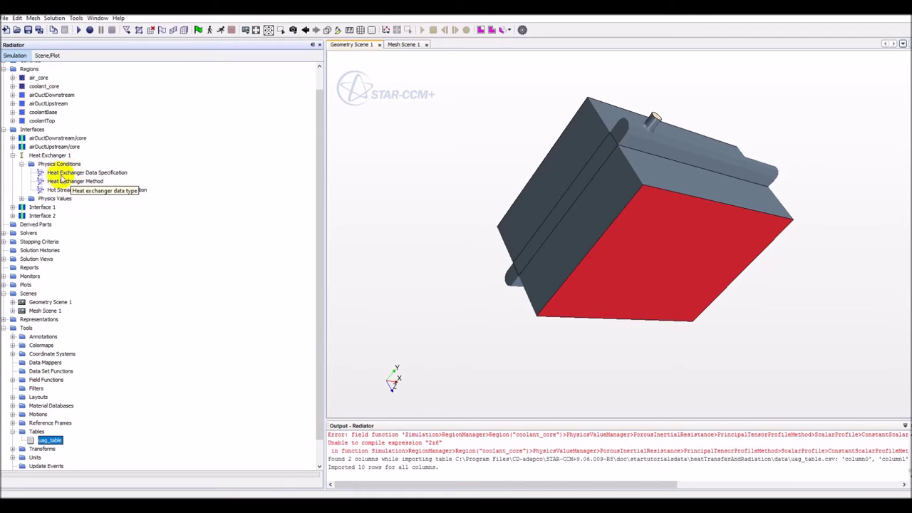
Open the UAG Table settings under the physics values of the heat exchanger interface.
{"action": "left_click", "coordinate": [21, 199]}
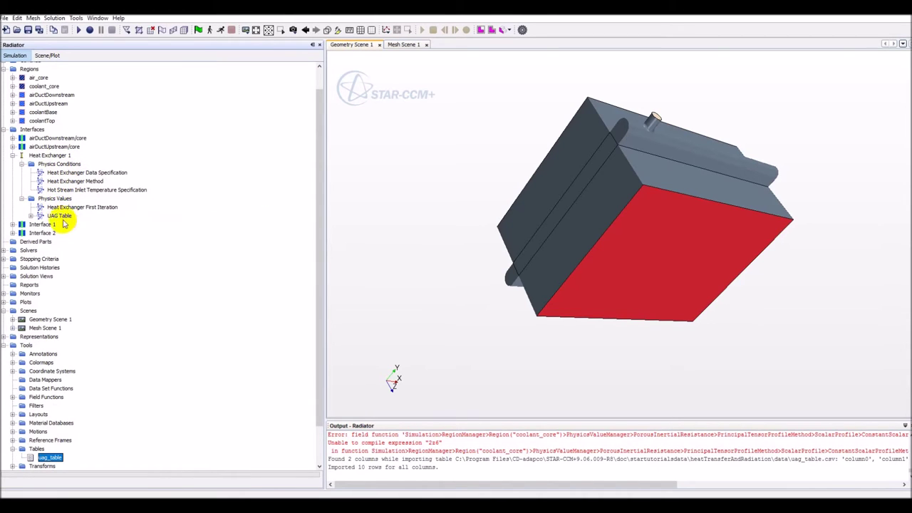
{"action": "left_click", "coordinate": [58, 216]}
{"action": "left_click", "coordinate": [31, 215]}
{"action": "double_click", "coordinate": [57, 217]}
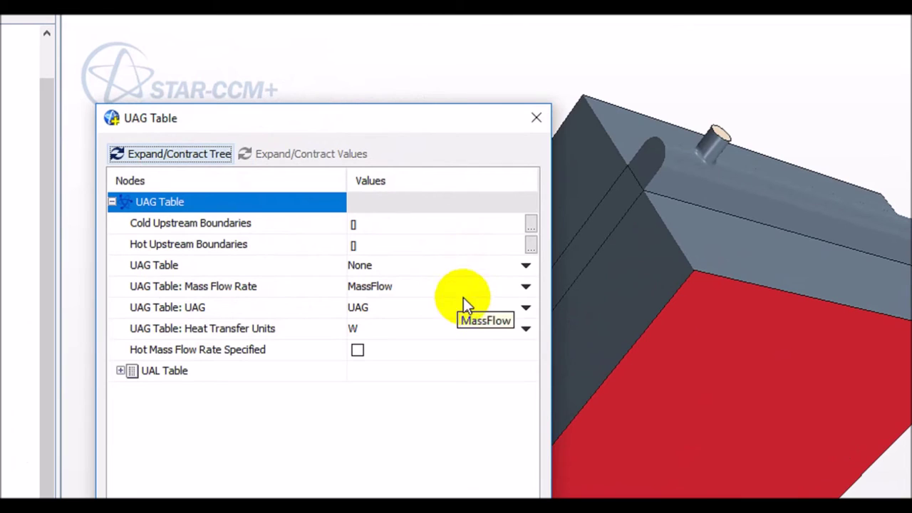
{"action": "left_click", "coordinate": [513, 304]}
{"action": "left_click", "coordinate": [517, 313]}
{"action": "left_click", "coordinate": [524, 328]}
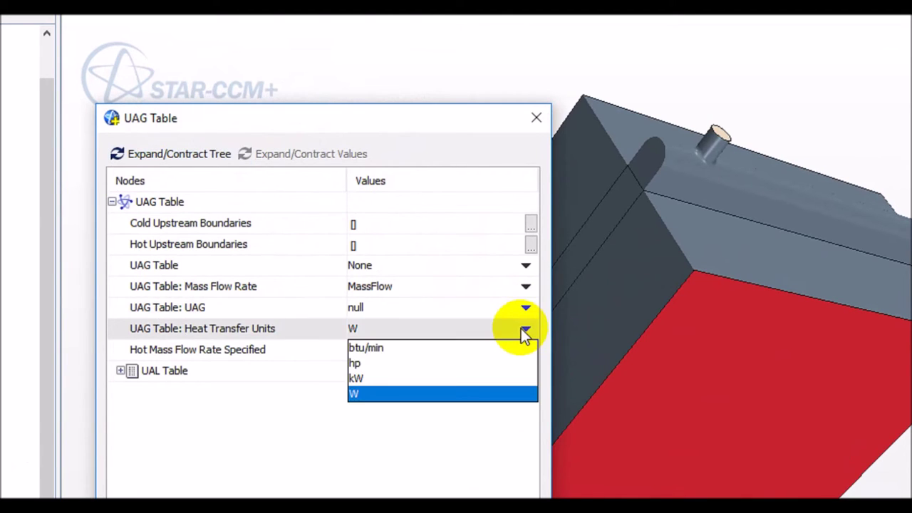
{"action": "left_click", "coordinate": [515, 314]}
{"action": "left_click", "coordinate": [525, 309]}
{"action": "left_click", "coordinate": [525, 286]}
{"action": "left_click", "coordinate": [525, 287]}
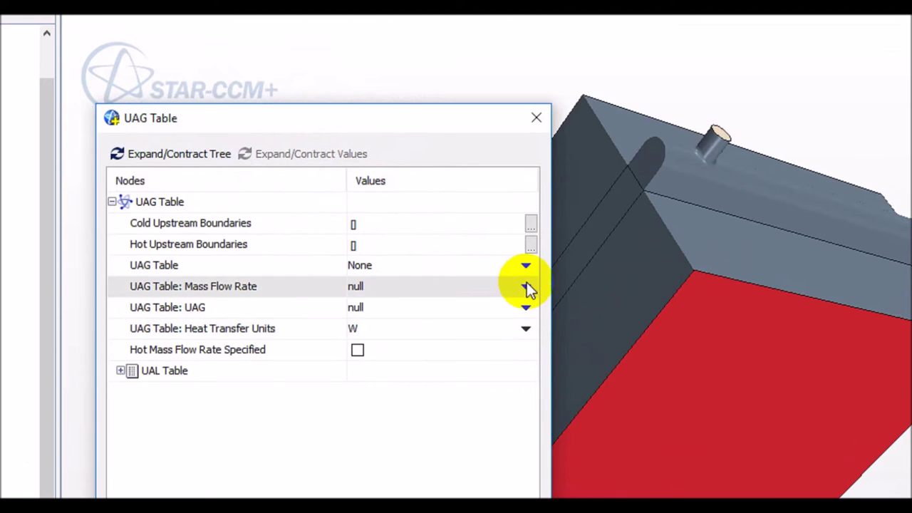
Assign uag_table as the interface's UAG table and set air_core's upstream_face as the cold upstream boundary.
{"action": "left_click", "coordinate": [526, 266]}
{"action": "left_click", "coordinate": [513, 300]}
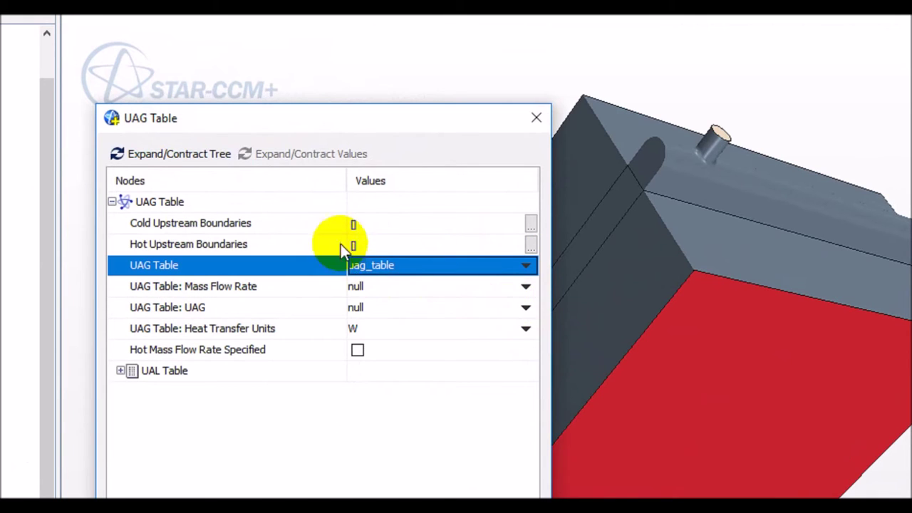
{"action": "left_click", "coordinate": [531, 223]}
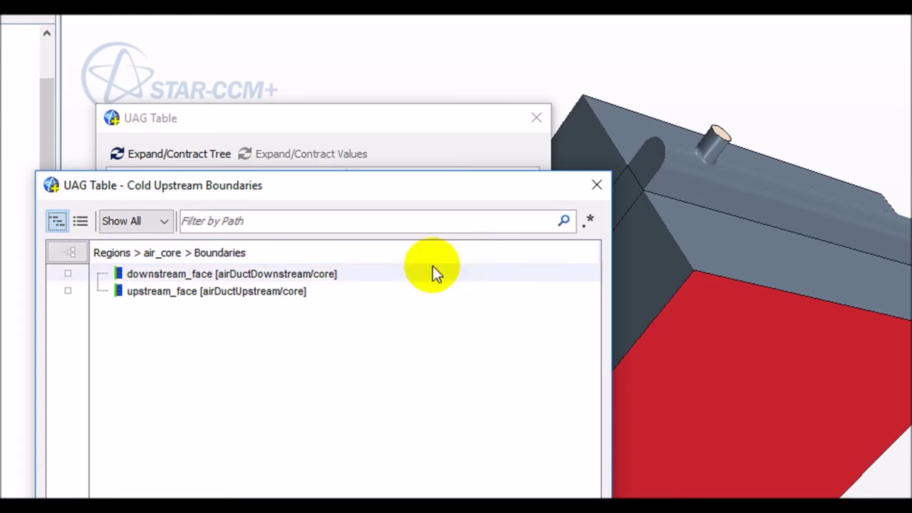
{"action": "left_click", "coordinate": [231, 291]}
{"action": "left_click", "coordinate": [434, 429]}
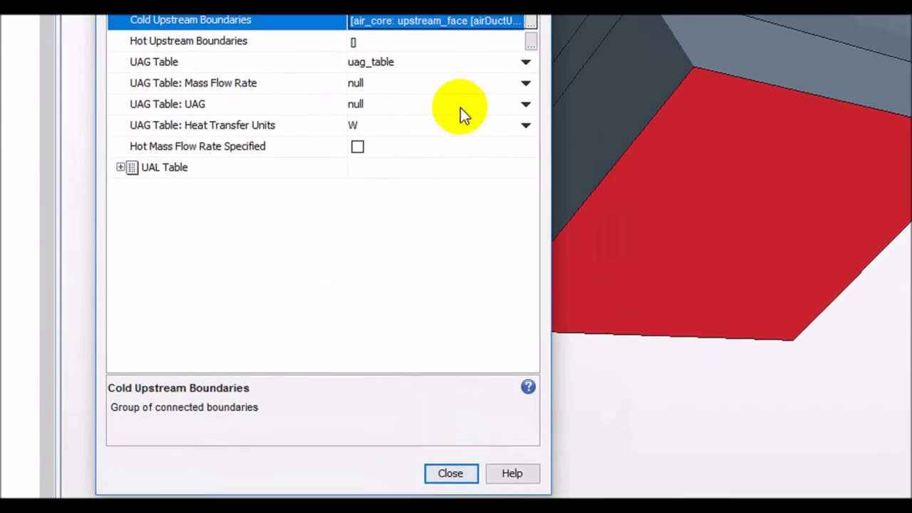
Set coolant_core's top_face as the hot upstream boundary of the UAG table.
{"action": "left_click", "coordinate": [531, 43]}
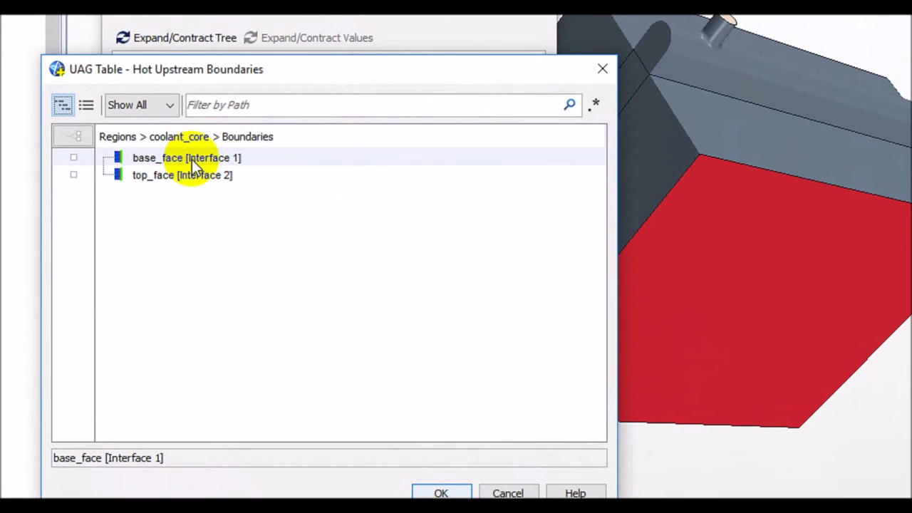
{"action": "left_click", "coordinate": [198, 176]}
{"action": "left_click", "coordinate": [444, 493]}
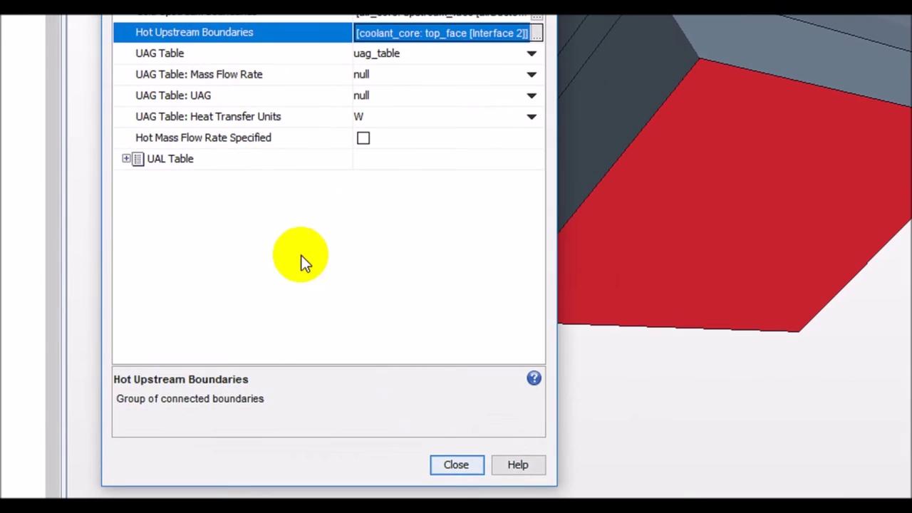
Map the UAG table's mass flow rate to column0 and its UAG data to column1.
{"action": "left_click", "coordinate": [413, 74]}
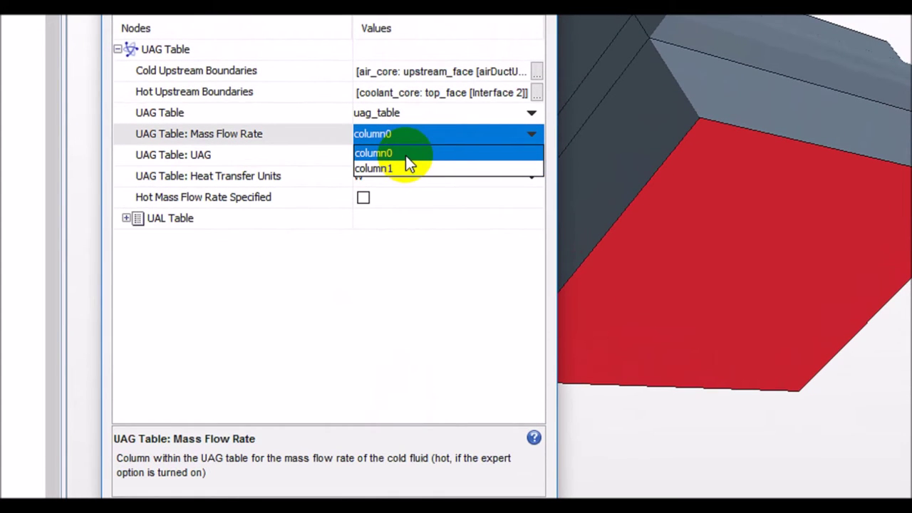
{"action": "left_click", "coordinate": [406, 155]}
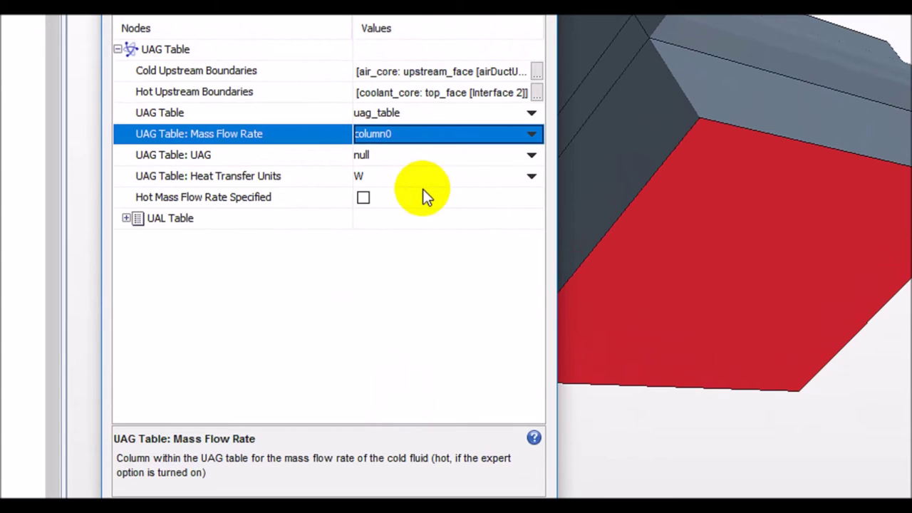
{"action": "left_click", "coordinate": [466, 163]}
{"action": "left_click", "coordinate": [444, 189]}
{"action": "left_click", "coordinate": [413, 285]}
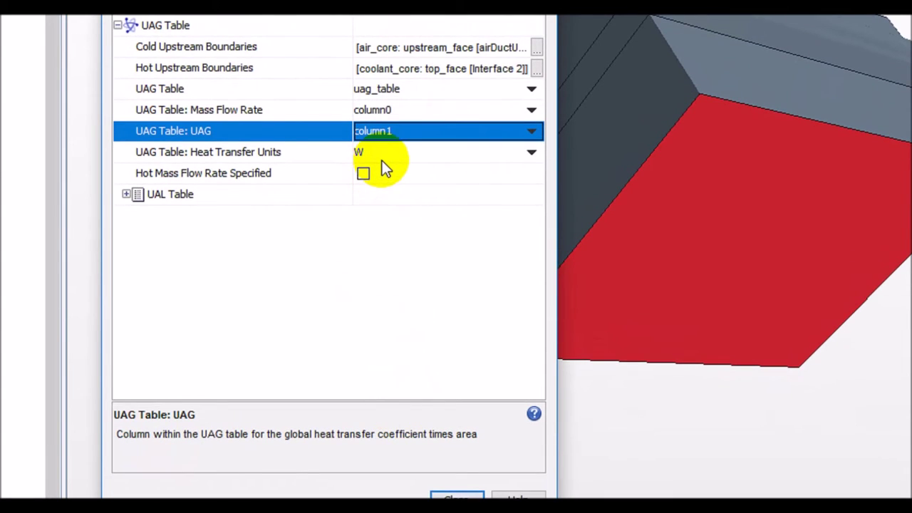
Keep W as the UAG table's heat transfer units and close its settings.
{"action": "left_click", "coordinate": [382, 159]}
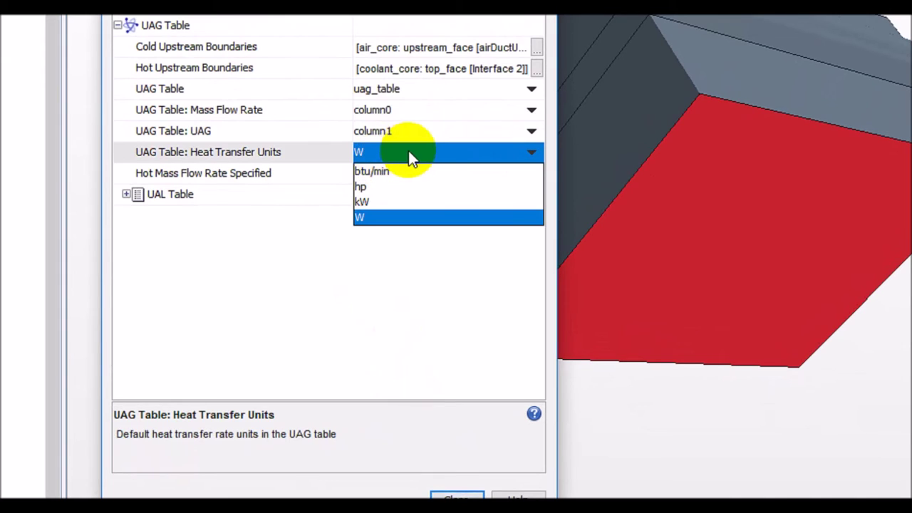
{"action": "left_click", "coordinate": [410, 152]}
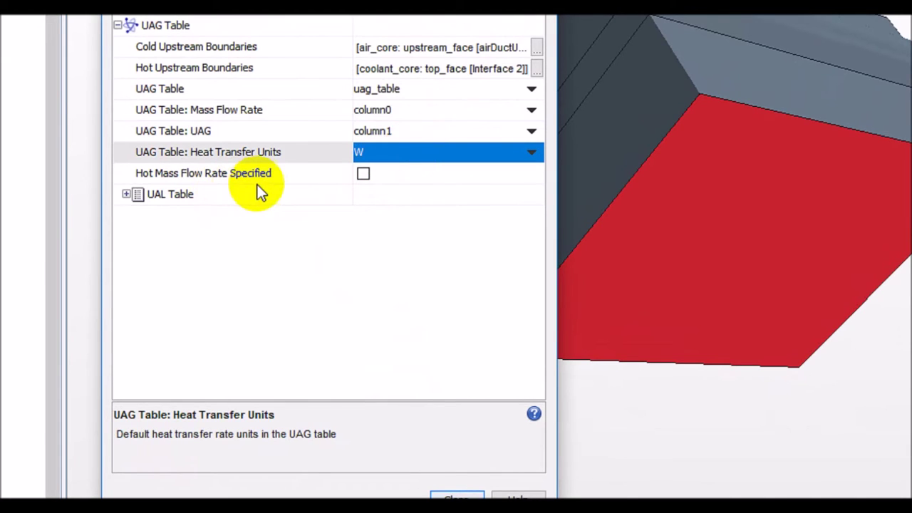
{"action": "left_click", "coordinate": [456, 496]}
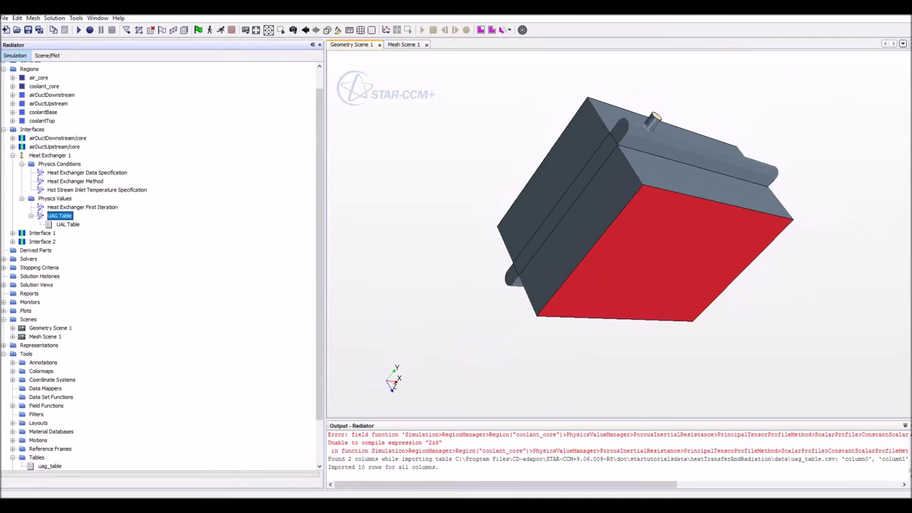
Set the First Heat Exchanger Iteration of the heat exchanger interface to 90.
{"action": "left_click", "coordinate": [101, 207]}
{"action": "double_click", "coordinate": [101, 207]}
{"action": "left_click", "coordinate": [476, 162]}
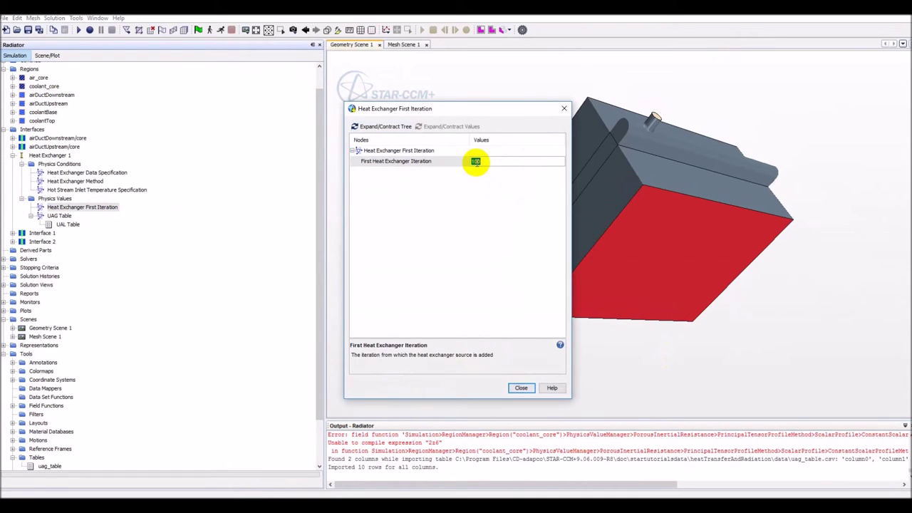
{"action": "type", "text": "90"}
{"action": "key", "text": "Return"}
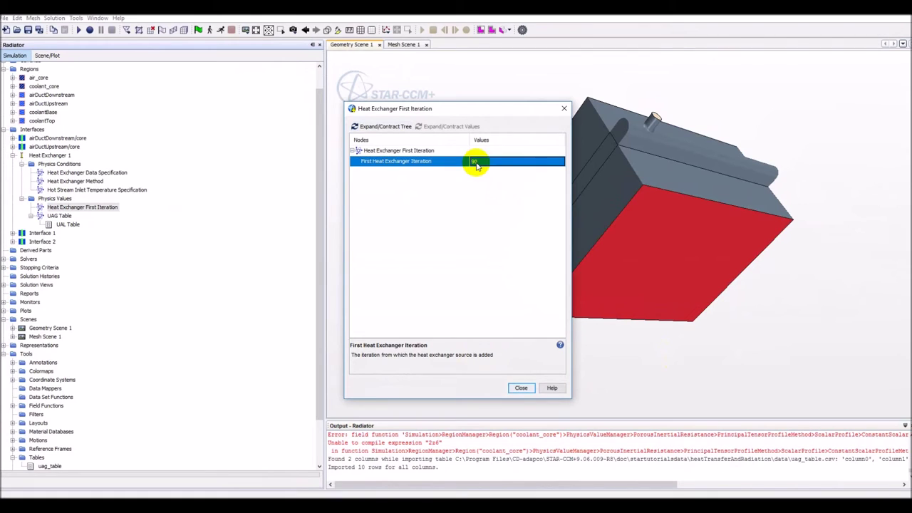
Close the heat exchanger's first-iteration settings and save the simulation.
{"action": "left_click", "coordinate": [519, 389]}
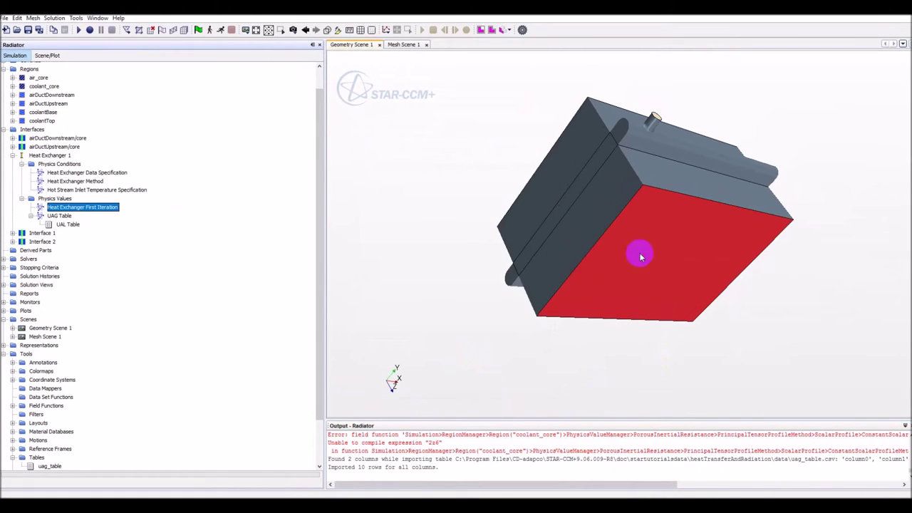
{"action": "left_click", "coordinate": [6, 18]}
{"action": "left_click", "coordinate": [22, 90]}
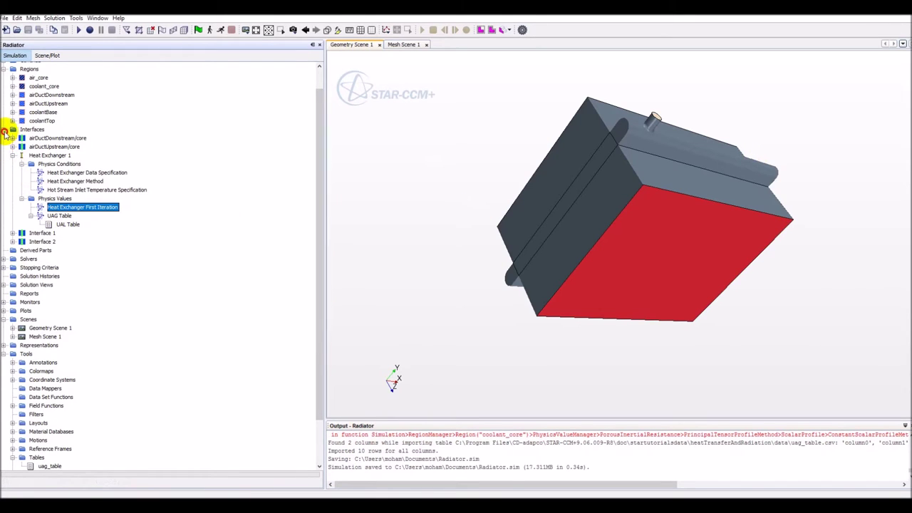
Collapse the expanded simulation tree nodes and create a Surface Average report.
{"action": "left_click", "coordinate": [5, 133]}
{"action": "left_click", "coordinate": [4, 92]}
{"action": "left_click", "coordinate": [3, 178]}
{"action": "left_click", "coordinate": [3, 195]}
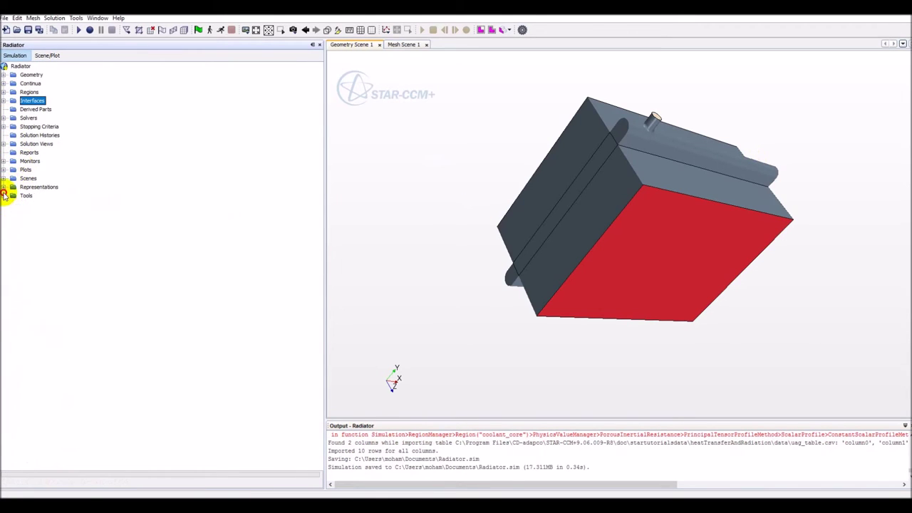
{"action": "right_click", "coordinate": [30, 153]}
{"action": "mouse_move", "coordinate": [114, 158]}
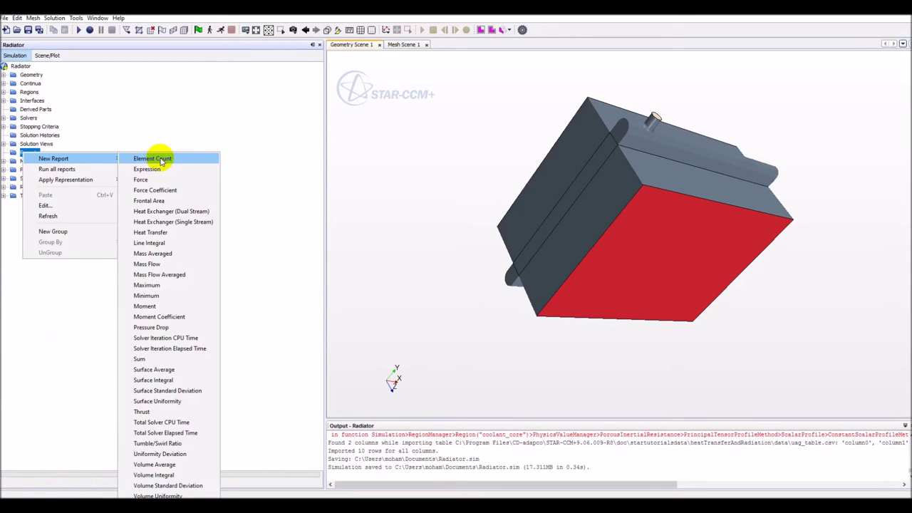
{"action": "left_click", "coordinate": [157, 368]}
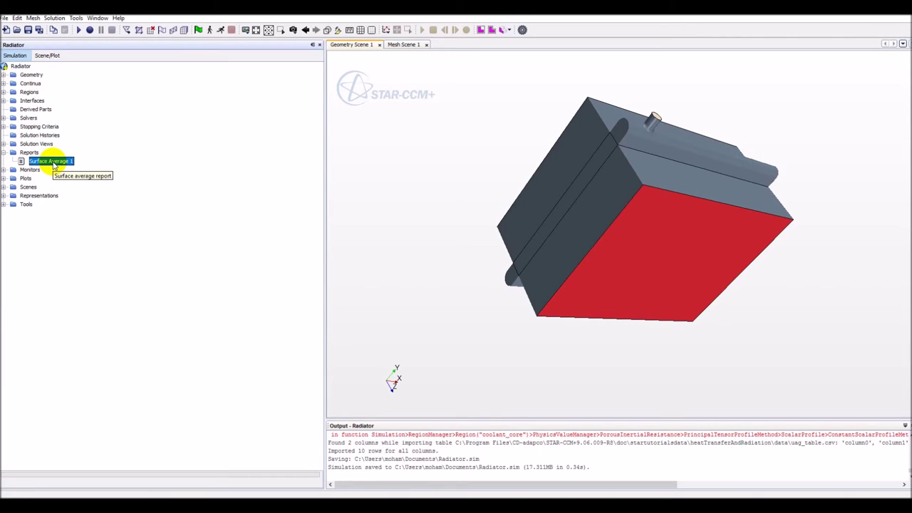
Rename the new surface average report as Air Temperature.
{"action": "right_click", "coordinate": [54, 166]}
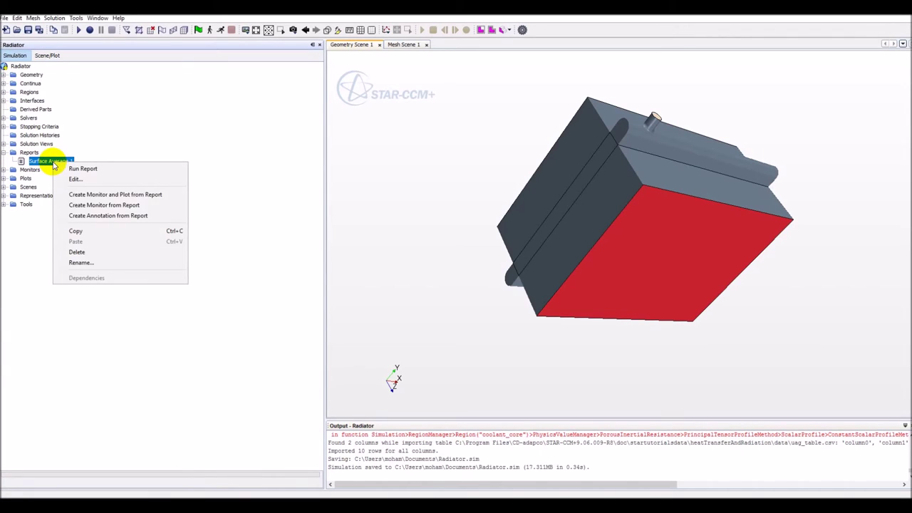
{"action": "left_click", "coordinate": [81, 262]}
{"action": "type", "text": "Air Tem"}
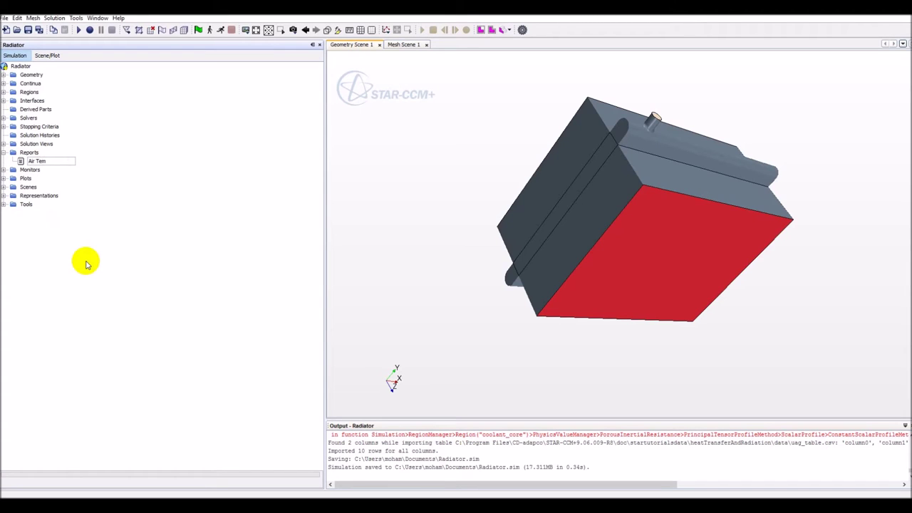
{"action": "type", "text": "perature"}
{"action": "key", "text": "Return"}
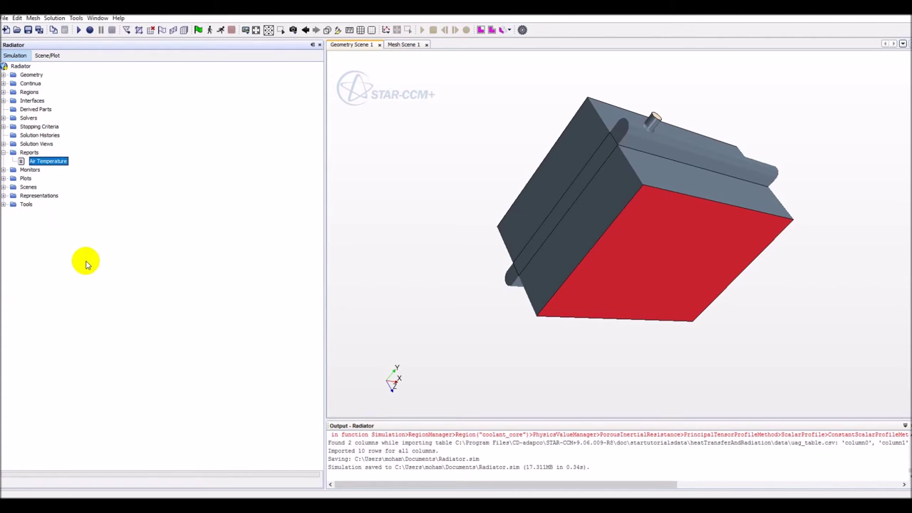
Set the Air Temperature report's parts to the Air_pressure_out boundary of the airDuctDownstream region.
{"action": "right_click", "coordinate": [50, 162]}
{"action": "left_click", "coordinate": [68, 176]}
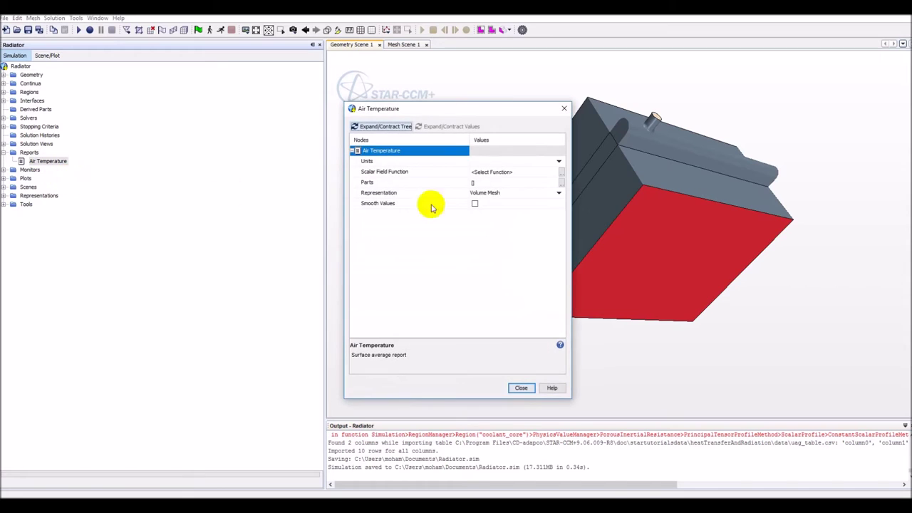
{"action": "left_click", "coordinate": [553, 182]}
{"action": "left_click", "coordinate": [560, 180]}
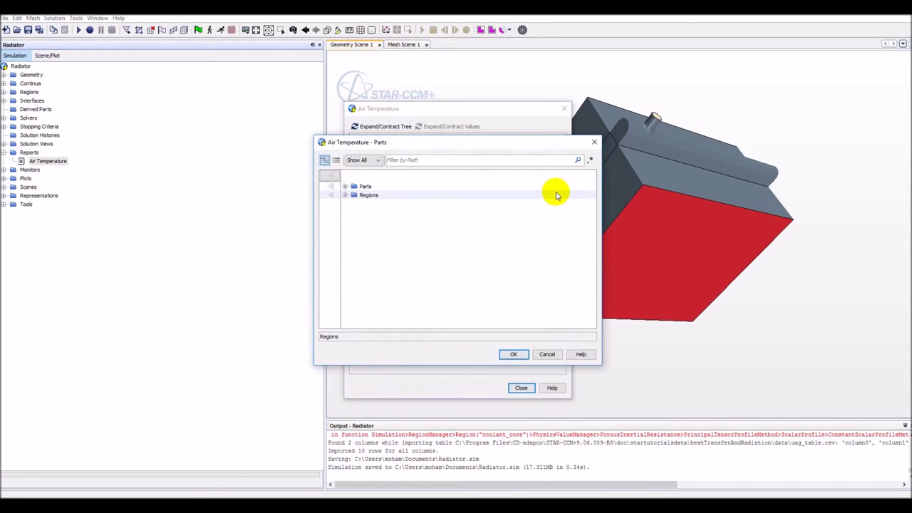
{"action": "left_click", "coordinate": [345, 196]}
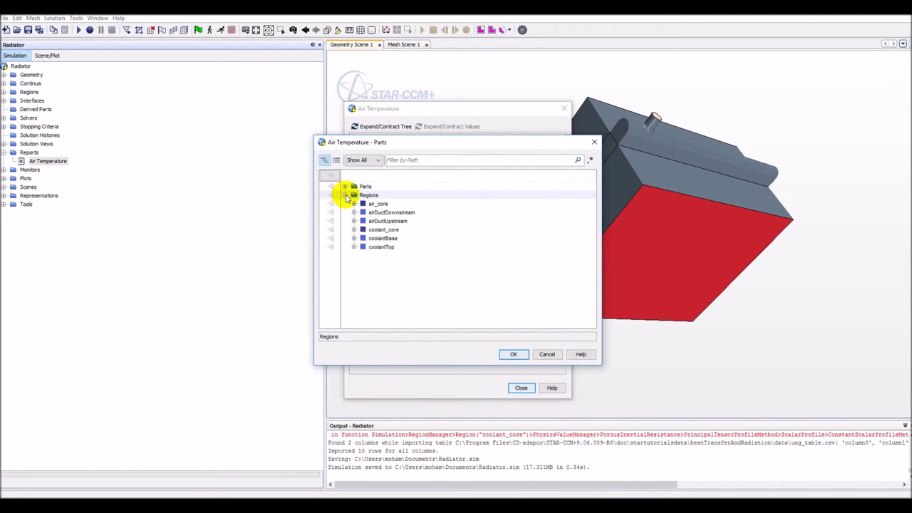
{"action": "left_click", "coordinate": [346, 204]}
{"action": "left_click", "coordinate": [377, 247]}
{"action": "left_click", "coordinate": [363, 220]}
{"action": "left_click", "coordinate": [361, 213]}
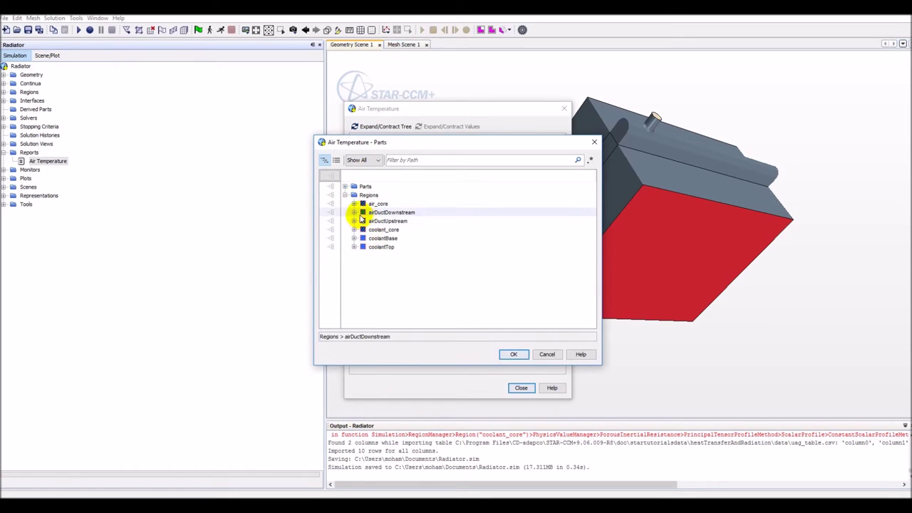
{"action": "left_click", "coordinate": [332, 213]}
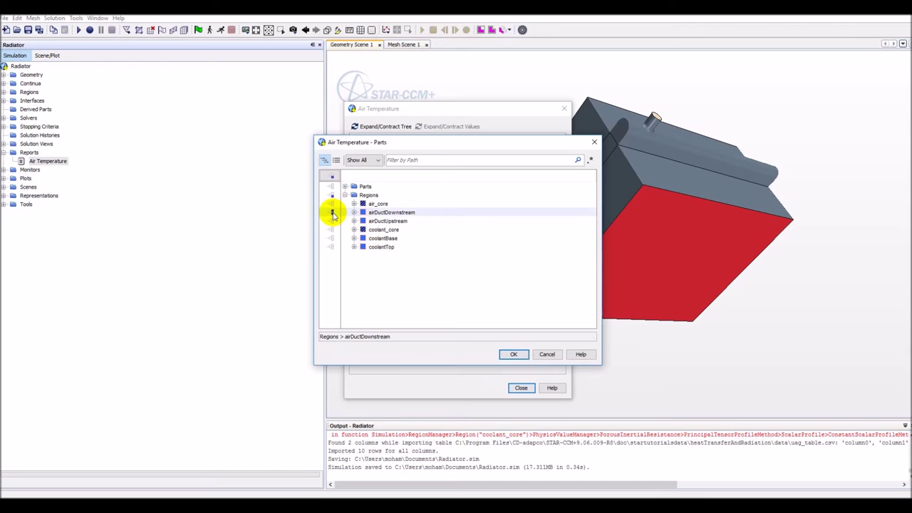
{"action": "left_click", "coordinate": [354, 212]}
{"action": "left_click", "coordinate": [330, 255]}
{"action": "left_click", "coordinate": [330, 238]}
{"action": "left_click", "coordinate": [330, 229]}
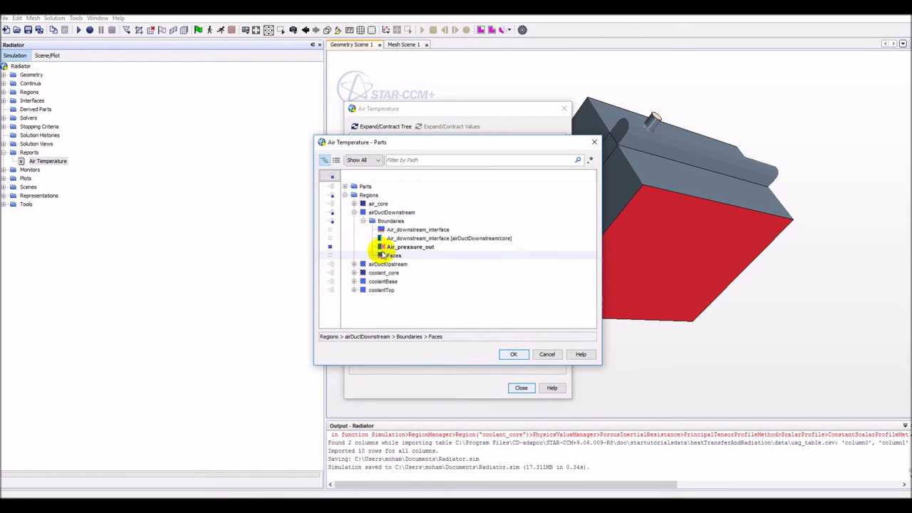
{"action": "left_click", "coordinate": [512, 353]}
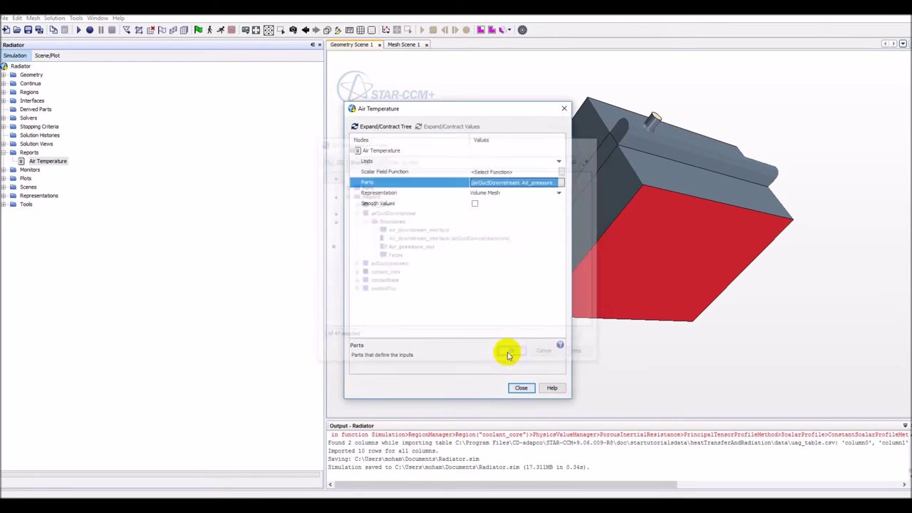
Set Temperature as the Air Temperature report's scalar field function and close its settings.
{"action": "left_click", "coordinate": [475, 204]}
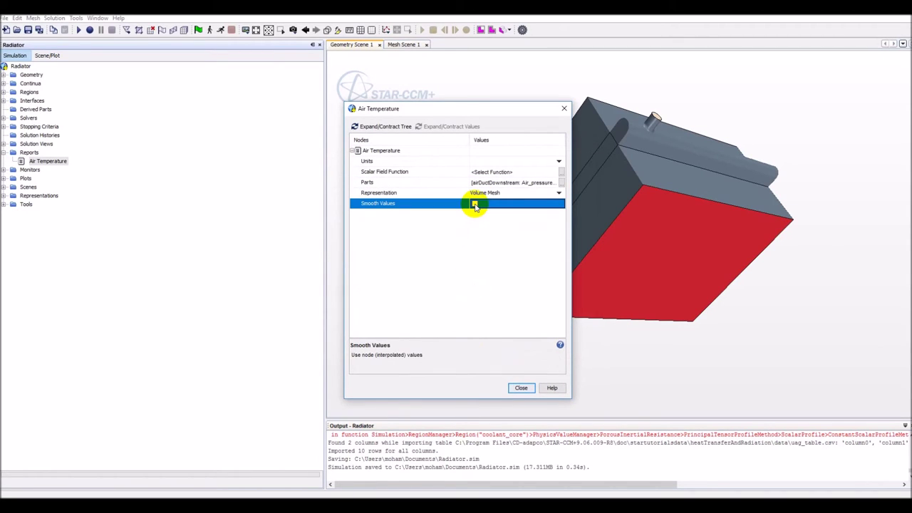
{"action": "left_click", "coordinate": [489, 172]}
{"action": "scroll", "coordinate": [456, 253], "scroll_direction": "down", "scroll_amount": 5}
{"action": "type", "text": "temp"}
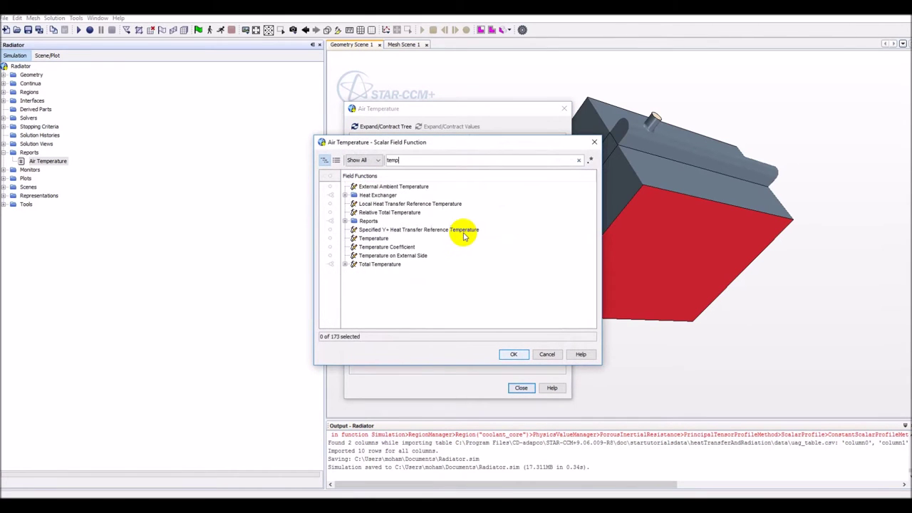
{"action": "left_click", "coordinate": [513, 354]}
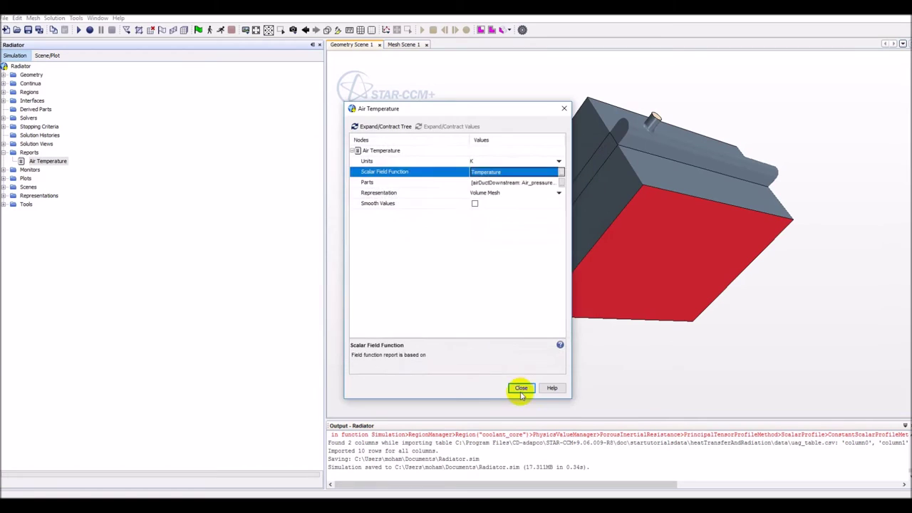
{"action": "left_click", "coordinate": [521, 388]}
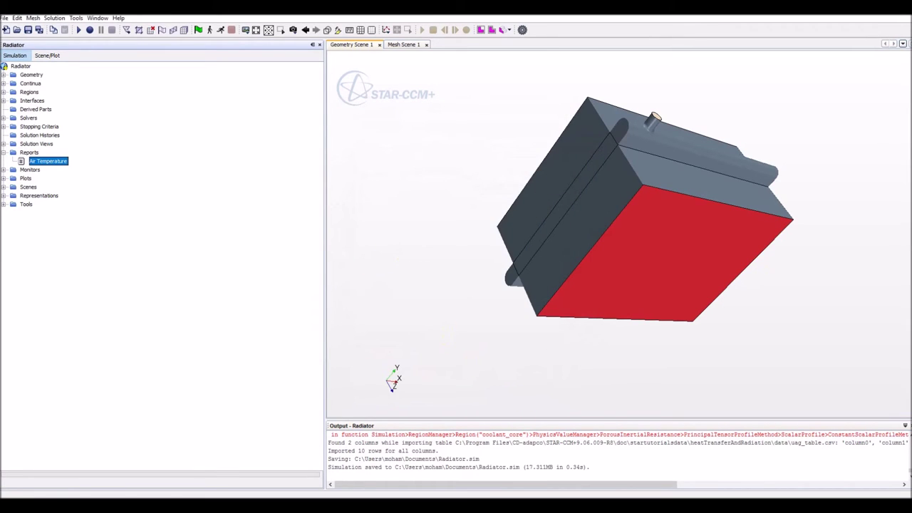
{"action": "right_click", "coordinate": [28, 152]}
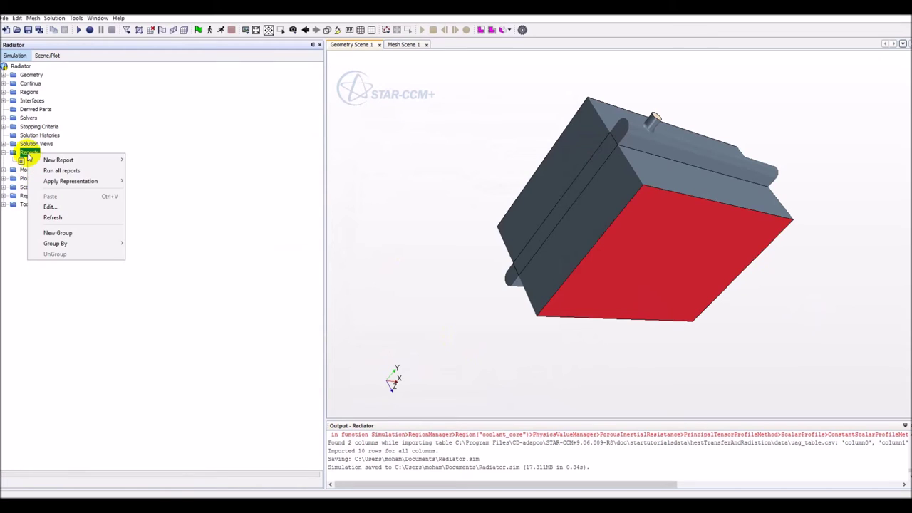
{"action": "mouse_move", "coordinate": [60, 160]}
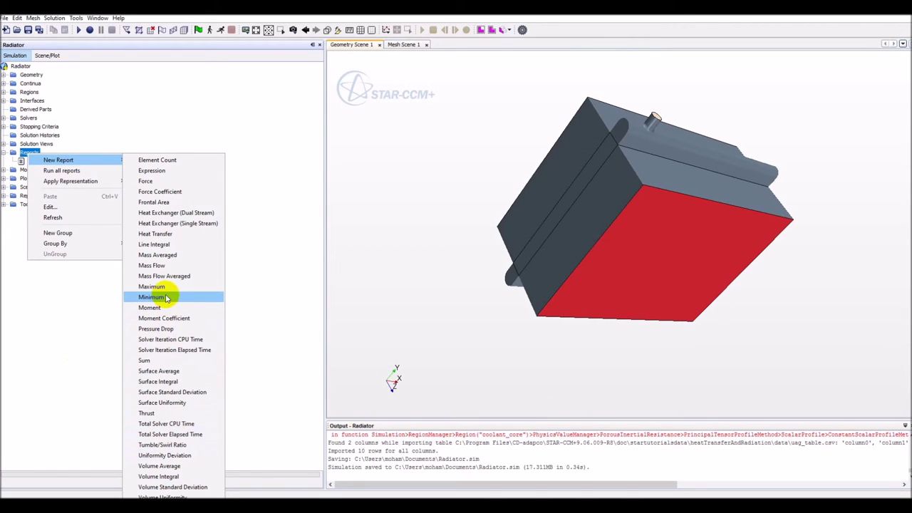
{"action": "left_click", "coordinate": [166, 392]}
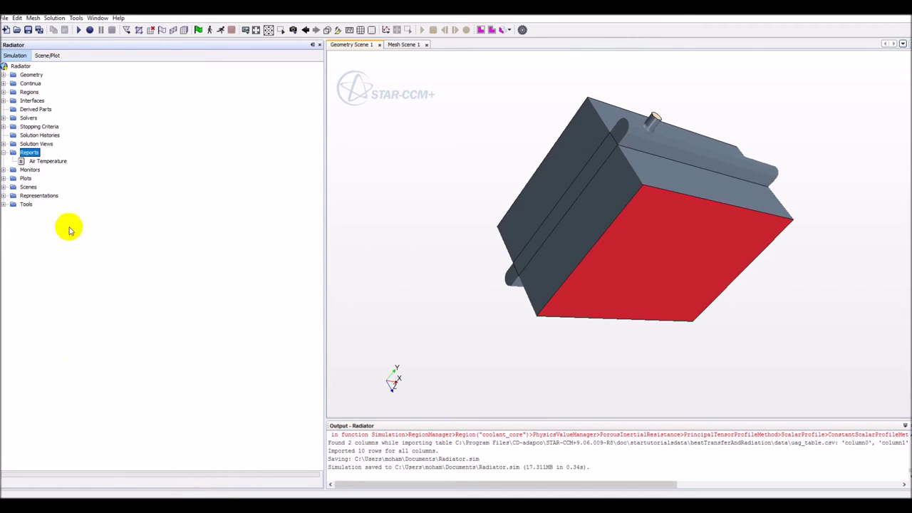
Duplicate the Air Temperature report and rename the copy as Coolant Temprerature Out.
{"action": "left_click", "coordinate": [45, 162]}
{"action": "left_click_drag", "start_coordinate": [45, 162], "coordinate": [30, 152]}
{"action": "right_click", "coordinate": [55, 173]}
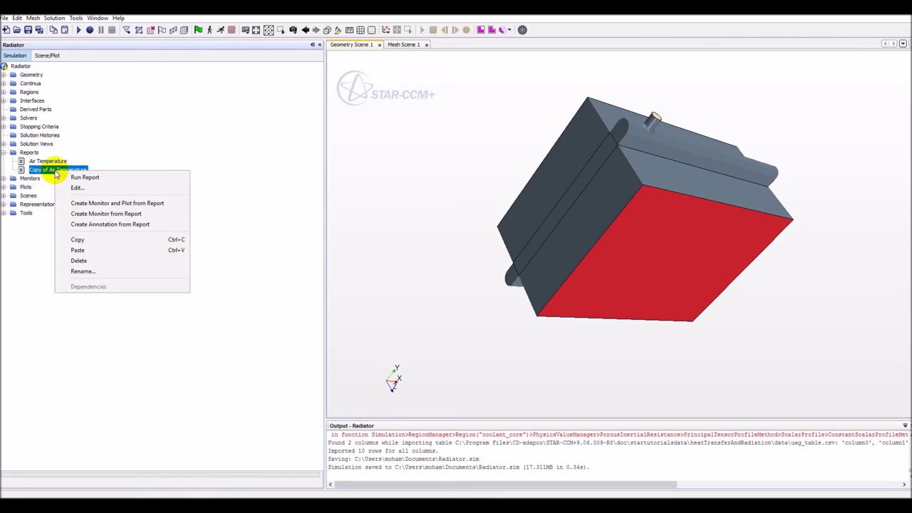
{"action": "left_click", "coordinate": [92, 272]}
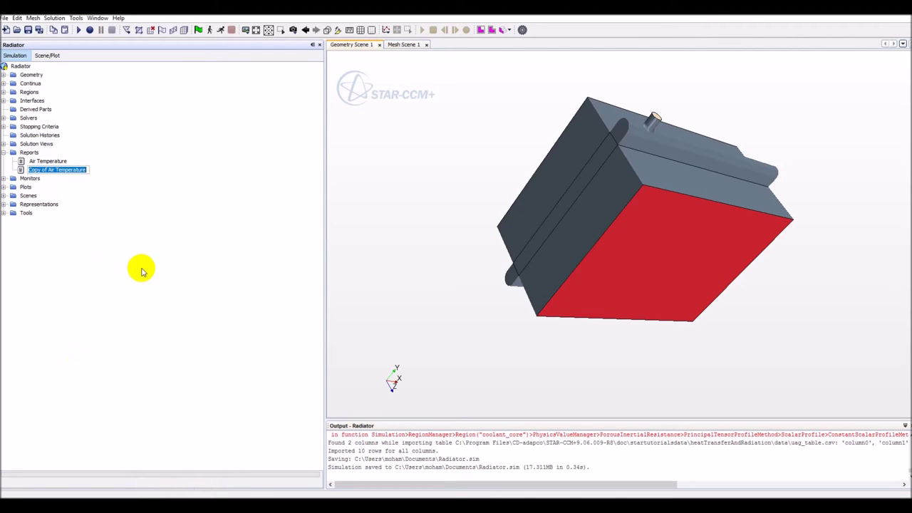
{"action": "type", "text": "C"}
{"action": "type", "text": "t"}
{"action": "key", "text": "Return"}
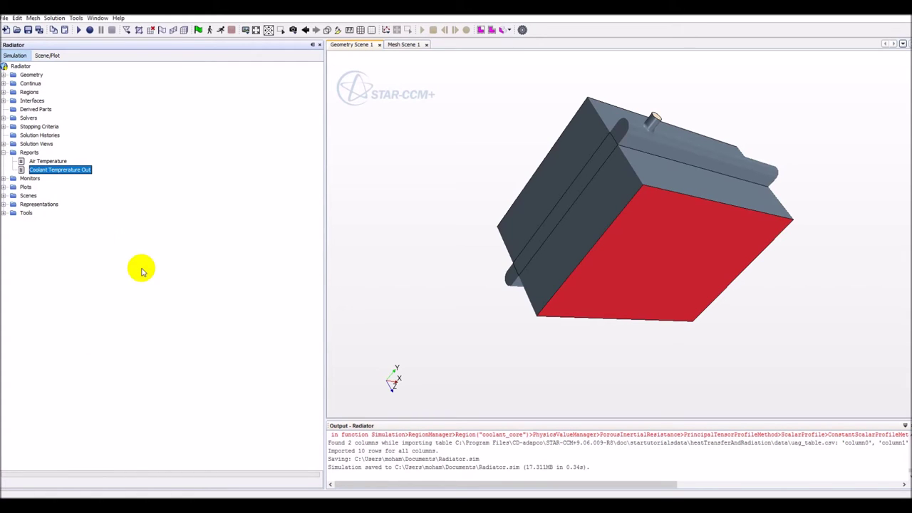
Replace the coolant report's parts with only the Coolant_pressure_out boundary of the coolantBase region and close its settings.
{"action": "right_click", "coordinate": [55, 170]}
{"action": "left_click", "coordinate": [63, 181]}
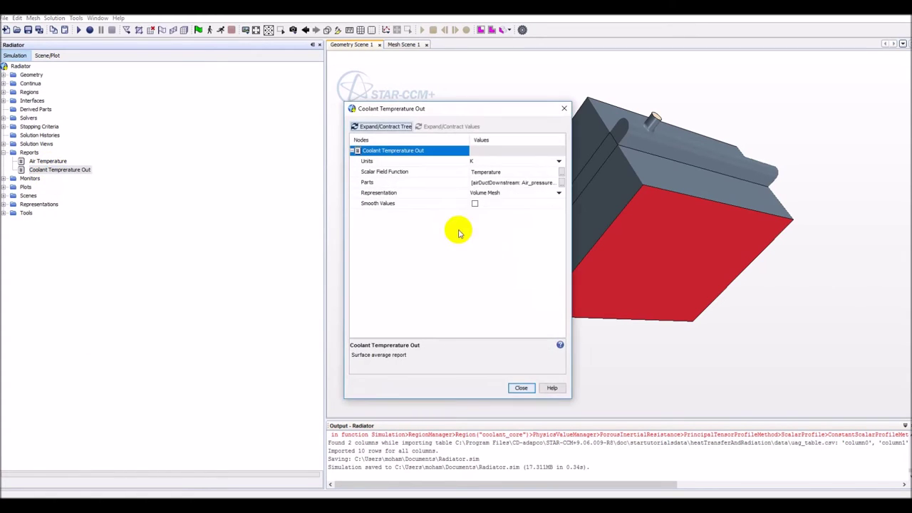
{"action": "left_click", "coordinate": [559, 184]}
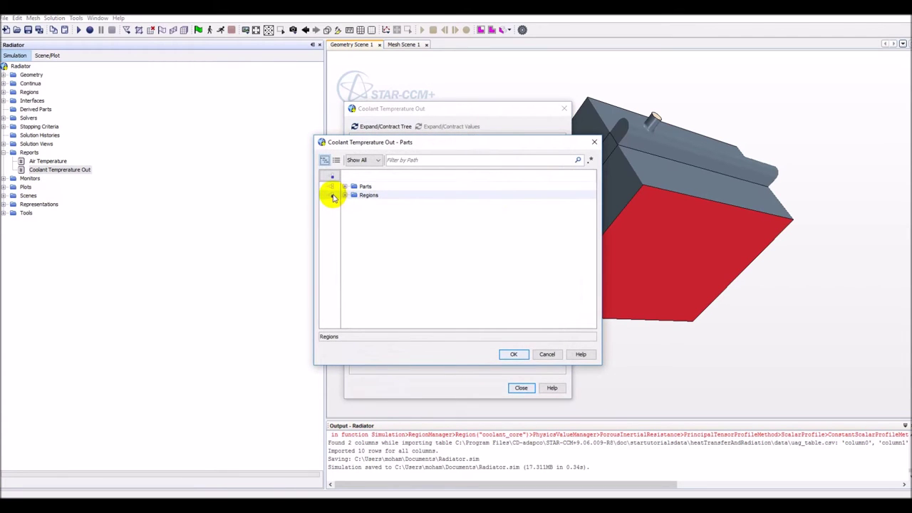
{"action": "left_click", "coordinate": [344, 194]}
{"action": "left_click", "coordinate": [332, 212]}
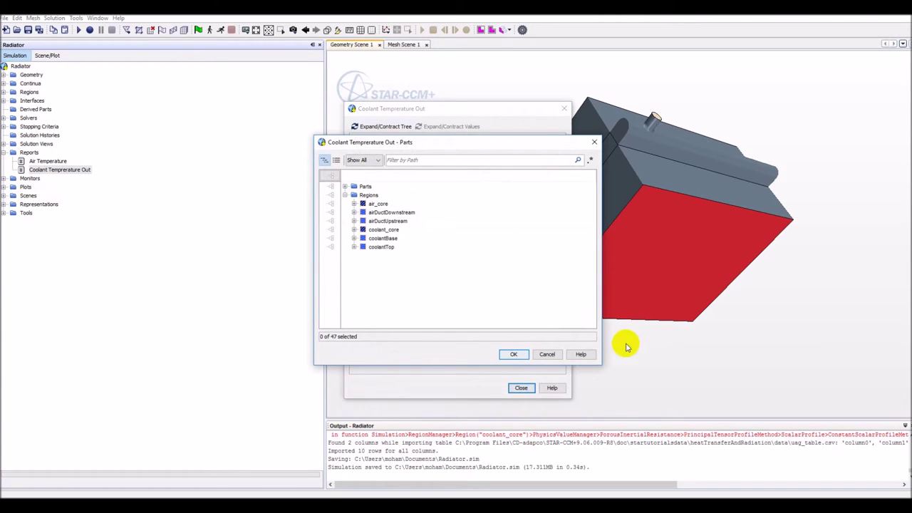
{"action": "left_click", "coordinate": [355, 238]}
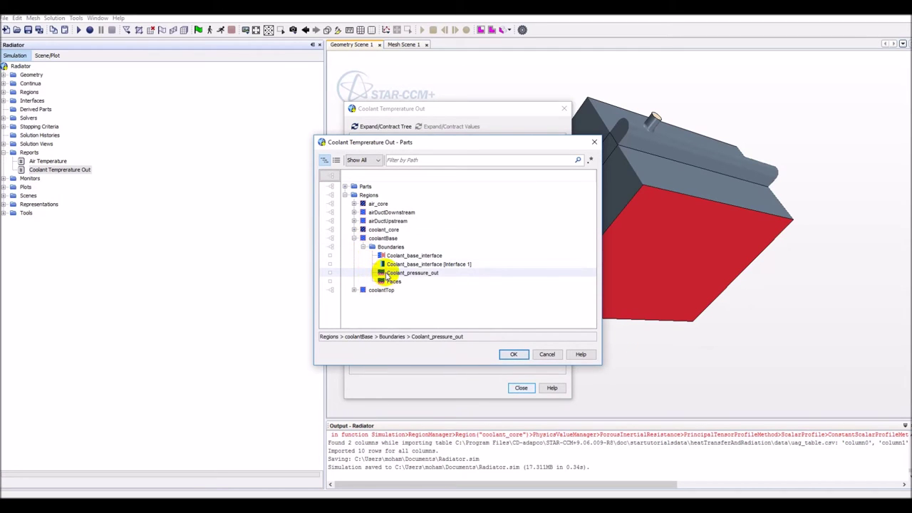
{"action": "left_click", "coordinate": [330, 272]}
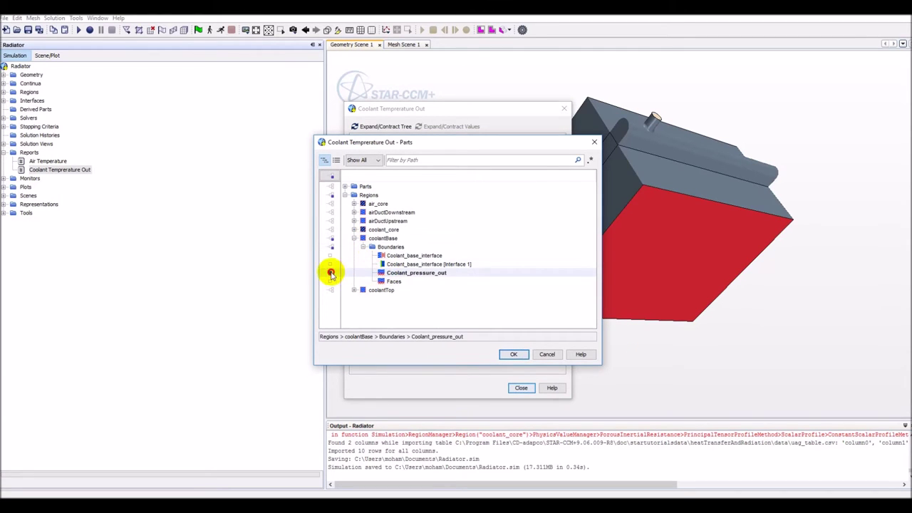
{"action": "left_click", "coordinate": [514, 356]}
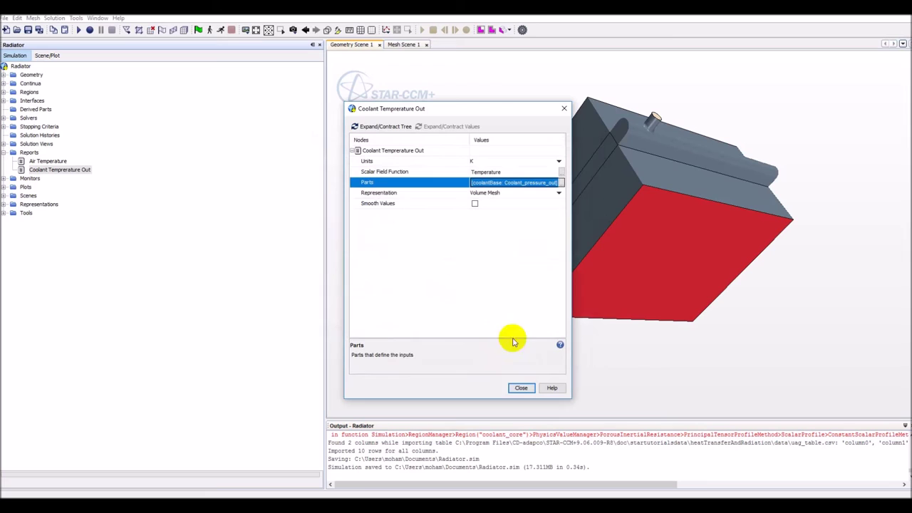
{"action": "left_click", "coordinate": [521, 388]}
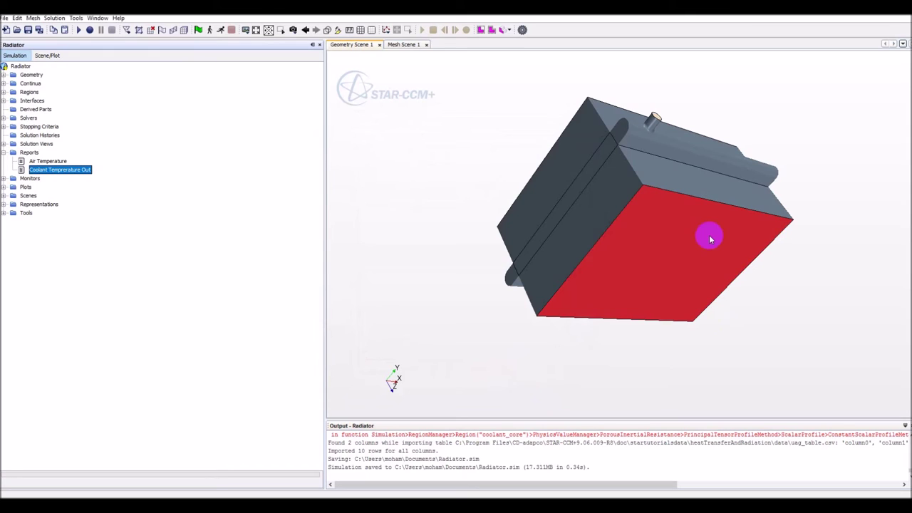
Create a Heat Exchanger (Dual Stream) report and open its settings.
{"action": "right_click", "coordinate": [27, 152]}
{"action": "mouse_move", "coordinate": [51, 155]}
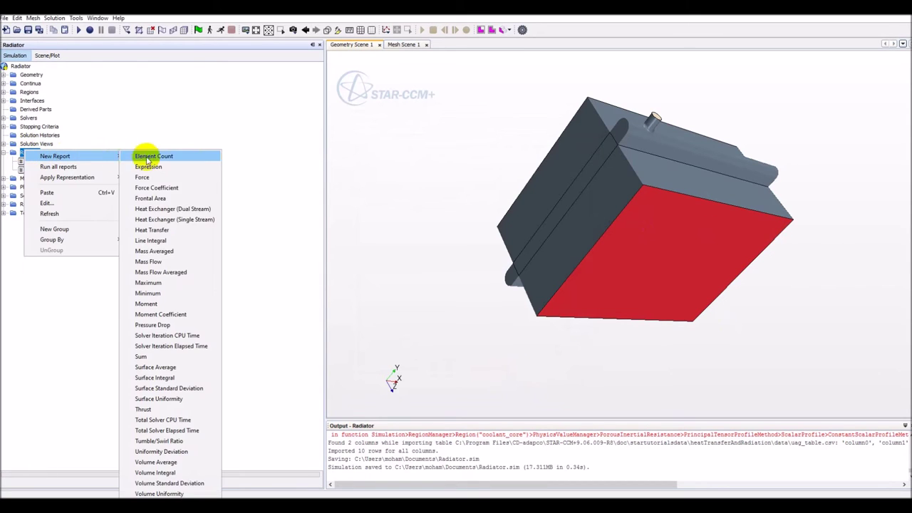
{"action": "left_click", "coordinate": [178, 209]}
{"action": "right_click", "coordinate": [90, 177]}
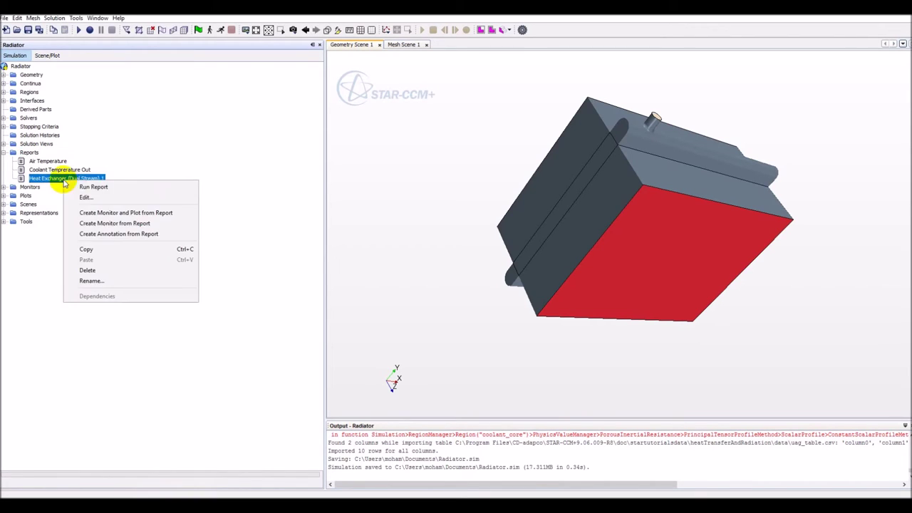
{"action": "left_click", "coordinate": [84, 196]}
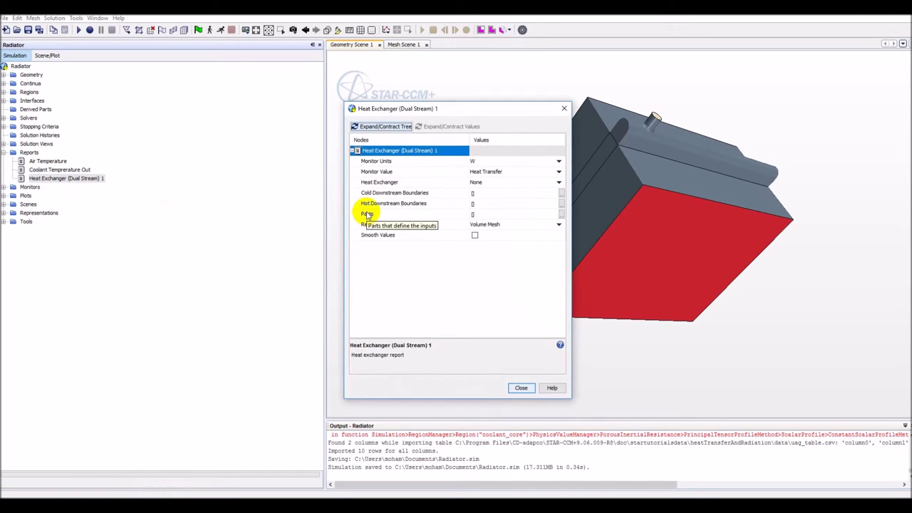
Set the report's heat exchanger to Heat Exchanger 1 and its cold downstream boundary to downstream_face of air_core.
{"action": "left_click", "coordinate": [559, 183]}
{"action": "left_click", "coordinate": [554, 197]}
{"action": "left_click", "coordinate": [562, 193]}
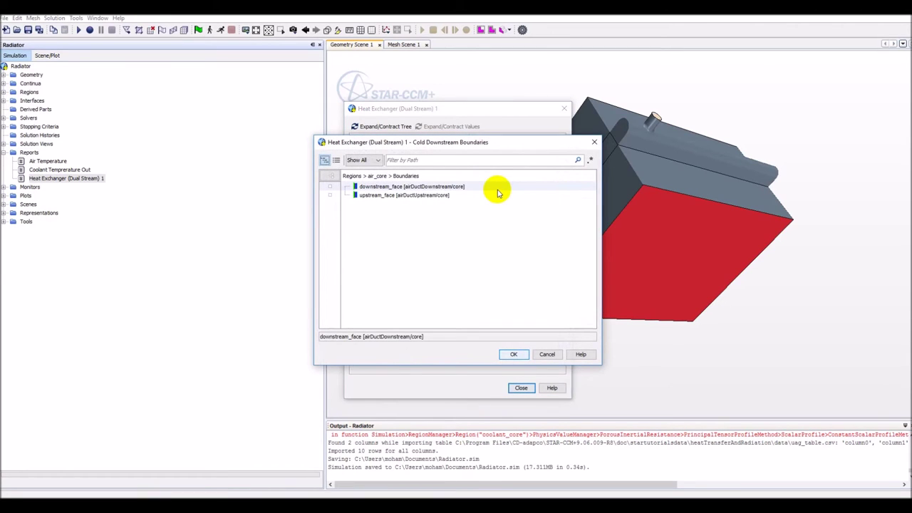
{"action": "left_click", "coordinate": [407, 188]}
{"action": "left_click", "coordinate": [513, 352]}
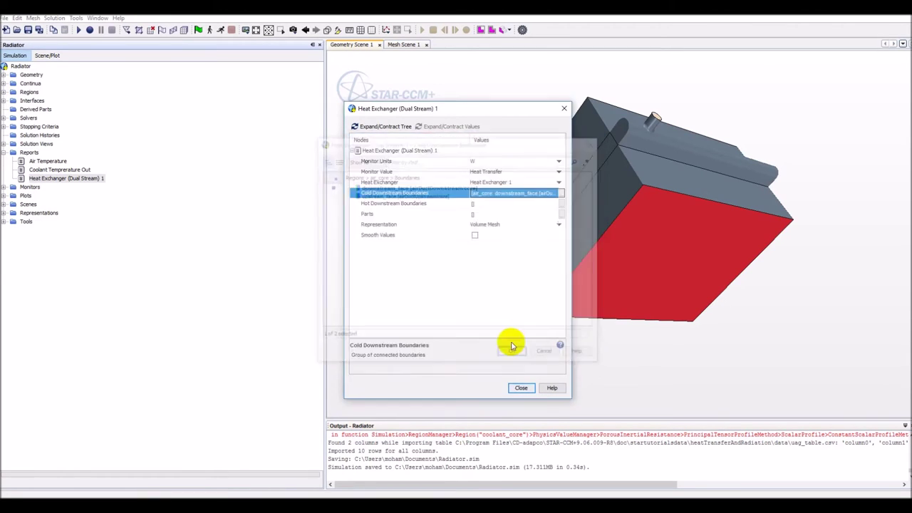
Set the report's hot downstream boundary to top_face [Interface 2] of coolant_core and close its settings.
{"action": "left_click", "coordinate": [563, 203]}
{"action": "left_click", "coordinate": [410, 195]}
{"action": "left_click", "coordinate": [514, 352]}
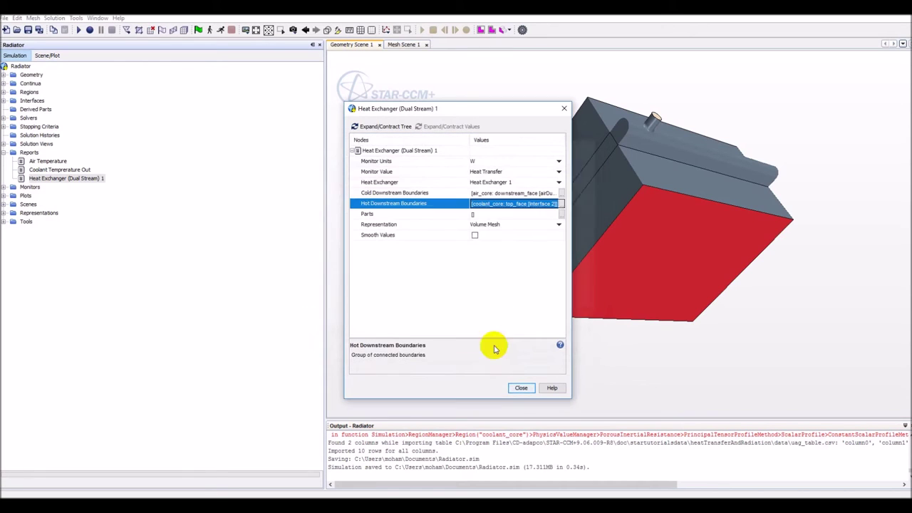
{"action": "left_click", "coordinate": [520, 388]}
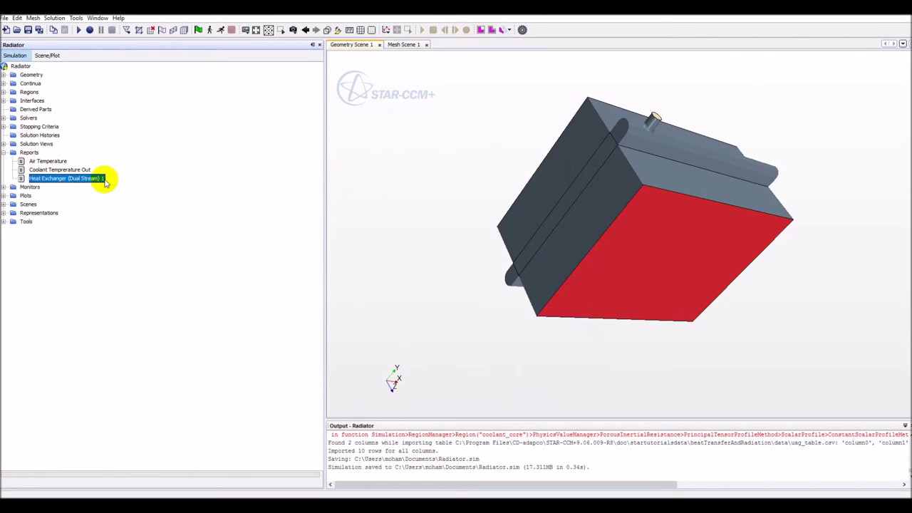
Create monitors from the Air Temperature and Coolant Temprerature Out reports and combine them in a single plot.
{"action": "left_click", "coordinate": [49, 161]}
{"action": "left_click", "coordinate": [58, 171], "text": "ctrl"}
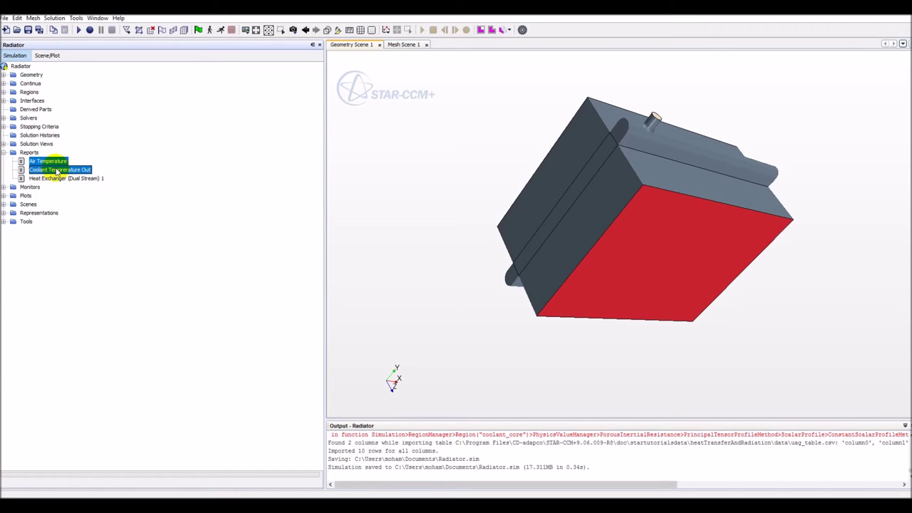
{"action": "right_click", "coordinate": [56, 169]}
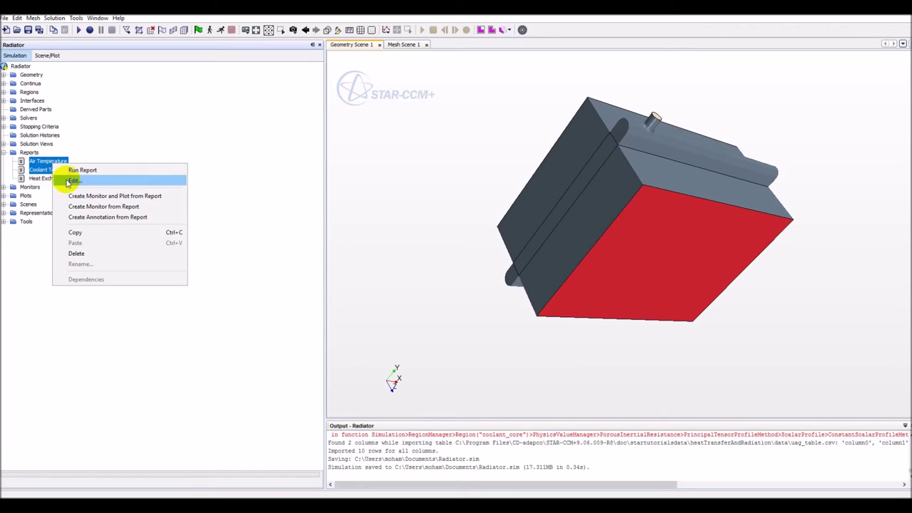
{"action": "left_click", "coordinate": [129, 197]}
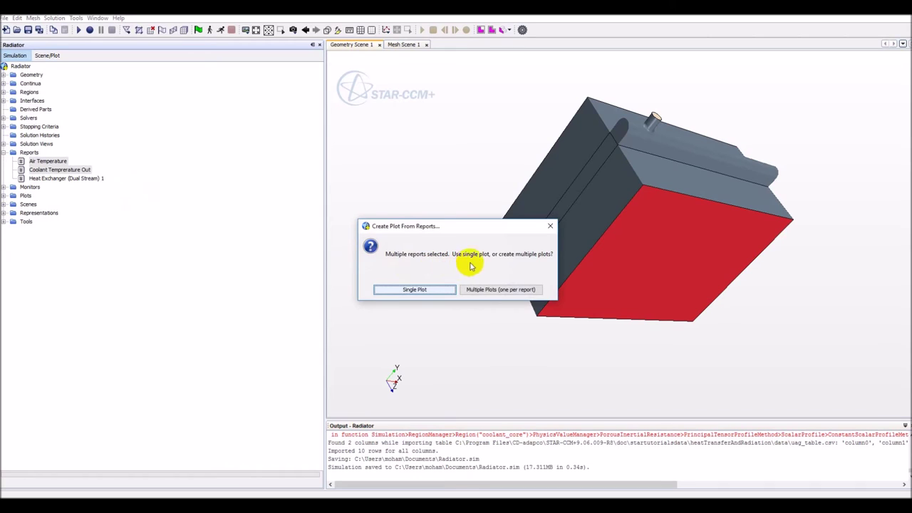
{"action": "left_click", "coordinate": [420, 289]}
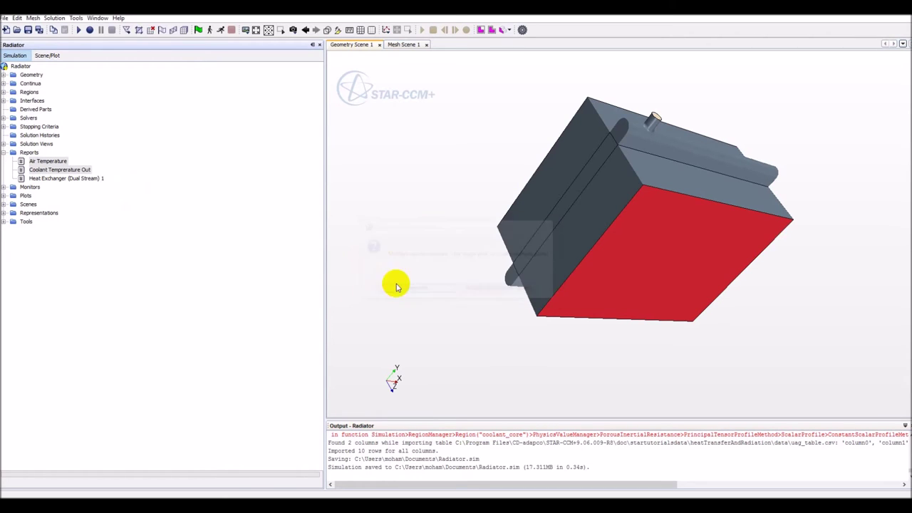
Create a monitor and plot from the Heat Exchanger (Dual Stream) 1 report.
{"action": "left_click", "coordinate": [66, 178]}
{"action": "right_click", "coordinate": [66, 178]}
{"action": "left_click", "coordinate": [126, 207]}
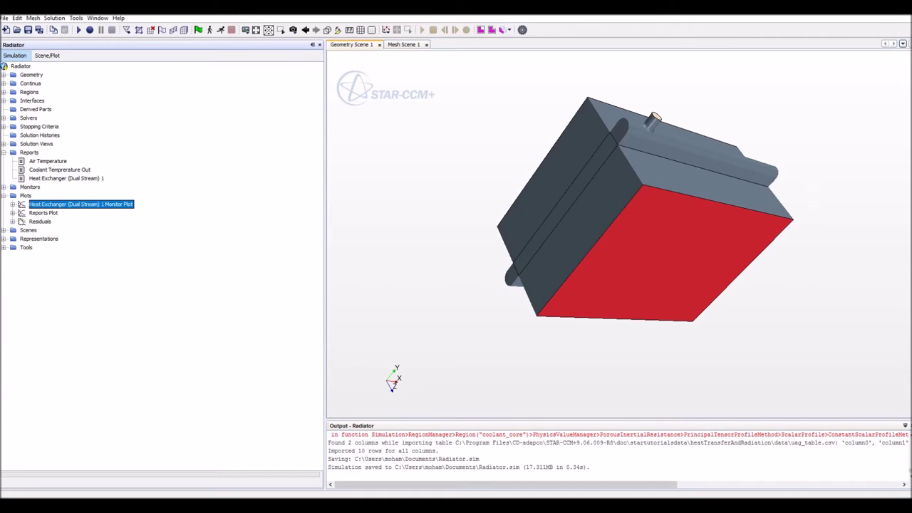
Save the Radiator simulation under its existing file name.
{"action": "left_click", "coordinate": [16, 18]}
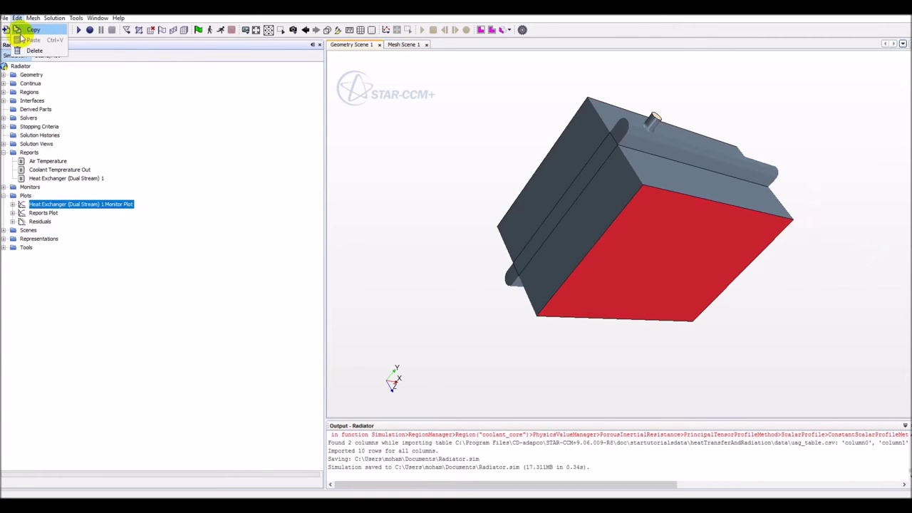
{"action": "left_click", "coordinate": [5, 18]}
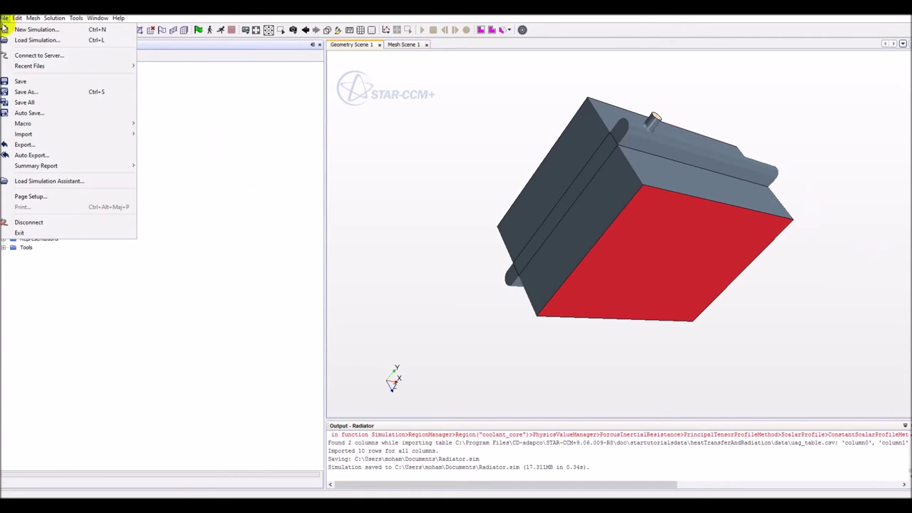
{"action": "left_click", "coordinate": [22, 87]}
Check the Maximum Steps stopping criterion's settings and close them without changes.
{"action": "left_click", "coordinate": [5, 127]}
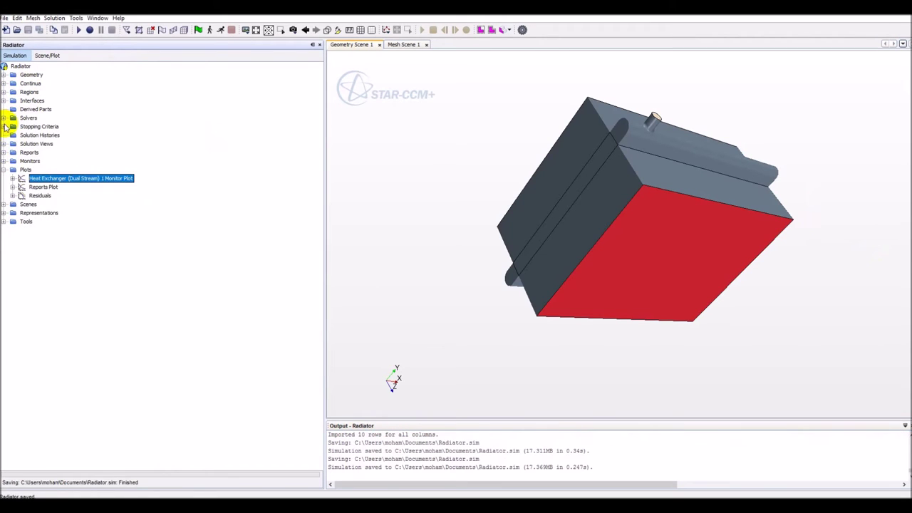
{"action": "left_click", "coordinate": [5, 127]}
{"action": "double_click", "coordinate": [39, 135]}
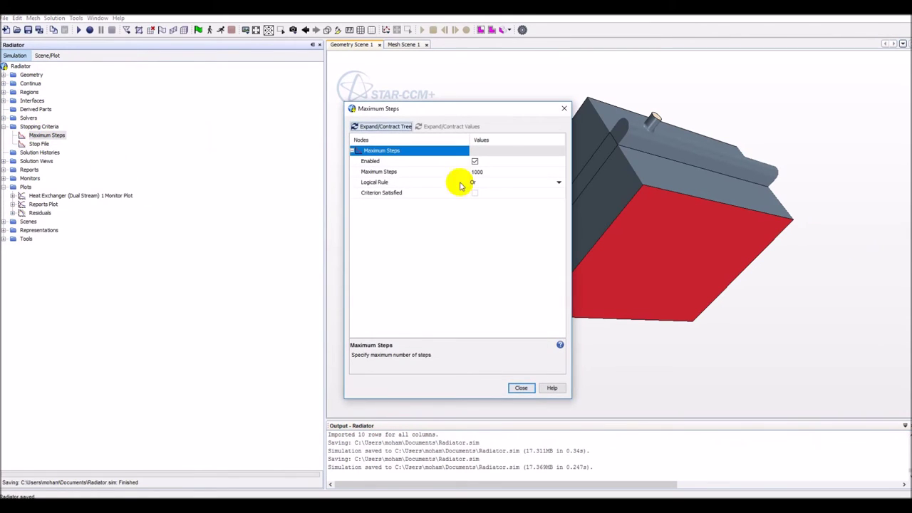
{"action": "left_click", "coordinate": [520, 387]}
{"action": "left_click", "coordinate": [5, 126]}
Create a new scalar scene in the simulation's Scenes.
{"action": "left_click", "coordinate": [4, 170]}
{"action": "left_click", "coordinate": [7, 187]}
{"action": "left_click", "coordinate": [4, 178]}
{"action": "right_click", "coordinate": [26, 178]}
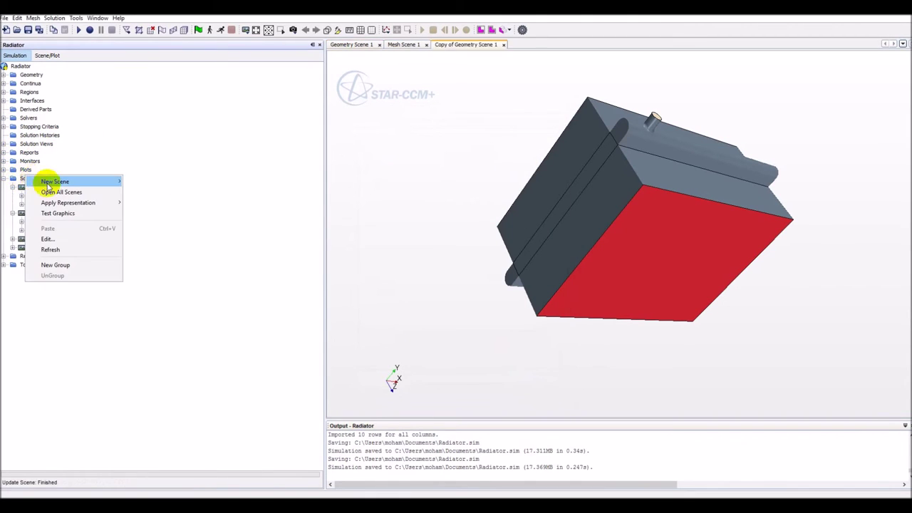
{"action": "mouse_move", "coordinate": [118, 182]}
{"action": "left_click", "coordinate": [146, 200]}
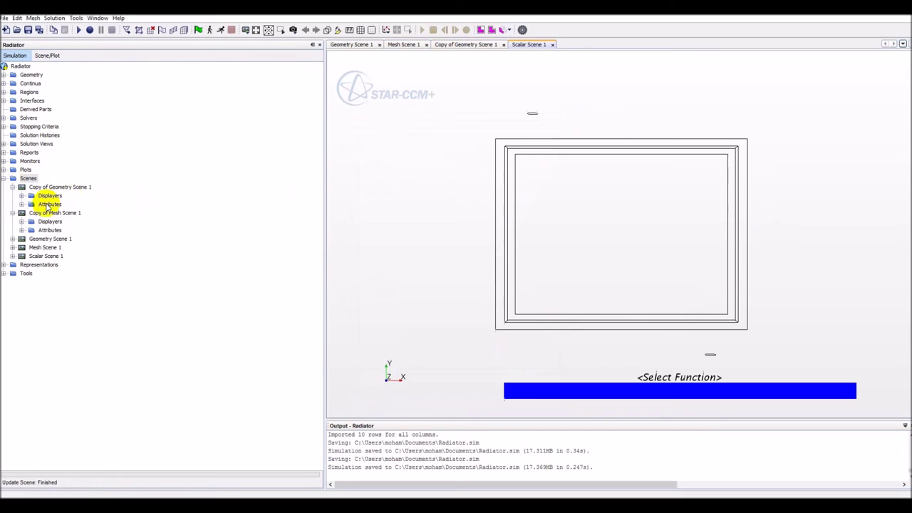
{"action": "left_click", "coordinate": [41, 256]}
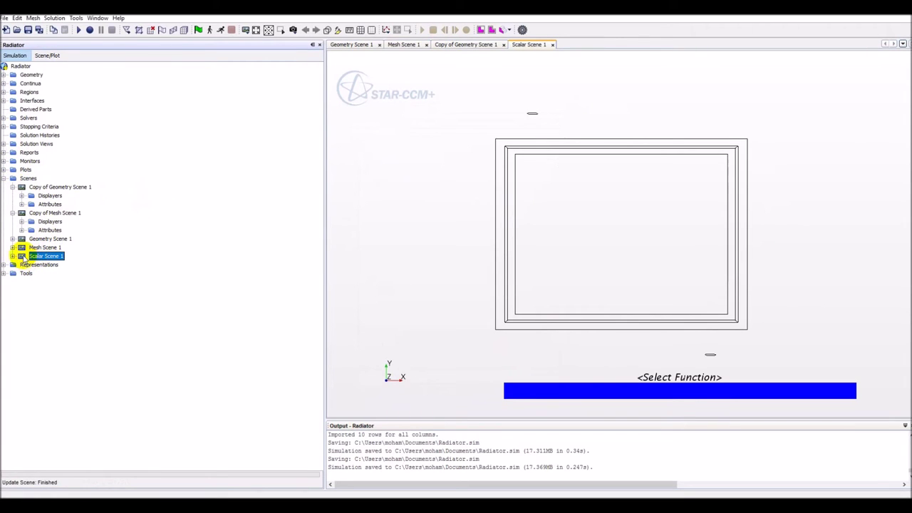
{"action": "left_click", "coordinate": [12, 213]}
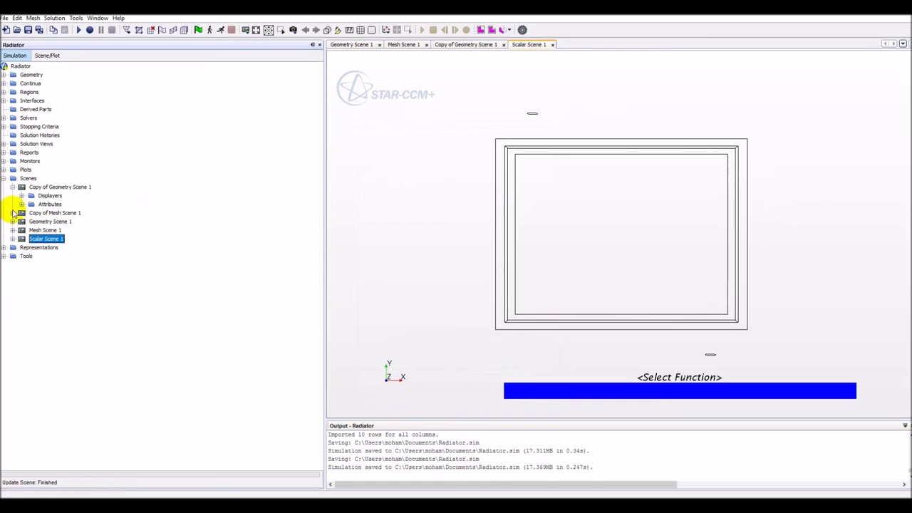
{"action": "left_click", "coordinate": [13, 188]}
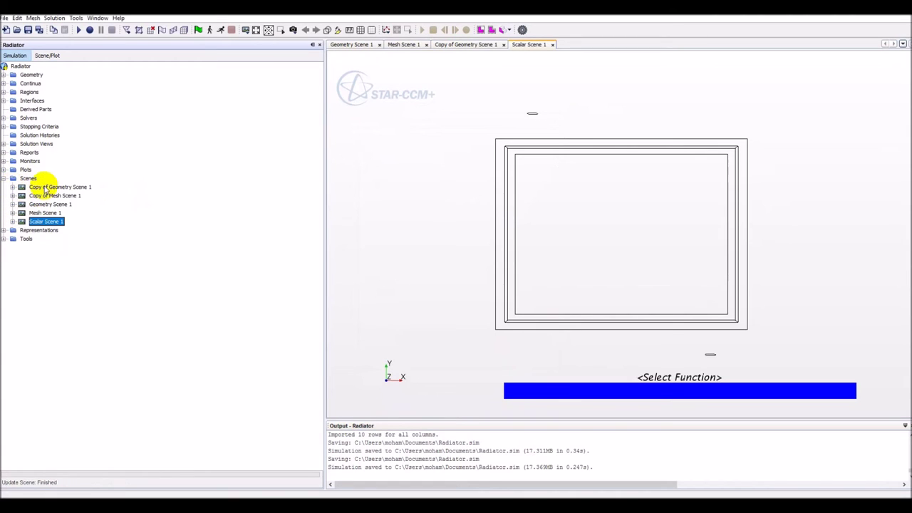
{"action": "left_click", "coordinate": [12, 222]}
{"action": "right_click", "coordinate": [39, 222]}
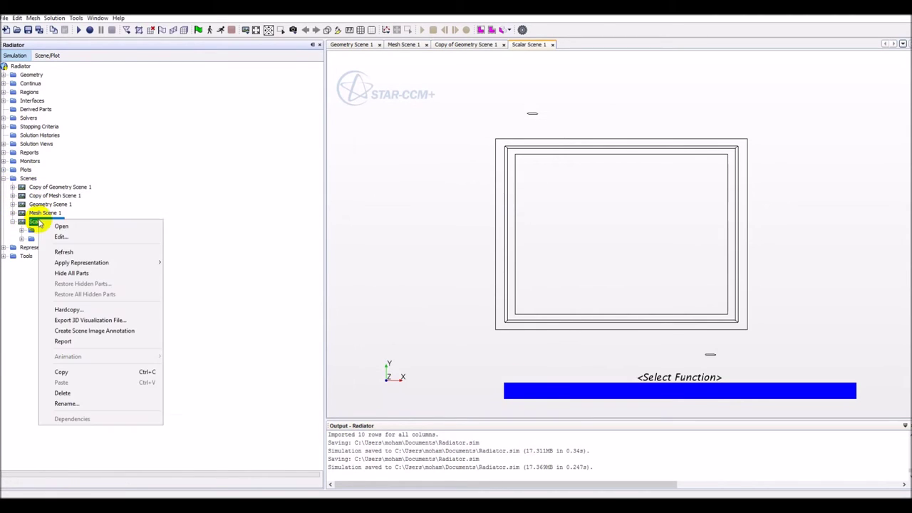
Close the Copy of Geometry Scene 1 view and delete the Copy of Geometry Scene 1 and Copy of Mesh Scene 1 scenes.
{"action": "left_click", "coordinate": [463, 44]}
{"action": "left_click", "coordinate": [503, 45]}
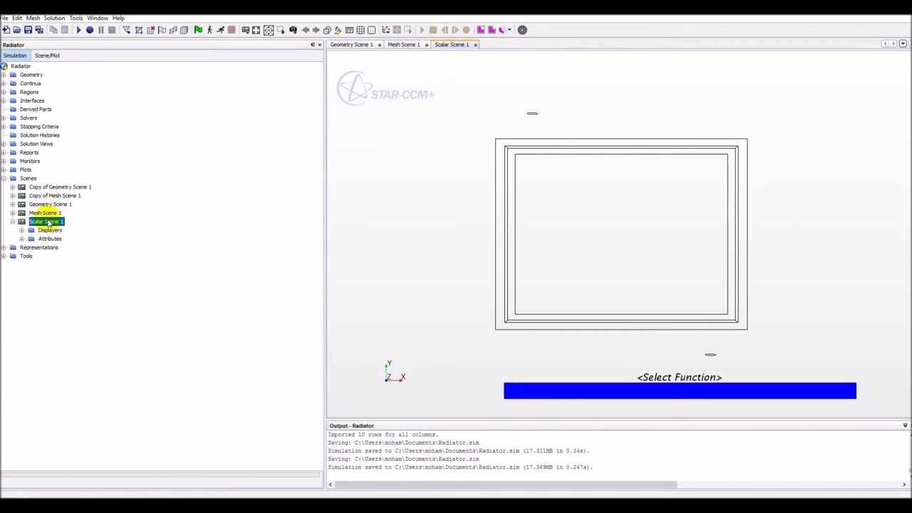
{"action": "left_click", "coordinate": [55, 196]}
{"action": "left_click", "coordinate": [59, 187], "text": "ctrl"}
{"action": "right_click", "coordinate": [59, 187]}
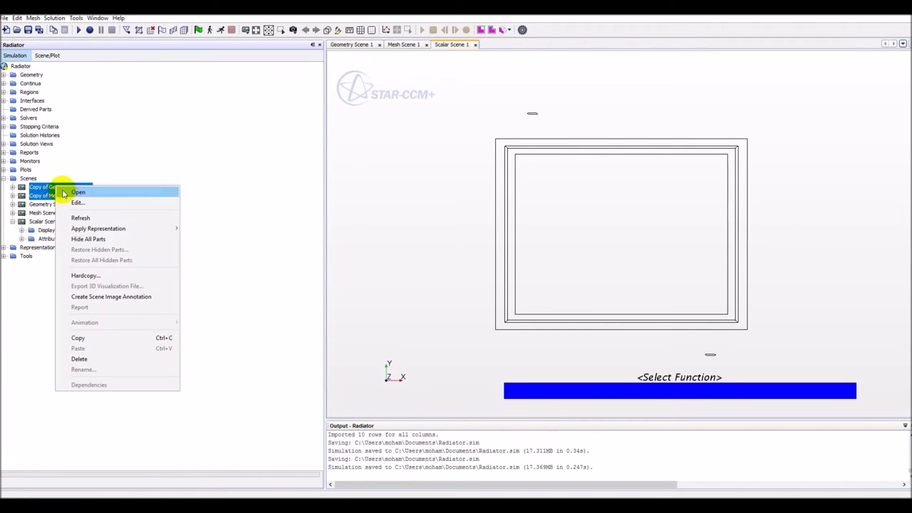
{"action": "left_click", "coordinate": [100, 360]}
{"action": "left_click", "coordinate": [443, 288]}
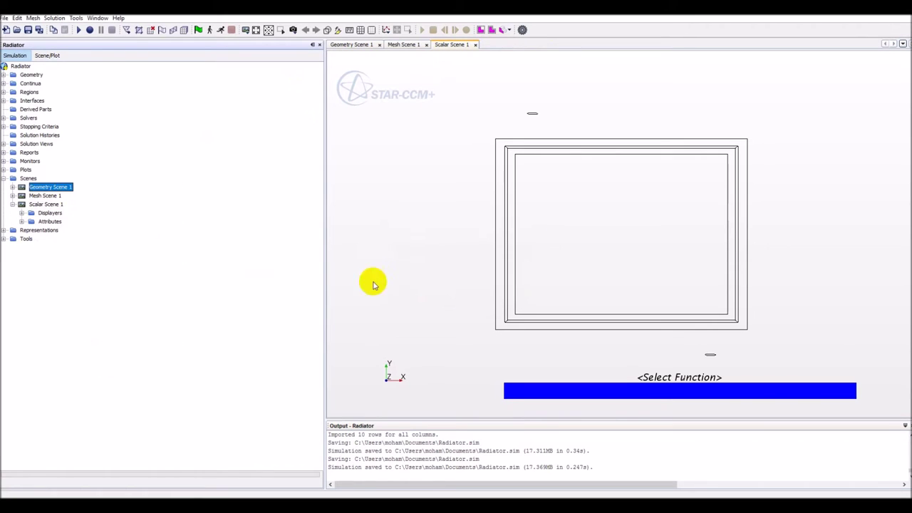
Examine Scalar Scene 1, its outline and scalar displayers, and the options available for them.
{"action": "left_click", "coordinate": [21, 213]}
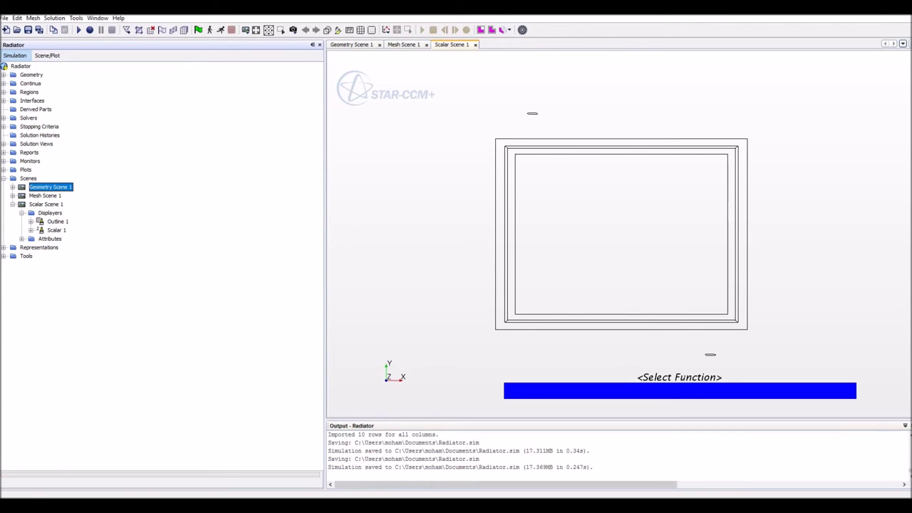
{"action": "left_click", "coordinate": [12, 204]}
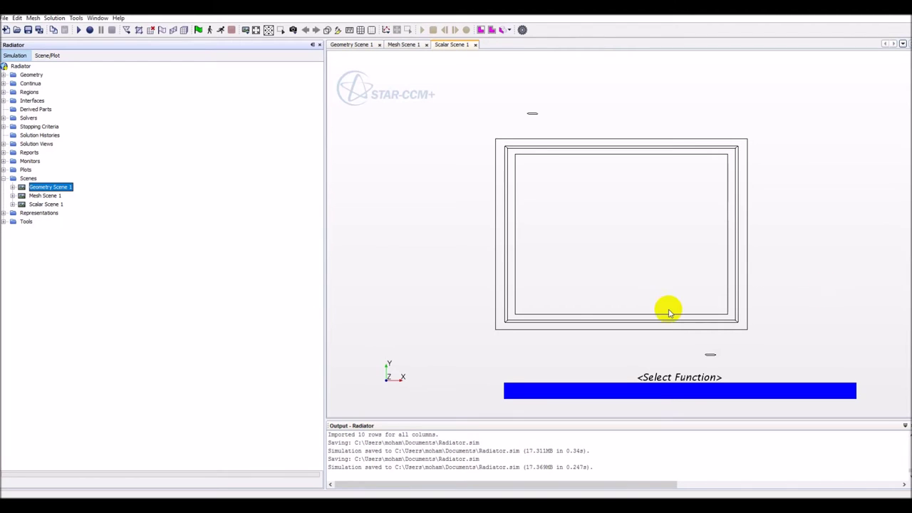
{"action": "right_click", "coordinate": [39, 204]}
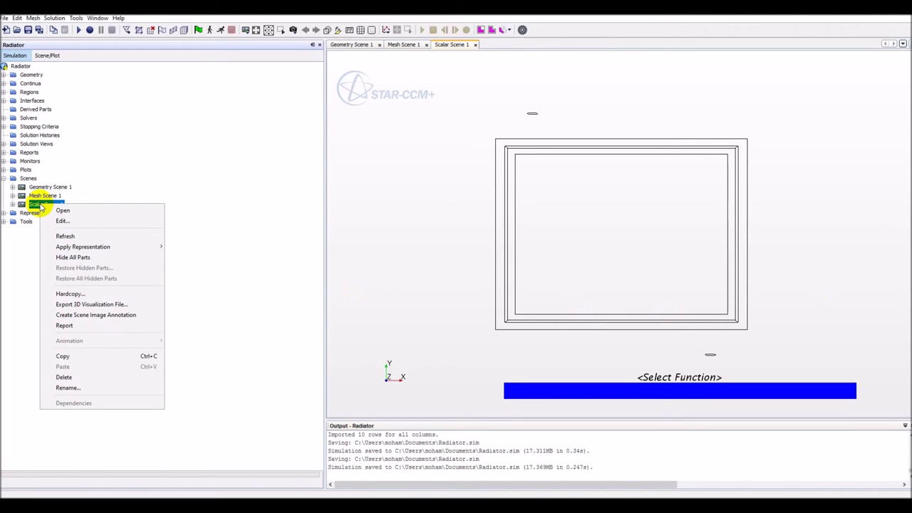
{"action": "left_click", "coordinate": [13, 204]}
{"action": "left_click", "coordinate": [14, 204]}
{"action": "right_click", "coordinate": [33, 212]}
{"action": "left_click", "coordinate": [22, 213]}
{"action": "left_click", "coordinate": [22, 213]}
{"action": "right_click", "coordinate": [50, 221]}
{"action": "right_click", "coordinate": [51, 231]}
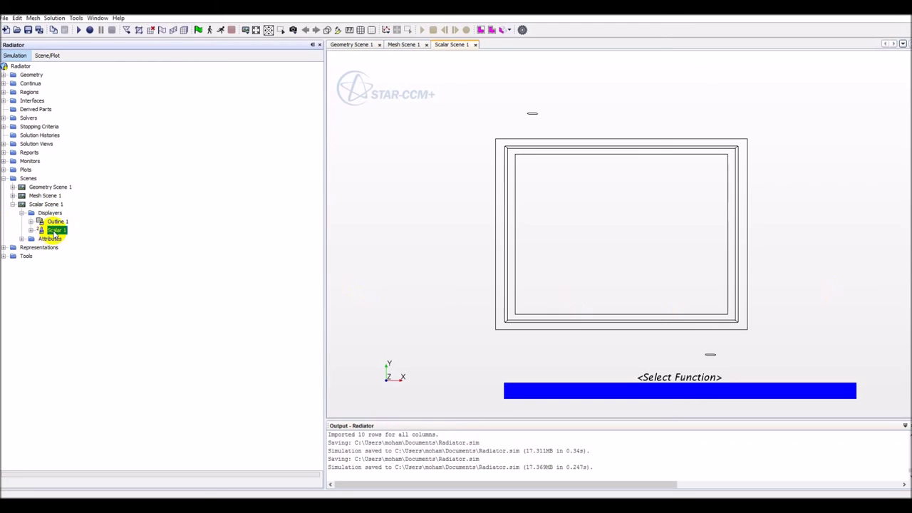
{"action": "left_click", "coordinate": [45, 238]}
{"action": "left_click", "coordinate": [37, 205]}
{"action": "right_click", "coordinate": [37, 206]}
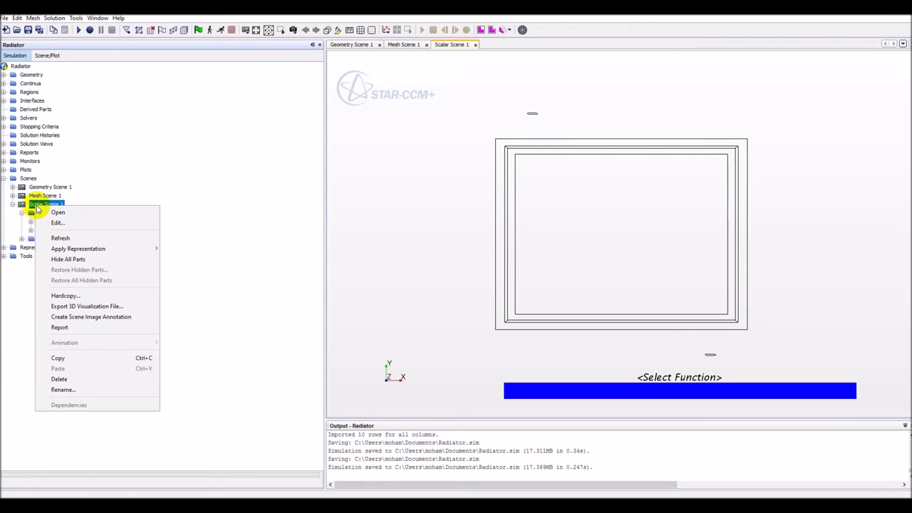
{"action": "left_click", "coordinate": [27, 222]}
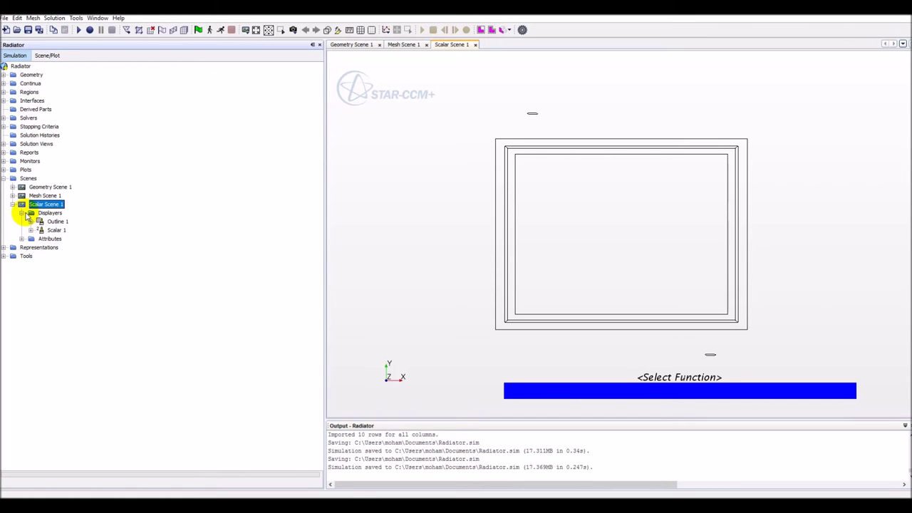
Look through the part types offered for Derived Parts and the contents and options of Geometry and its Parts.
{"action": "left_click", "coordinate": [36, 109]}
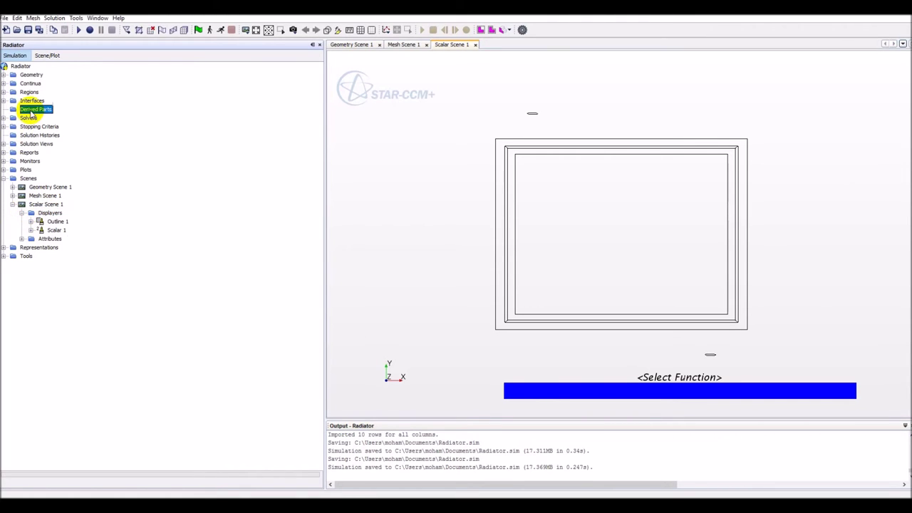
{"action": "right_click", "coordinate": [39, 111]}
{"action": "mouse_move", "coordinate": [55, 119]}
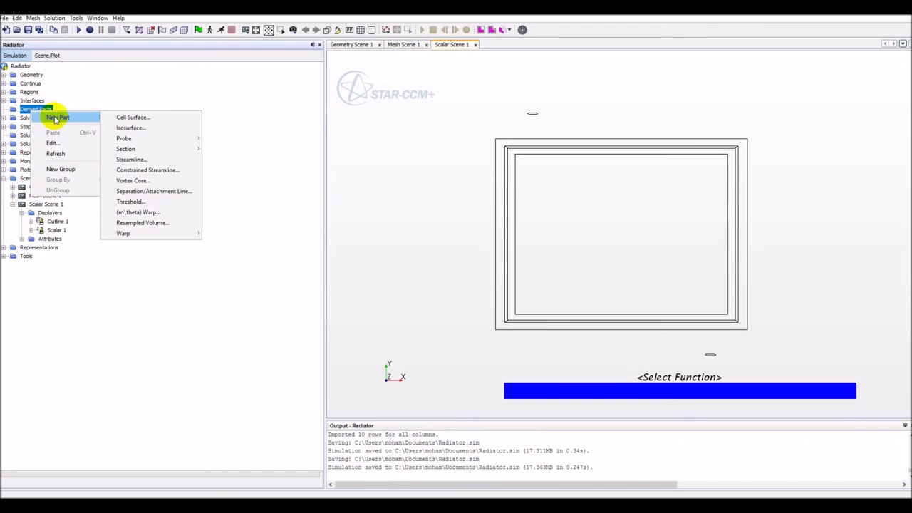
{"action": "left_click", "coordinate": [124, 265]}
{"action": "left_click", "coordinate": [30, 83]}
{"action": "right_click", "coordinate": [27, 84]}
{"action": "left_click", "coordinate": [31, 74]}
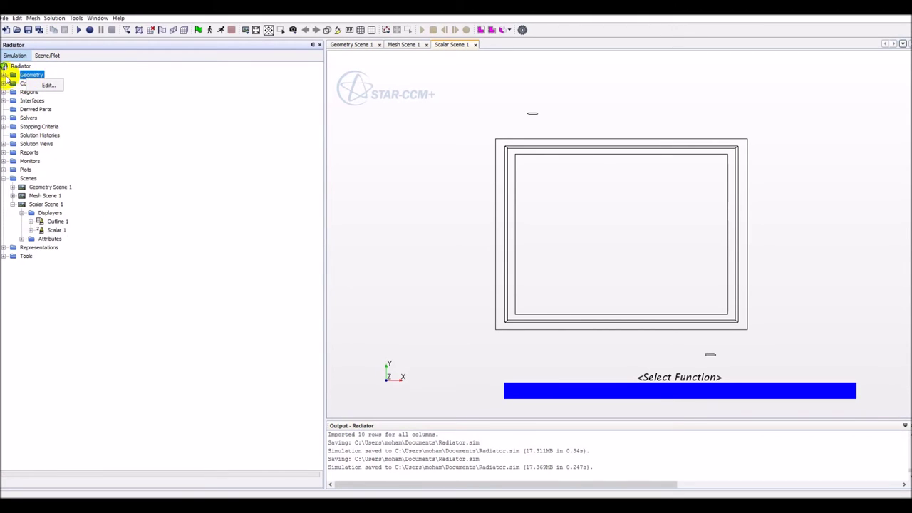
{"action": "left_click", "coordinate": [4, 75]}
{"action": "right_click", "coordinate": [33, 92]}
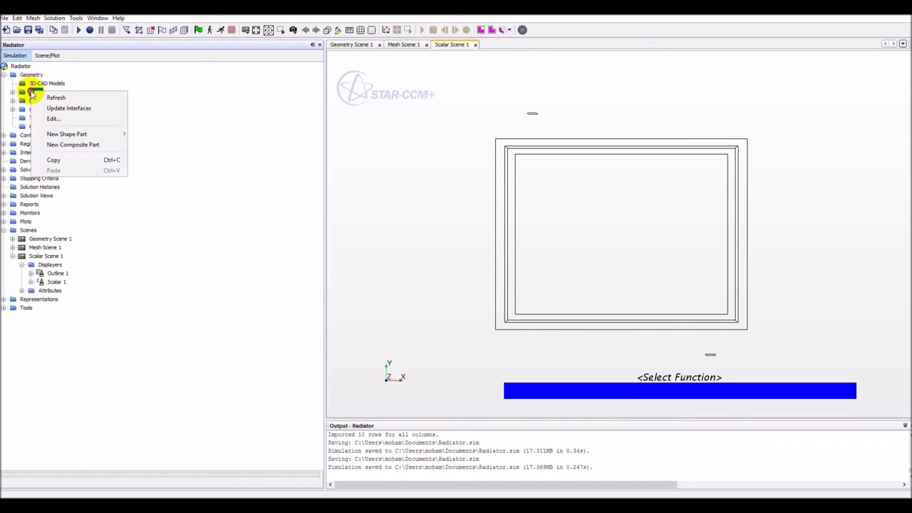
{"action": "left_click", "coordinate": [7, 71]}
Examine the Representations node and the options available for it and its Geometry entry.
{"action": "left_click", "coordinate": [4, 307]}
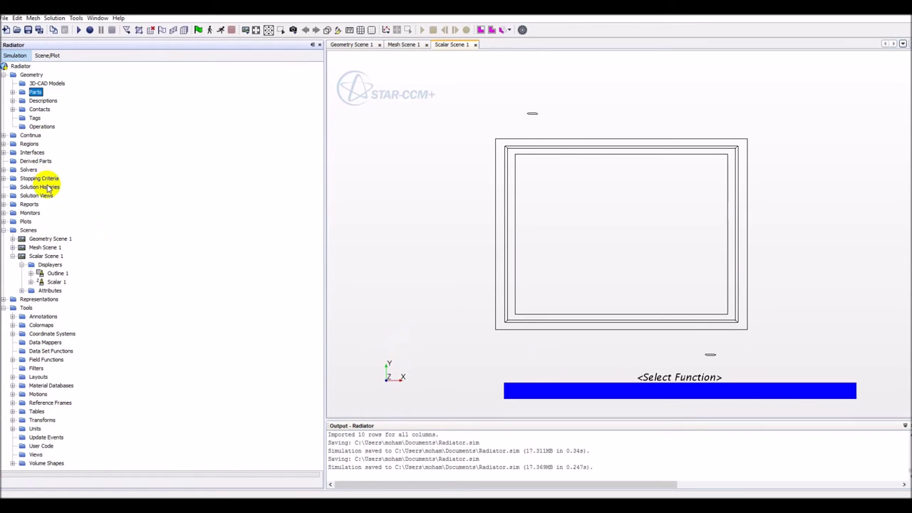
{"action": "left_click", "coordinate": [4, 230]}
{"action": "left_click", "coordinate": [4, 247]}
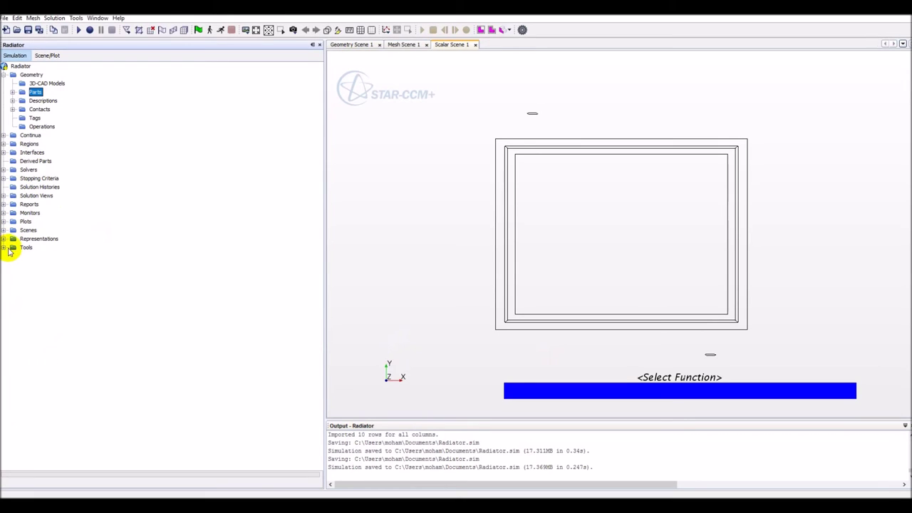
{"action": "left_click", "coordinate": [4, 239]}
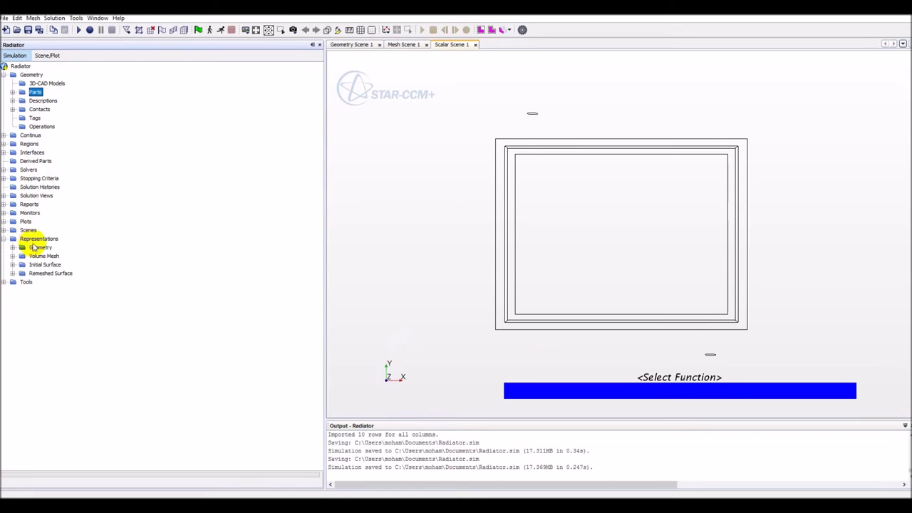
{"action": "right_click", "coordinate": [34, 240]}
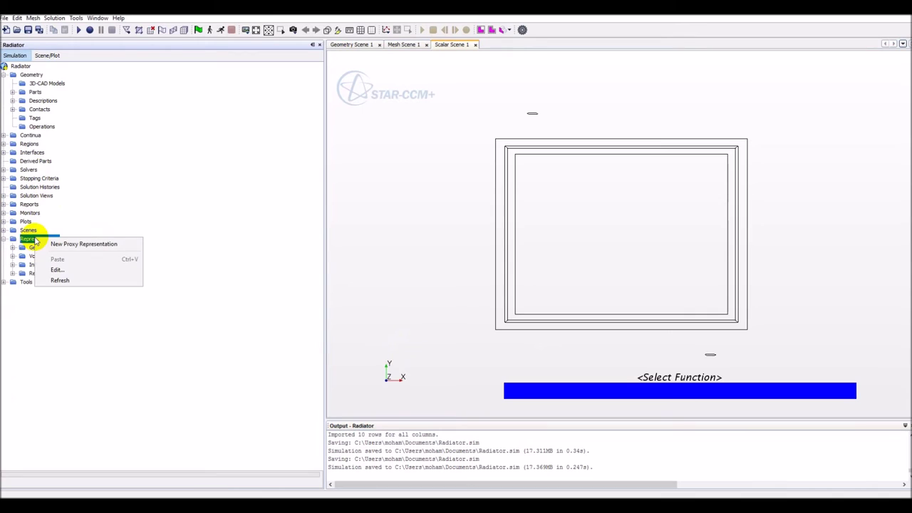
{"action": "left_click", "coordinate": [35, 240]}
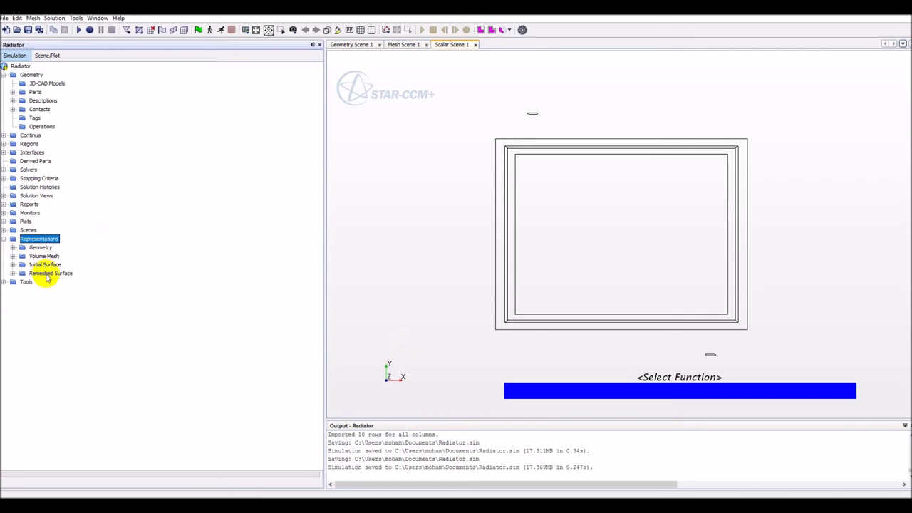
{"action": "right_click", "coordinate": [41, 248]}
{"action": "left_click", "coordinate": [15, 249]}
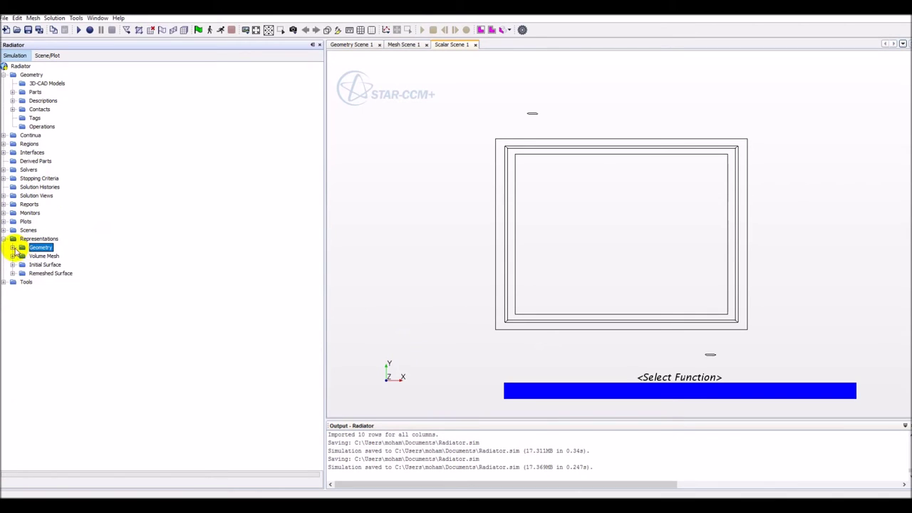
{"action": "left_click", "coordinate": [3, 239]}
Examine Volume Shapes under Tools and the new shape types it offers.
{"action": "left_click", "coordinate": [3, 247]}
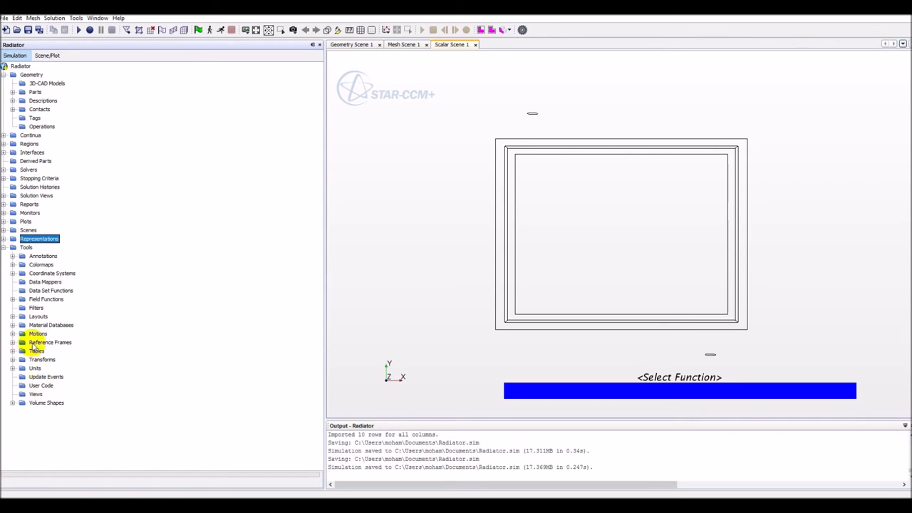
{"action": "left_click", "coordinate": [12, 402]}
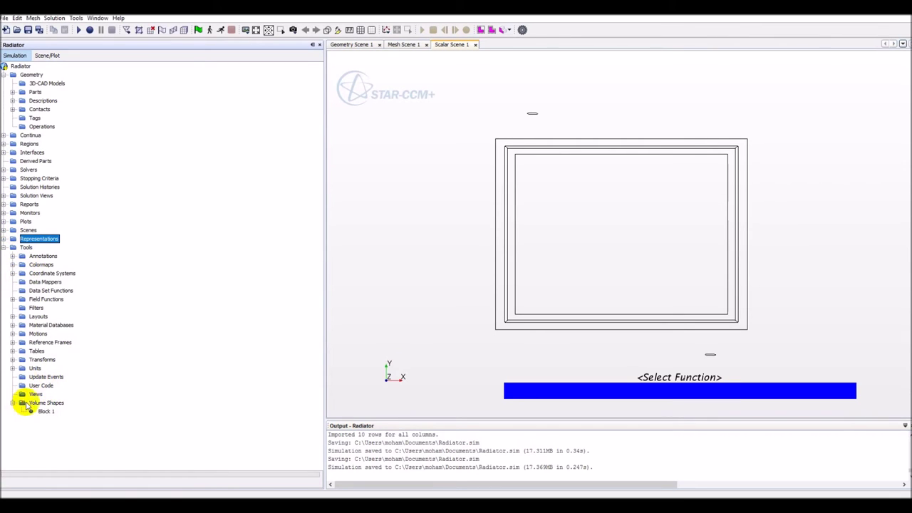
{"action": "right_click", "coordinate": [27, 403]}
{"action": "mouse_move", "coordinate": [53, 410]}
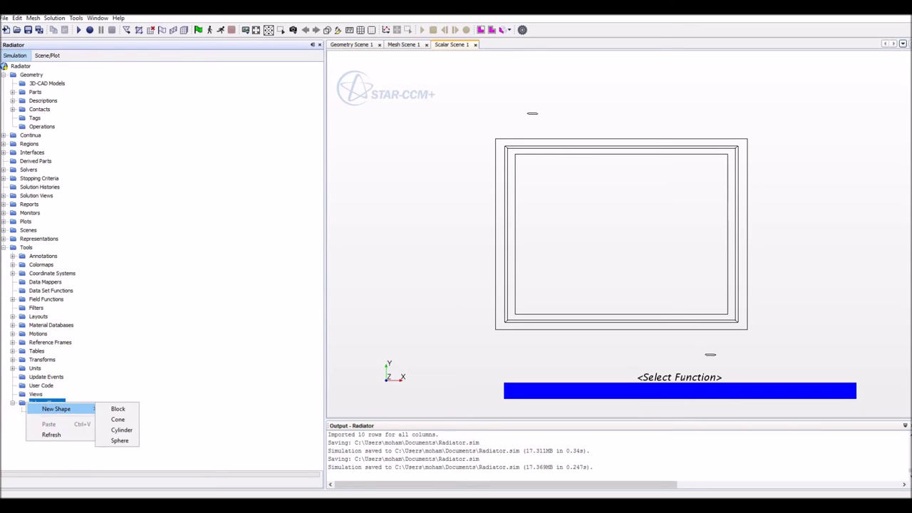
{"action": "left_click", "coordinate": [13, 406]}
{"action": "left_click", "coordinate": [12, 405]}
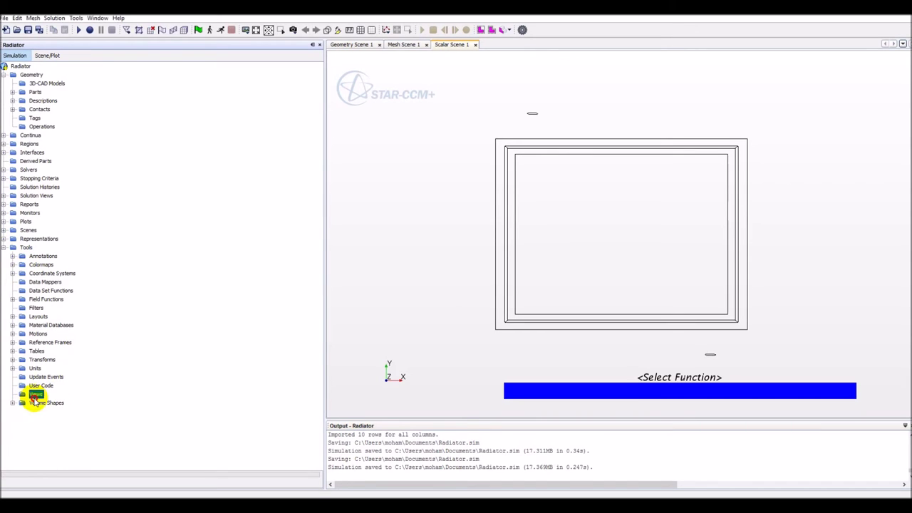
Look through the remaining Tools entries one by one, from Views up to Annotations.
{"action": "right_click", "coordinate": [34, 395]}
{"action": "left_click", "coordinate": [34, 391]}
{"action": "left_click", "coordinate": [35, 376]}
{"action": "left_click", "coordinate": [34, 368]}
{"action": "left_click", "coordinate": [39, 359]}
{"action": "left_click", "coordinate": [37, 351]}
{"action": "left_click", "coordinate": [39, 342]}
{"action": "left_click", "coordinate": [37, 333]}
{"action": "left_click", "coordinate": [37, 326]}
{"action": "left_click", "coordinate": [37, 316]}
{"action": "left_click", "coordinate": [36, 307]}
{"action": "left_click", "coordinate": [40, 300]}
{"action": "left_click", "coordinate": [42, 291]}
{"action": "left_click", "coordinate": [44, 283]}
{"action": "left_click", "coordinate": [47, 273]}
{"action": "left_click", "coordinate": [41, 265]}
{"action": "left_click", "coordinate": [36, 257]}
{"action": "right_click", "coordinate": [34, 257]}
{"action": "left_click", "coordinate": [13, 257]}
{"action": "left_click", "coordinate": [13, 257]}
{"action": "left_click", "coordinate": [13, 257]}
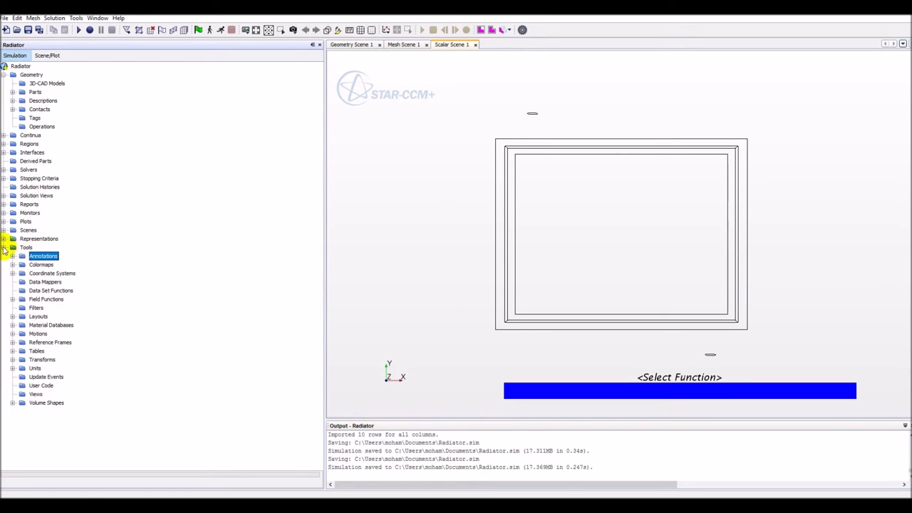
{"action": "left_click", "coordinate": [3, 248]}
Check the existing plots and the options available for Plots, then glance at Solvers.
{"action": "left_click", "coordinate": [4, 222]}
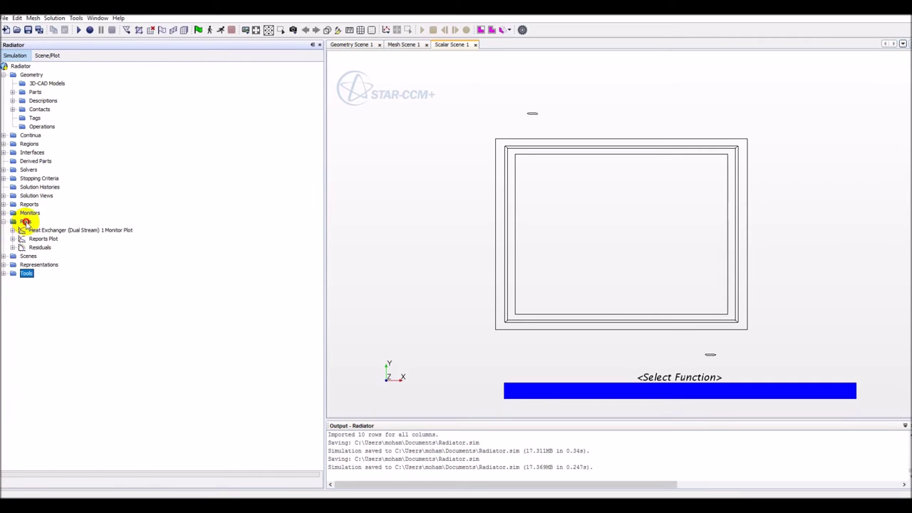
{"action": "right_click", "coordinate": [26, 223]}
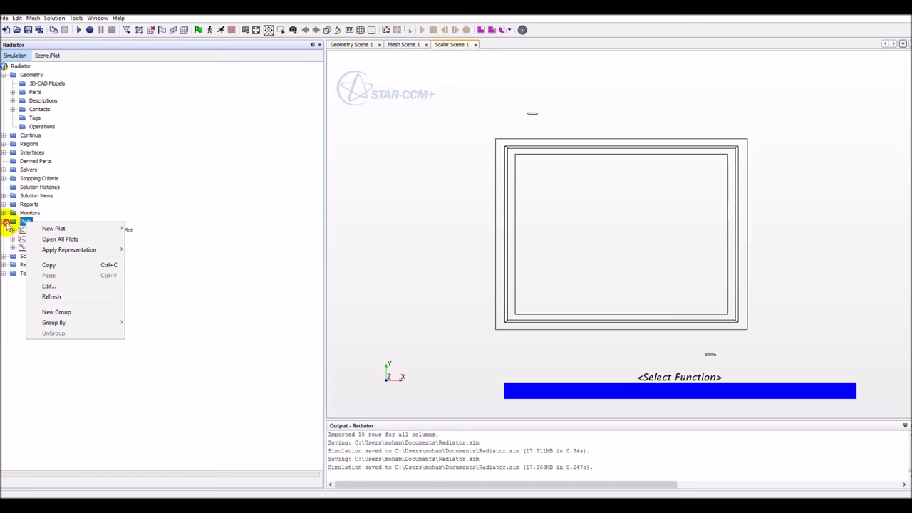
{"action": "left_click", "coordinate": [3, 221]}
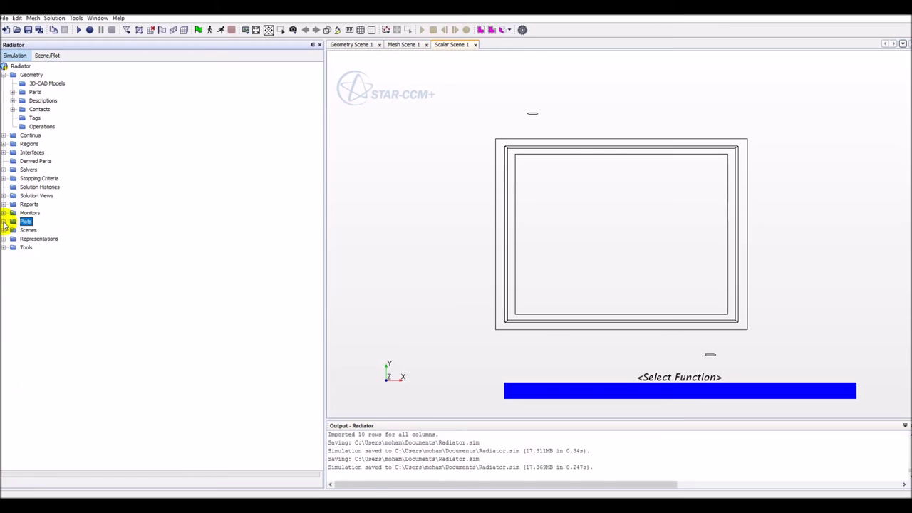
{"action": "left_click", "coordinate": [3, 170]}
{"action": "left_click", "coordinate": [3, 170]}
Begin a plane section derived part on all the input parts and set its origin to 0, 0, 0 m.
{"action": "right_click", "coordinate": [29, 162]}
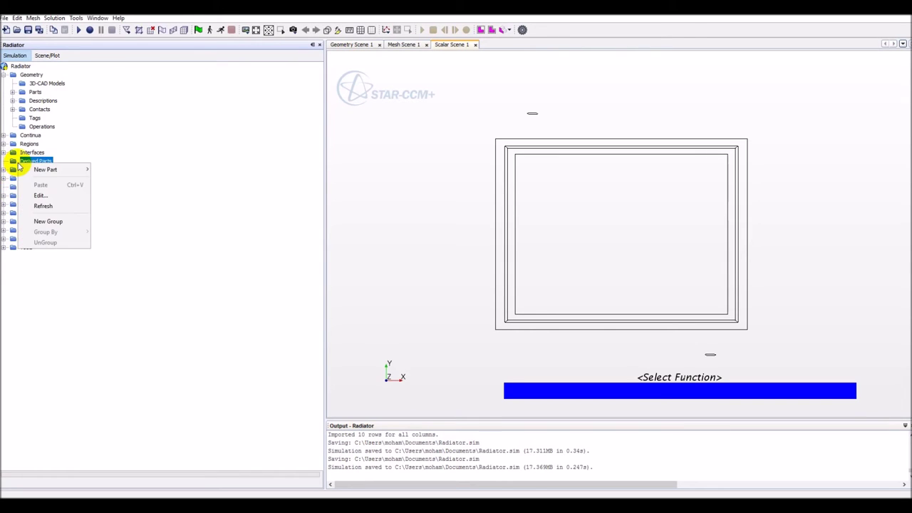
{"action": "mouse_move", "coordinate": [33, 172]}
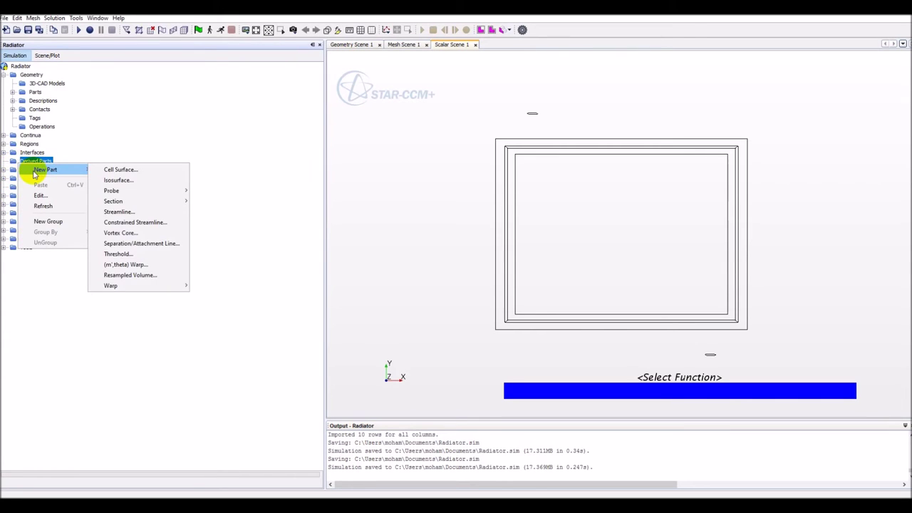
{"action": "mouse_move", "coordinate": [135, 203]}
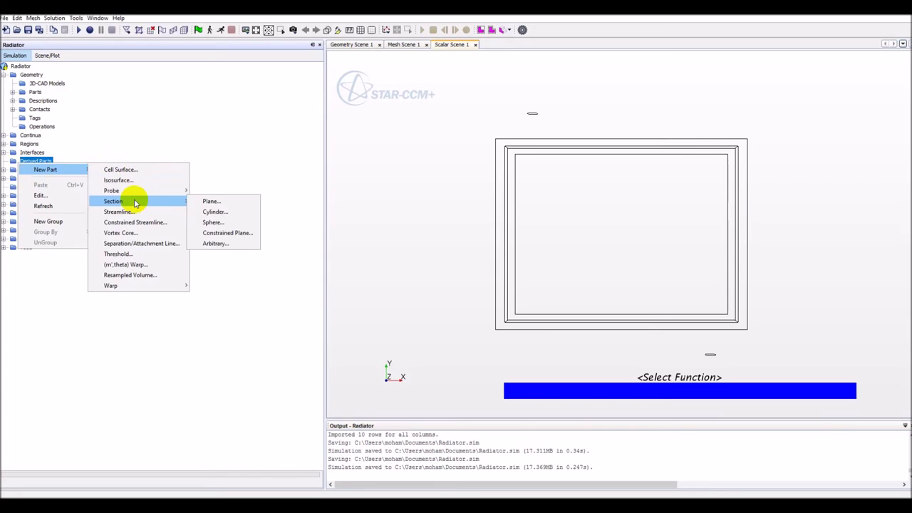
{"action": "left_click", "coordinate": [203, 202]}
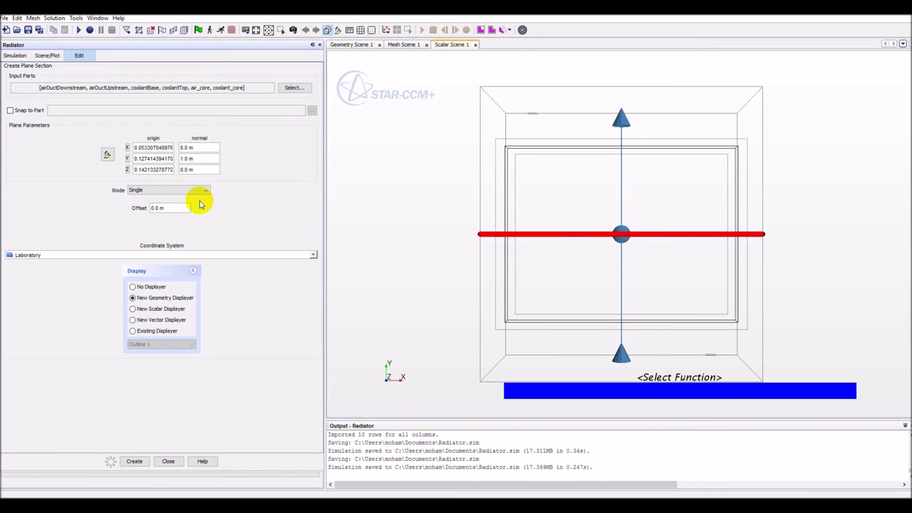
{"action": "left_click", "coordinate": [159, 148]}
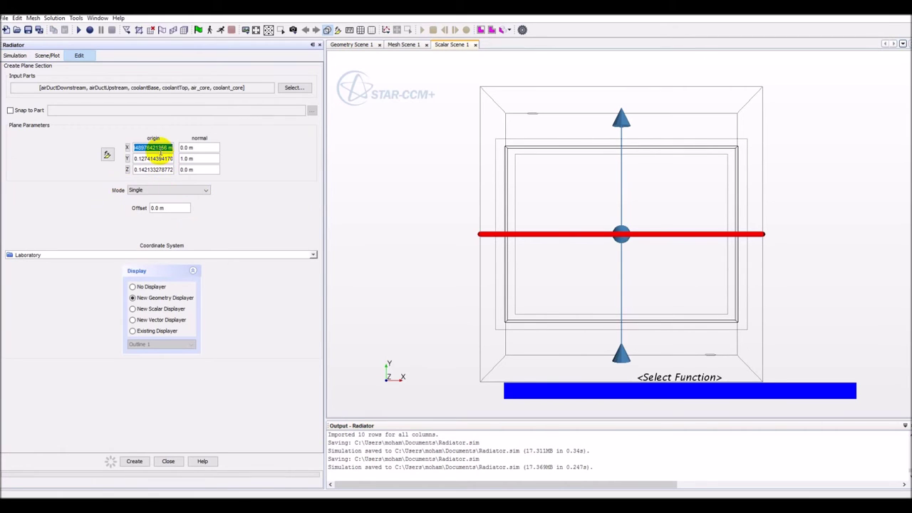
{"action": "type", "text": "0"}
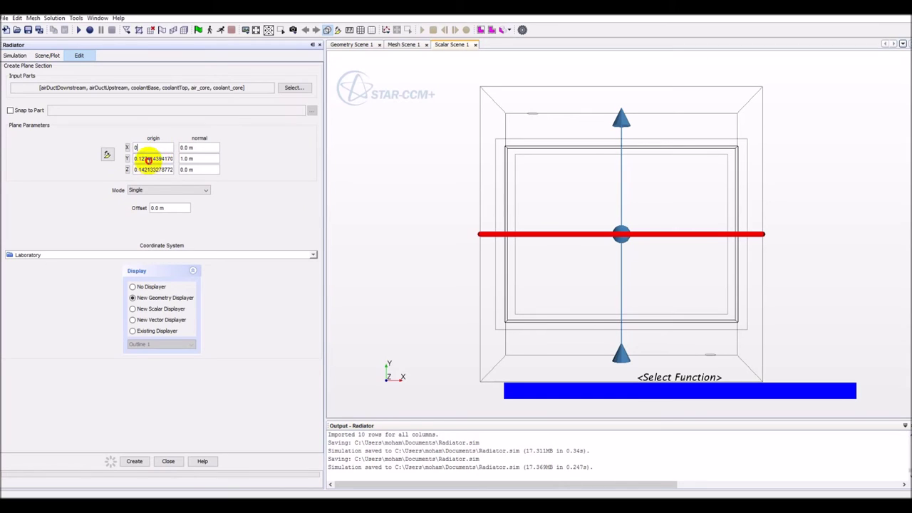
{"action": "key", "text": "Tab"}
{"action": "type", "text": "0"}
{"action": "key", "text": "Tab"}
{"action": "type", "text": "0"}
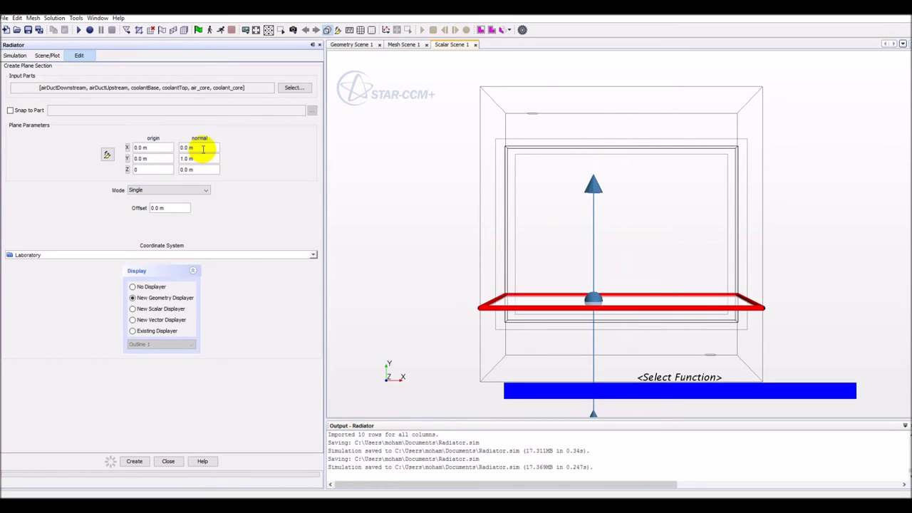
Set the plane section's normal to 1, 0, 0 m and create it with a new geometry displayer.
{"action": "left_click", "coordinate": [203, 148]}
{"action": "type", "text": "1"}
{"action": "key", "text": "Tab"}
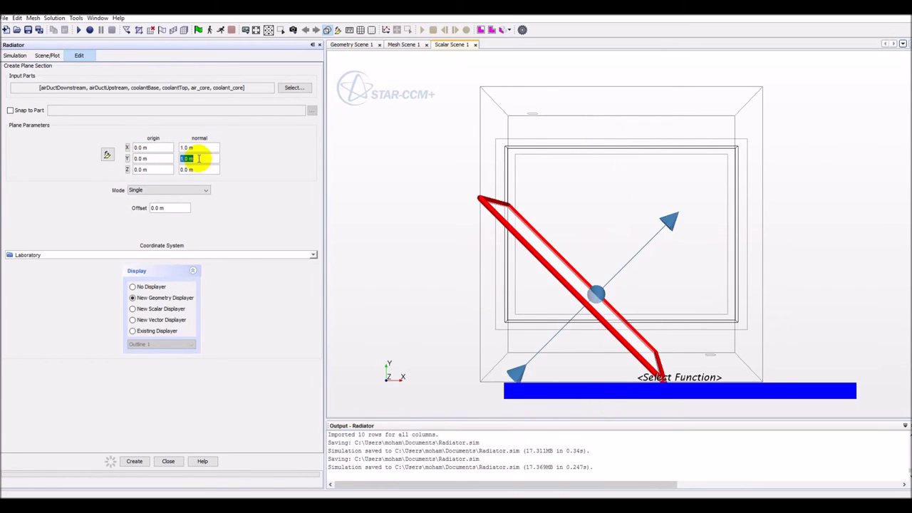
{"action": "type", "text": "0"}
{"action": "key", "text": "Tab"}
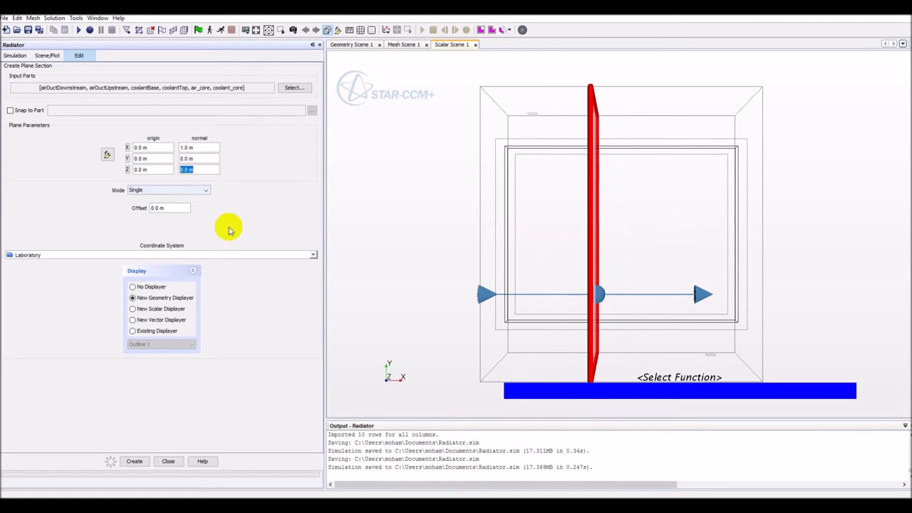
{"action": "left_click_drag", "start_coordinate": [407, 279], "coordinate": [620, 316]}
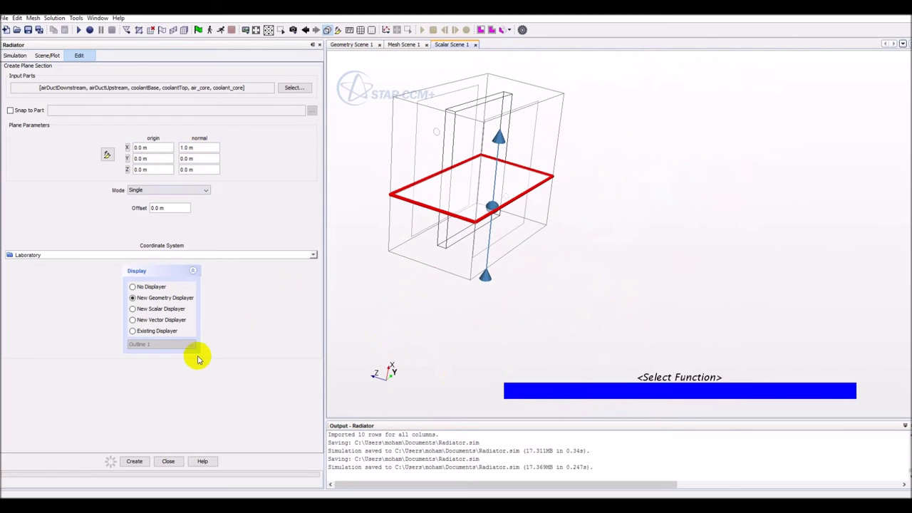
{"action": "left_click", "coordinate": [134, 461]}
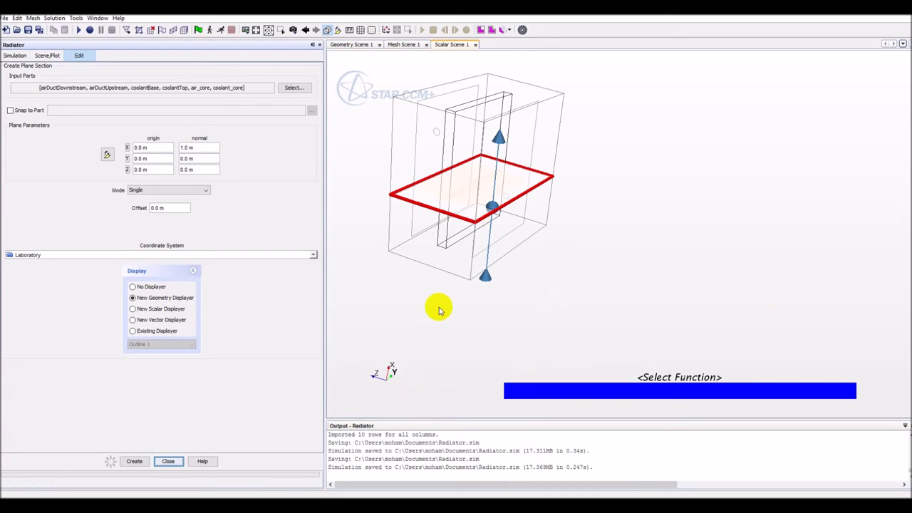
Create a second plane section with normal 0, 0, 1 m at the same origin and finish creating sections.
{"action": "left_click", "coordinate": [208, 147]}
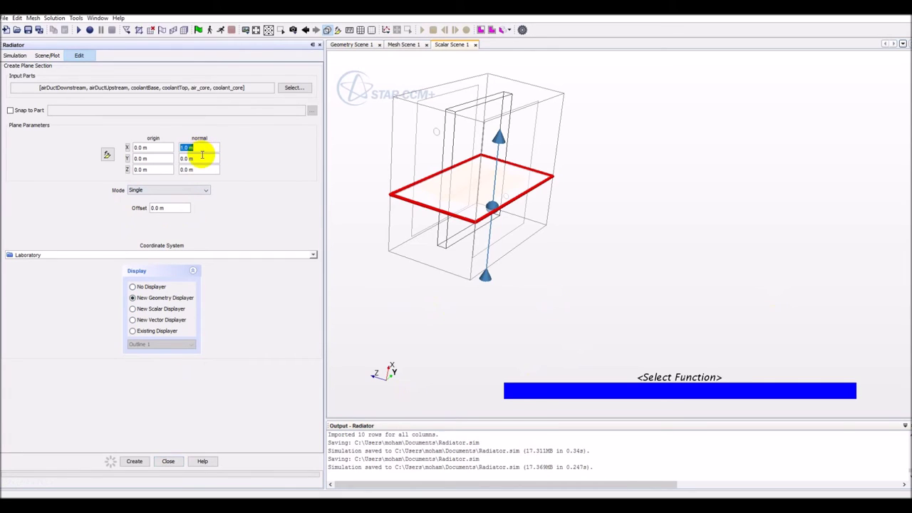
{"action": "type", "text": "0"}
{"action": "left_click", "coordinate": [199, 158]}
{"action": "left_click", "coordinate": [199, 169]}
{"action": "type", "text": "1"}
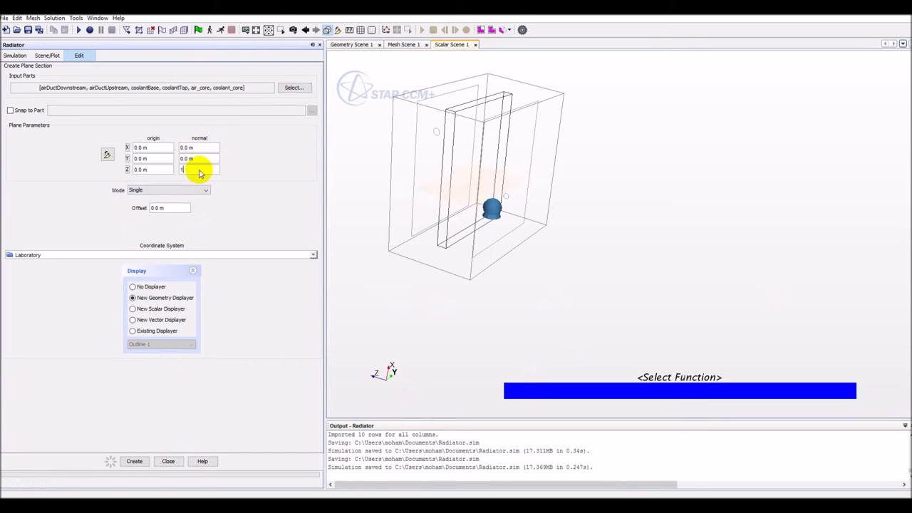
{"action": "key", "text": "Return"}
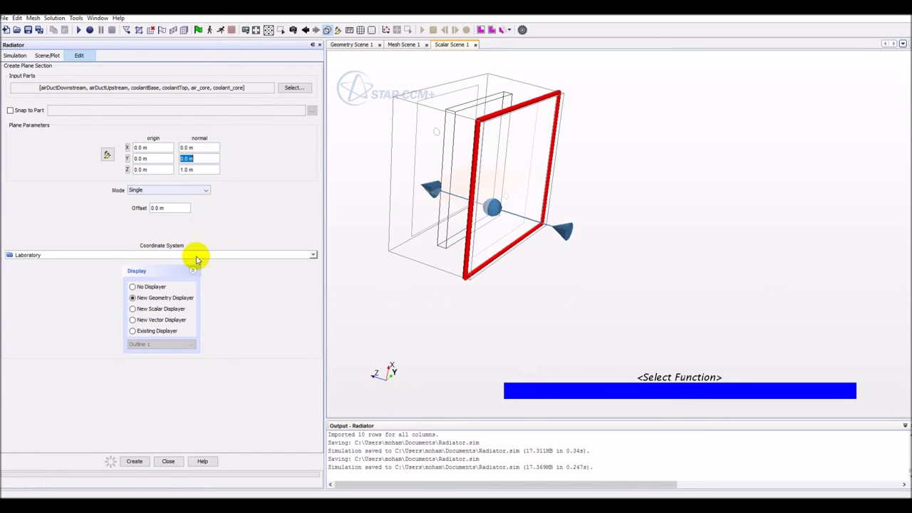
{"action": "left_click", "coordinate": [169, 461]}
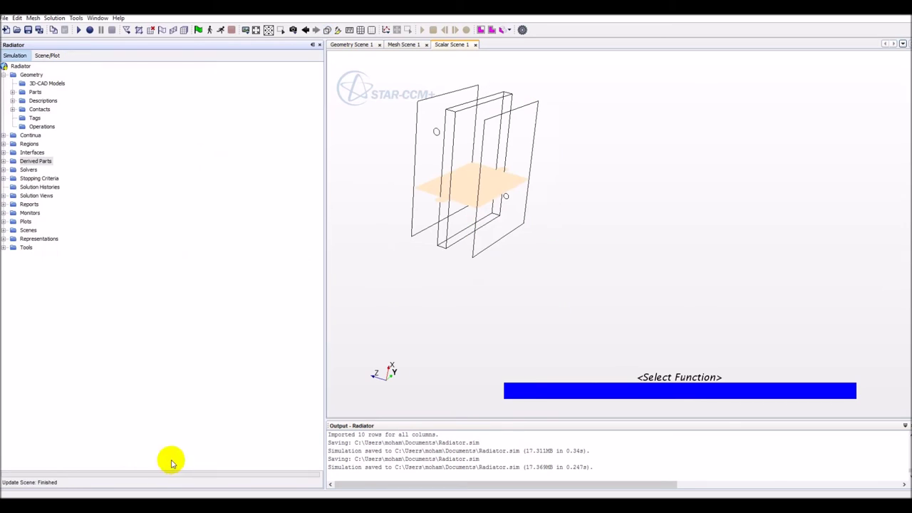
Rename the first plane section under Derived Parts as Section Air.
{"action": "left_click", "coordinate": [4, 161]}
{"action": "left_click", "coordinate": [43, 170]}
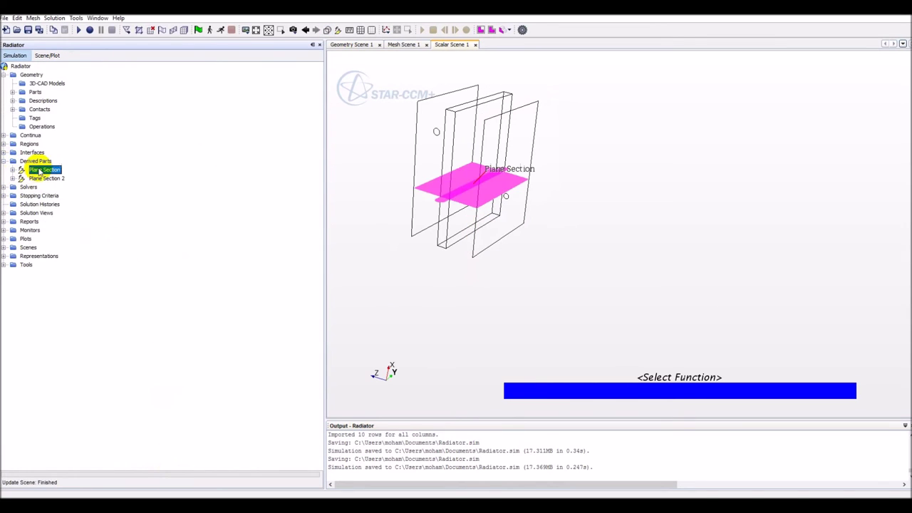
{"action": "left_click", "coordinate": [44, 178]}
{"action": "left_click", "coordinate": [42, 169]}
{"action": "right_click", "coordinate": [44, 170]}
{"action": "left_click", "coordinate": [71, 259]}
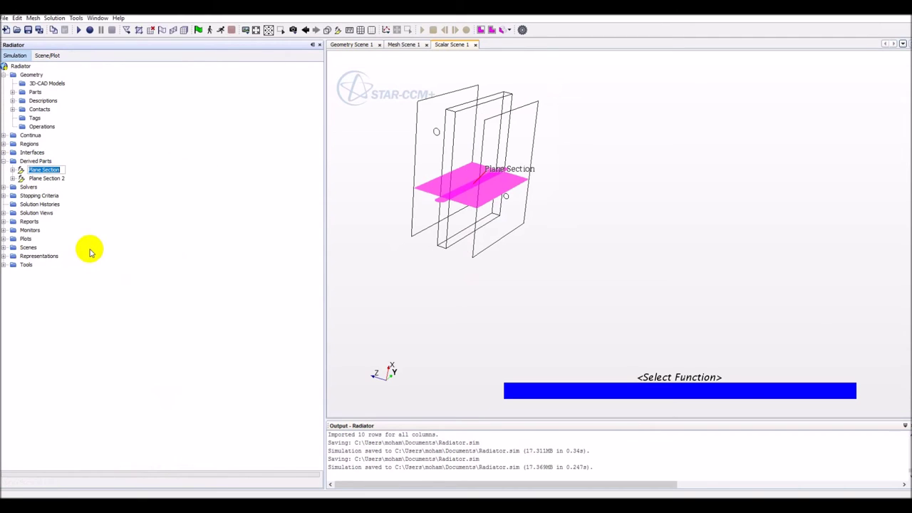
{"action": "type", "text": "Section Air"}
{"action": "key", "text": "Return"}
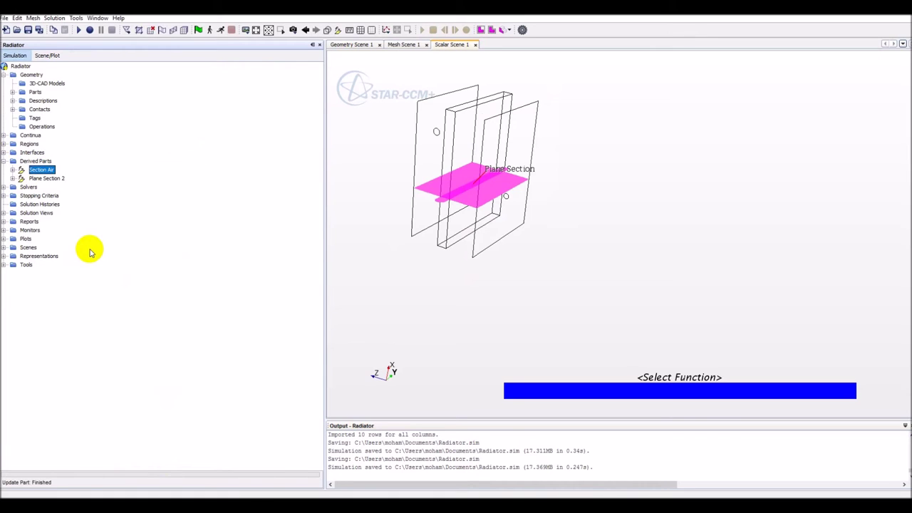
Rename Plane Section 2 as Section coolant.
{"action": "right_click", "coordinate": [45, 180]}
{"action": "left_click", "coordinate": [56, 269]}
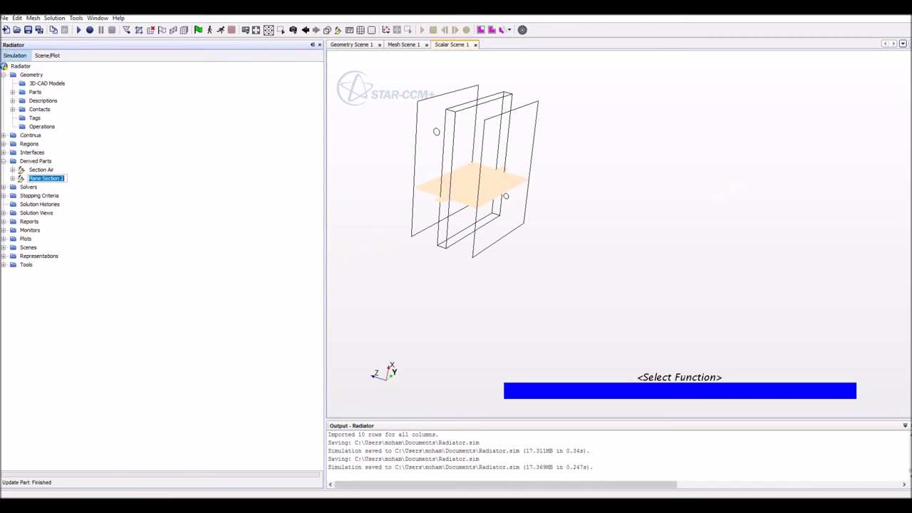
{"action": "type", "text": "S"}
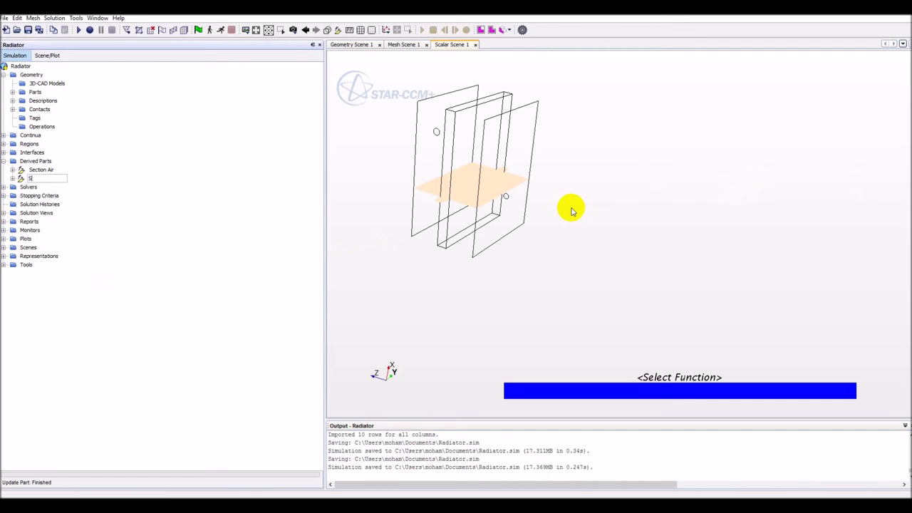
{"action": "type", "text": "ection coolant"}
{"action": "key", "text": "Return"}
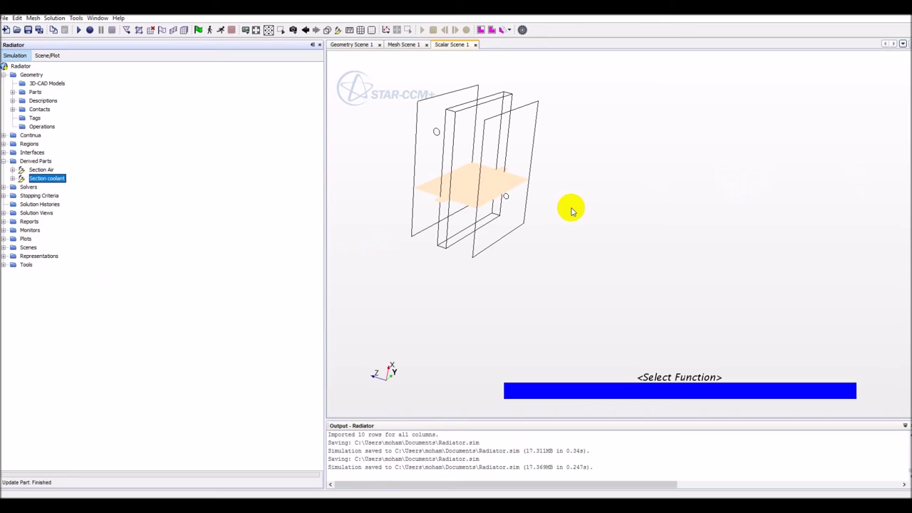
Collapse the derived parts and expand Scalar Scene 1 to list its displayers.
{"action": "left_click", "coordinate": [12, 169]}
{"action": "left_click", "coordinate": [13, 187]}
{"action": "left_click", "coordinate": [4, 161]}
{"action": "left_click", "coordinate": [4, 230]}
{"action": "left_click", "coordinate": [13, 256]}
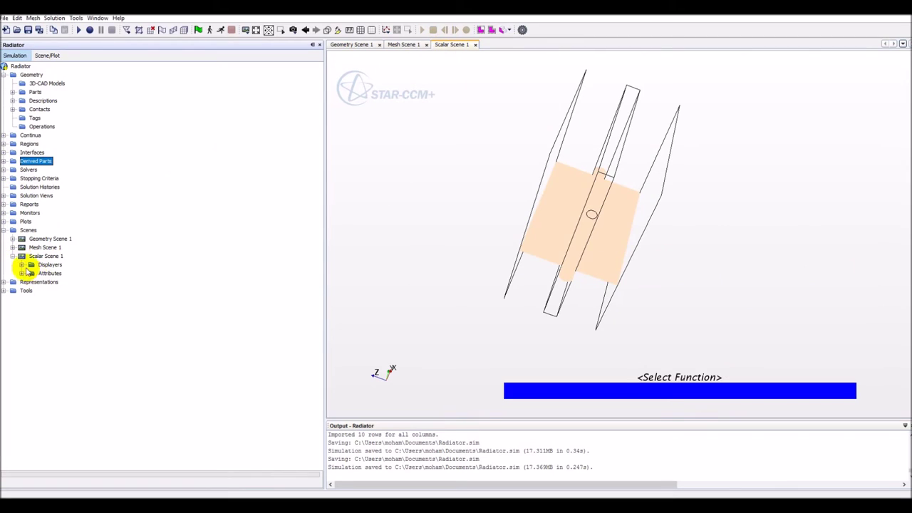
{"action": "left_click", "coordinate": [22, 265]}
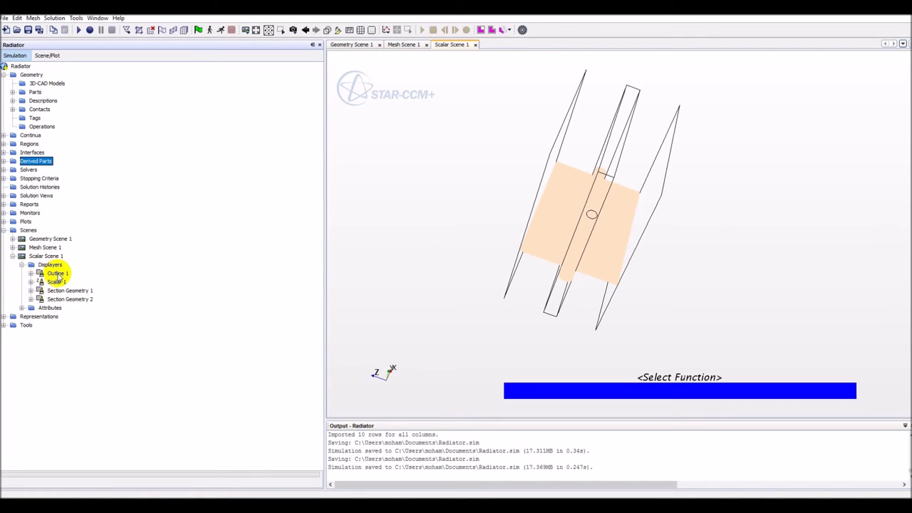
{"action": "left_click", "coordinate": [58, 273]}
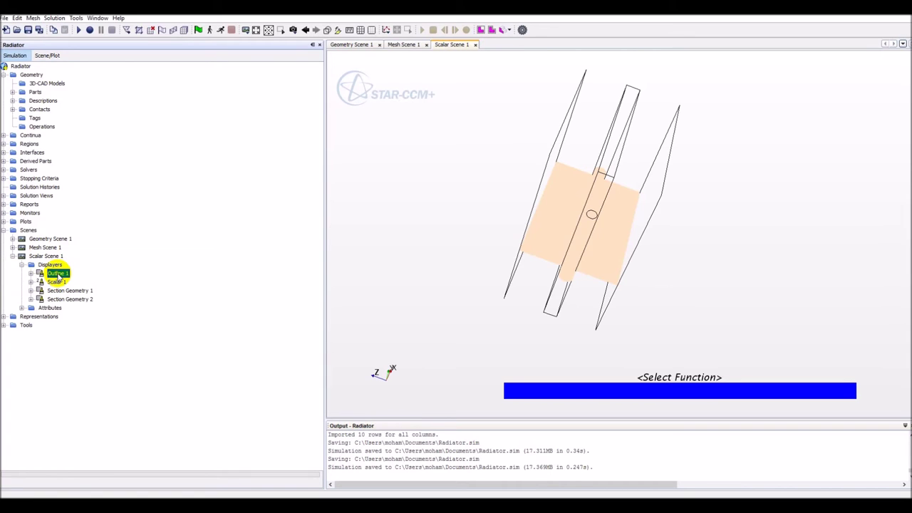
{"action": "right_click", "coordinate": [57, 275]}
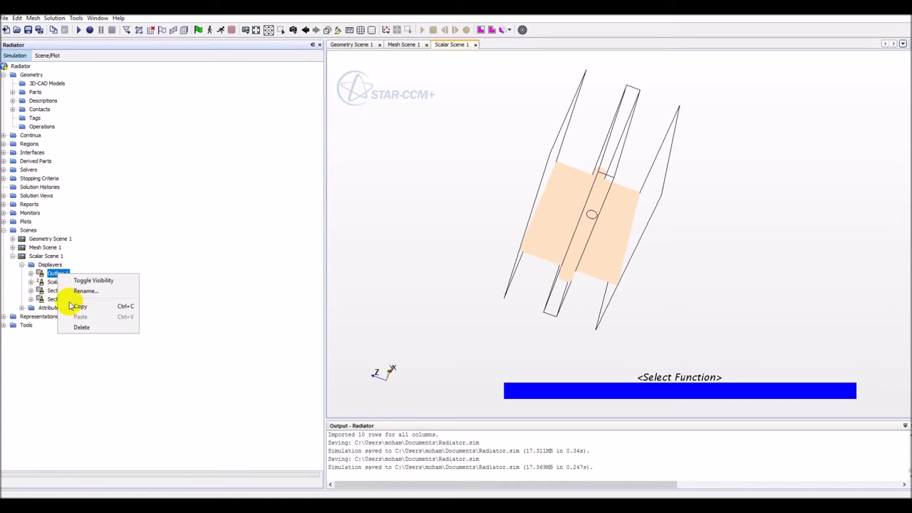
Replace the regions shown by the Outline 1 displayer with the derived parts Section Air and Section coolant.
{"action": "left_click", "coordinate": [30, 274]}
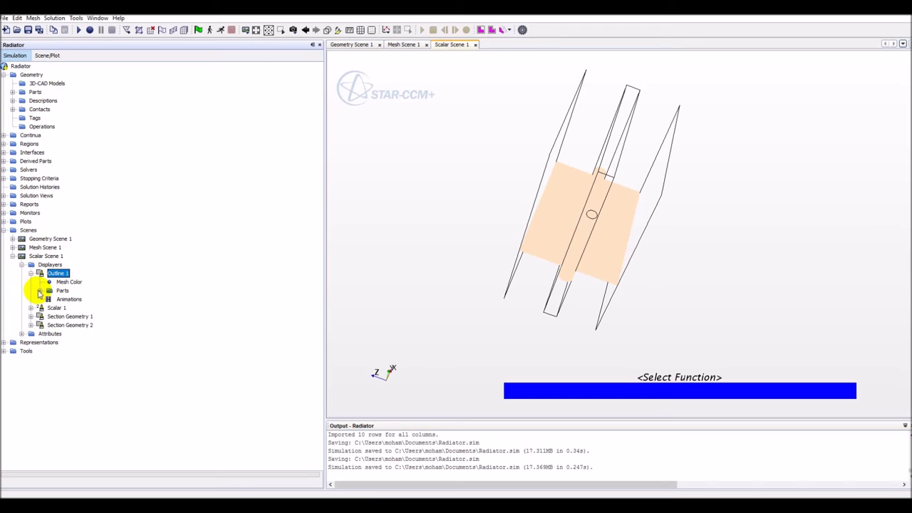
{"action": "left_click", "coordinate": [40, 291]}
{"action": "left_click", "coordinate": [62, 291]}
{"action": "right_click", "coordinate": [63, 293]}
{"action": "left_click", "coordinate": [71, 299]}
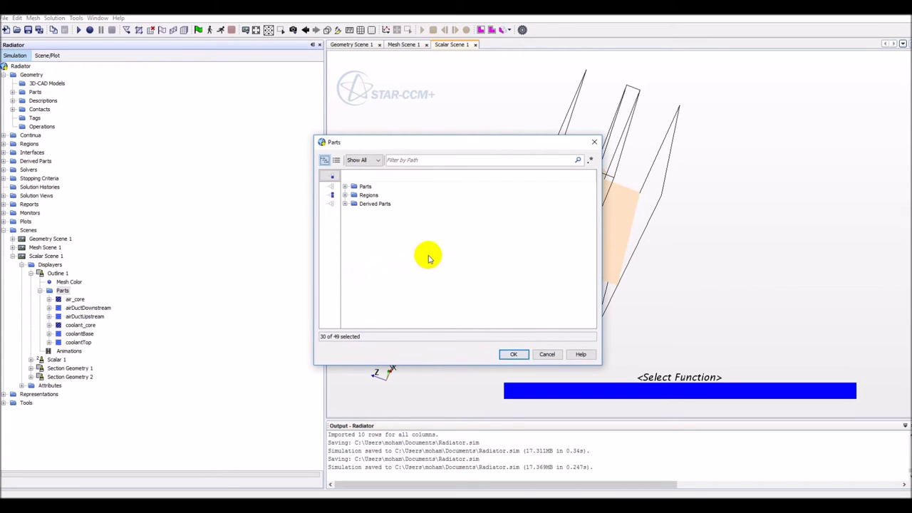
{"action": "left_click", "coordinate": [332, 194]}
{"action": "left_click", "coordinate": [342, 204]}
{"action": "left_click", "coordinate": [344, 203]}
{"action": "left_click", "coordinate": [360, 212]}
{"action": "left_click", "coordinate": [375, 221], "text": "shift"}
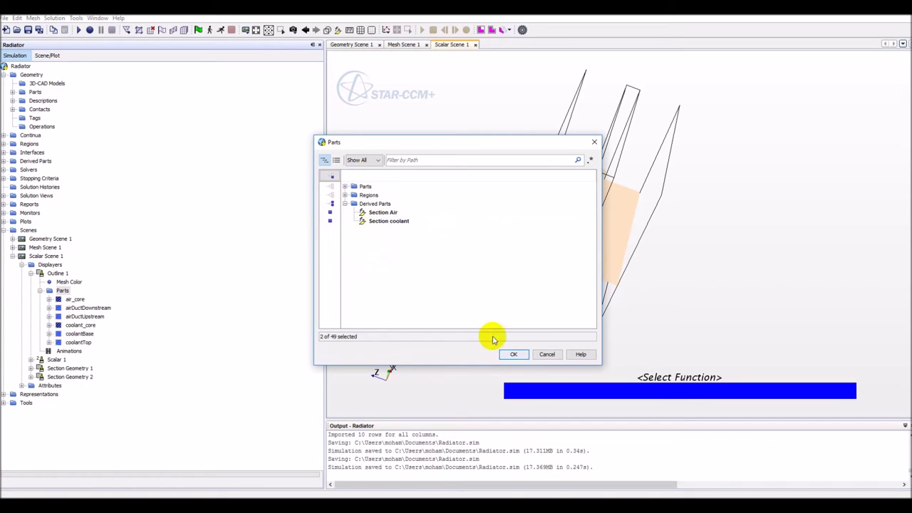
{"action": "left_click", "coordinate": [513, 354]}
{"action": "left_click_drag", "start_coordinate": [601, 265], "coordinate": [607, 239]}
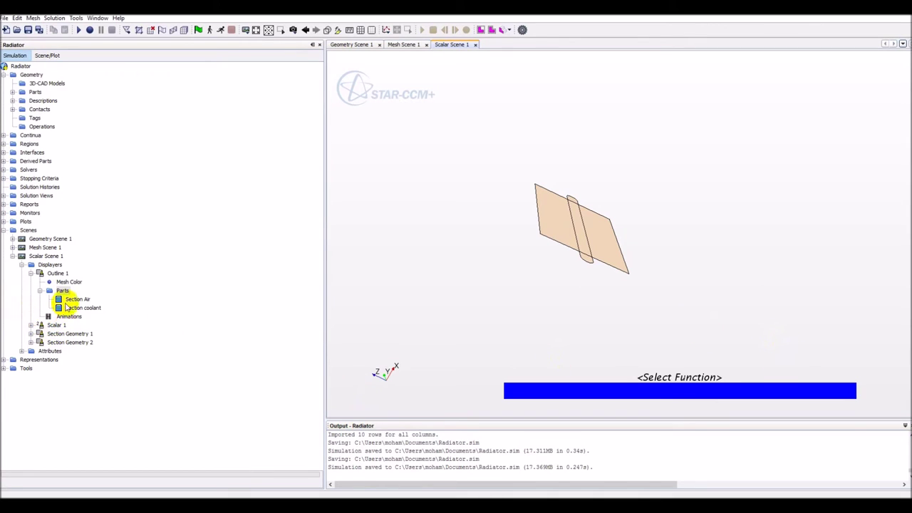
Check the options available for the Outline 1 and Scalar 1 displayers, including the Parts node of Scalar 1.
{"action": "left_click", "coordinate": [59, 275]}
{"action": "right_click", "coordinate": [58, 275]}
{"action": "left_click", "coordinate": [50, 325]}
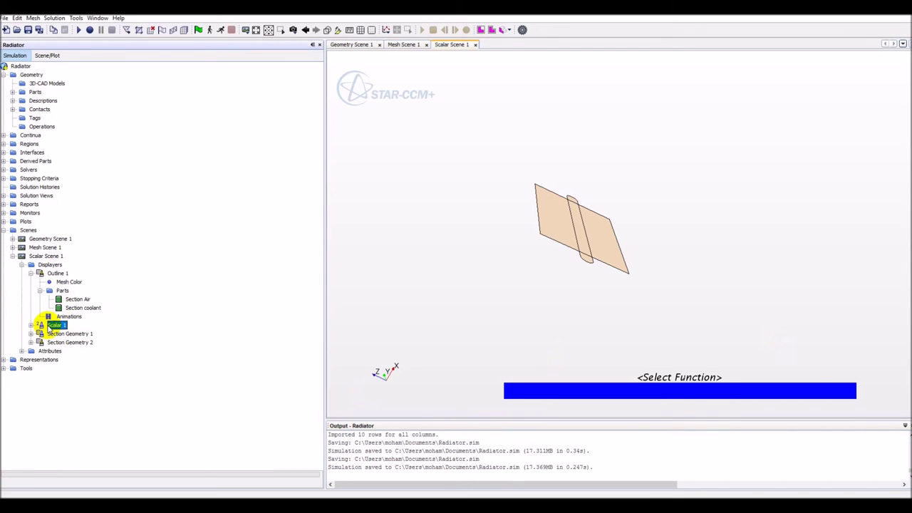
{"action": "right_click", "coordinate": [49, 326]}
{"action": "left_click", "coordinate": [46, 325]}
{"action": "right_click", "coordinate": [55, 275]}
{"action": "left_click", "coordinate": [75, 303]}
{"action": "left_click", "coordinate": [53, 326]}
{"action": "left_click", "coordinate": [32, 325]}
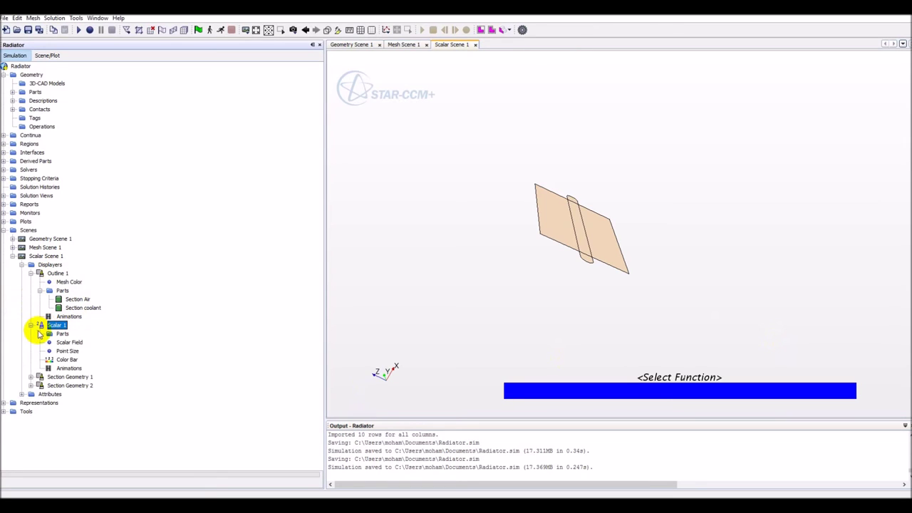
{"action": "right_click", "coordinate": [47, 335]}
{"action": "left_click", "coordinate": [41, 329]}
{"action": "left_click", "coordinate": [61, 335]}
{"action": "right_click", "coordinate": [61, 335]}
{"action": "left_click", "coordinate": [62, 335]}
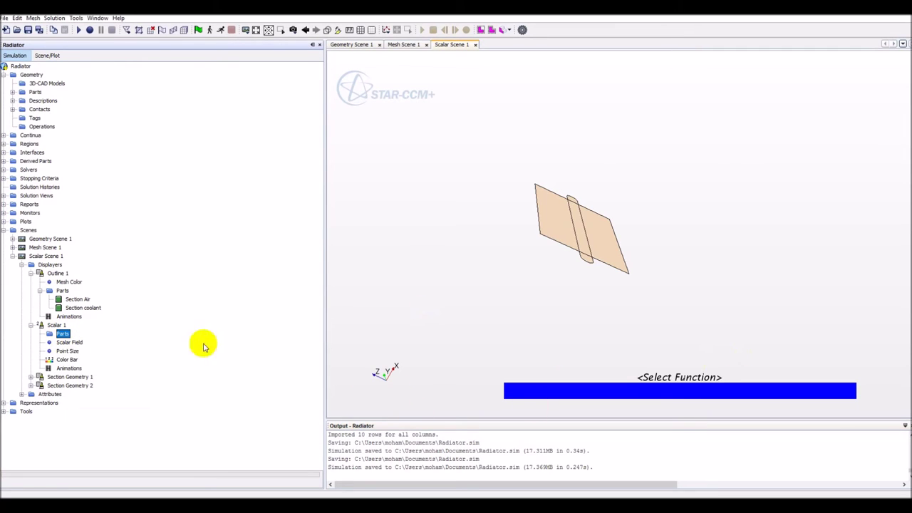
Set the scalar field function of the Scalar 1 displayer to Temperature.
{"action": "left_click", "coordinate": [71, 343]}
{"action": "left_click", "coordinate": [491, 159]}
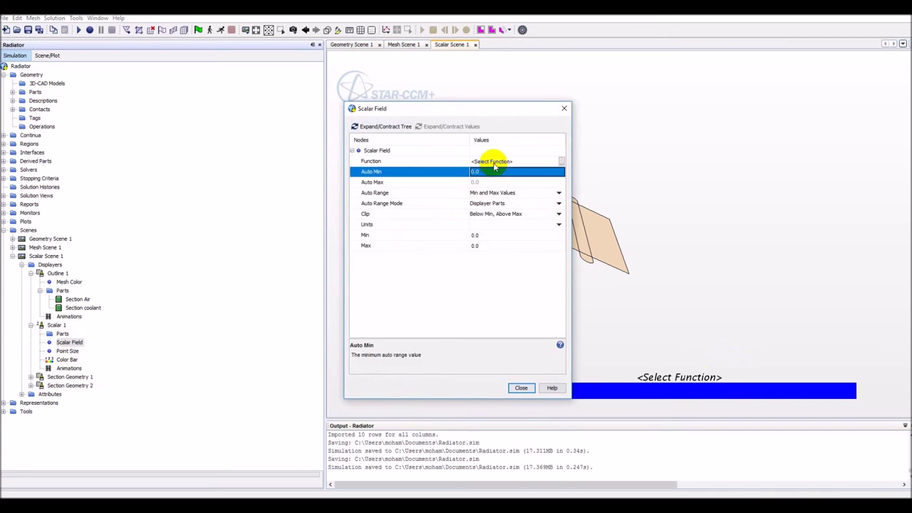
{"action": "left_click", "coordinate": [495, 164]}
{"action": "type", "text": "temp"}
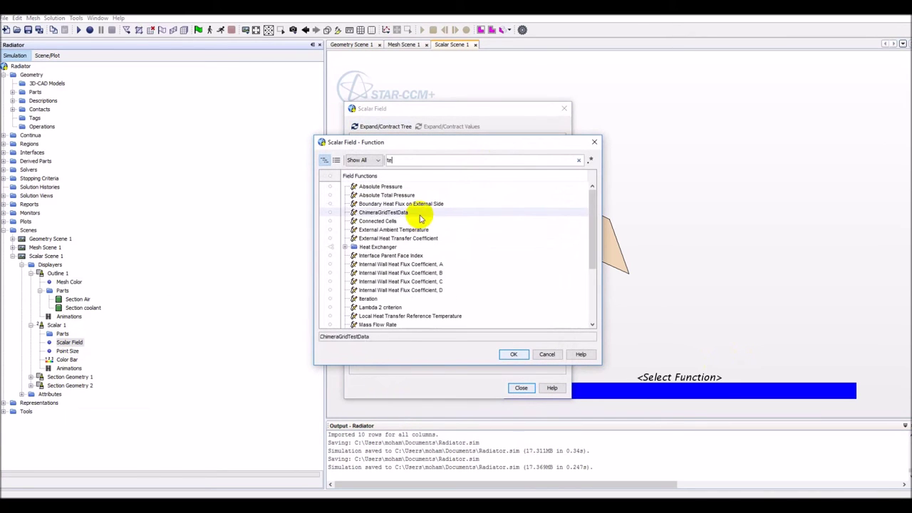
{"action": "left_click", "coordinate": [361, 256]}
{"action": "left_click", "coordinate": [356, 238]}
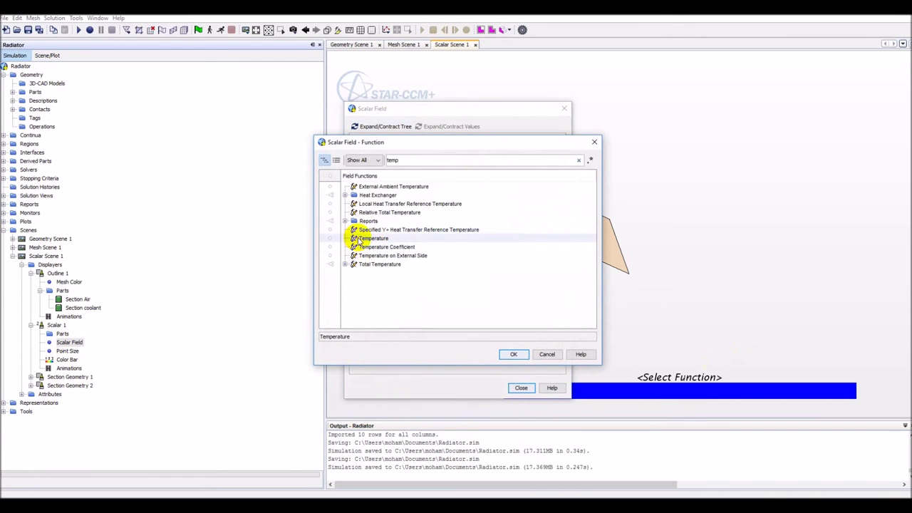
{"action": "left_click", "coordinate": [513, 354]}
{"action": "left_click", "coordinate": [519, 388]}
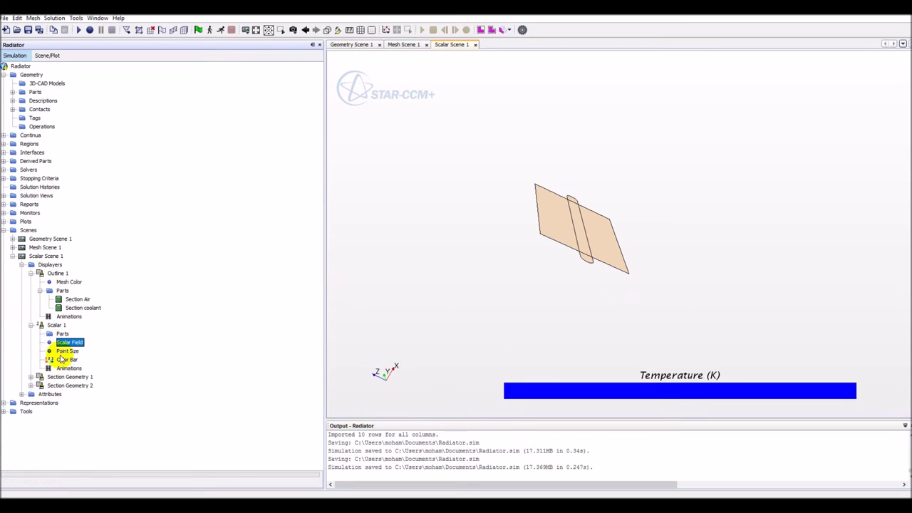
Review the scalar field settings and the color bar properties of the Scalar 1 displayer.
{"action": "right_click", "coordinate": [54, 325]}
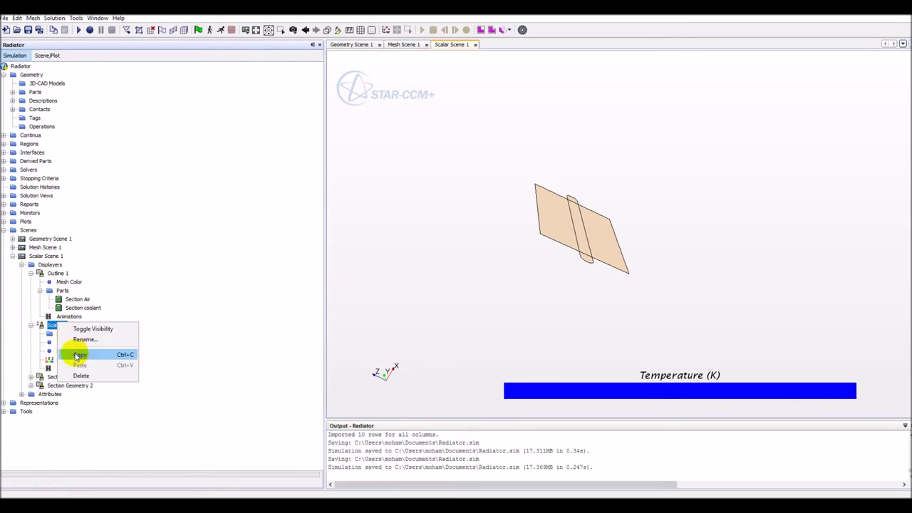
{"action": "left_click", "coordinate": [62, 354]}
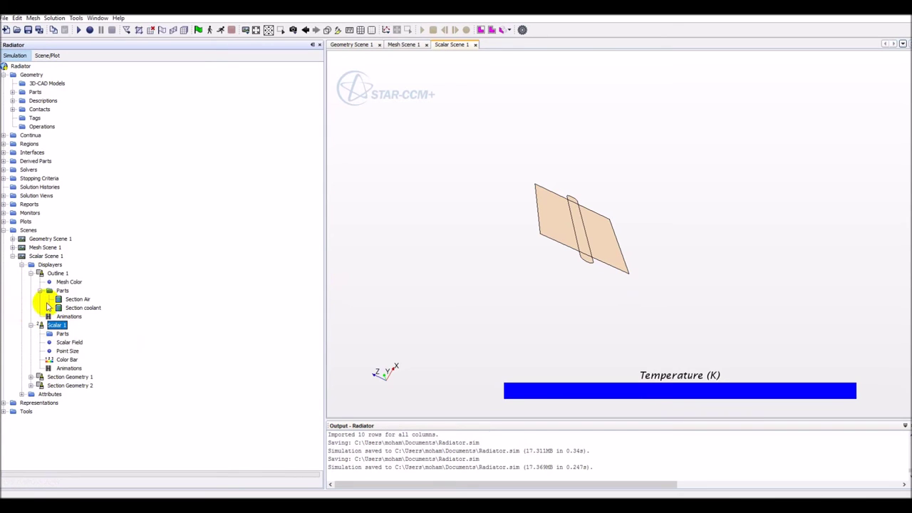
{"action": "left_click", "coordinate": [68, 343]}
{"action": "double_click", "coordinate": [71, 344]}
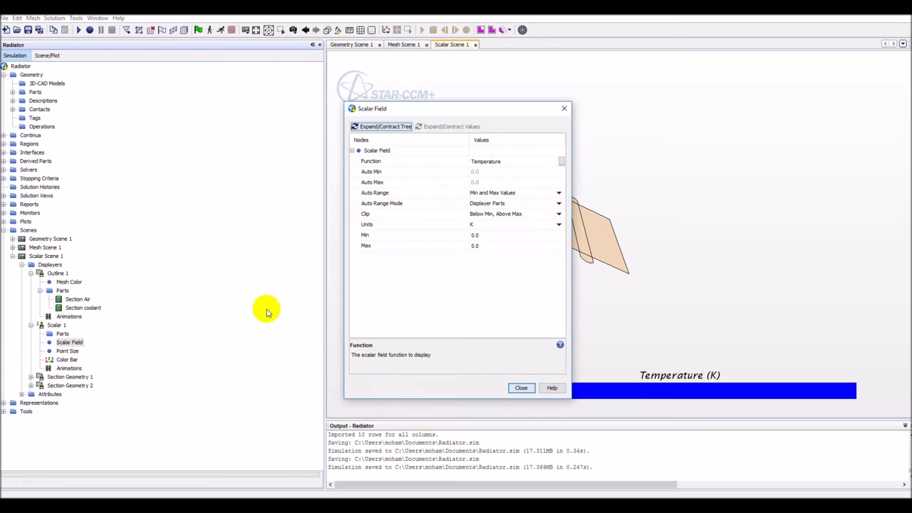
{"action": "left_click", "coordinate": [564, 108]}
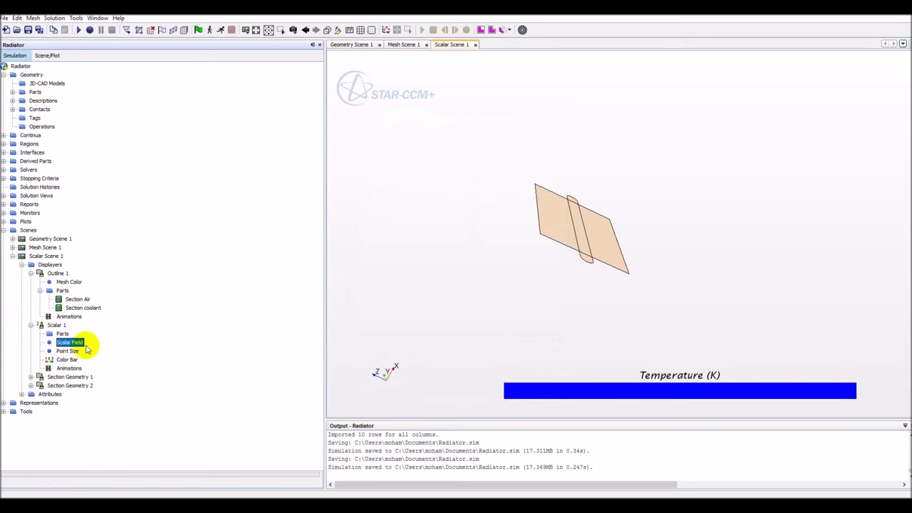
{"action": "left_click", "coordinate": [70, 368]}
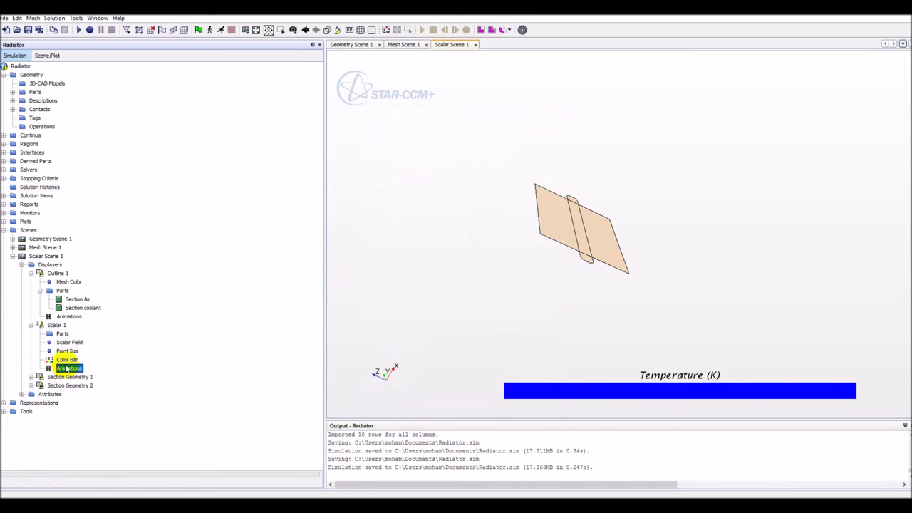
{"action": "right_click", "coordinate": [66, 360]}
{"action": "left_click", "coordinate": [77, 368]}
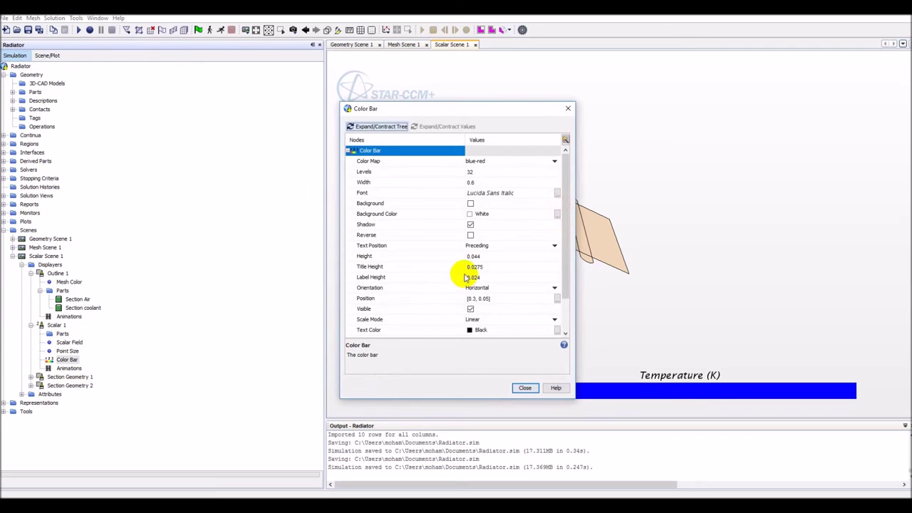
{"action": "scroll", "coordinate": [479, 262], "scroll_direction": "down", "scroll_amount": 1}
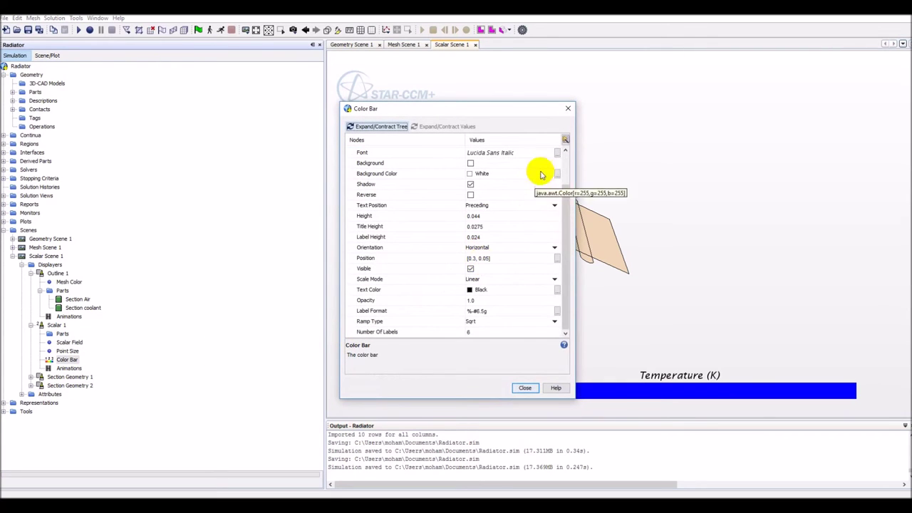
{"action": "left_click", "coordinate": [568, 108]}
{"action": "left_click", "coordinate": [57, 272]}
{"action": "right_click", "coordinate": [53, 274]}
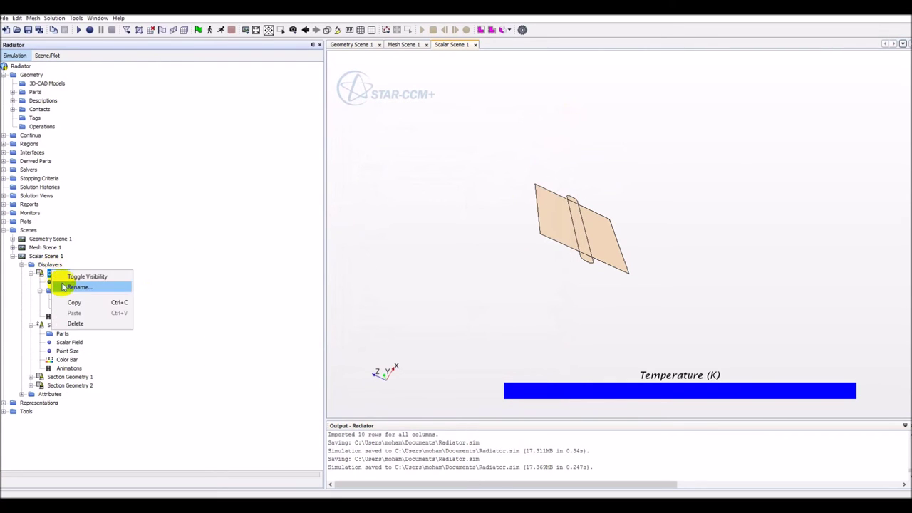
{"action": "left_click", "coordinate": [45, 255]}
{"action": "right_click", "coordinate": [46, 257]}
{"action": "key", "text": "Escape"}
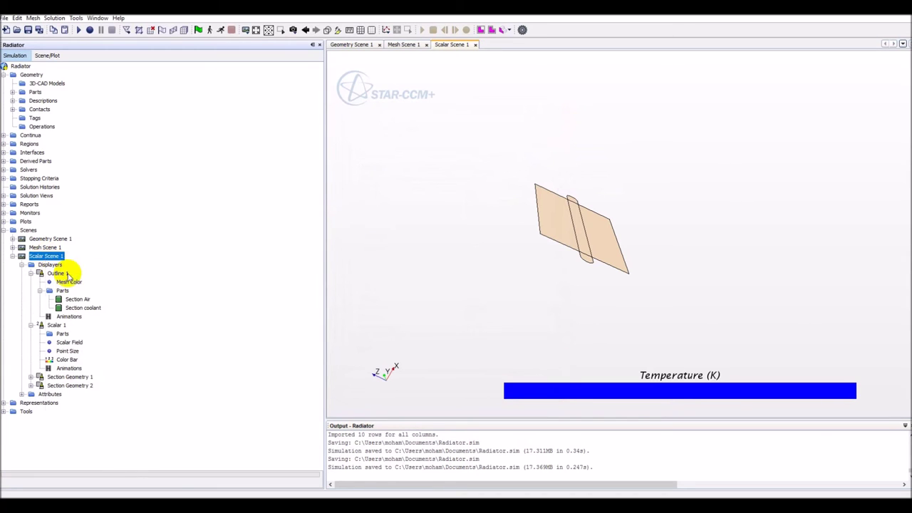
{"action": "left_click", "coordinate": [566, 112]}
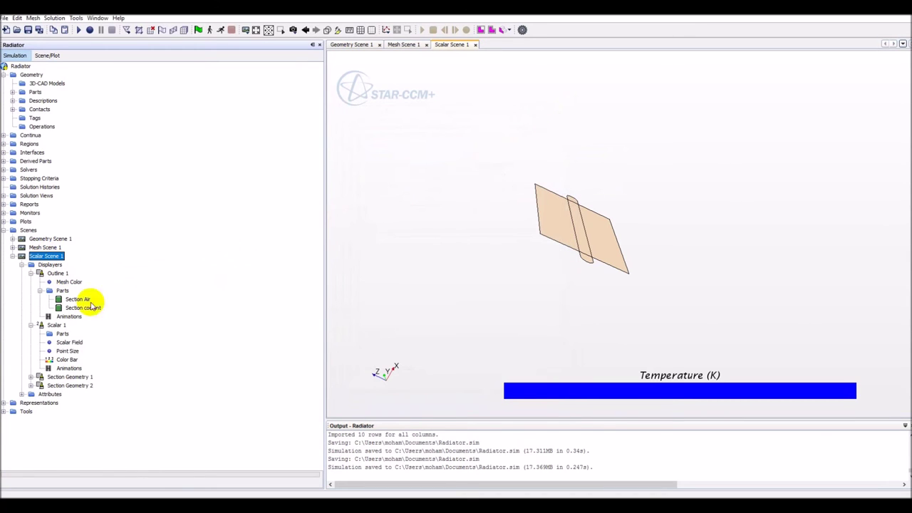
Recheck the scalar field settings of Scalar 1 and inspect its point size.
{"action": "left_click", "coordinate": [62, 334]}
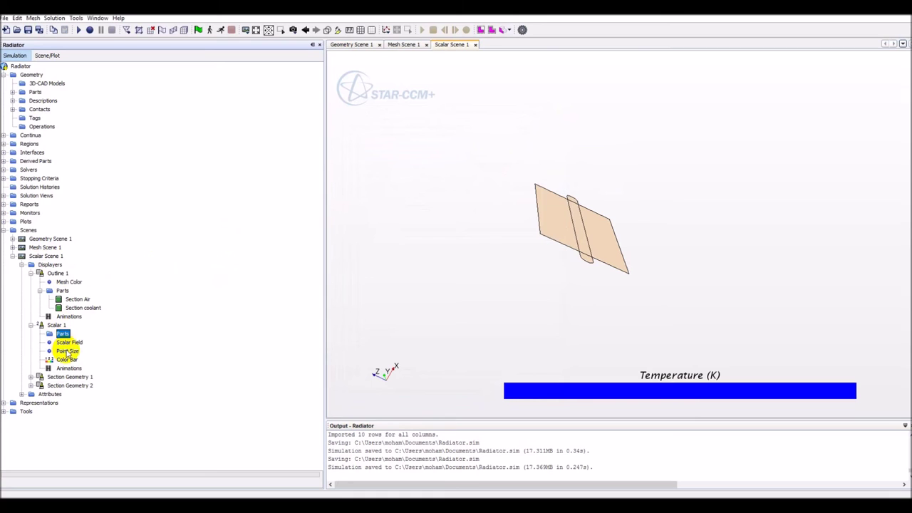
{"action": "right_click", "coordinate": [68, 342]}
{"action": "left_click", "coordinate": [79, 347]}
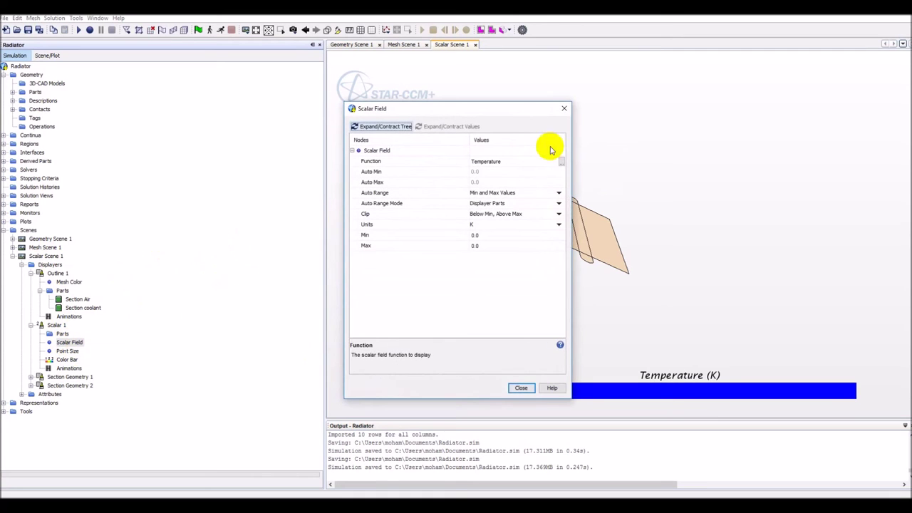
{"action": "left_click", "coordinate": [563, 108]}
{"action": "double_click", "coordinate": [68, 351]}
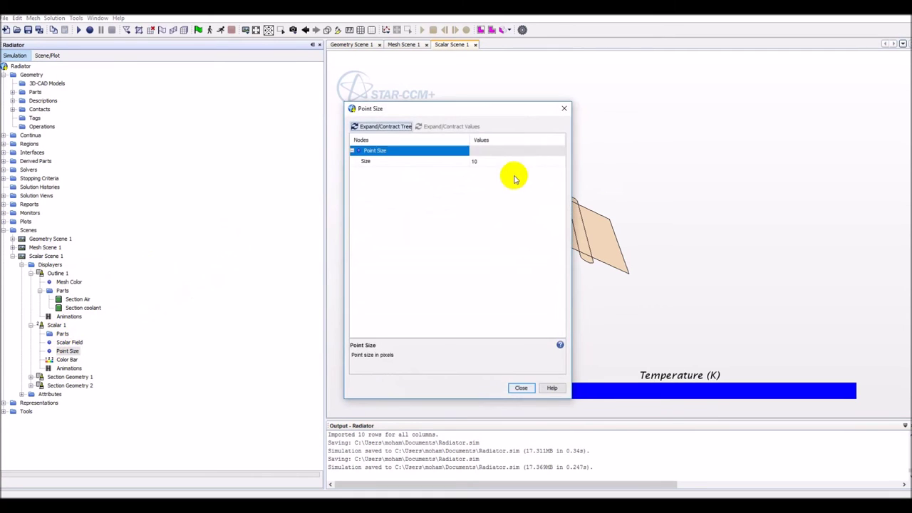
{"action": "left_click", "coordinate": [563, 108]}
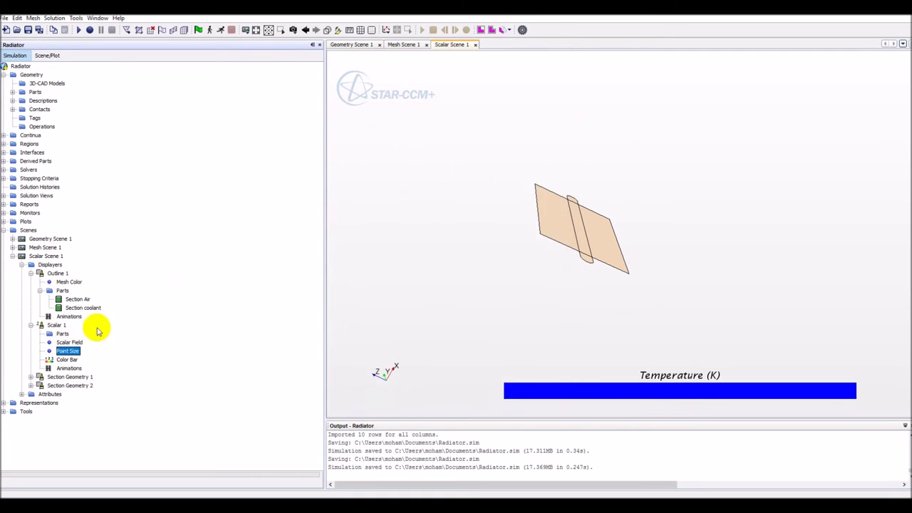
Examine the color bar properties of the Scalar 1 displayer, such as color map, levels and label settings.
{"action": "double_click", "coordinate": [72, 360]}
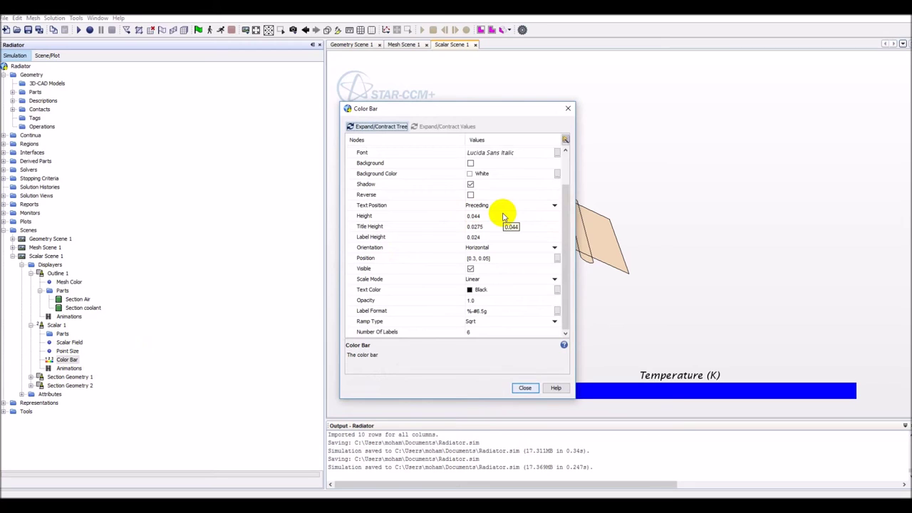
{"action": "scroll", "coordinate": [502, 216], "scroll_direction": "up", "scroll_amount": 3}
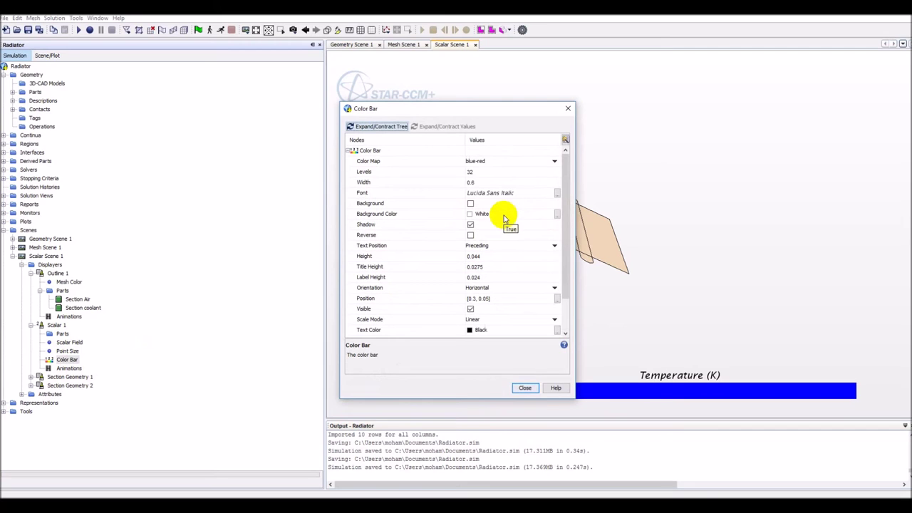
{"action": "left_click", "coordinate": [568, 108]}
Inspect the properties of Scalar Scene 1, including its Displayers and Attributes groups.
{"action": "left_click", "coordinate": [45, 256]}
{"action": "right_click", "coordinate": [57, 256]}
{"action": "left_click", "coordinate": [78, 270]}
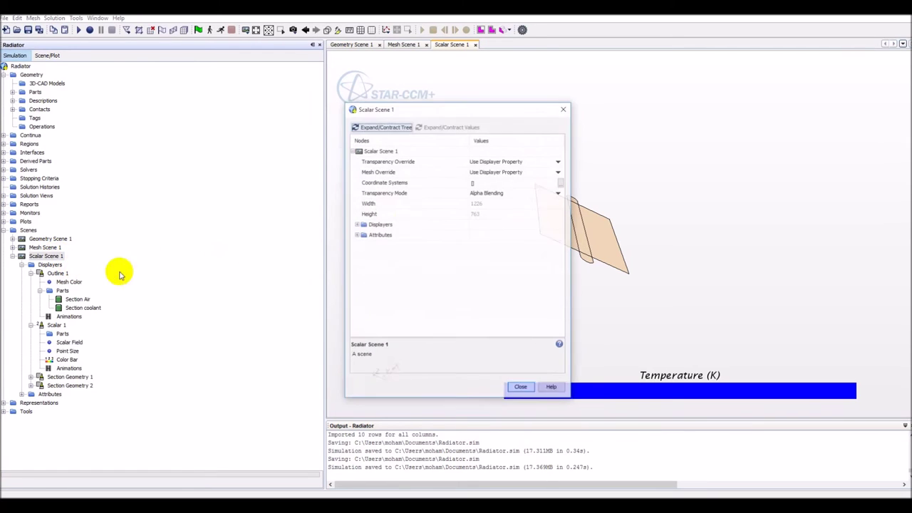
{"action": "left_click", "coordinate": [357, 224]}
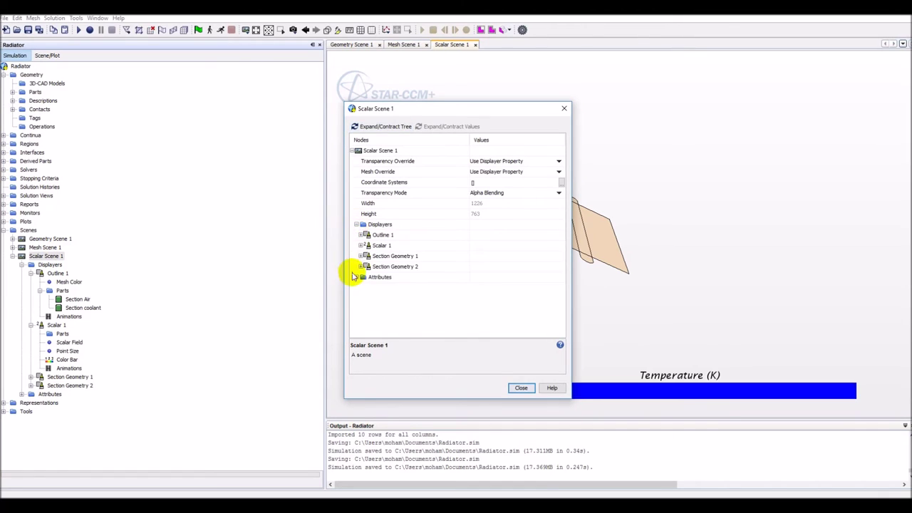
{"action": "left_click", "coordinate": [356, 278]}
{"action": "scroll", "coordinate": [470, 253], "scroll_direction": "up", "scroll_amount": 3}
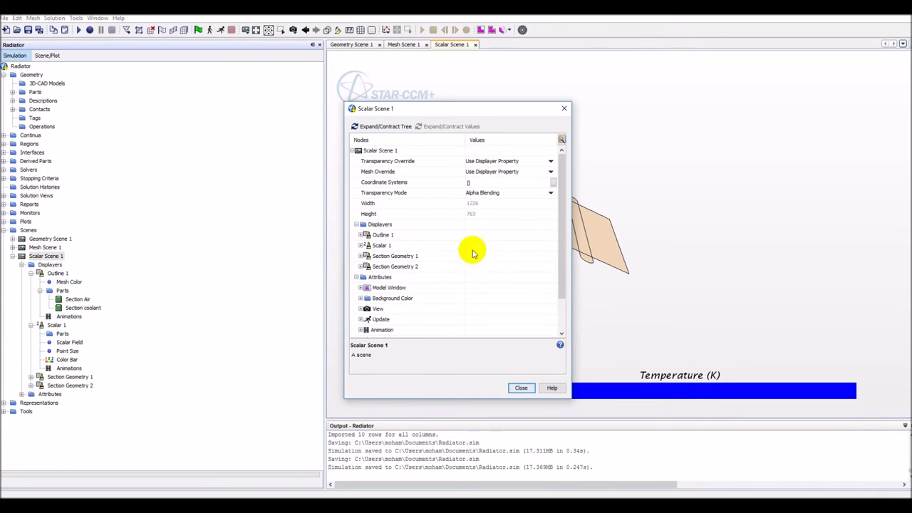
{"action": "left_click", "coordinate": [564, 108]}
Check the mesh override choices and the Scalar 1 displayer within the Scalar Scene 1 properties.
{"action": "right_click", "coordinate": [53, 258]}
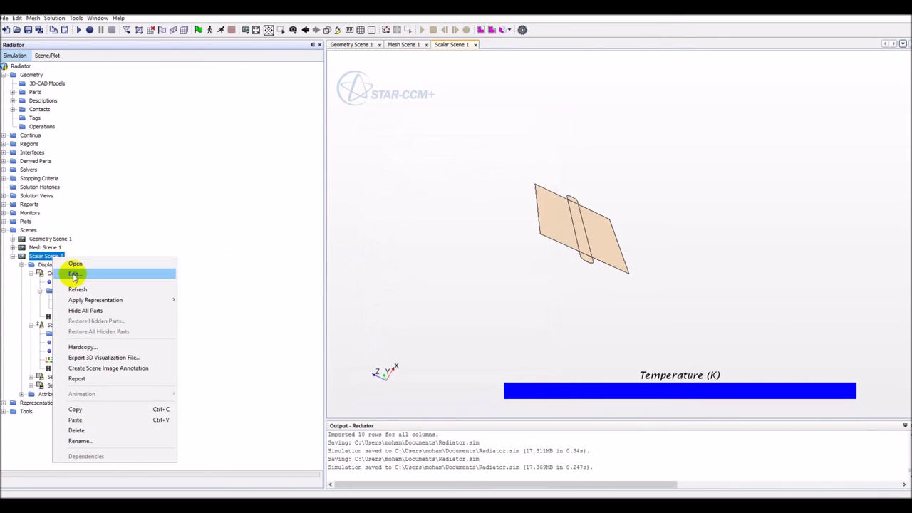
{"action": "left_click", "coordinate": [74, 275]}
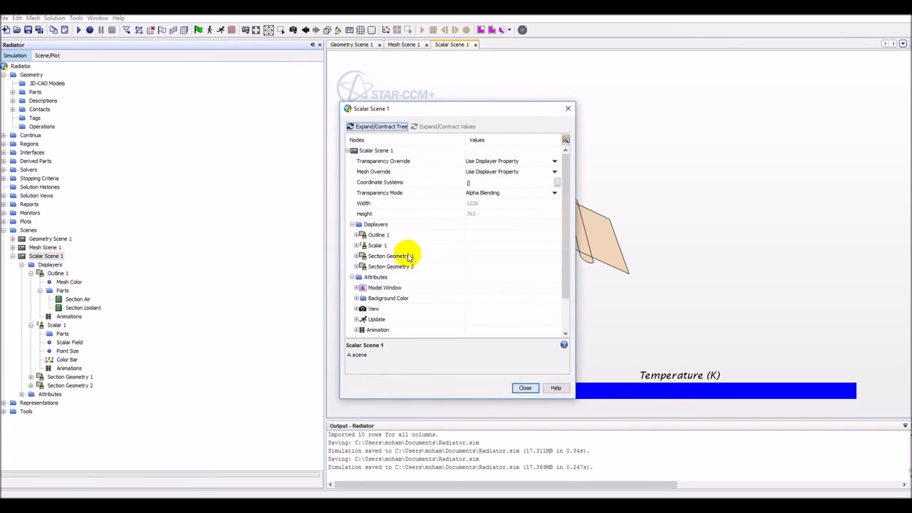
{"action": "left_click", "coordinate": [356, 248]}
{"action": "left_click", "coordinate": [482, 171]}
{"action": "left_click", "coordinate": [482, 172]}
{"action": "left_click", "coordinate": [485, 191]}
{"action": "left_click", "coordinate": [525, 387]}
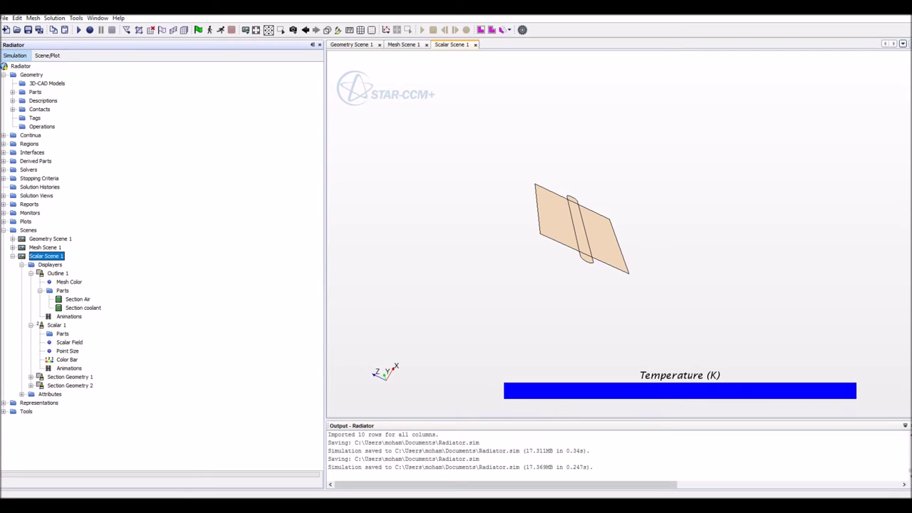
Create a new vector scene and expand its displayers to show Outline 1 and Vector 1.
{"action": "right_click", "coordinate": [25, 230]}
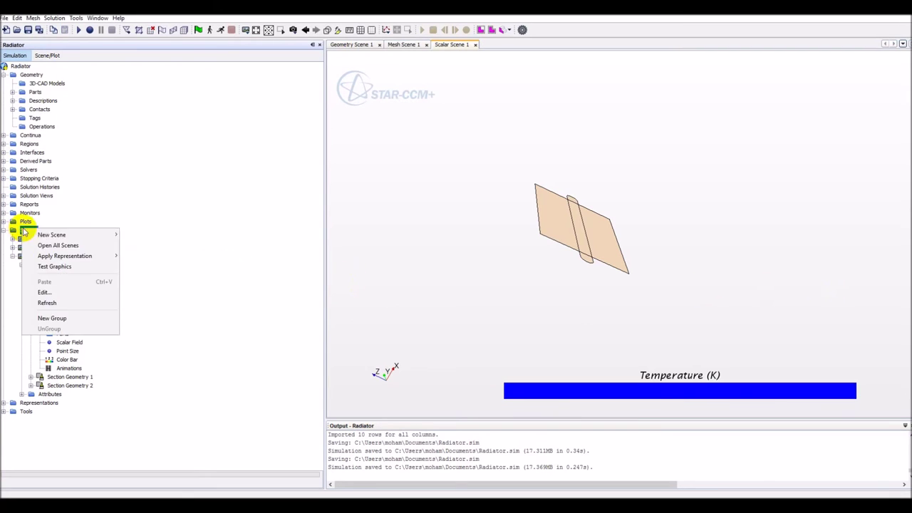
{"action": "mouse_move", "coordinate": [62, 238]}
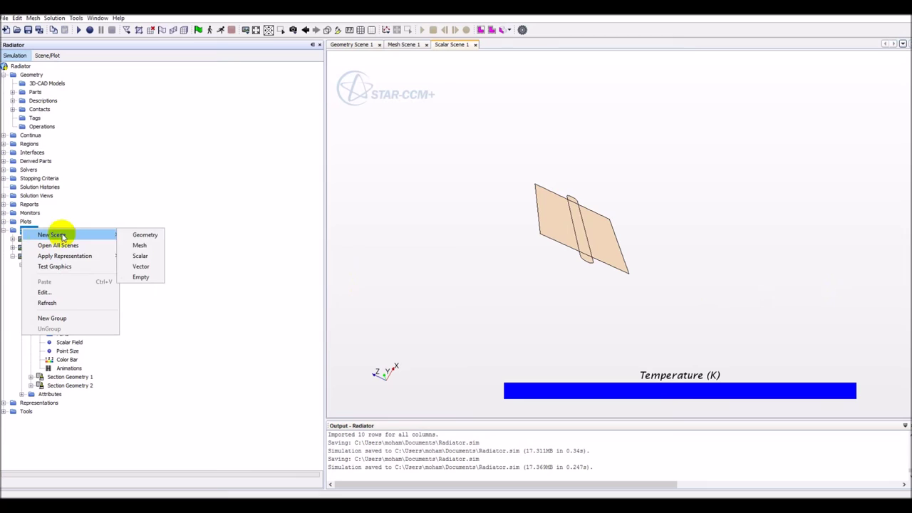
{"action": "left_click", "coordinate": [139, 267]}
{"action": "left_click", "coordinate": [12, 257]}
{"action": "left_click", "coordinate": [12, 264]}
{"action": "left_click", "coordinate": [49, 273]}
{"action": "left_click", "coordinate": [22, 274]}
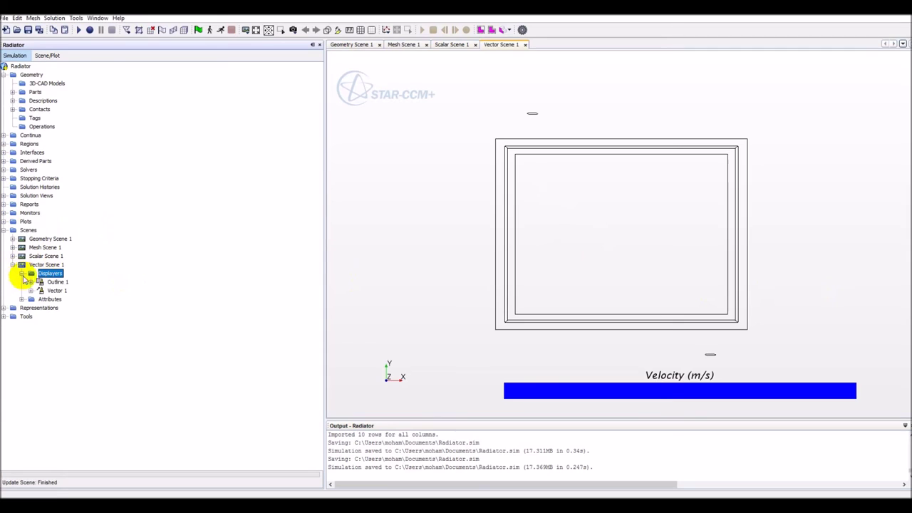
{"action": "left_click", "coordinate": [50, 283]}
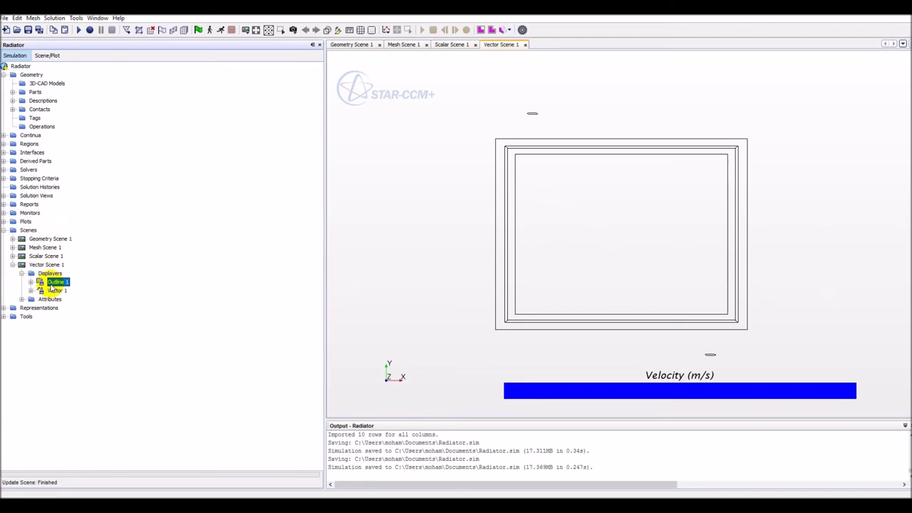
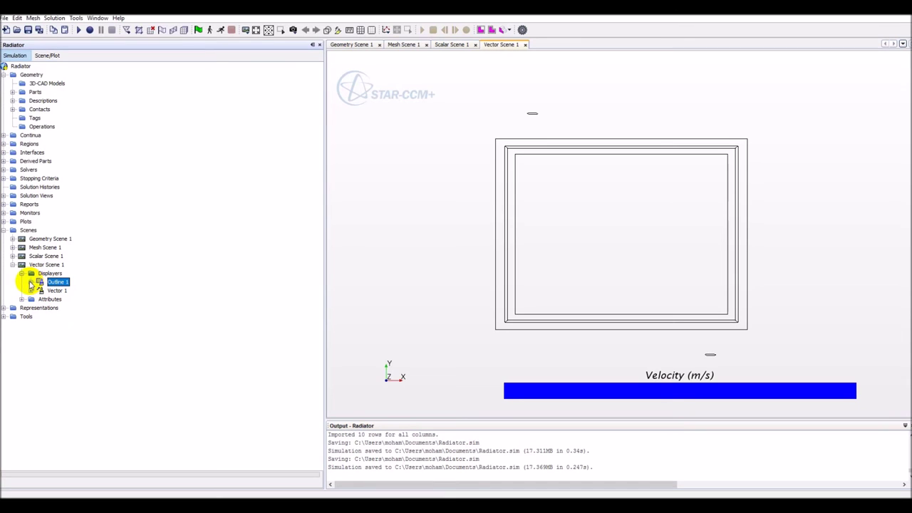
Assign the Section coolant derived part to the parts of the Vector 1 displayer in Vector Scene 1.
{"action": "left_click", "coordinate": [31, 290]}
{"action": "right_click", "coordinate": [60, 299]}
{"action": "key", "text": "Escape"}
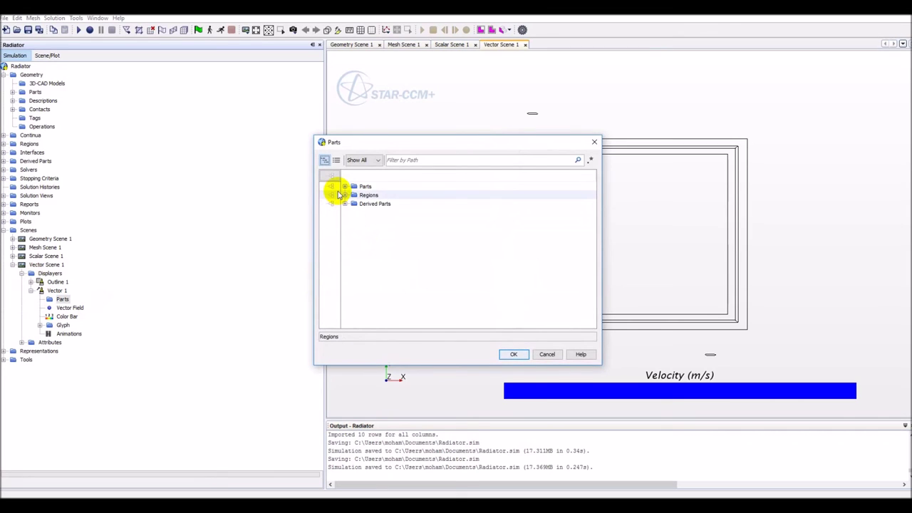
{"action": "left_click", "coordinate": [344, 204]}
{"action": "left_click", "coordinate": [364, 221]}
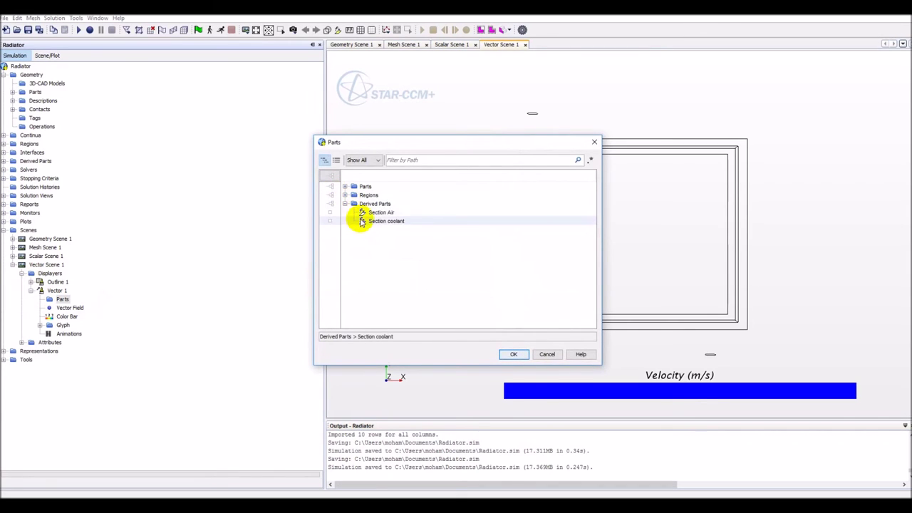
{"action": "left_click", "coordinate": [514, 354]}
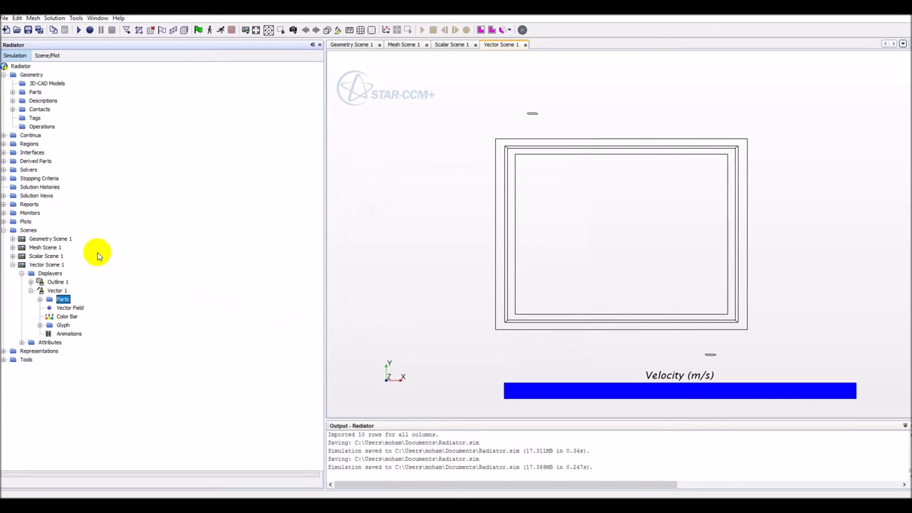
Save the Radiator simulation and try to initialize the solution.
{"action": "left_click", "coordinate": [8, 19]}
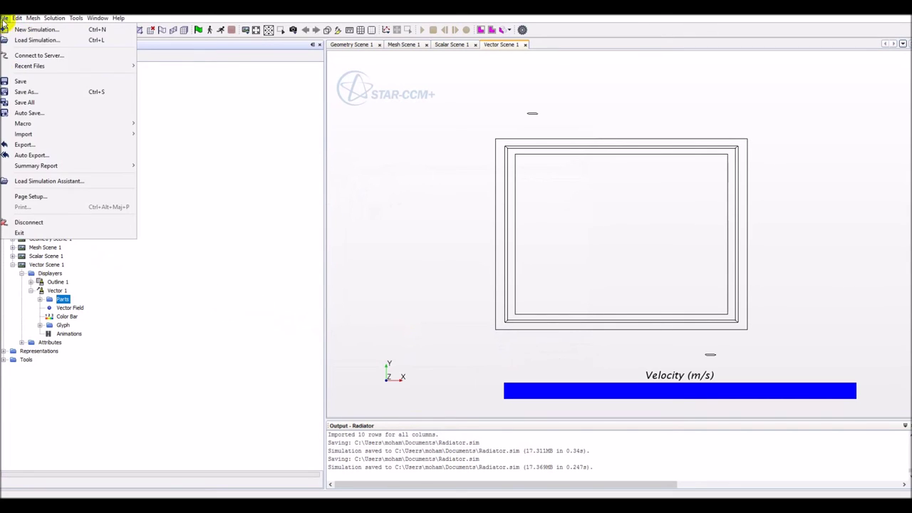
{"action": "left_click", "coordinate": [19, 81]}
{"action": "left_click", "coordinate": [190, 30]}
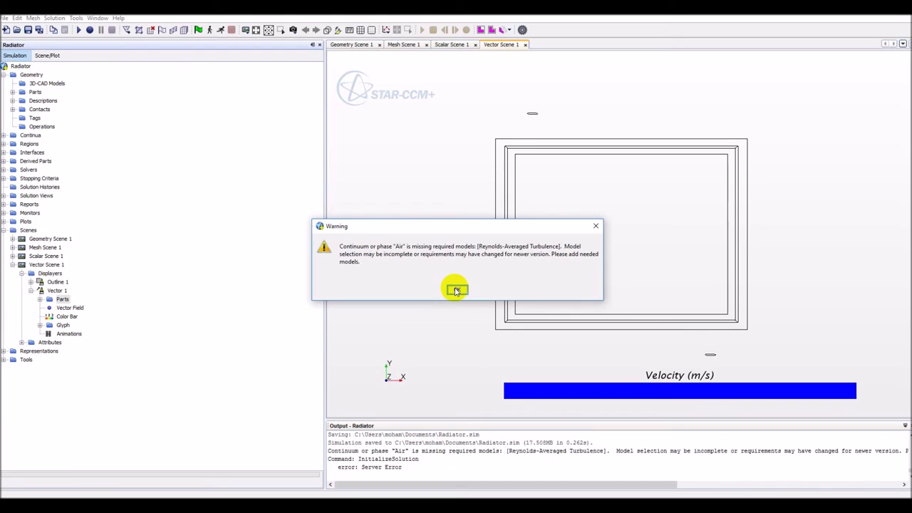
{"action": "left_click", "coordinate": [457, 291]}
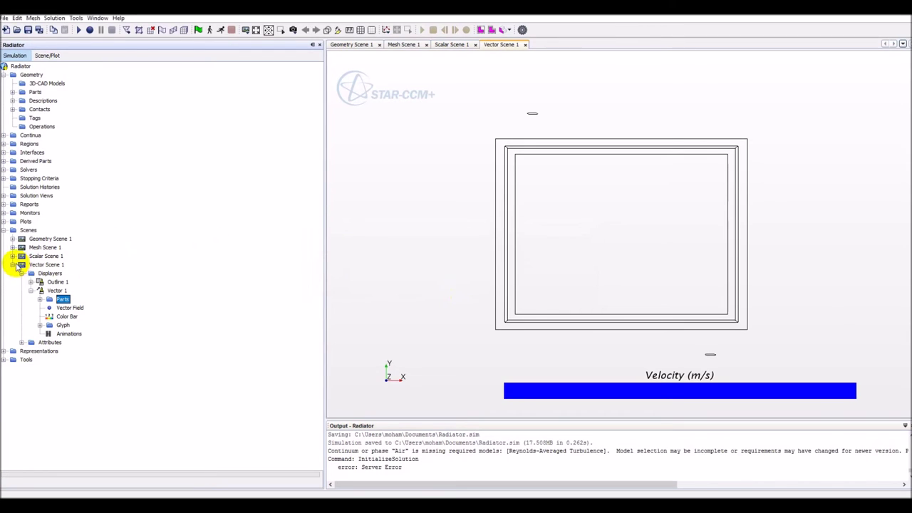
List the physics and mesh continua, try to run the simulation, and close the Residuals plot.
{"action": "left_click", "coordinate": [14, 265]}
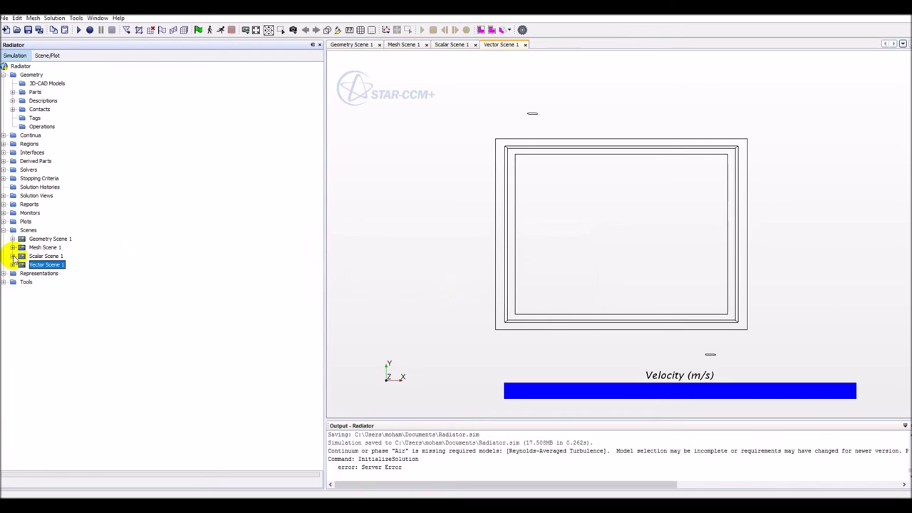
{"action": "left_click", "coordinate": [4, 74]}
{"action": "left_click", "coordinate": [4, 84]}
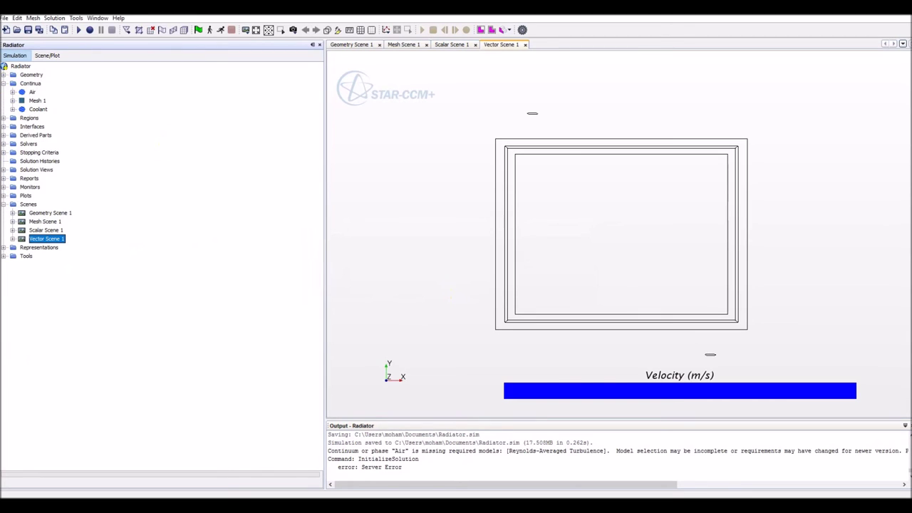
{"action": "left_click", "coordinate": [220, 30]}
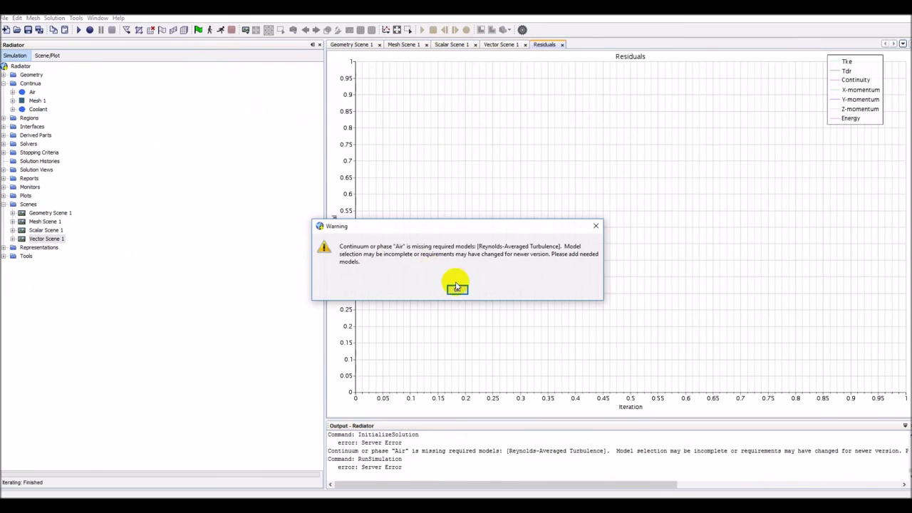
{"action": "left_click", "coordinate": [456, 287]}
{"action": "left_click", "coordinate": [497, 44]}
{"action": "left_click", "coordinate": [561, 44]}
{"action": "left_click", "coordinate": [6, 17]}
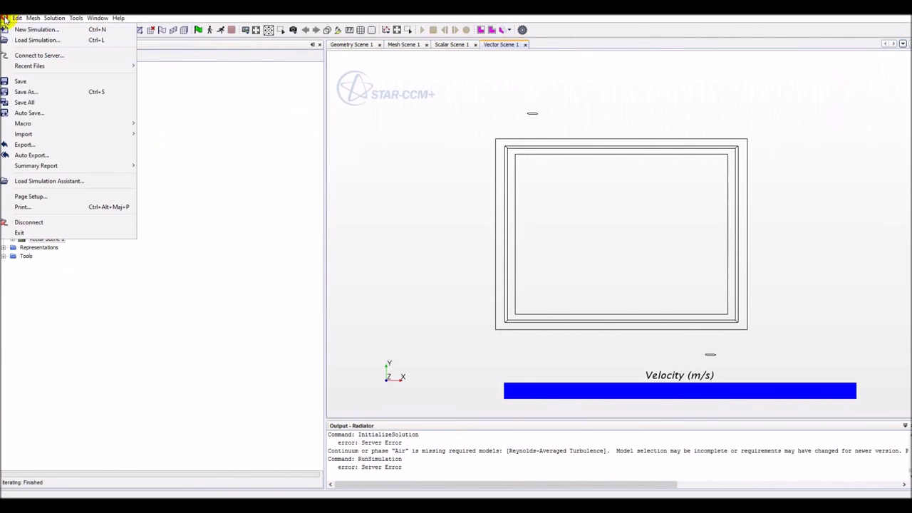
{"action": "left_click", "coordinate": [20, 30]}
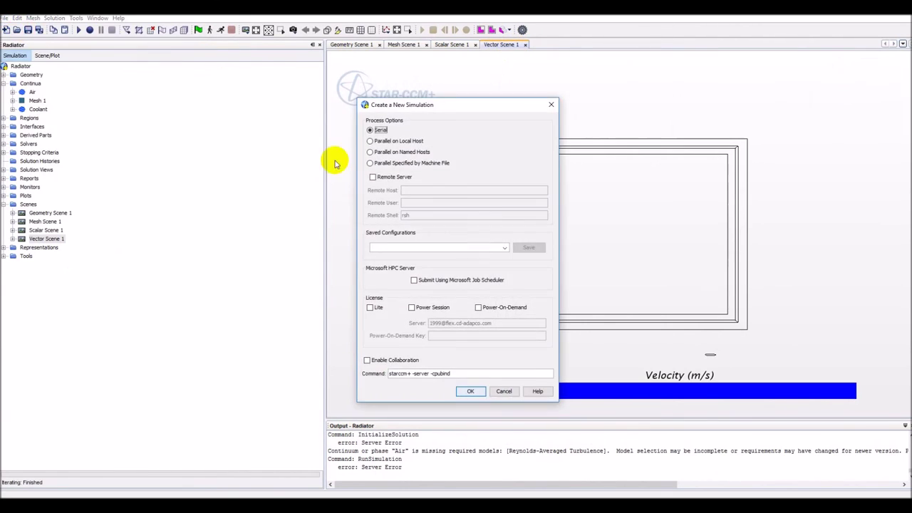
{"action": "left_click", "coordinate": [504, 391]}
Save the Radiator simulation again.
{"action": "left_click", "coordinate": [5, 18]}
{"action": "left_click", "coordinate": [20, 81]}
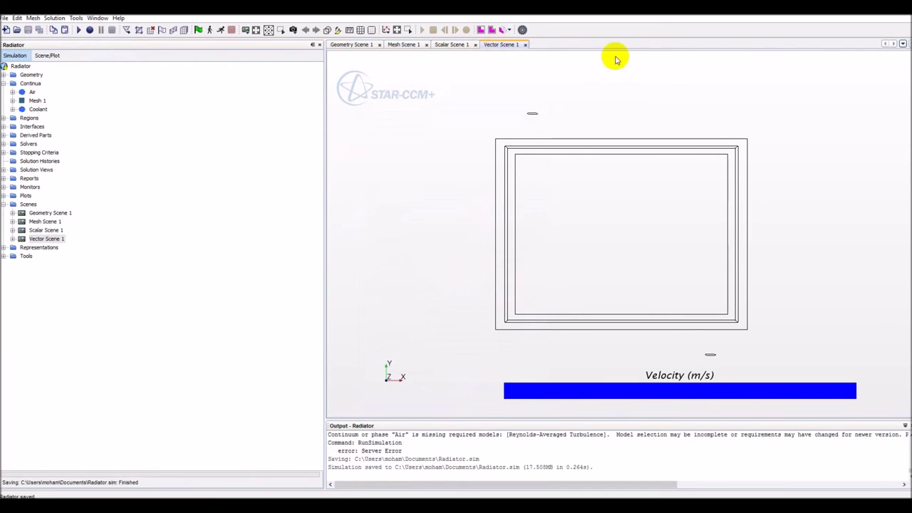
Close the Geometry Scene 1 and Mesh Scene 1 views, keeping Scalar Scene 1 and Vector Scene 1 open.
{"action": "left_click", "coordinate": [903, 44]}
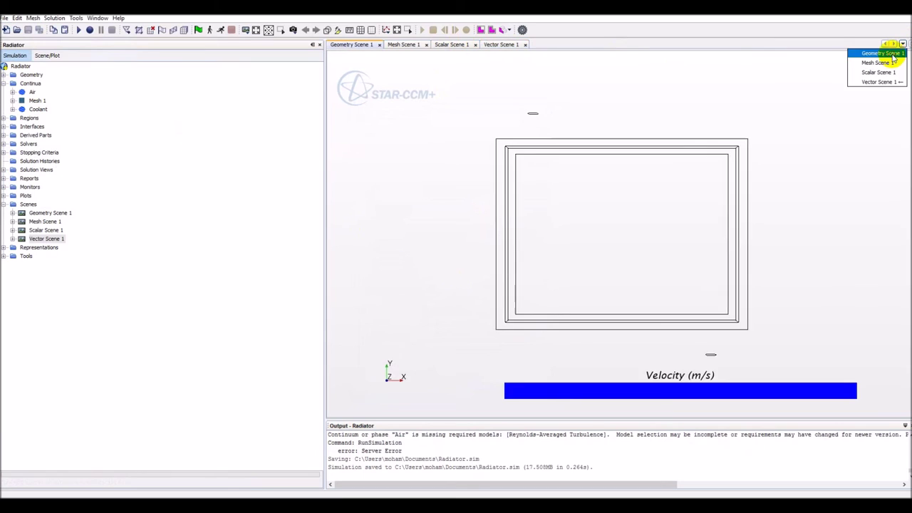
{"action": "left_click", "coordinate": [890, 54]}
{"action": "left_click_drag", "start_coordinate": [501, 44], "coordinate": [514, 90]}
{"action": "left_click_drag", "start_coordinate": [451, 142], "coordinate": [712, 491]}
{"action": "left_click", "coordinate": [396, 44]}
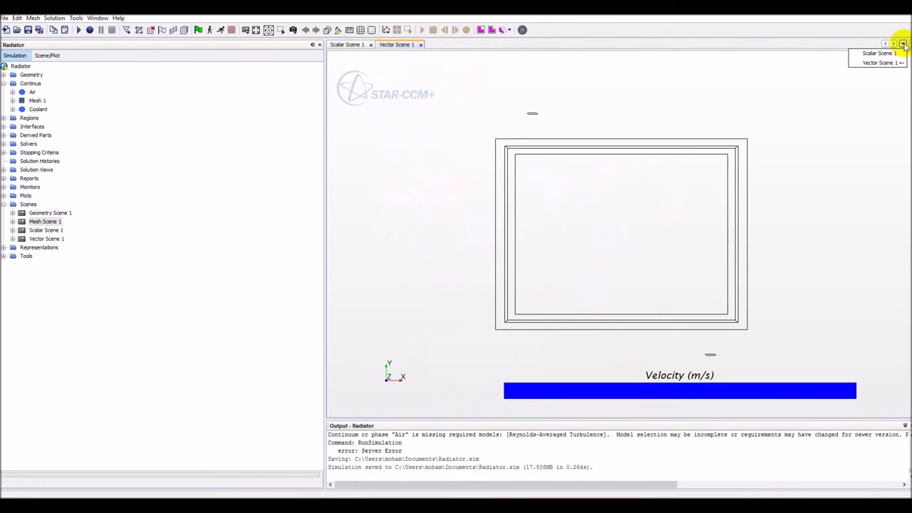
{"action": "left_click", "coordinate": [902, 43]}
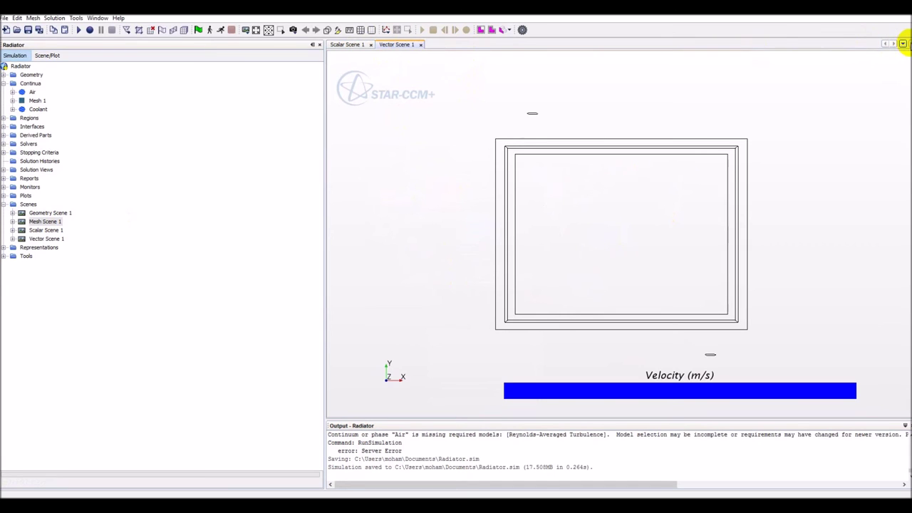
Dock Vector Scene 1 beneath Scalar Scene 1, give both views similar heights, and rotate the plane sections in the scalar view.
{"action": "left_click_drag", "start_coordinate": [396, 44], "coordinate": [714, 387]}
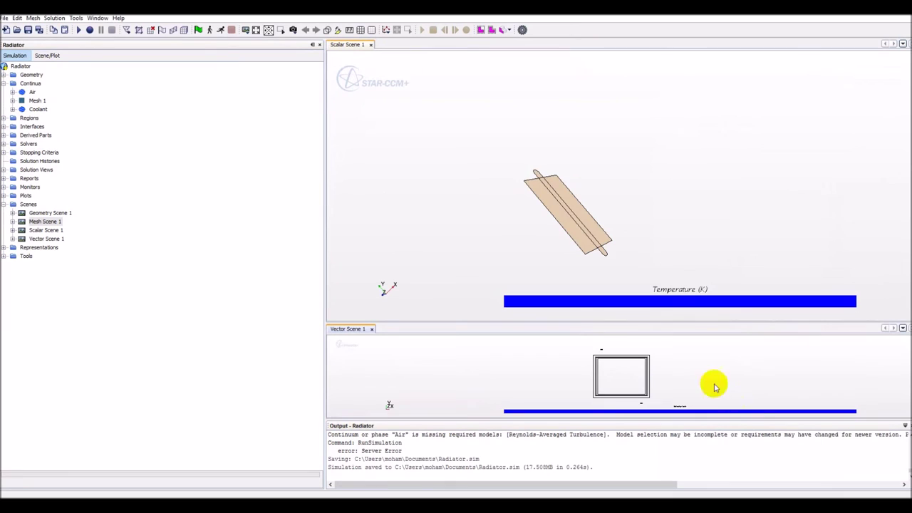
{"action": "left_click_drag", "start_coordinate": [653, 323], "coordinate": [631, 213]}
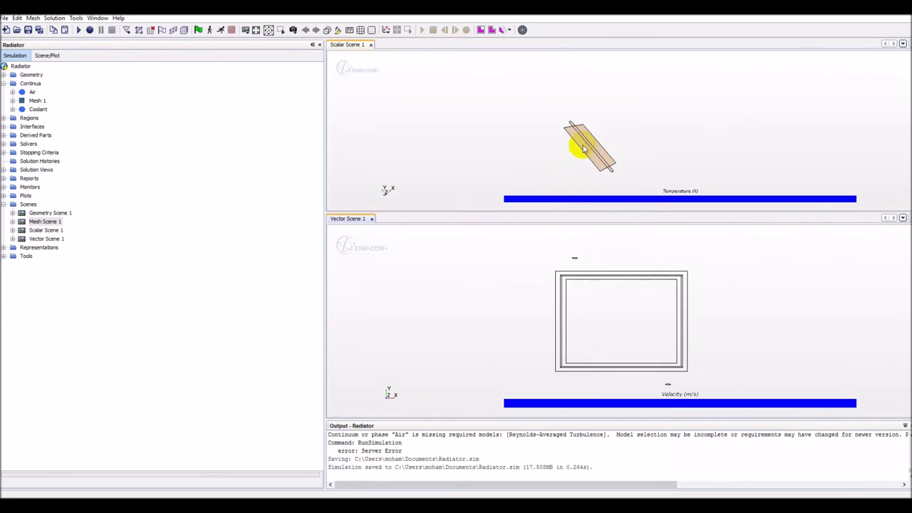
{"action": "left_click_drag", "start_coordinate": [653, 211], "coordinate": [656, 244]}
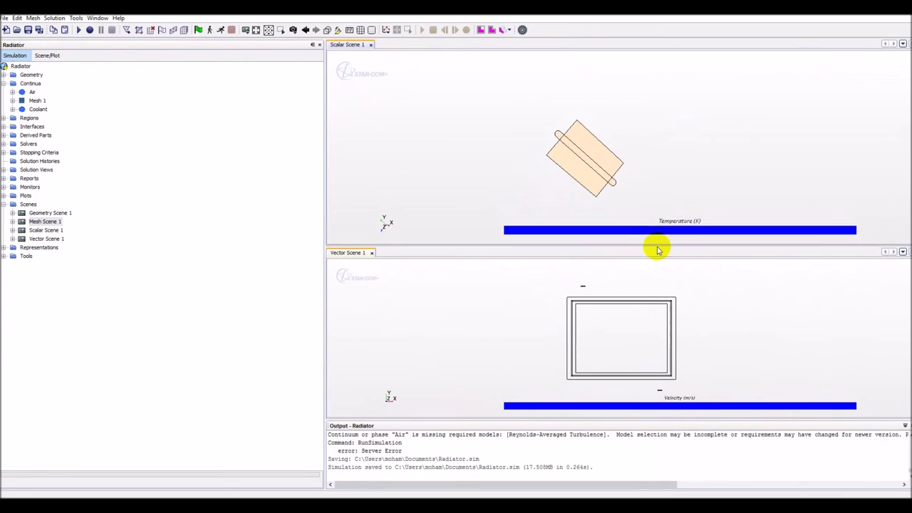
{"action": "left_click", "coordinate": [579, 107]}
{"action": "left_click_drag", "start_coordinate": [579, 107], "coordinate": [603, 120]}
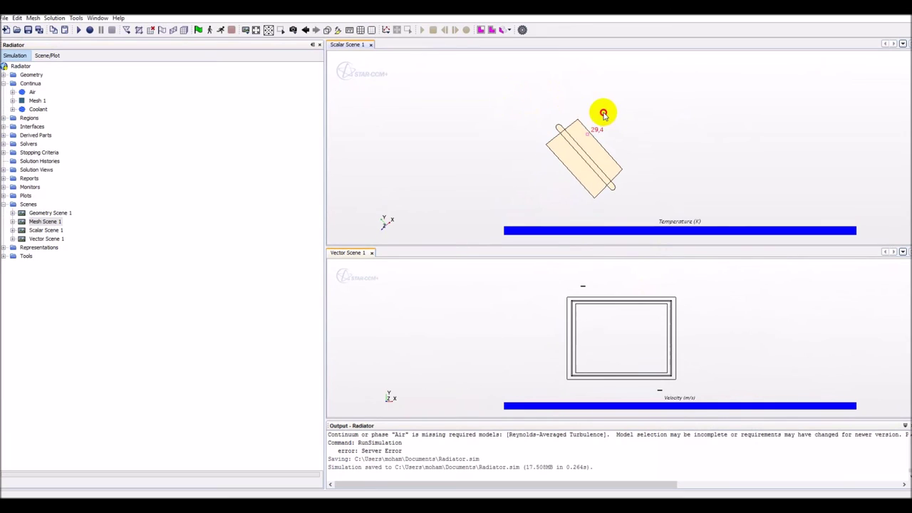
Expand the list of regions and try again to initialize the solution.
{"action": "left_click", "coordinate": [3, 118]}
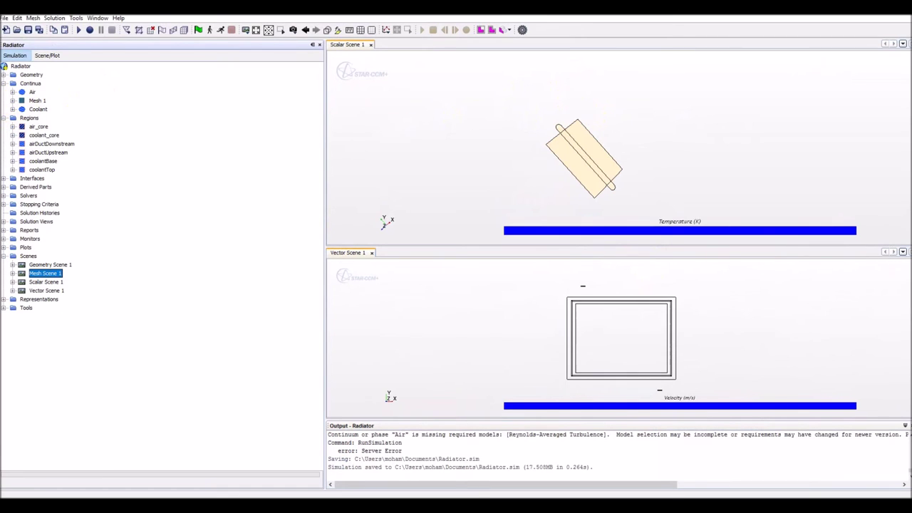
{"action": "left_click", "coordinate": [198, 29]}
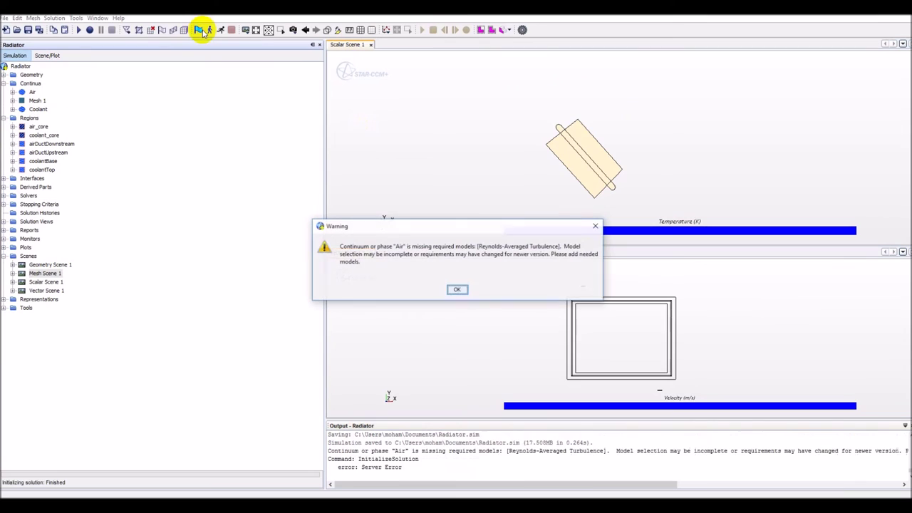
{"action": "left_click", "coordinate": [456, 290]}
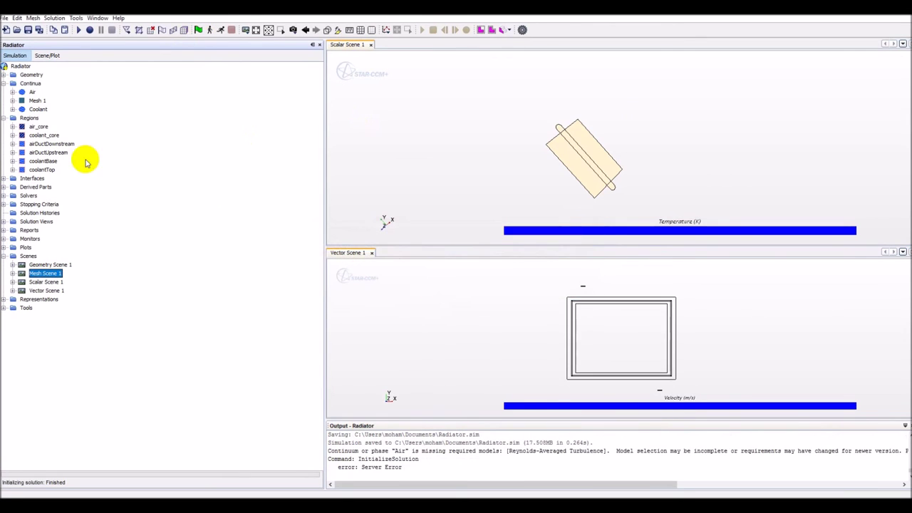
Expand the Air continuum's models and try again to initialize the solution to check which model is missing.
{"action": "left_click", "coordinate": [13, 101]}
{"action": "left_click", "coordinate": [12, 101]}
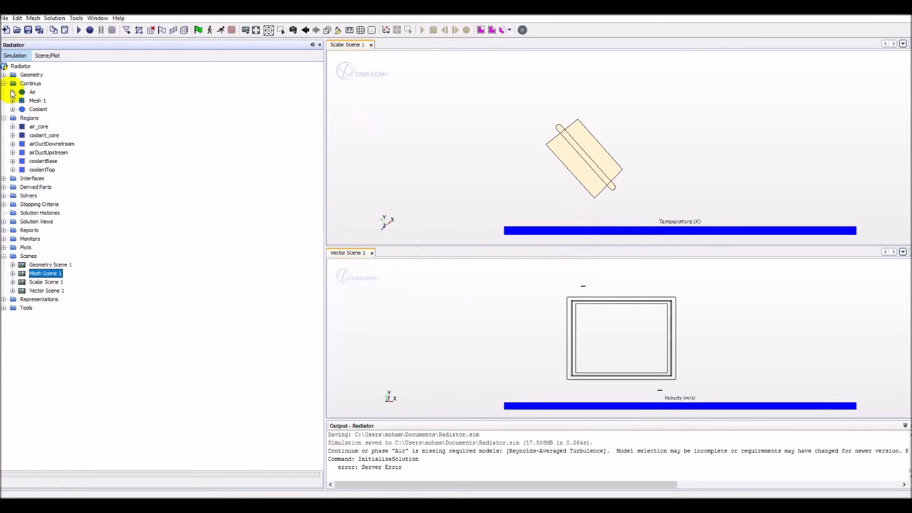
{"action": "left_click", "coordinate": [12, 92]}
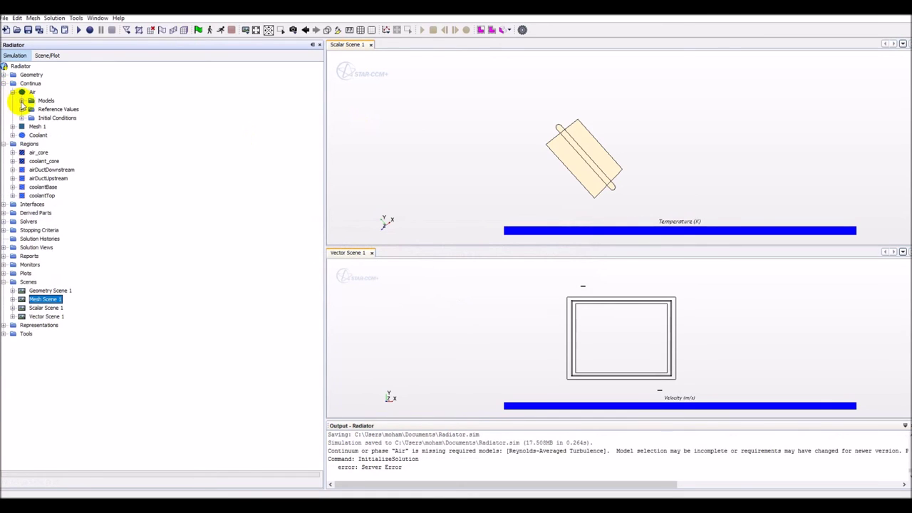
{"action": "left_click", "coordinate": [23, 101]}
{"action": "left_click", "coordinate": [30, 118]}
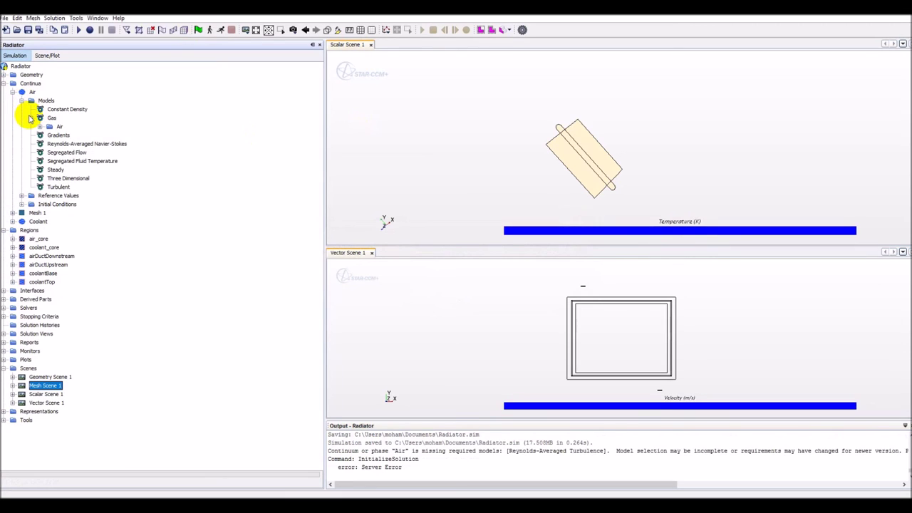
{"action": "left_click", "coordinate": [197, 31]}
{"action": "left_click", "coordinate": [458, 287]}
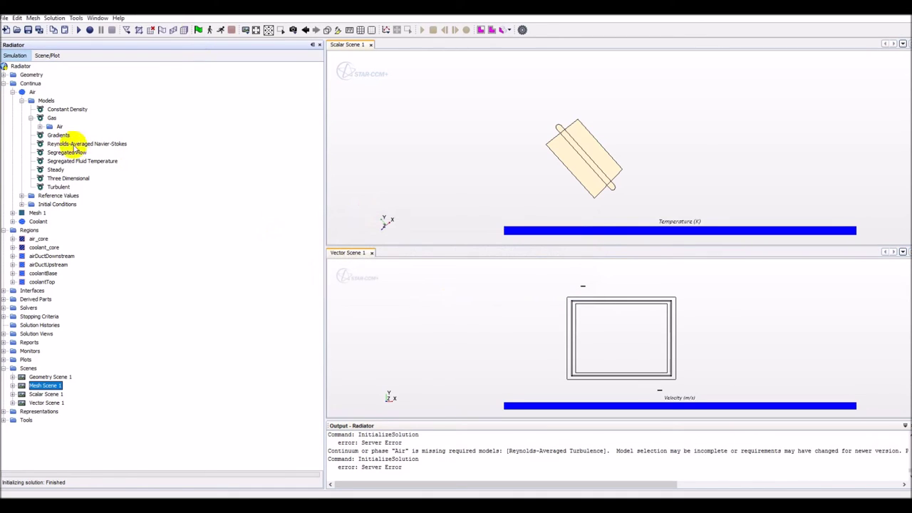
Add the K-Epsilon Turbulence model to the Air continuum with its recommended models, and try to run the simulation.
{"action": "right_click", "coordinate": [49, 100]}
{"action": "left_click", "coordinate": [63, 106]}
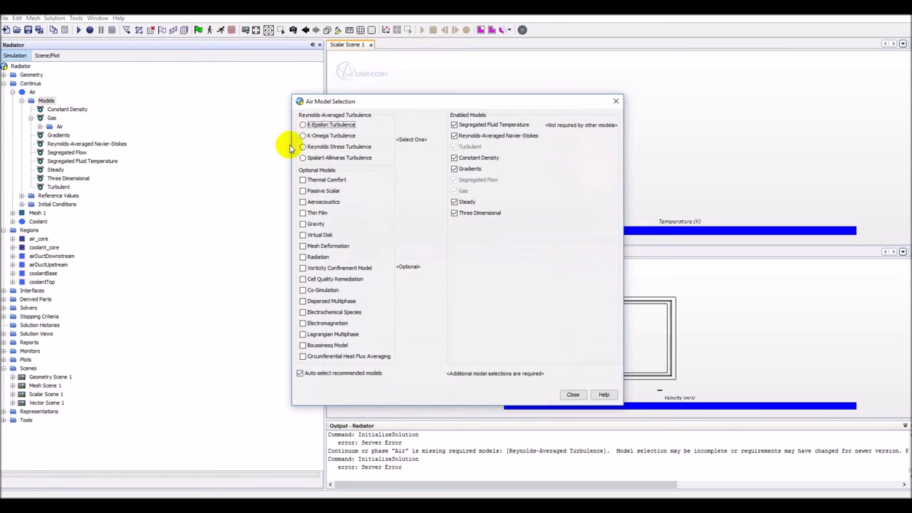
{"action": "left_click", "coordinate": [301, 125]}
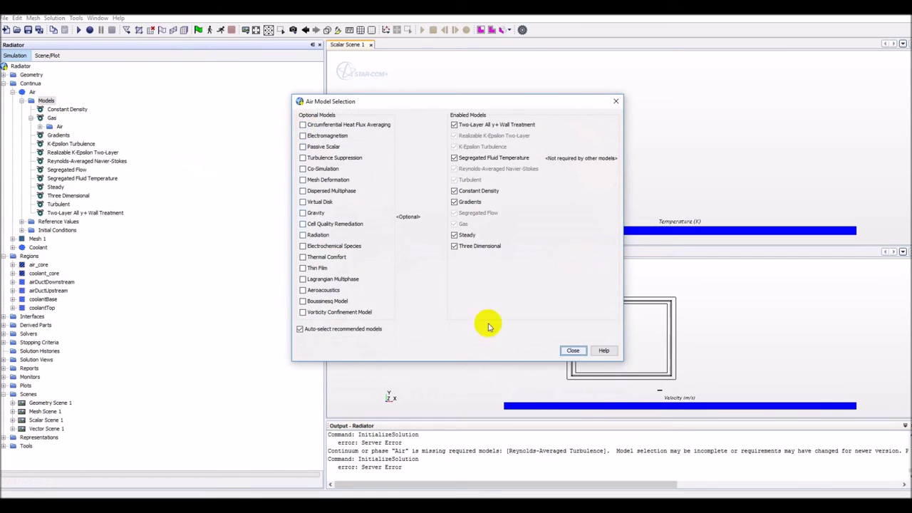
{"action": "left_click", "coordinate": [572, 349]}
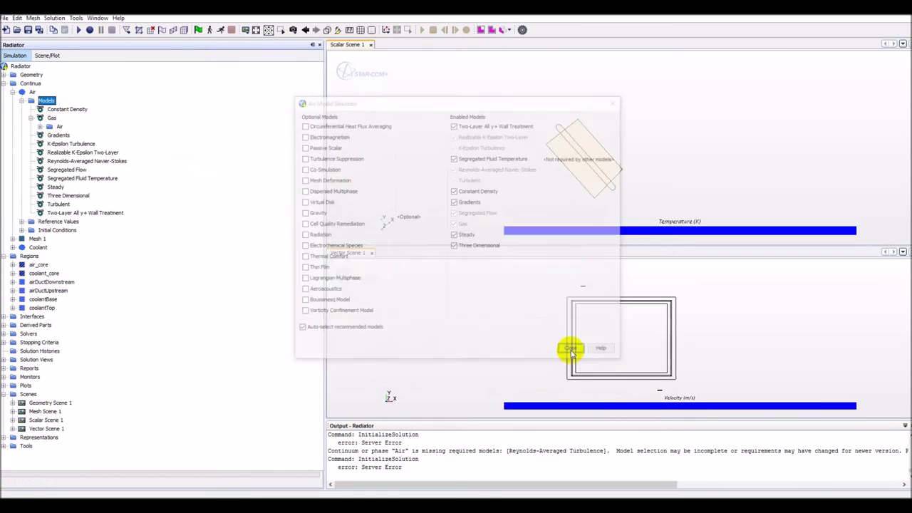
{"action": "left_click", "coordinate": [221, 29]}
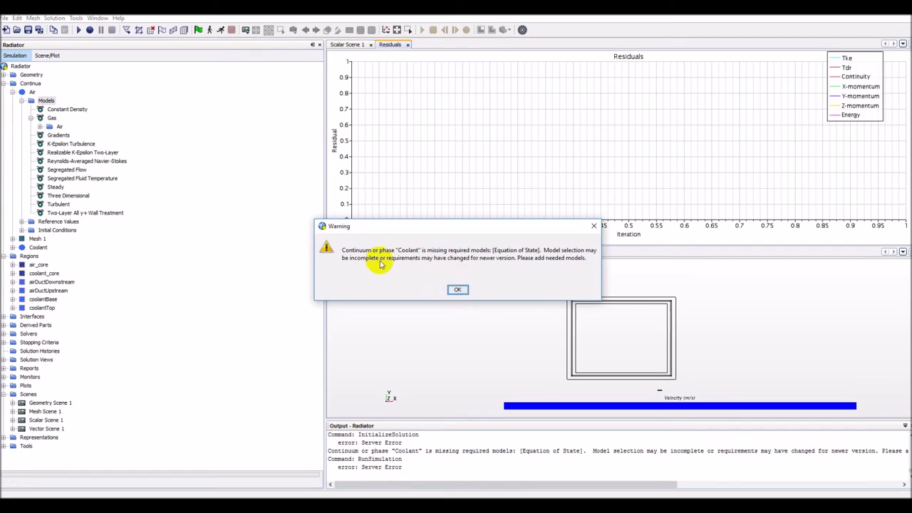
{"action": "left_click", "coordinate": [460, 290]}
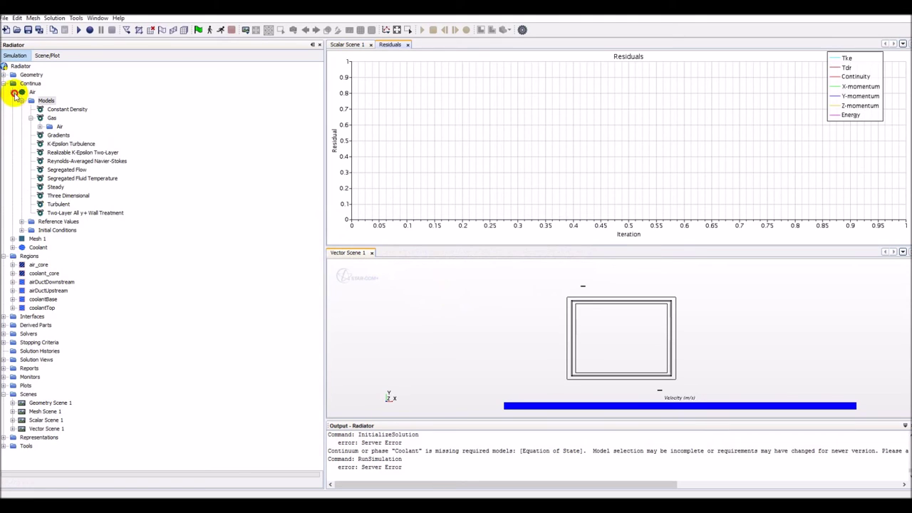
Add the Constant Density equation of state to the Coolant continuum and run the simulation.
{"action": "left_click", "coordinate": [14, 92]}
{"action": "right_click", "coordinate": [41, 117]}
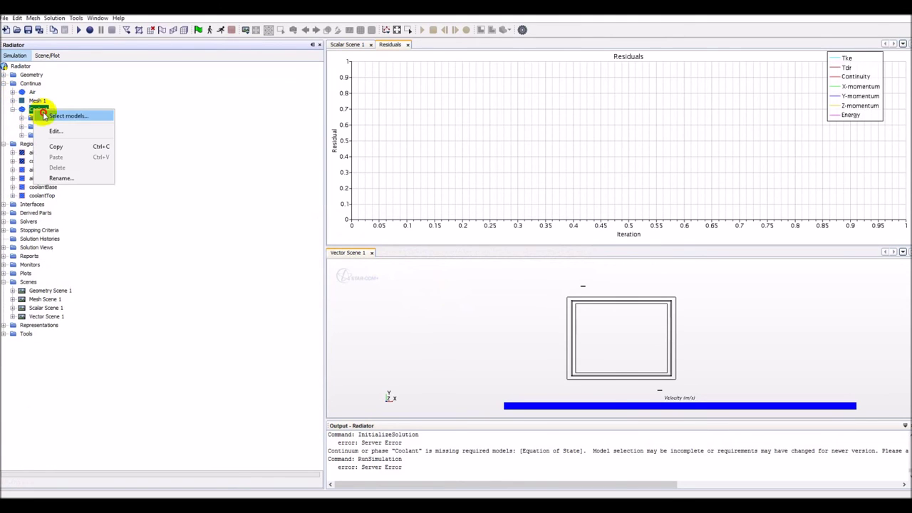
{"action": "left_click", "coordinate": [67, 117]}
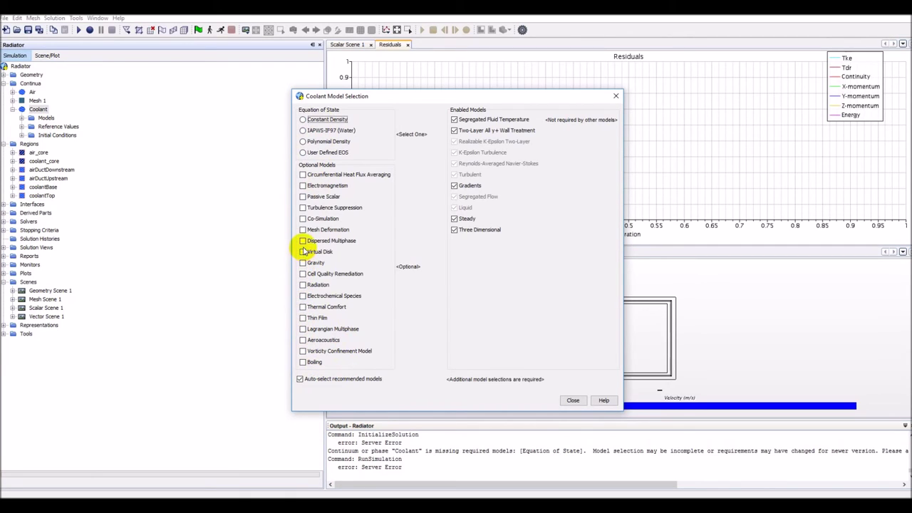
{"action": "left_click", "coordinate": [303, 120]}
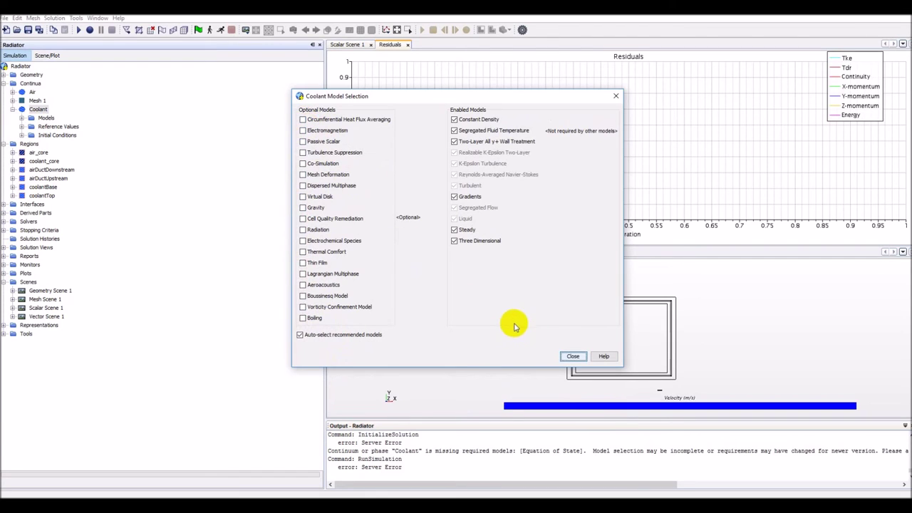
{"action": "left_click", "coordinate": [573, 356]}
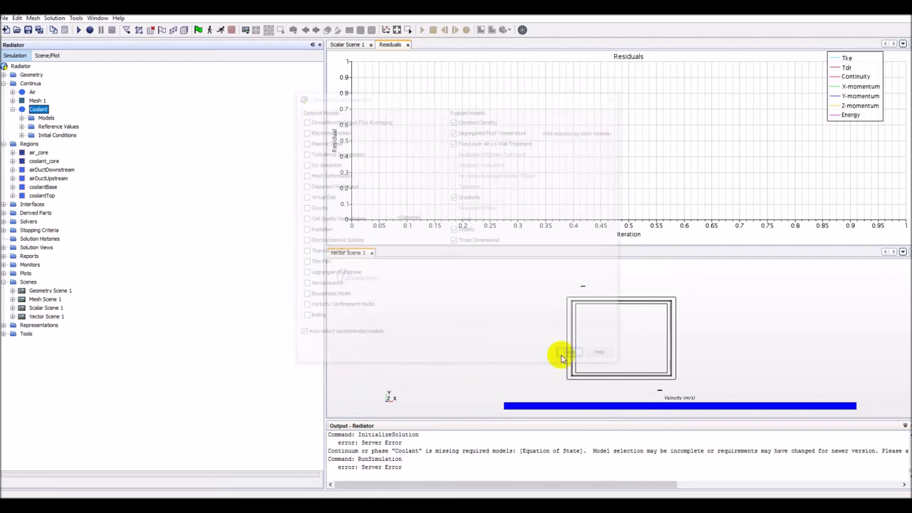
{"action": "left_click", "coordinate": [219, 30]}
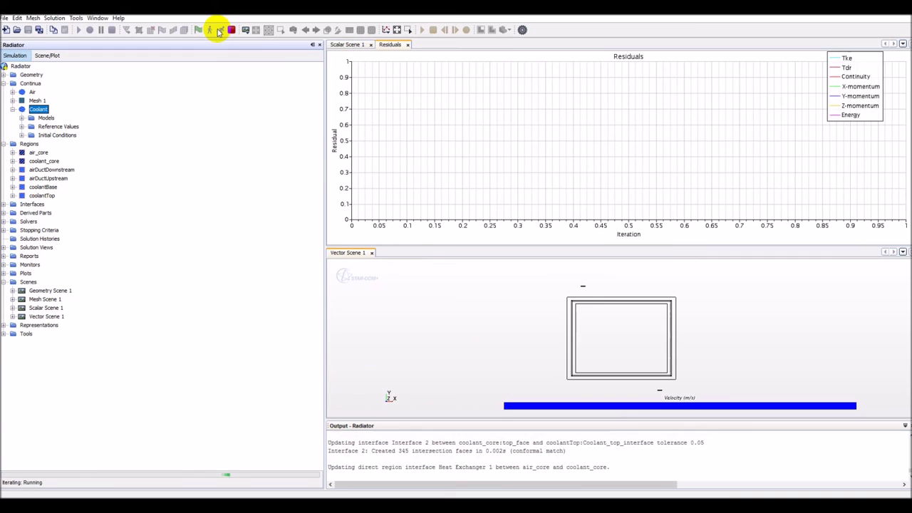
Check Scalar Scene 1 and the Residuals plot during the run, and rotate the model in Vector Scene 1.
{"action": "left_click", "coordinate": [347, 45]}
{"action": "mouse_move", "coordinate": [484, 153]}
{"action": "left_mouse_down"}
{"action": "mouse_move", "coordinate": [492, 127]}
{"action": "mouse_move", "coordinate": [479, 140]}
{"action": "mouse_move", "coordinate": [485, 158]}
{"action": "mouse_move", "coordinate": [661, 186]}
{"action": "mouse_move", "coordinate": [620, 130]}
{"action": "mouse_move", "coordinate": [615, 166]}
{"action": "mouse_move", "coordinate": [651, 192]}
{"action": "mouse_move", "coordinate": [570, 183]}
{"action": "left_mouse_up"}
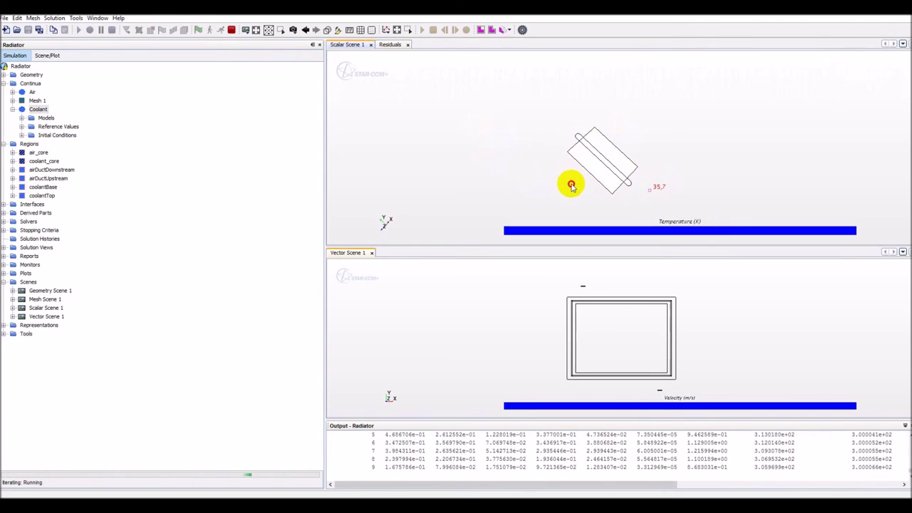
{"action": "left_click", "coordinate": [13, 308]}
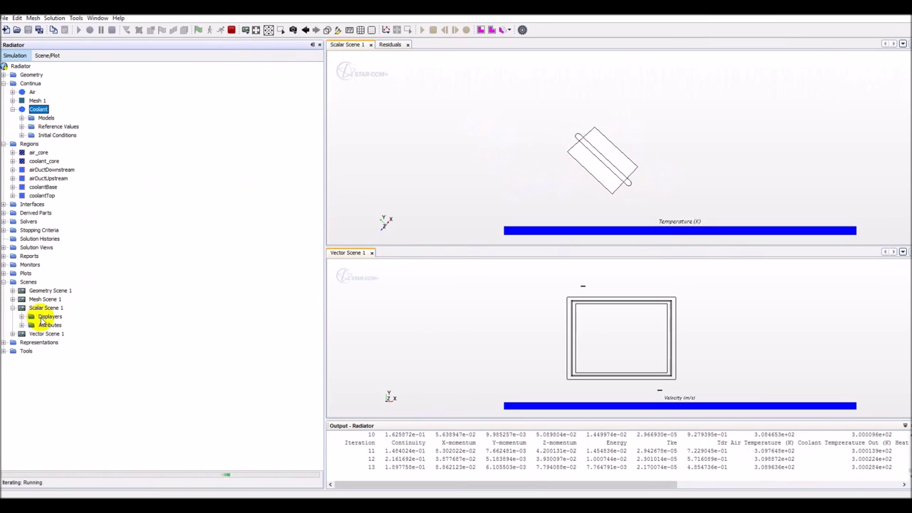
{"action": "left_click", "coordinate": [390, 44]}
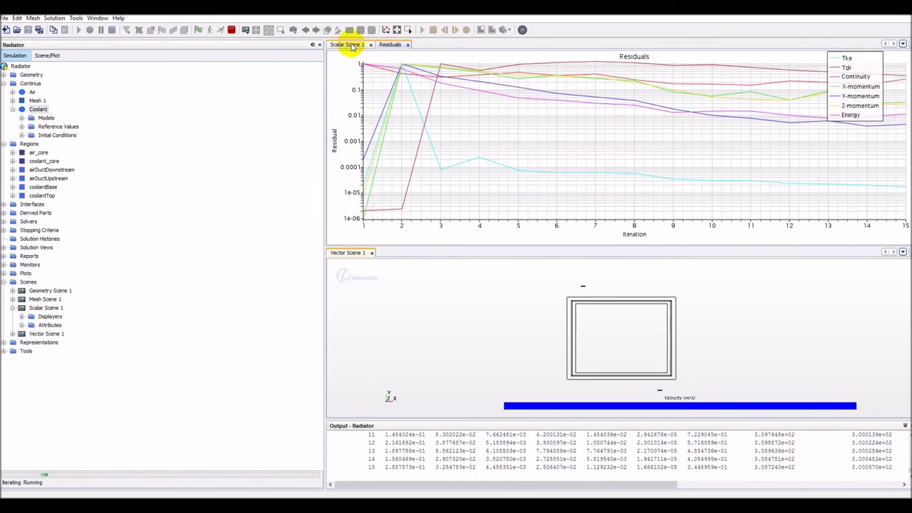
{"action": "left_click", "coordinate": [351, 45]}
{"action": "left_click_drag", "start_coordinate": [476, 343], "coordinate": [503, 350]}
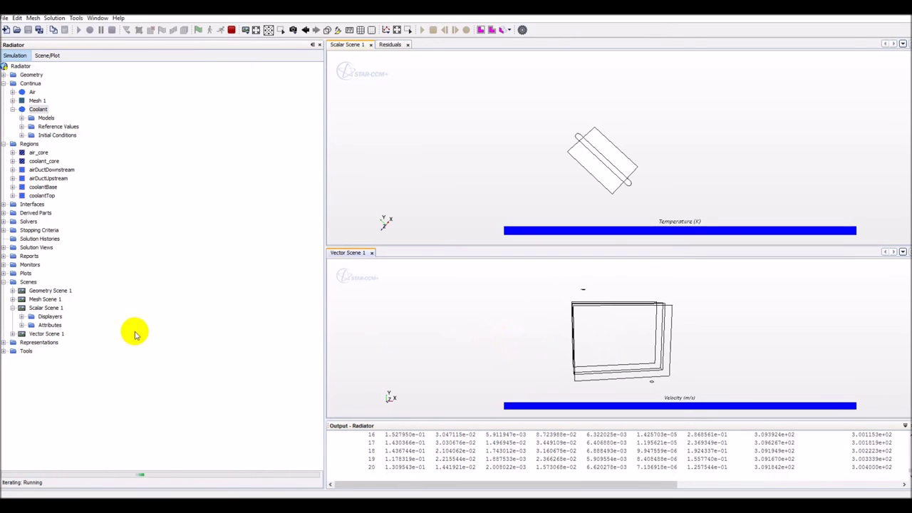
Assign the derived parts Section Air and Section coolant to the Scalar 1 displayer of Scalar Scene 1.
{"action": "left_click", "coordinate": [22, 315]}
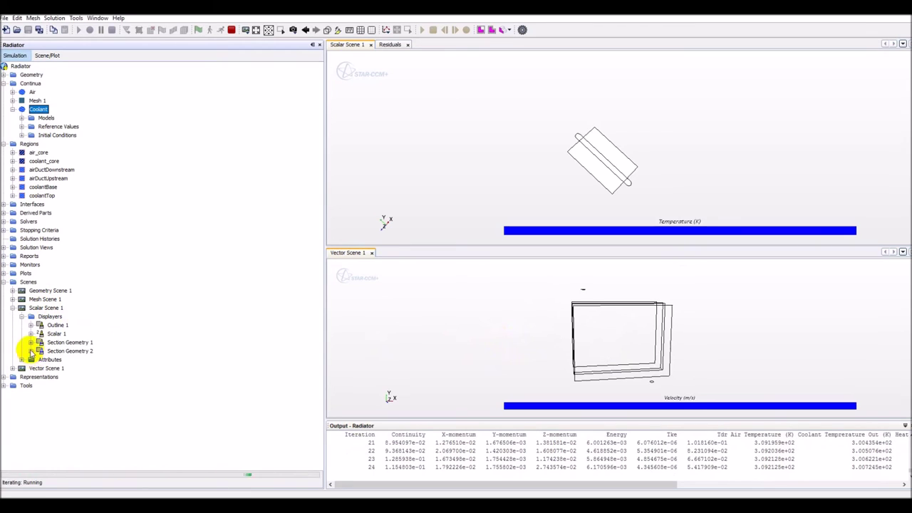
{"action": "left_click", "coordinate": [31, 334]}
{"action": "right_click", "coordinate": [63, 343]}
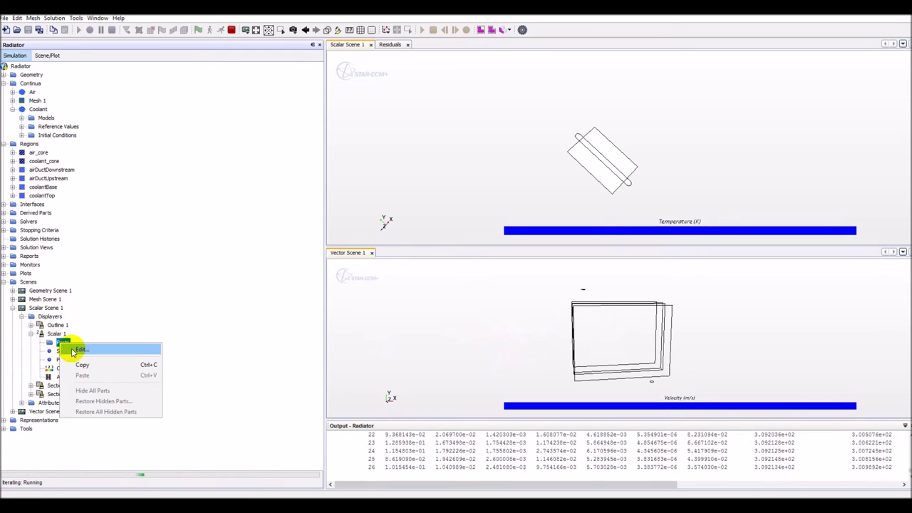
{"action": "left_click", "coordinate": [80, 349]}
{"action": "left_click", "coordinate": [344, 194]}
{"action": "left_click", "coordinate": [344, 196]}
{"action": "left_click", "coordinate": [344, 204]}
{"action": "left_click", "coordinate": [360, 212]}
{"action": "left_click", "coordinate": [364, 220]}
{"action": "left_click", "coordinate": [514, 354]}
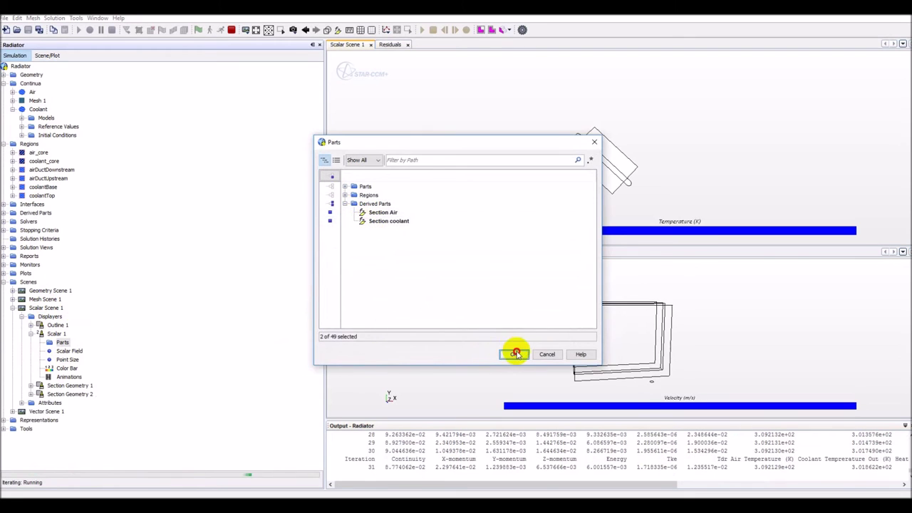
Examine the temperature distribution on the air and coolant sections in Scalar Scene 1 from close up and at different angles.
{"action": "mouse_move", "coordinate": [532, 184]}
{"action": "left_mouse_down"}
{"action": "mouse_move", "coordinate": [644, 163]}
{"action": "mouse_move", "coordinate": [580, 158]}
{"action": "mouse_move", "coordinate": [570, 231]}
{"action": "mouse_move", "coordinate": [816, 194]}
{"action": "mouse_move", "coordinate": [603, 161]}
{"action": "mouse_move", "coordinate": [587, 165]}
{"action": "mouse_move", "coordinate": [600, 170]}
{"action": "mouse_move", "coordinate": [533, 185]}
{"action": "mouse_move", "coordinate": [536, 196]}
{"action": "left_mouse_up"}
{"action": "scroll", "coordinate": [555, 190], "scroll_direction": "up", "scroll_amount": 5}
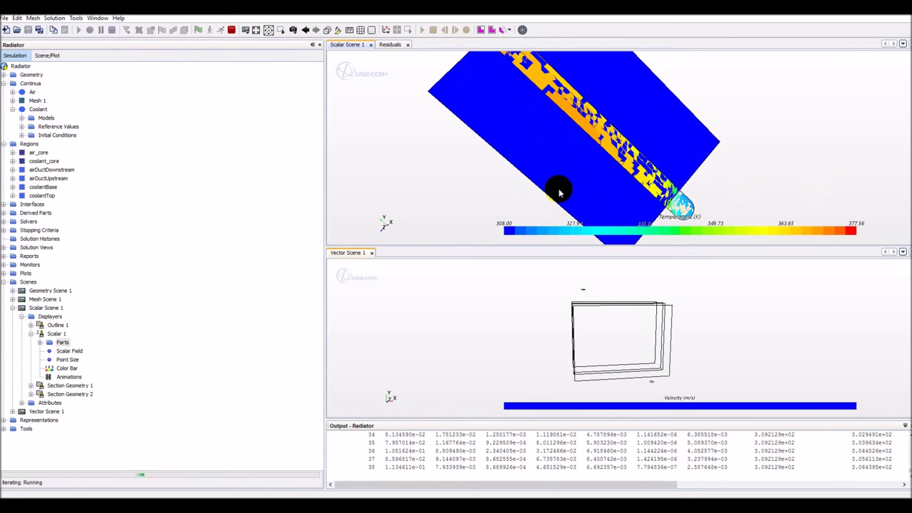
{"action": "scroll", "coordinate": [556, 189], "scroll_direction": "down", "scroll_amount": 4}
{"action": "mouse_move", "coordinate": [556, 190]}
{"action": "left_mouse_down"}
{"action": "mouse_move", "coordinate": [593, 169]}
{"action": "mouse_move", "coordinate": [822, 157]}
{"action": "mouse_move", "coordinate": [579, 213]}
{"action": "mouse_move", "coordinate": [570, 179]}
{"action": "left_mouse_up"}
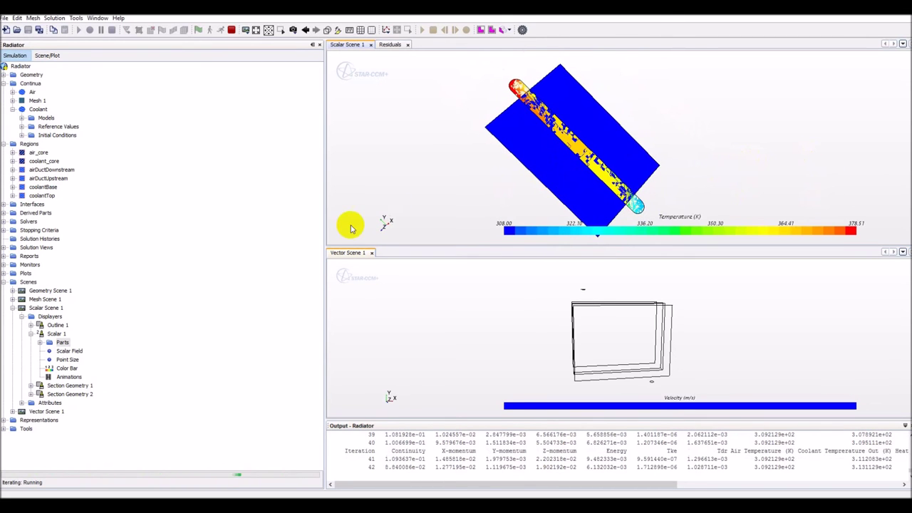
{"action": "scroll", "coordinate": [479, 191], "scroll_direction": "down", "scroll_amount": 3}
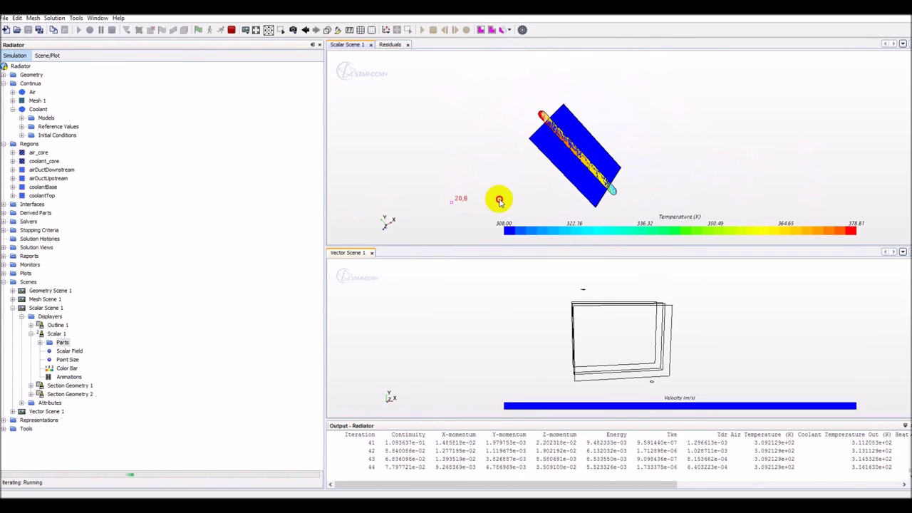
{"action": "scroll", "coordinate": [497, 198], "scroll_direction": "up", "scroll_amount": 1}
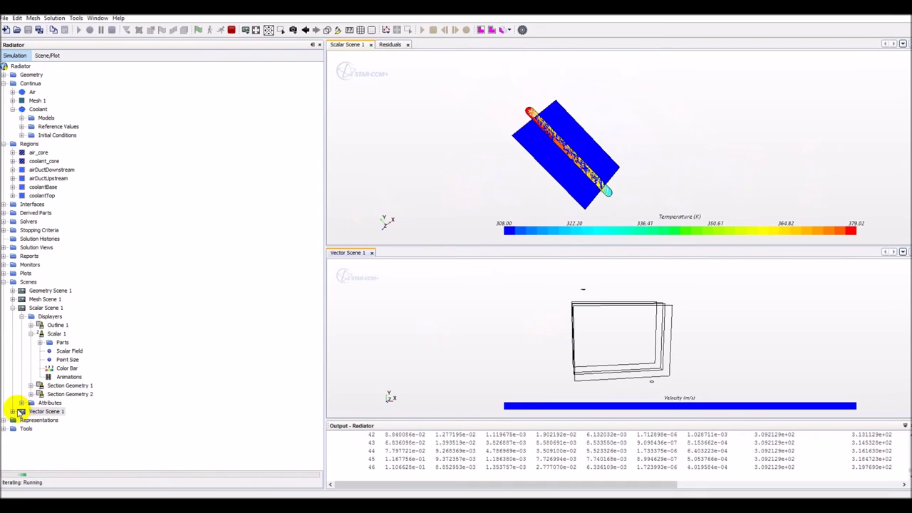
Expand Vector Scene 1 and inspect the parts assigned to its Outline 1 and Vector 1 displayers.
{"action": "double_click", "coordinate": [20, 412]}
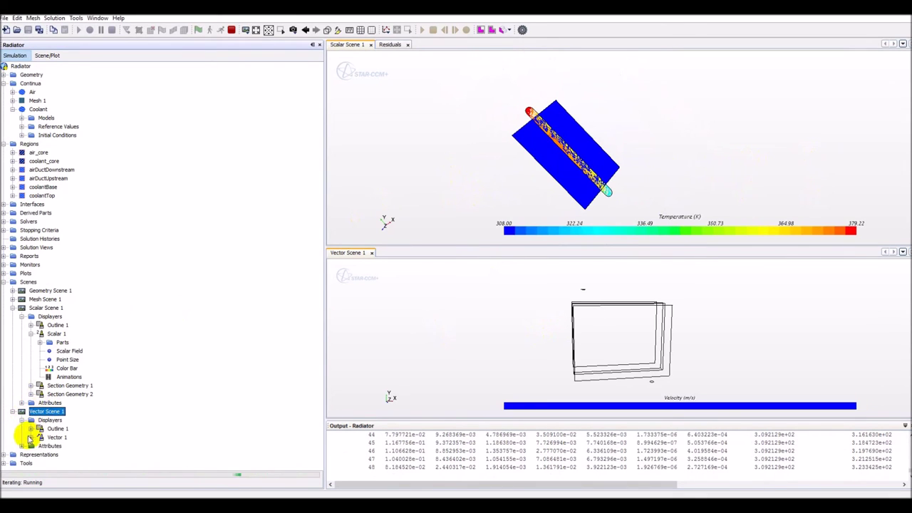
{"action": "left_click", "coordinate": [31, 437]}
{"action": "left_click", "coordinate": [40, 406]}
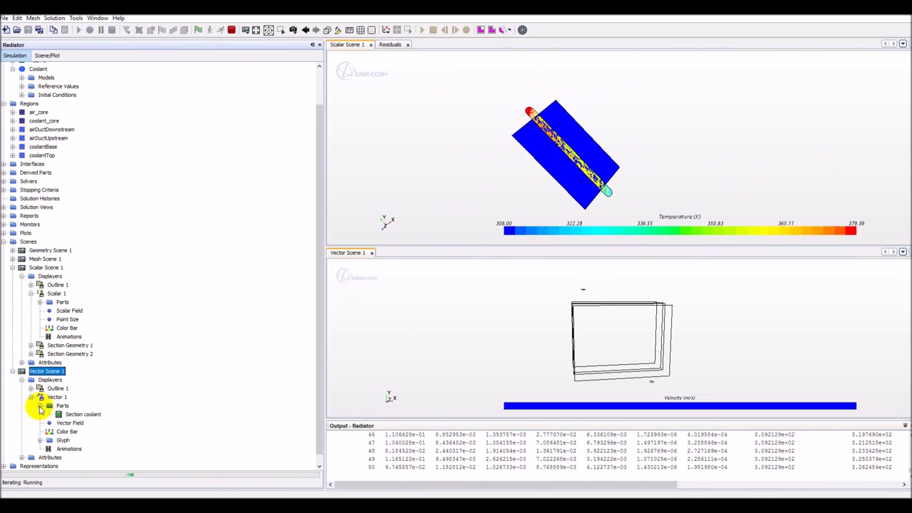
{"action": "left_click", "coordinate": [30, 388]}
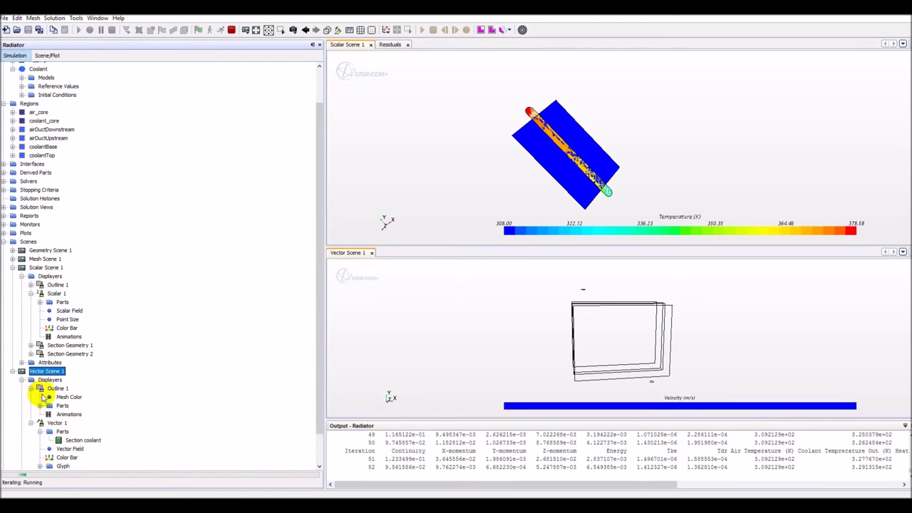
{"action": "left_click", "coordinate": [40, 405]}
{"action": "right_click", "coordinate": [57, 406]}
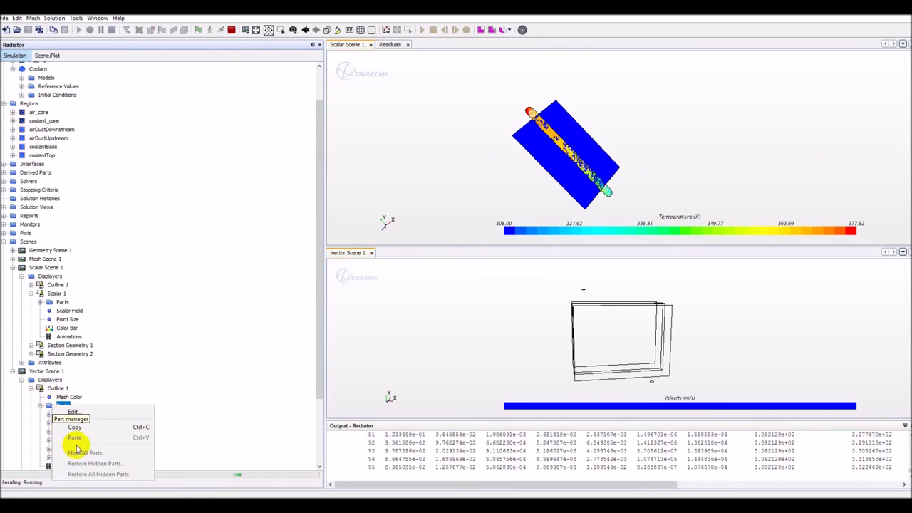
{"action": "left_click", "coordinate": [71, 430]}
{"action": "scroll", "coordinate": [107, 376], "scroll_direction": "down", "scroll_amount": 2}
{"action": "right_click", "coordinate": [61, 359]}
{"action": "left_click", "coordinate": [37, 389]}
{"action": "scroll", "coordinate": [69, 438], "scroll_direction": "down", "scroll_amount": 1}
{"action": "left_click_drag", "start_coordinate": [429, 405], "coordinate": [442, 356]}
{"action": "right_click", "coordinate": [75, 419]}
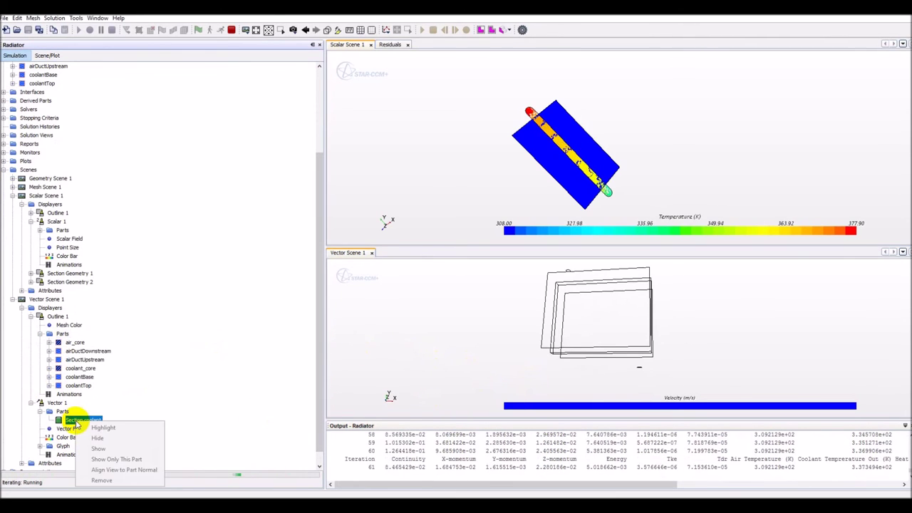
{"action": "left_click", "coordinate": [65, 427]}
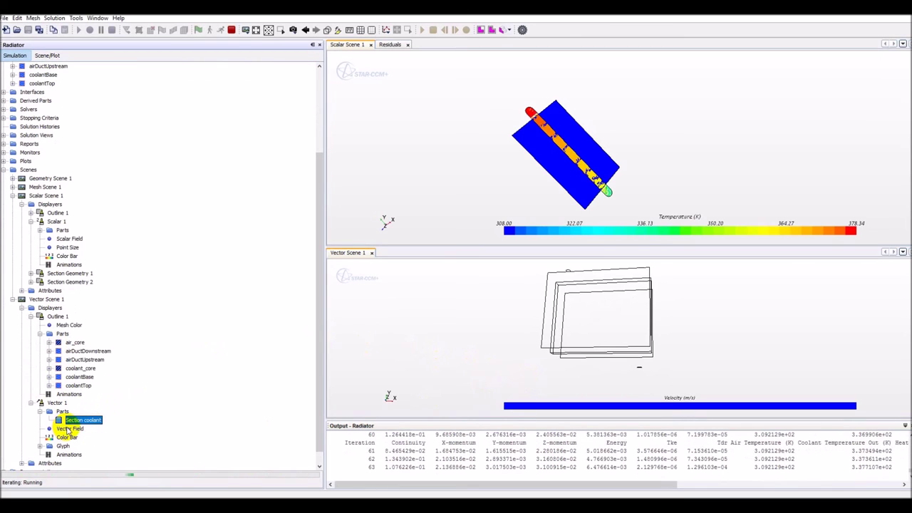
Dismiss the antivirus performance alert and inspect the temperature sections and the vector scene's outline from new angles.
{"action": "mouse_move", "coordinate": [505, 166]}
{"action": "left_mouse_down"}
{"action": "mouse_move", "coordinate": [515, 177]}
{"action": "mouse_move", "coordinate": [497, 162]}
{"action": "mouse_move", "coordinate": [483, 164]}
{"action": "mouse_move", "coordinate": [621, 167]}
{"action": "mouse_move", "coordinate": [715, 154]}
{"action": "mouse_move", "coordinate": [544, 161]}
{"action": "mouse_move", "coordinate": [521, 171]}
{"action": "left_mouse_up"}
{"action": "scroll", "coordinate": [521, 173], "scroll_direction": "up", "scroll_amount": 3}
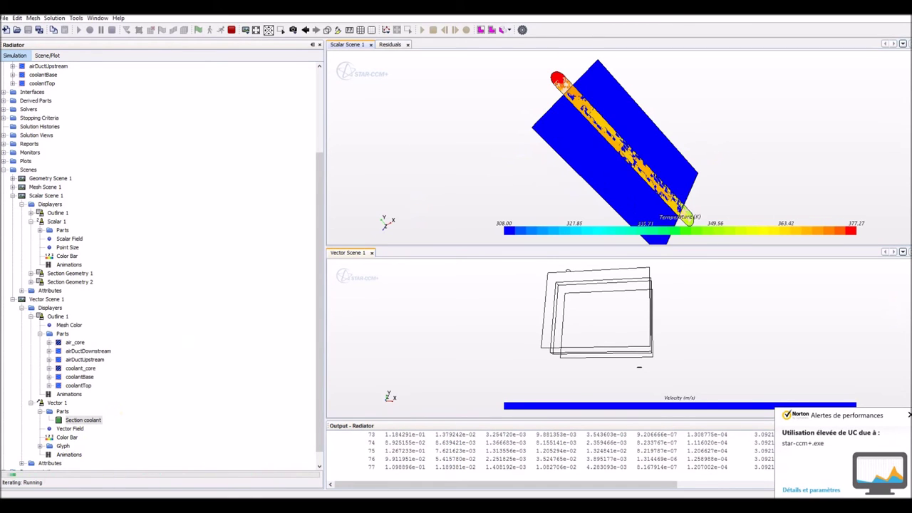
{"action": "left_click_drag", "start_coordinate": [613, 334], "coordinate": [644, 353]}
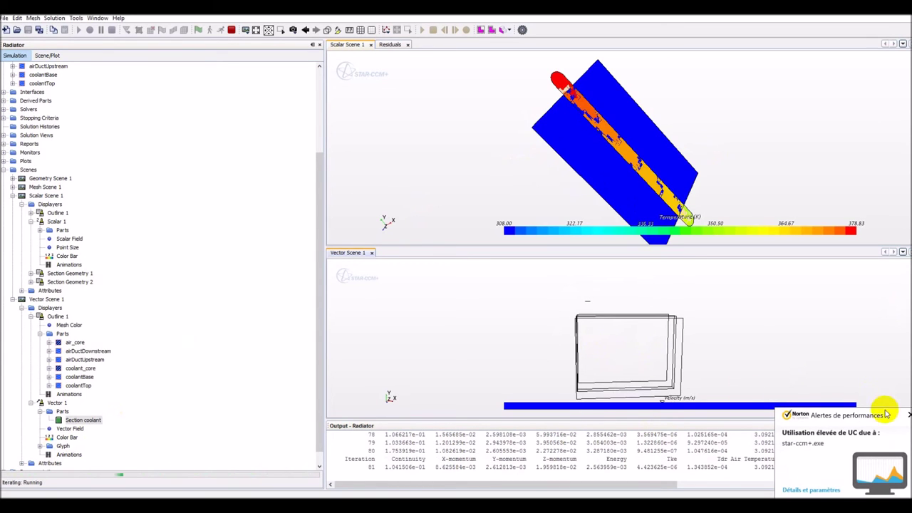
{"action": "left_click", "coordinate": [909, 414]}
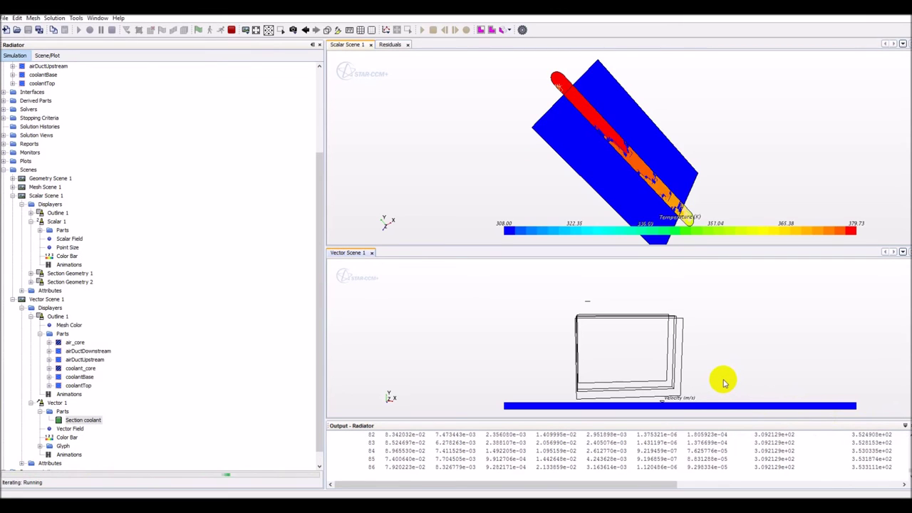
{"action": "left_click_drag", "start_coordinate": [698, 190], "coordinate": [535, 167]}
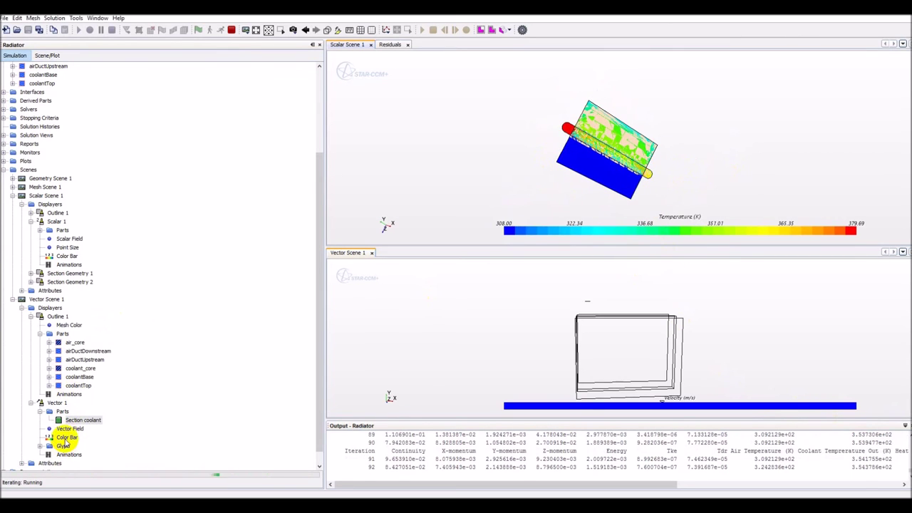
Assign all available parts to the Vector 1 displayer of Vector Scene 1.
{"action": "left_click", "coordinate": [73, 421]}
{"action": "right_click", "coordinate": [63, 412]}
{"action": "left_click", "coordinate": [79, 421]}
{"action": "left_click", "coordinate": [332, 176]}
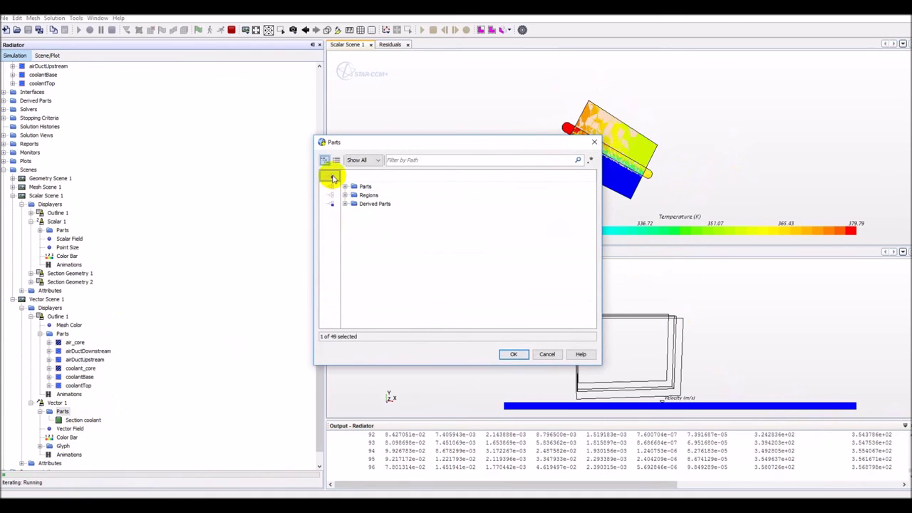
{"action": "left_click", "coordinate": [514, 354]}
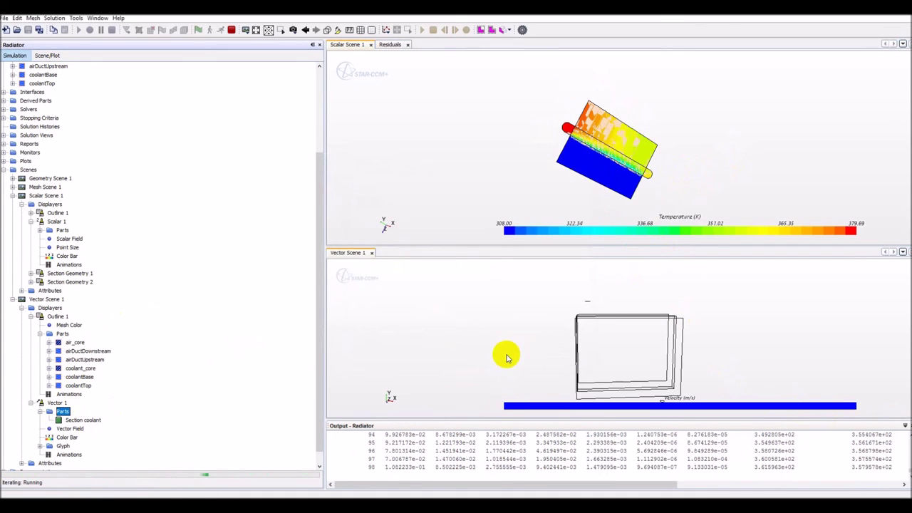
Examine the velocity vectors in Vector Scene 1 and the temperature sections in Scalar Scene 1 from different angles.
{"action": "left_click_drag", "start_coordinate": [549, 346], "coordinate": [552, 256]}
{"action": "left_click_drag", "start_coordinate": [521, 149], "coordinate": [563, 189]}
{"action": "mouse_move", "coordinate": [603, 178]}
{"action": "left_mouse_down"}
{"action": "mouse_move", "coordinate": [530, 144]}
{"action": "mouse_move", "coordinate": [609, 162]}
{"action": "left_mouse_up"}
{"action": "scroll", "coordinate": [610, 162], "scroll_direction": "up", "scroll_amount": 2}
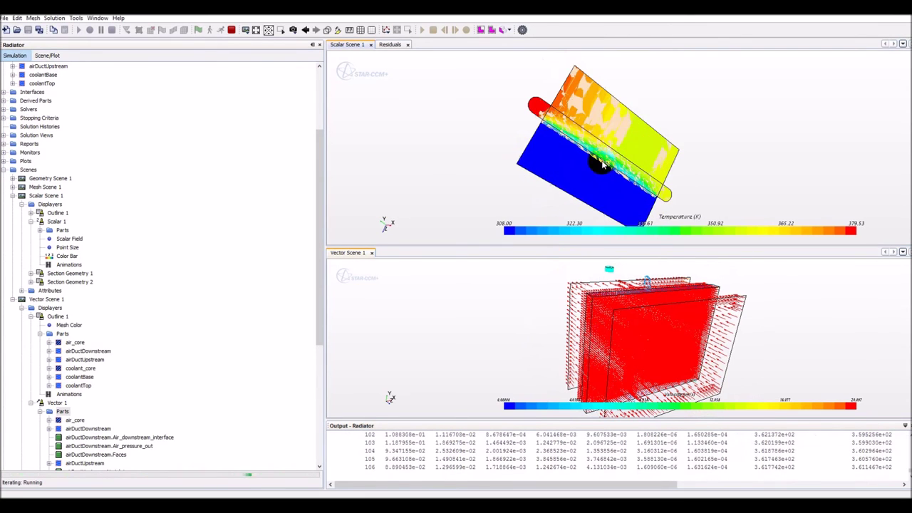